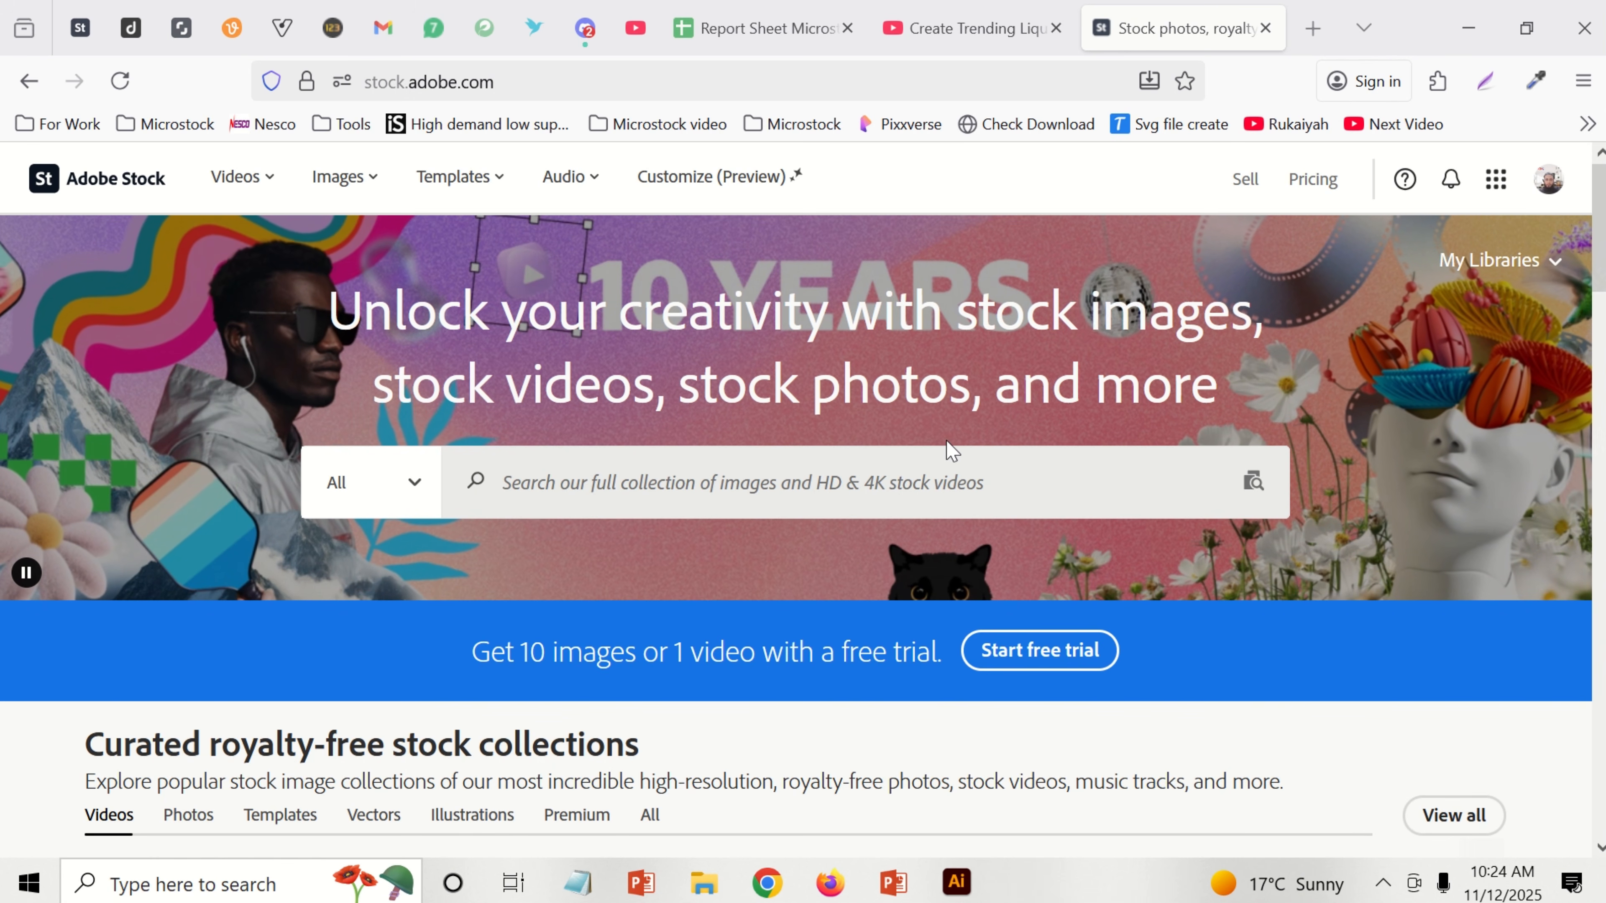
Step: Search Adobe Stock's full collection for "food", check the number of results, and bring up the related keyword suggestions
{"action": "left_click", "coordinate": [571, 475]}
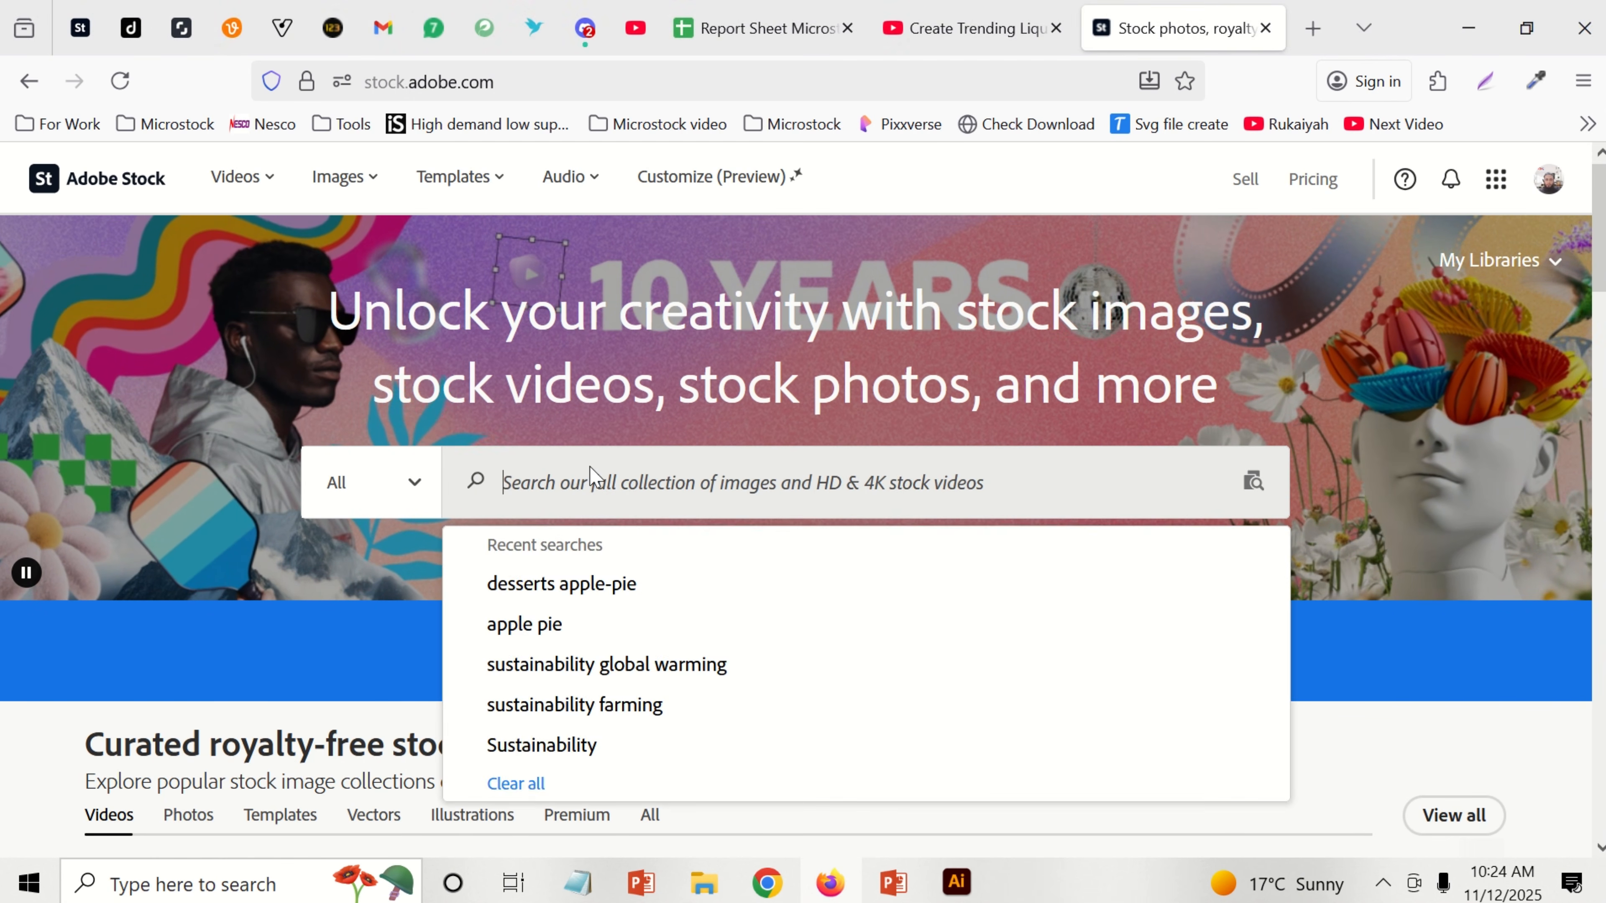
{"action": "type", "text": "food"}
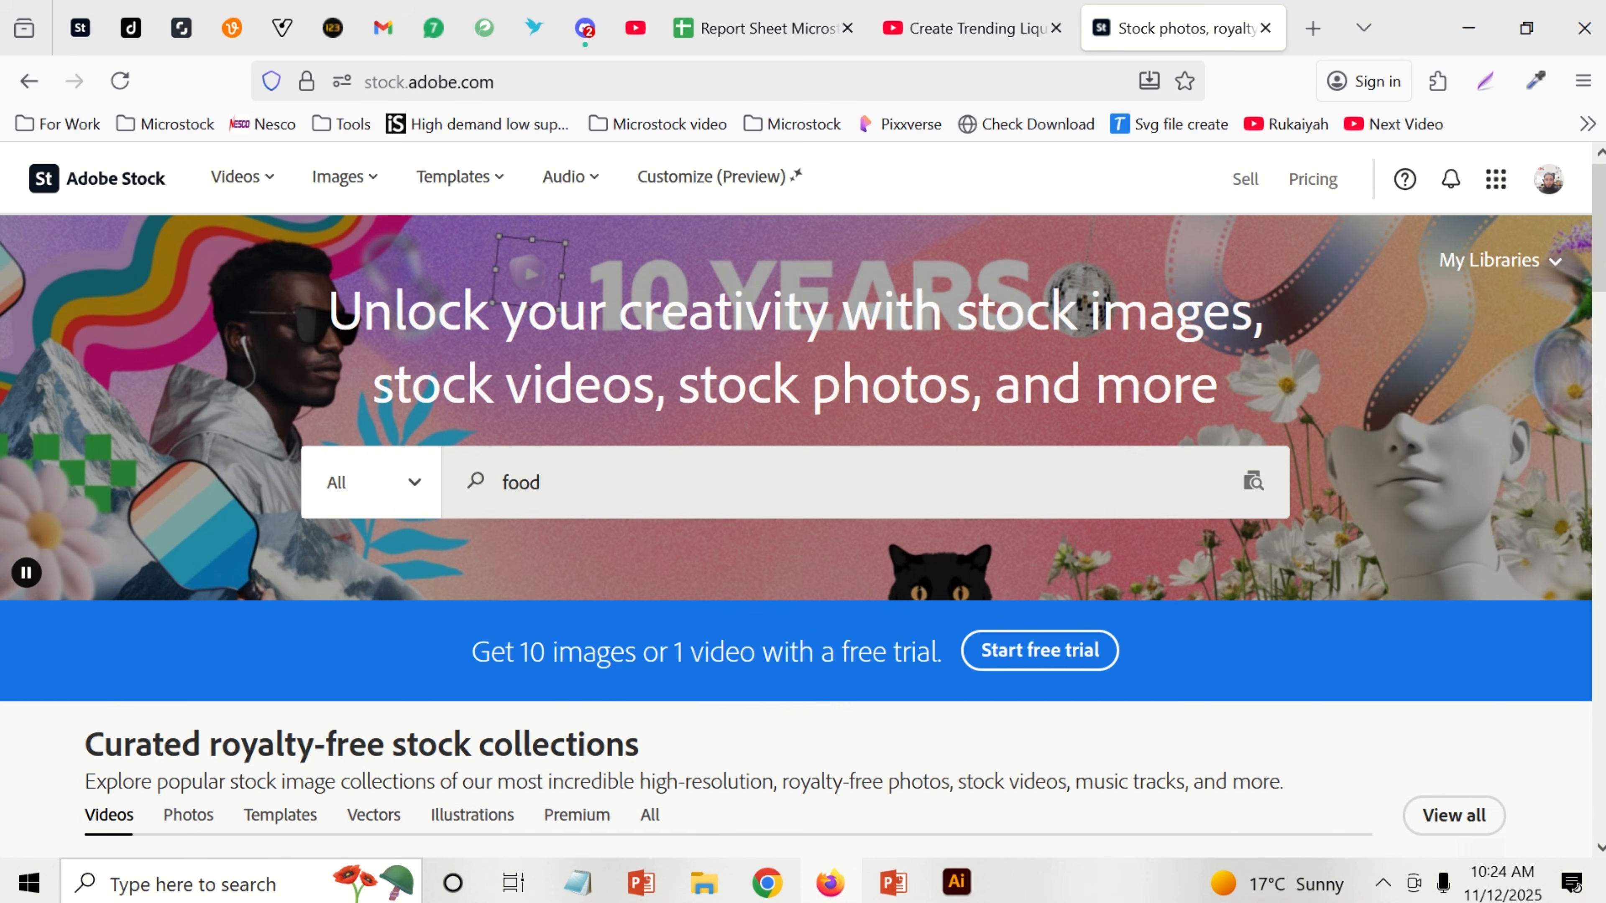
{"action": "key", "text": "Return"}
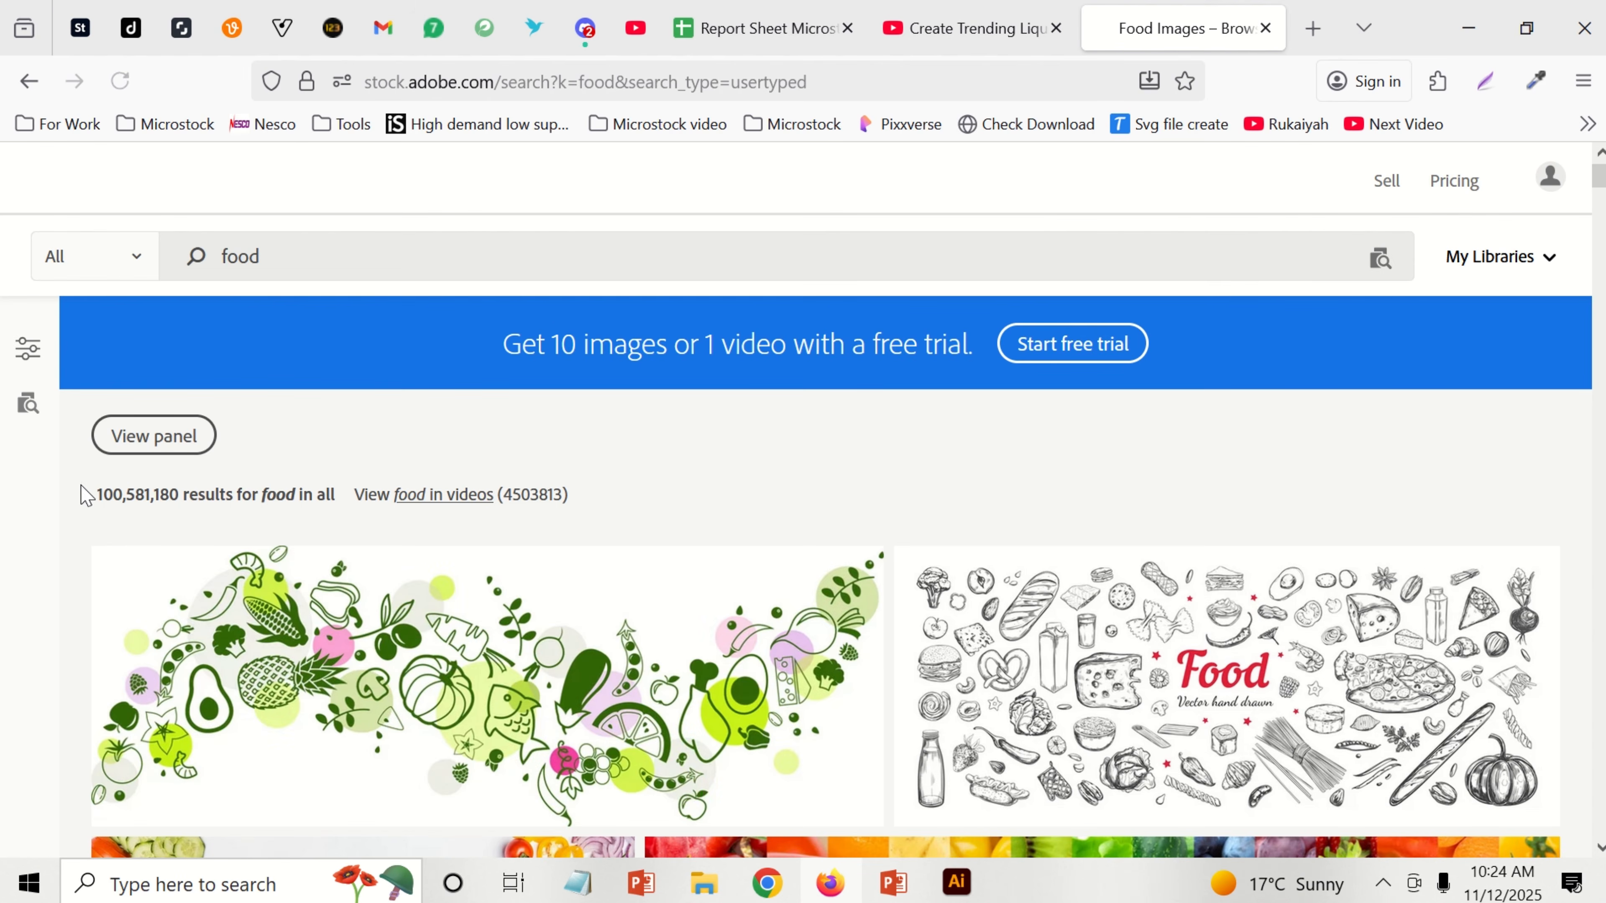
{"action": "left_click_drag", "start_coordinate": [83, 495], "coordinate": [180, 496]}
{"action": "left_click", "coordinate": [298, 258]}
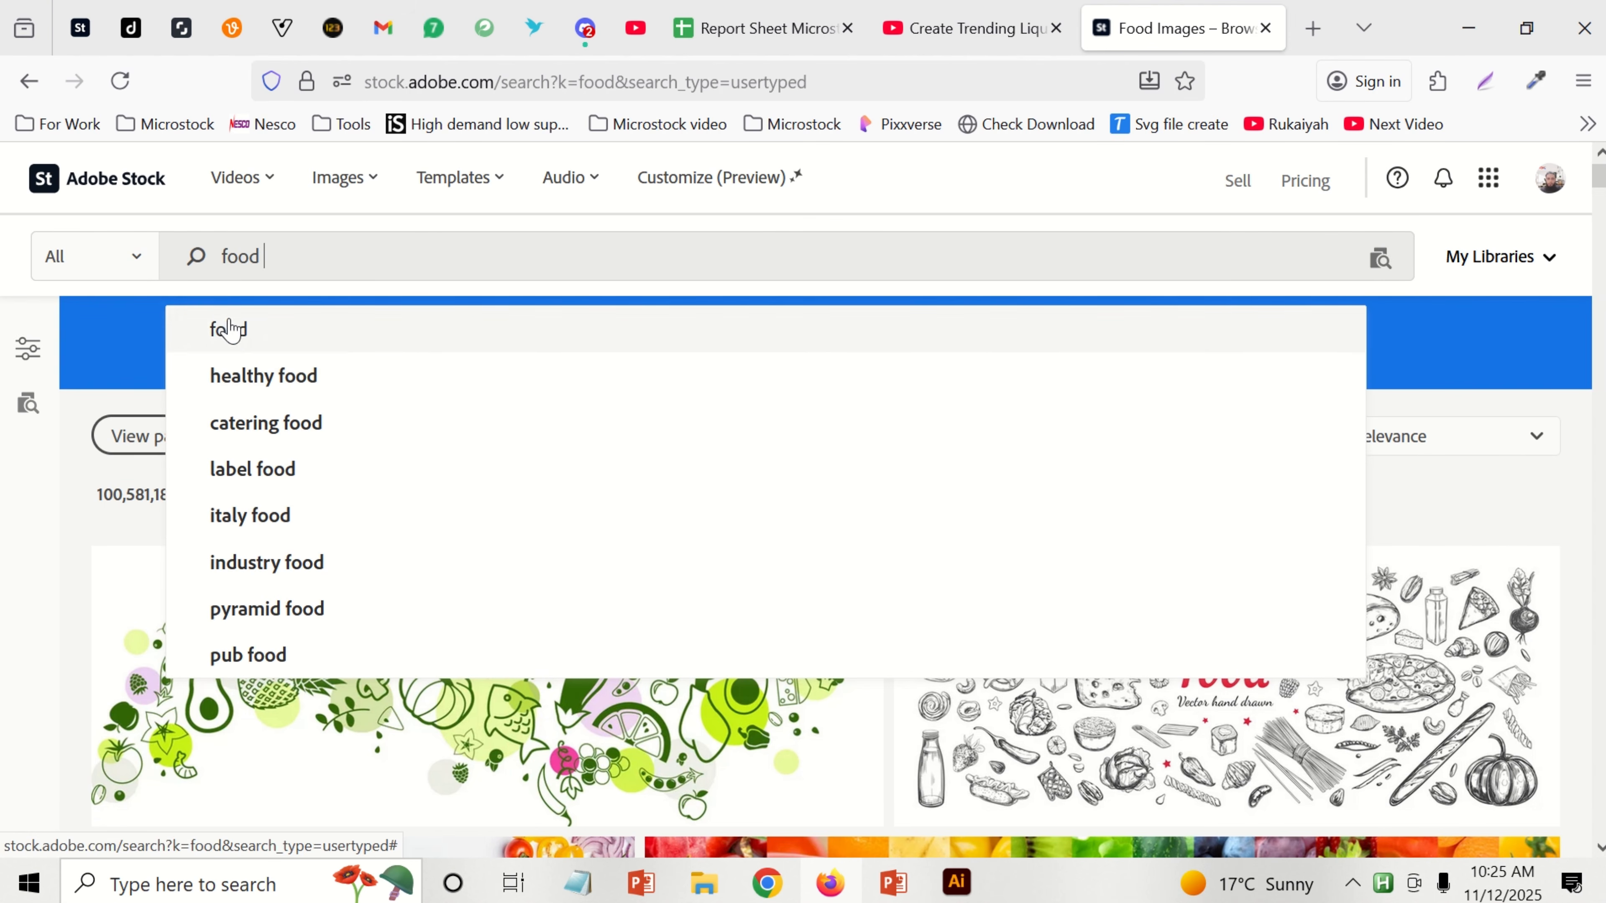
Step: Search Google for "food item" in a new browser tab
{"action": "left_click", "coordinate": [1314, 28]}
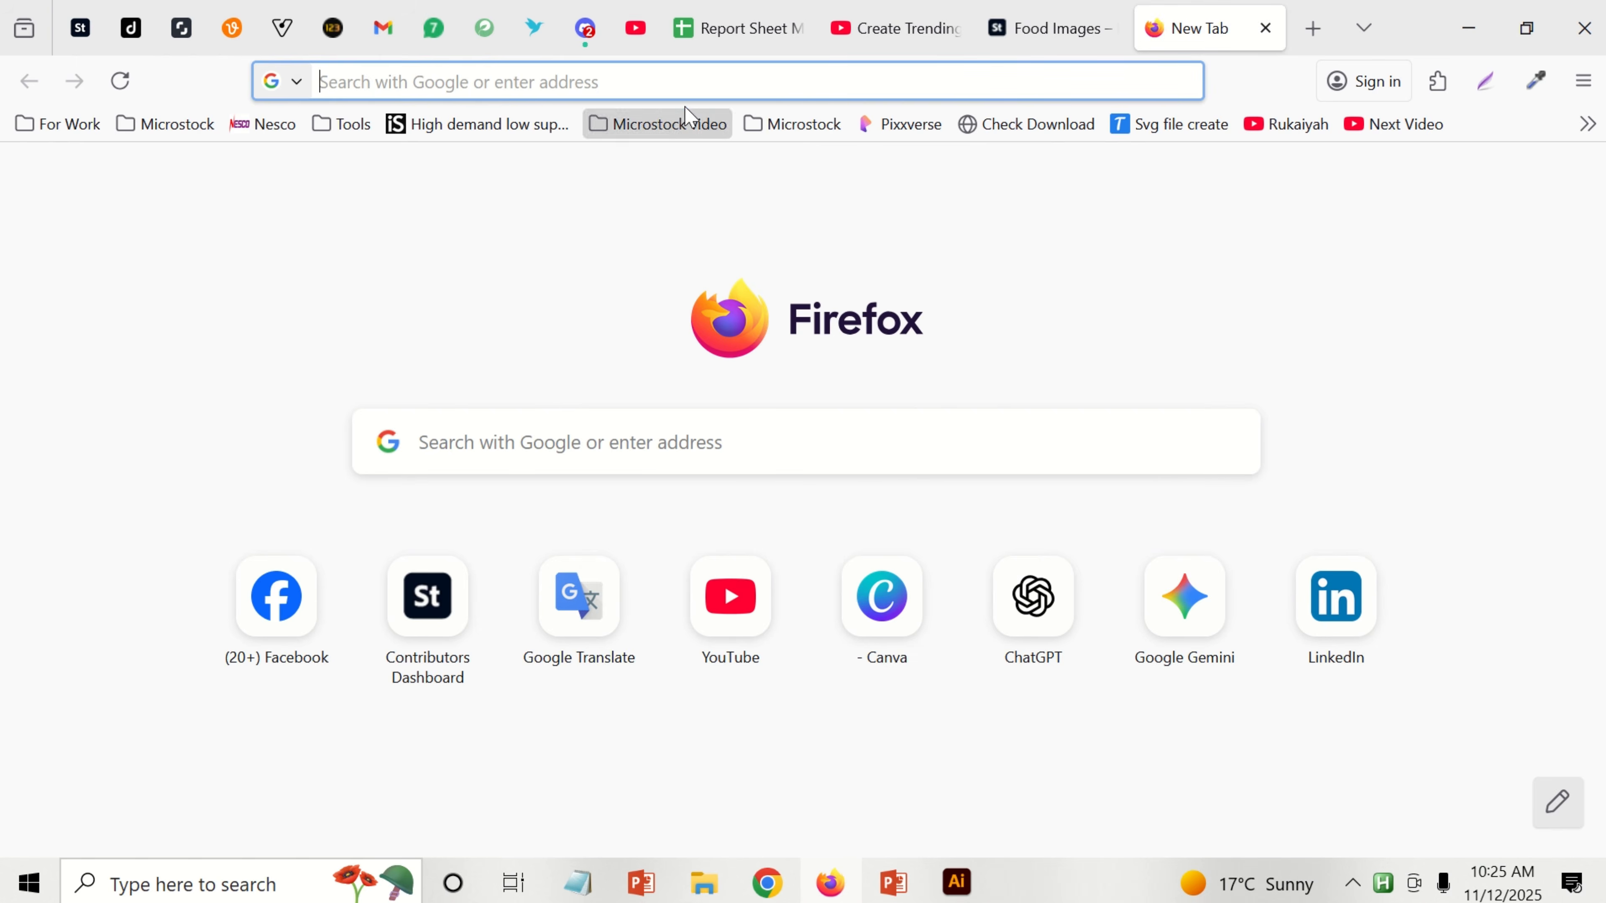
{"action": "left_click", "coordinate": [671, 89]}
{"action": "type", "text": "food item"}
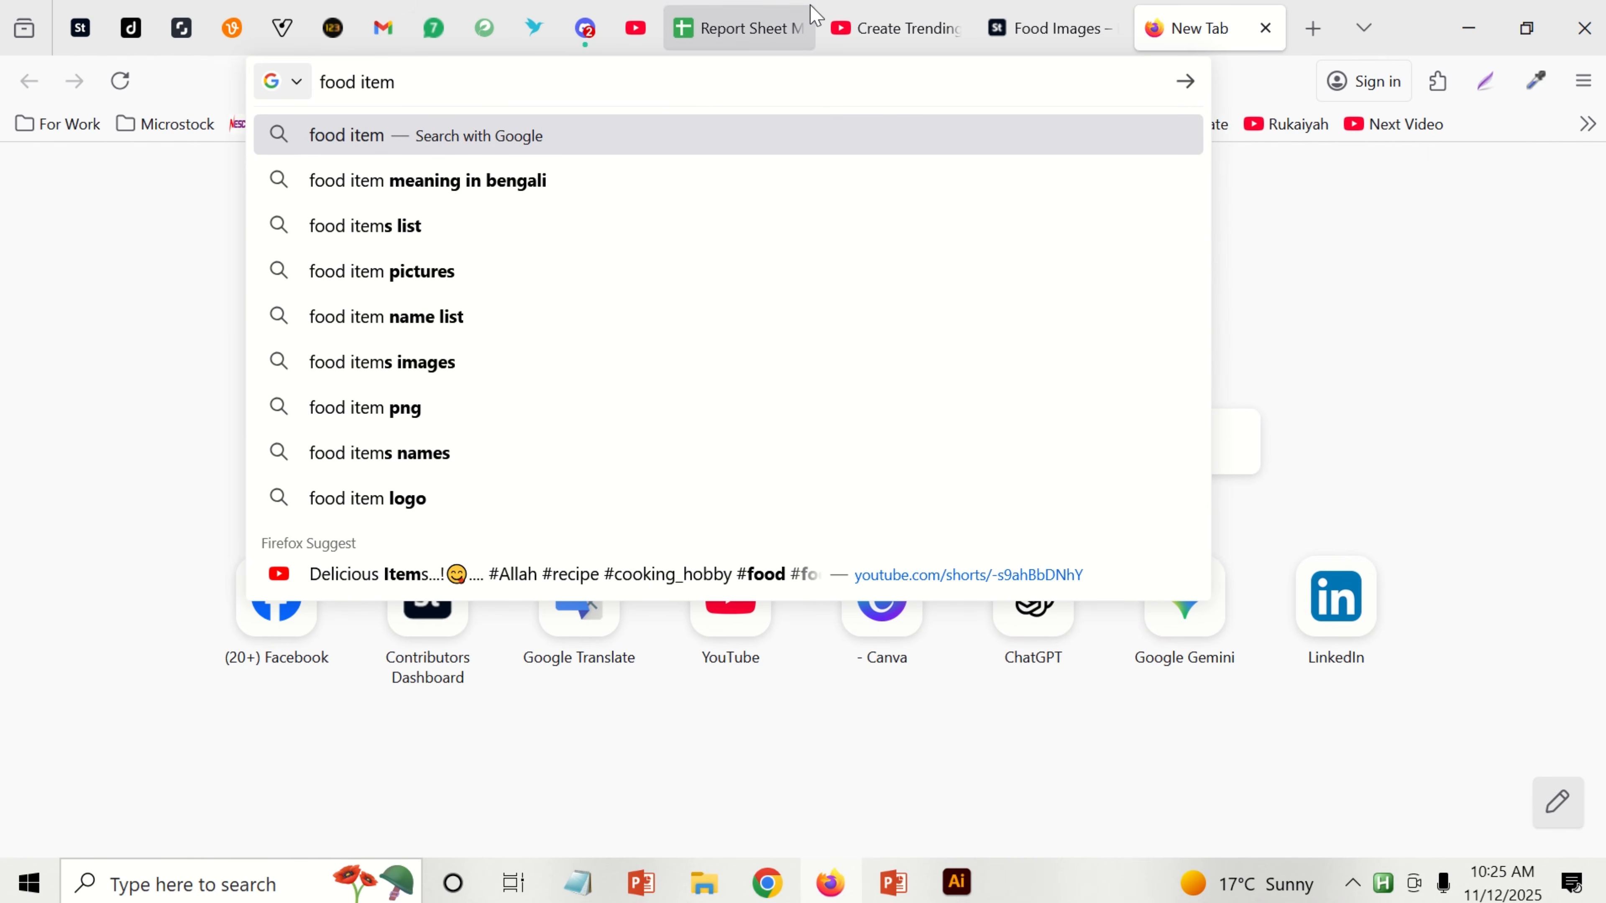
{"action": "key", "text": "Return"}
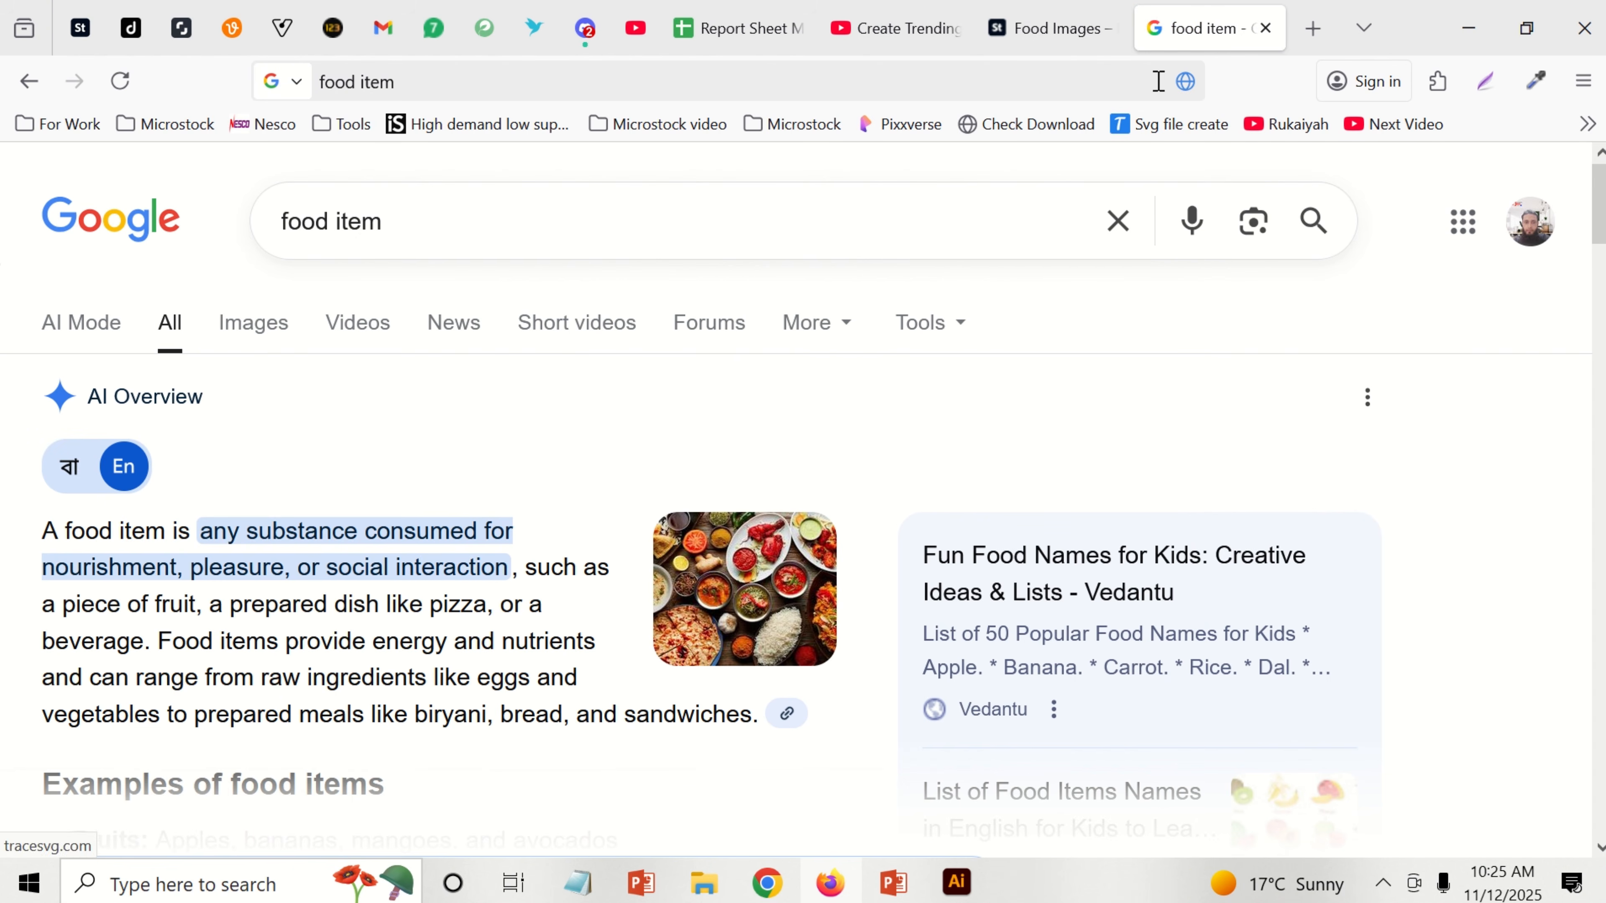
Step: Return to the Adobe Stock results, search for "apple" instead of "food", and check the number of results
{"action": "left_click", "coordinate": [1034, 24]}
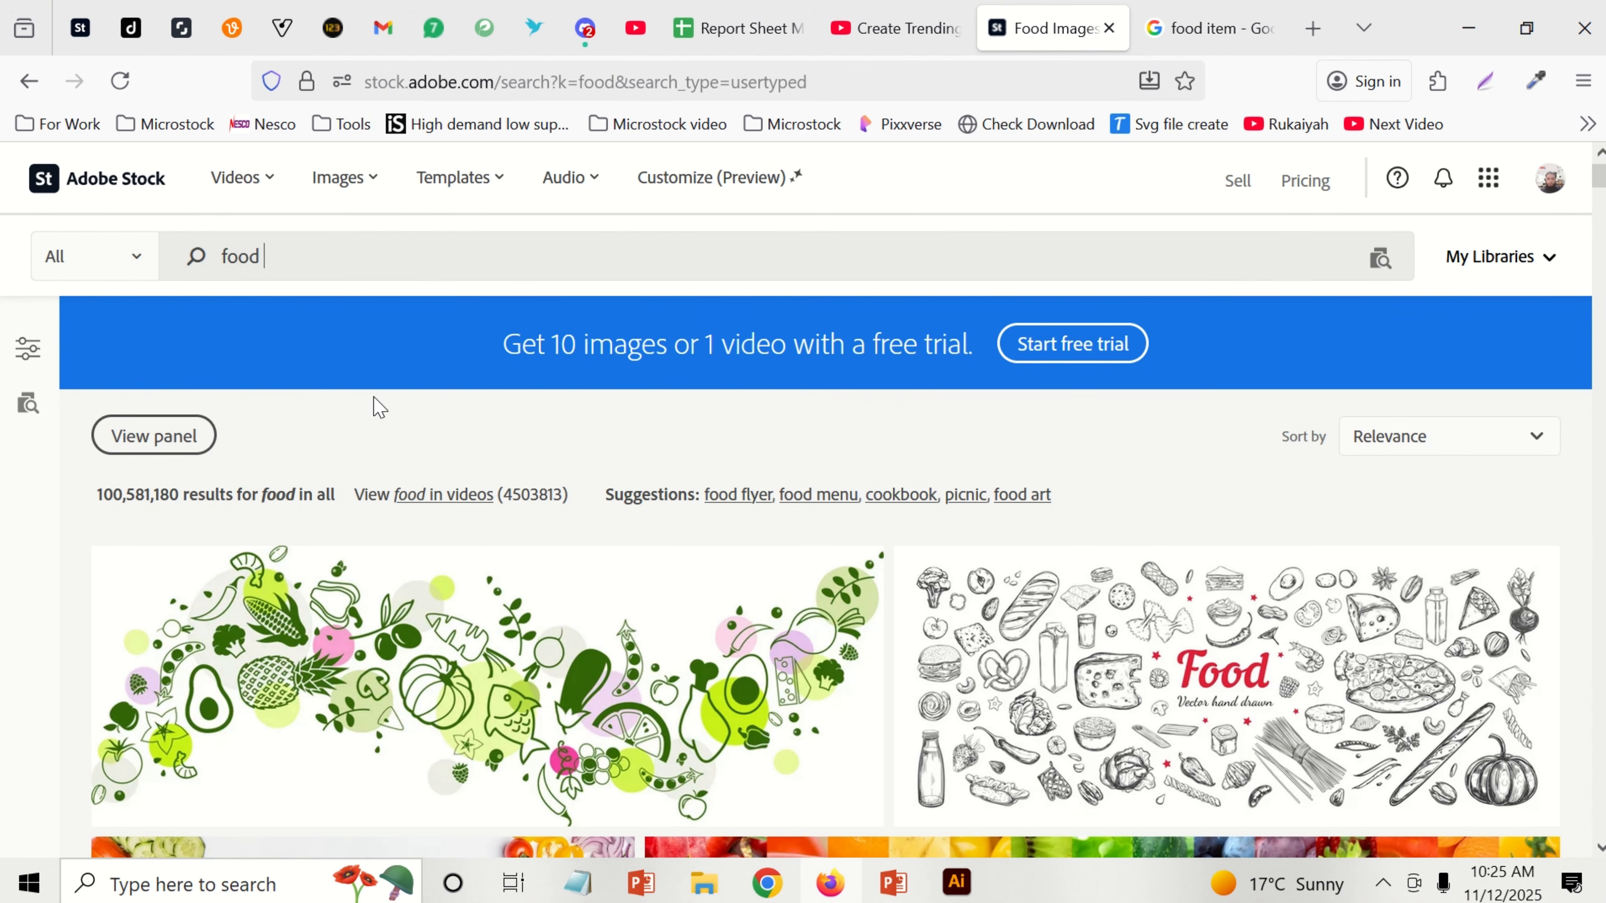
{"action": "left_click", "coordinate": [255, 252]}
{"action": "left_click_drag", "start_coordinate": [278, 261], "coordinate": [165, 272]}
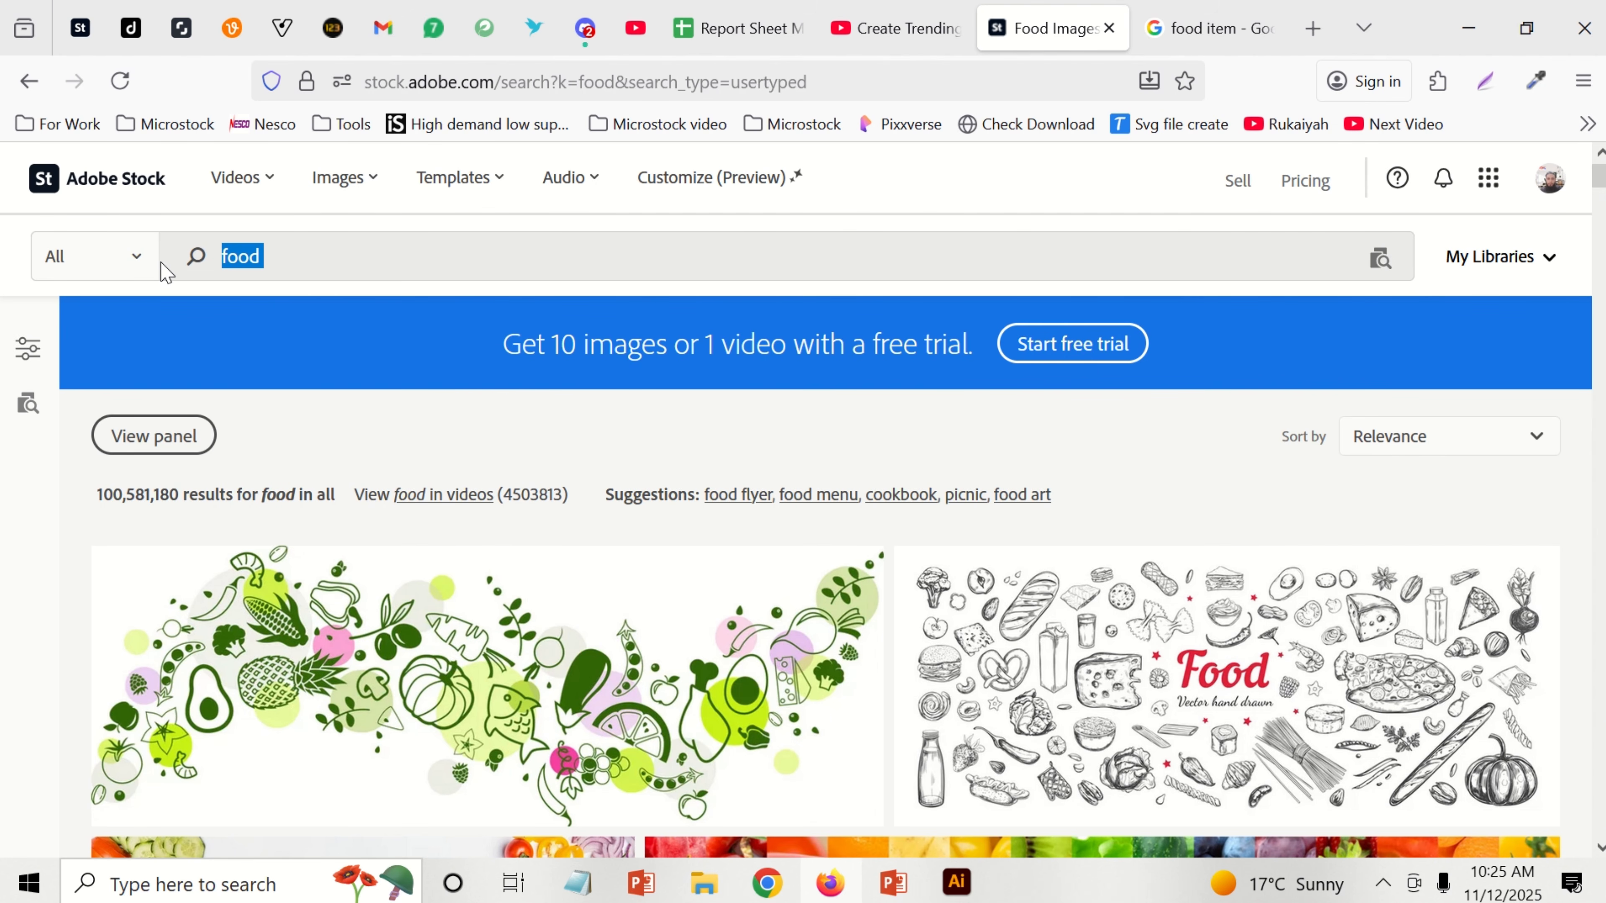
{"action": "type", "text": "appl"}
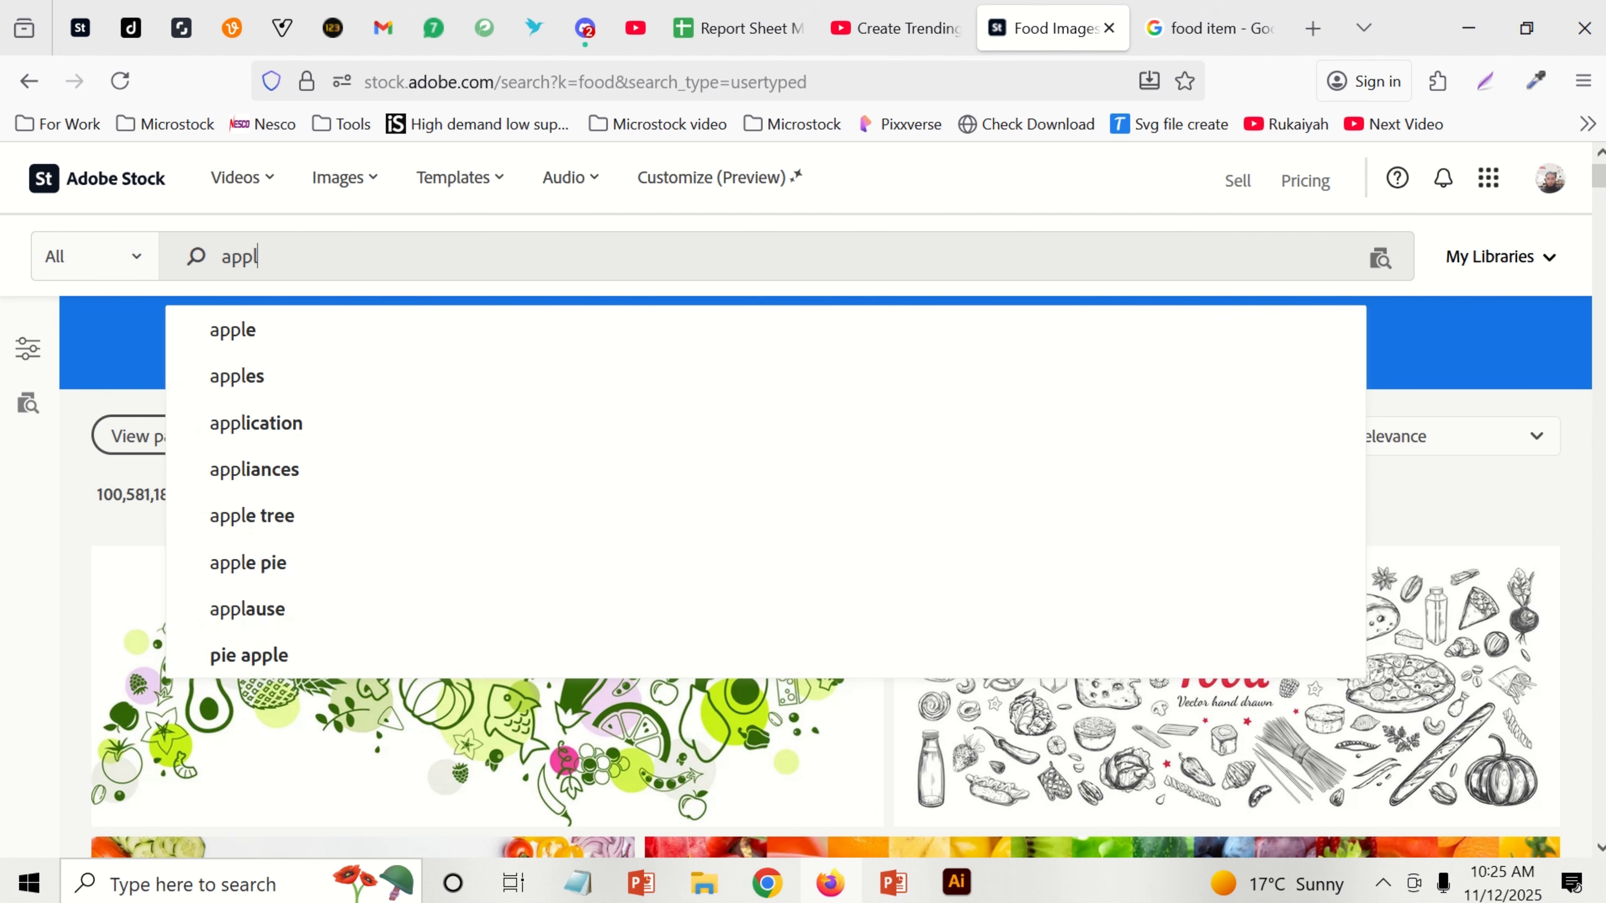
{"action": "type", "text": "es"}
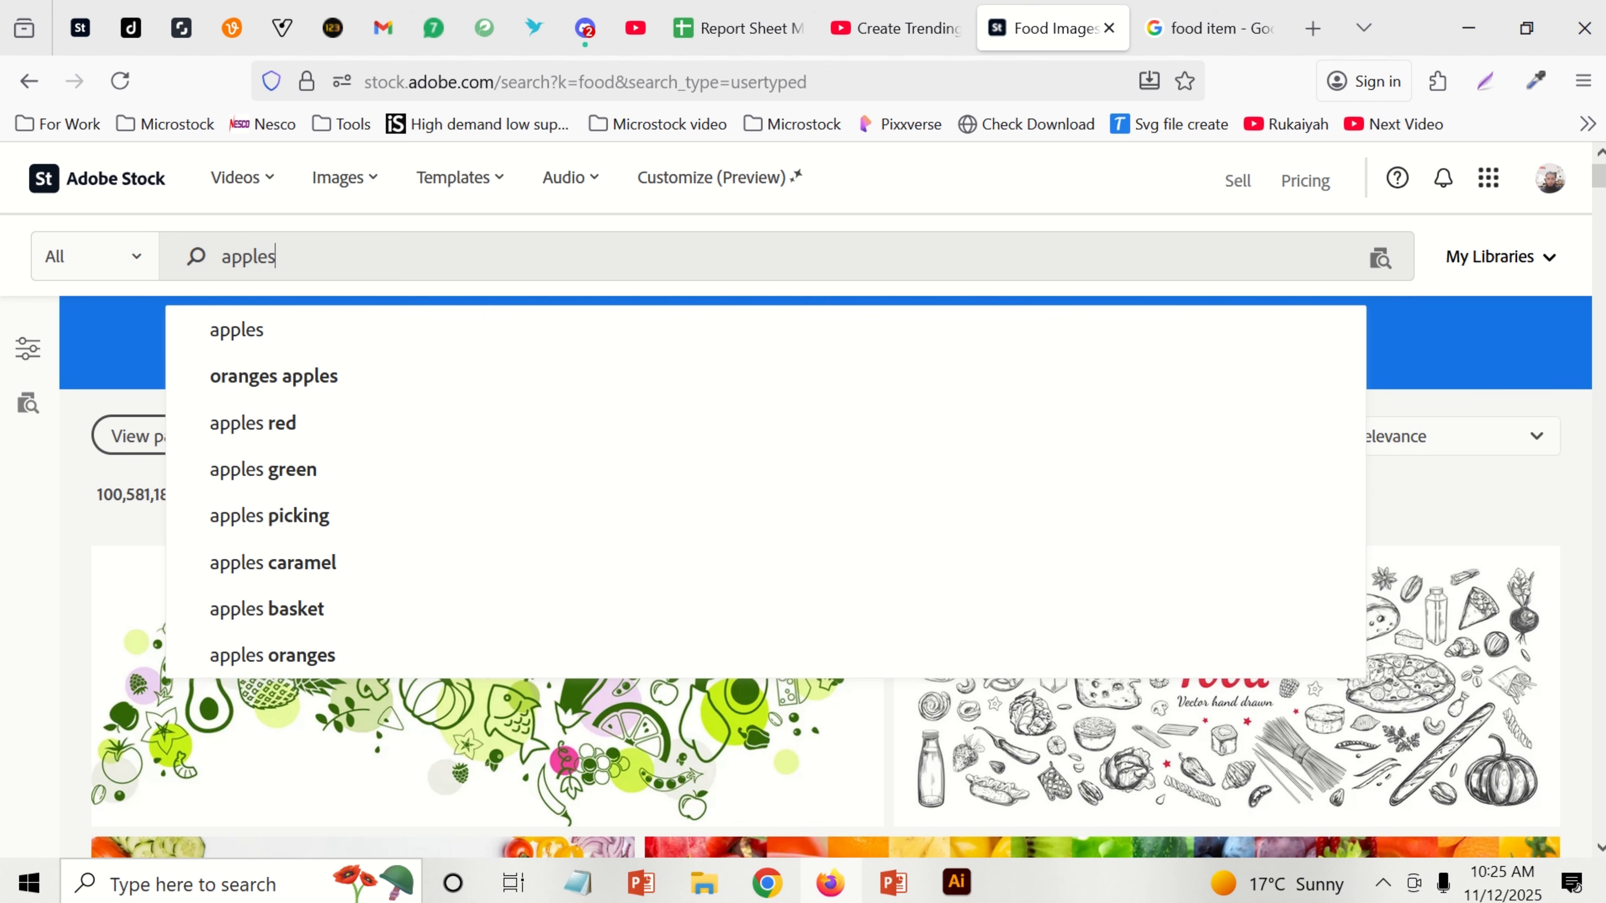
{"action": "key", "text": "BackSpace"}
{"action": "key", "text": "Return"}
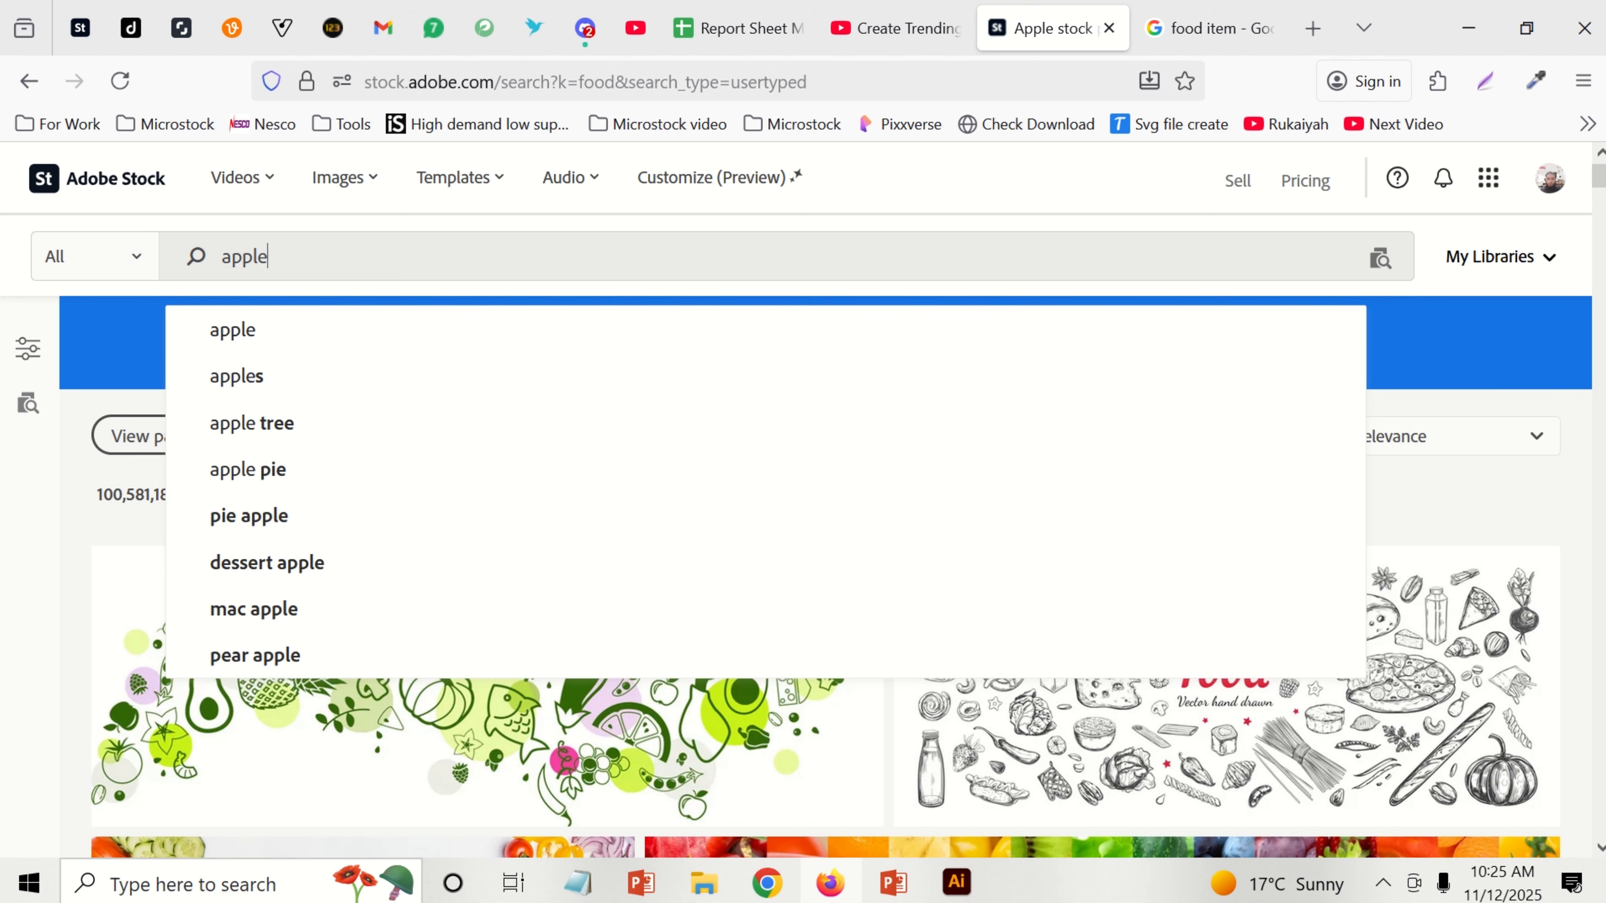
{"action": "left_click_drag", "start_coordinate": [96, 495], "coordinate": [168, 494]}
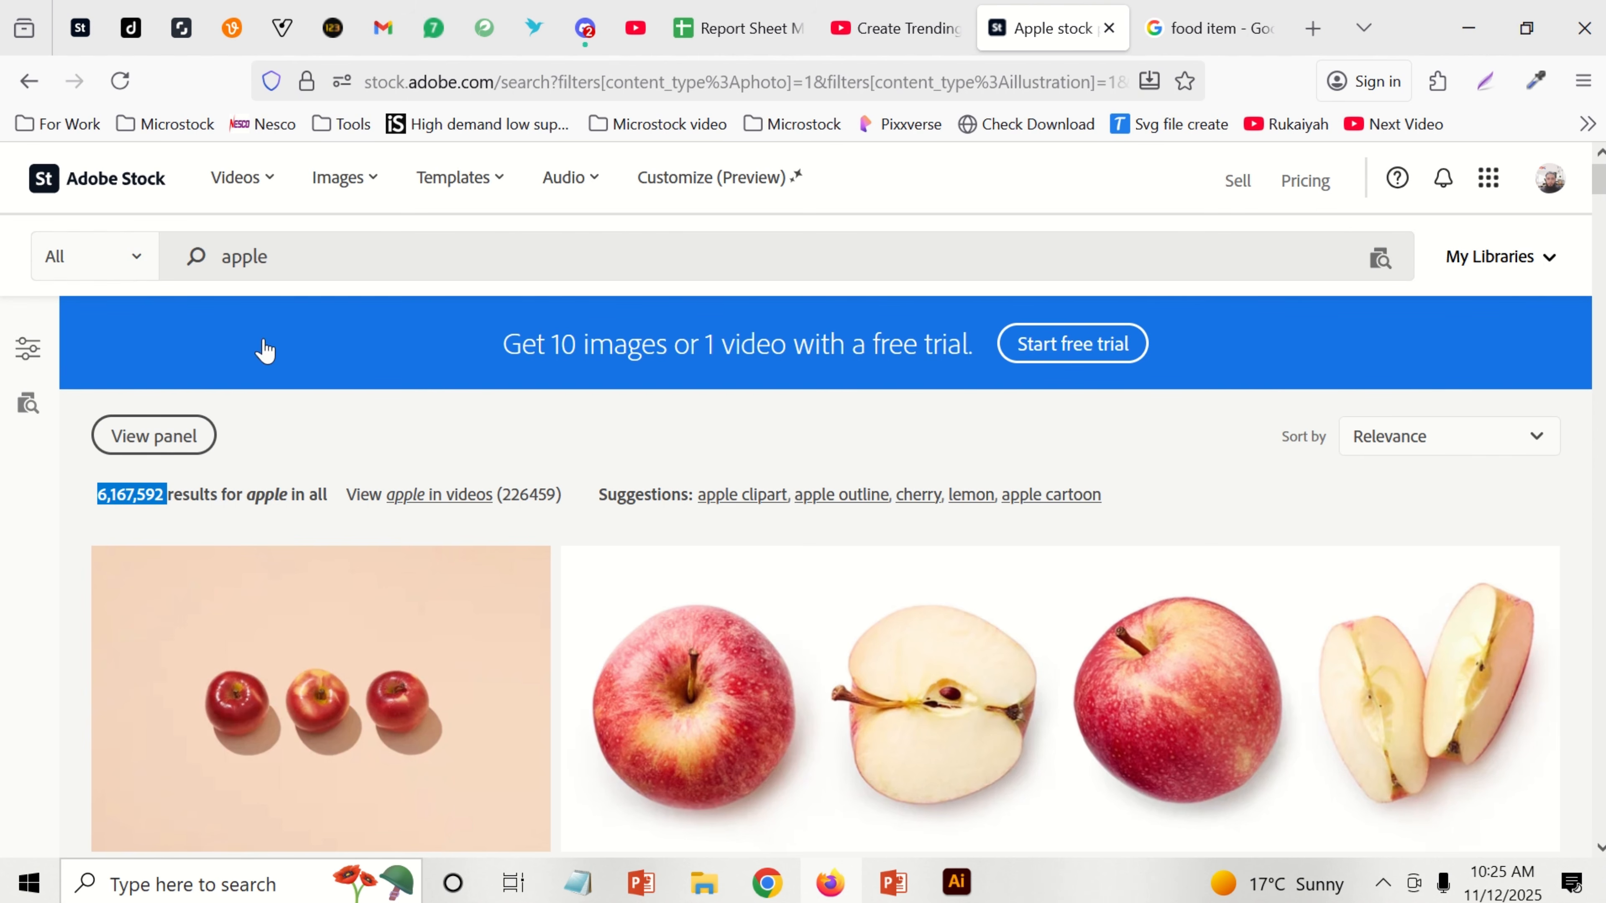
Step: Narrow the Adobe Stock search to the suggested keyword "apple pie" and check its number of results
{"action": "left_click", "coordinate": [287, 259]}
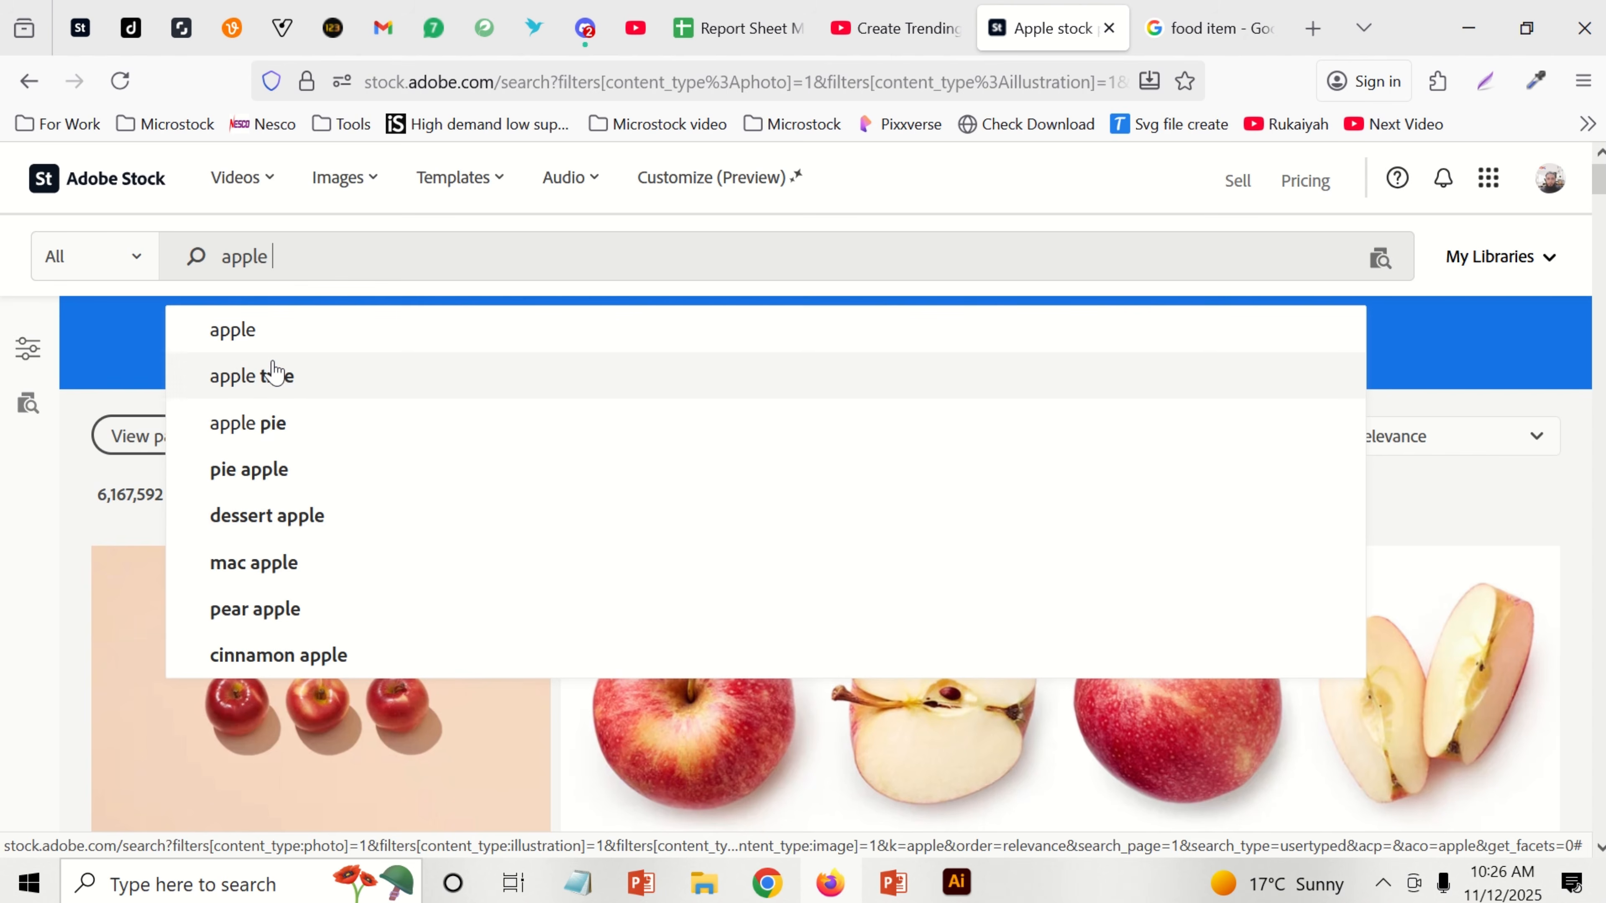
{"action": "left_click", "coordinate": [282, 429]}
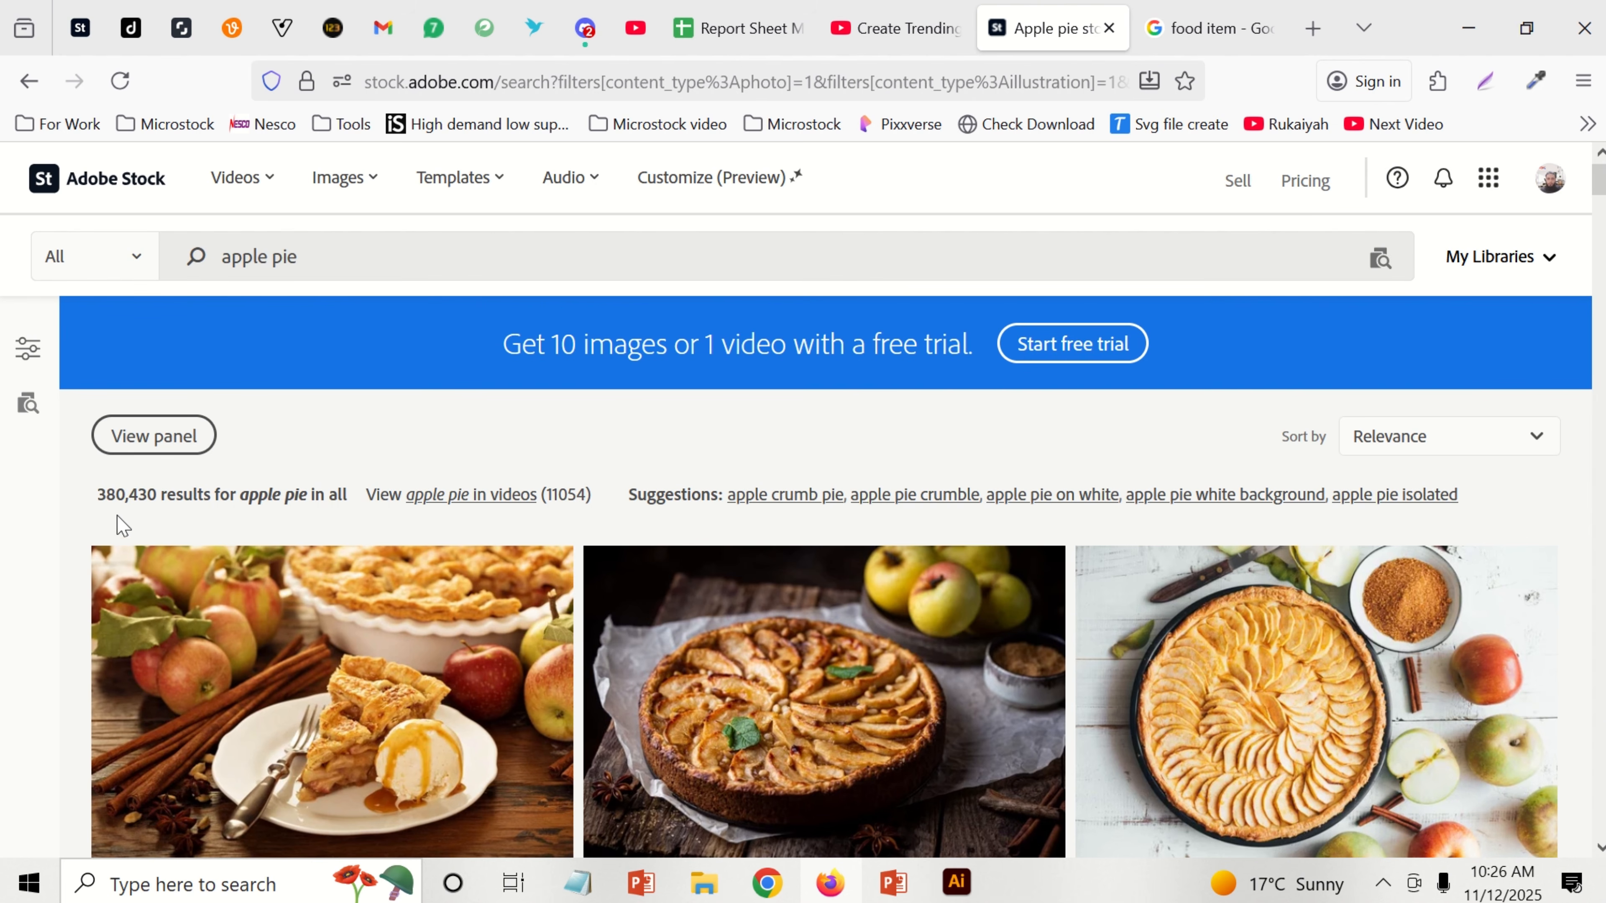
{"action": "left_click_drag", "start_coordinate": [101, 494], "coordinate": [158, 495]}
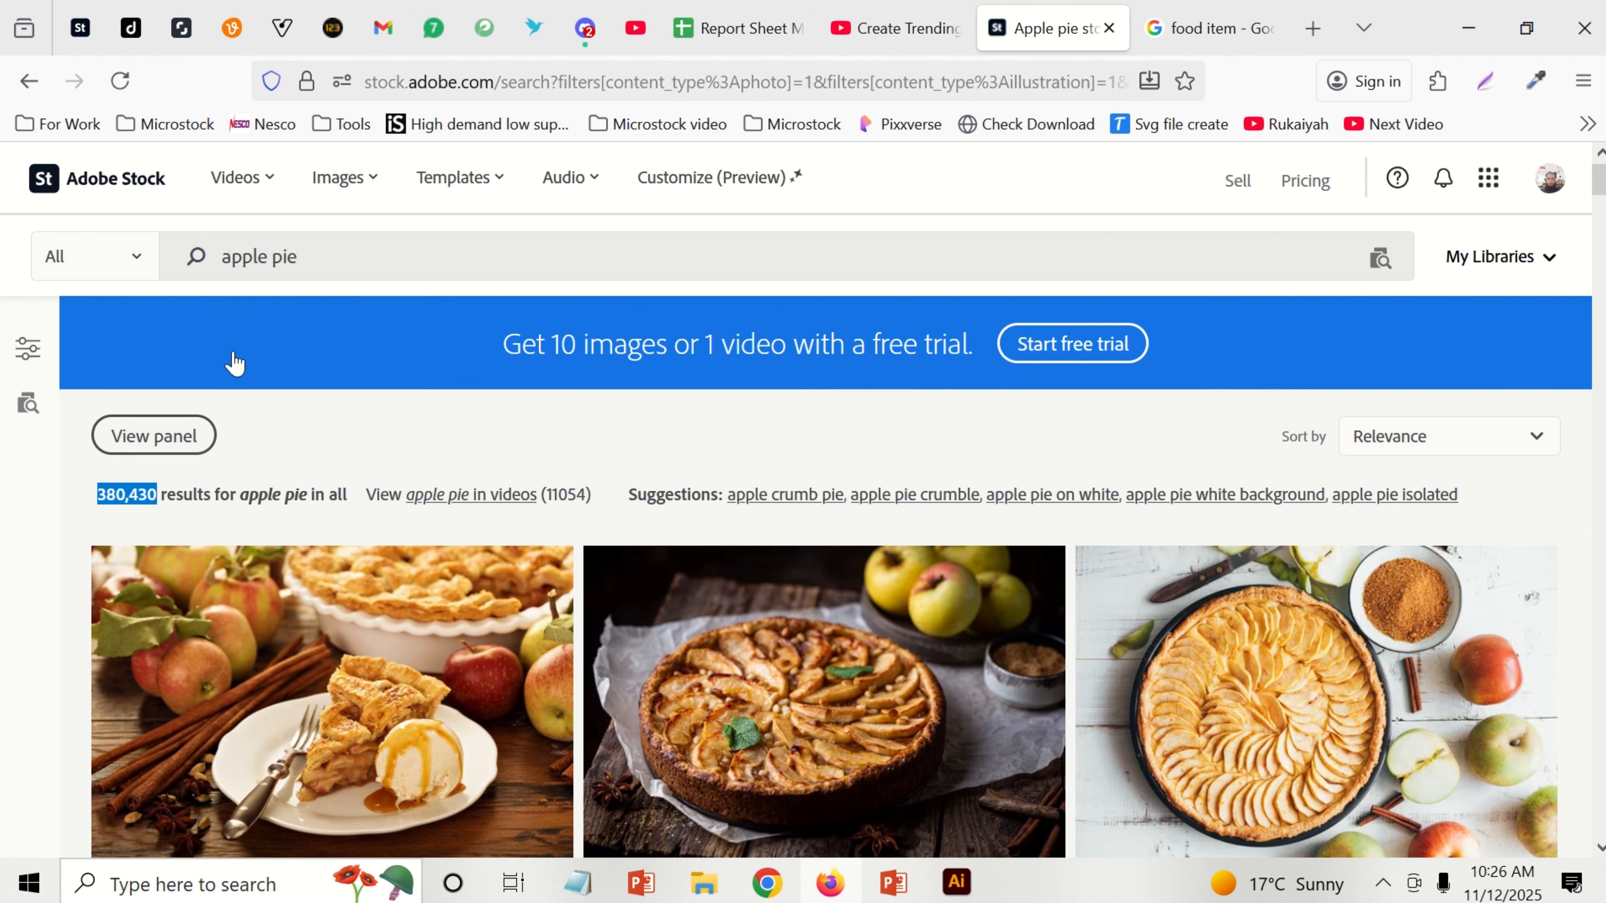
Step: Narrow the search further to the suggested keyword "desserts apple-pie" and check its number of results
{"action": "left_click", "coordinate": [220, 258]}
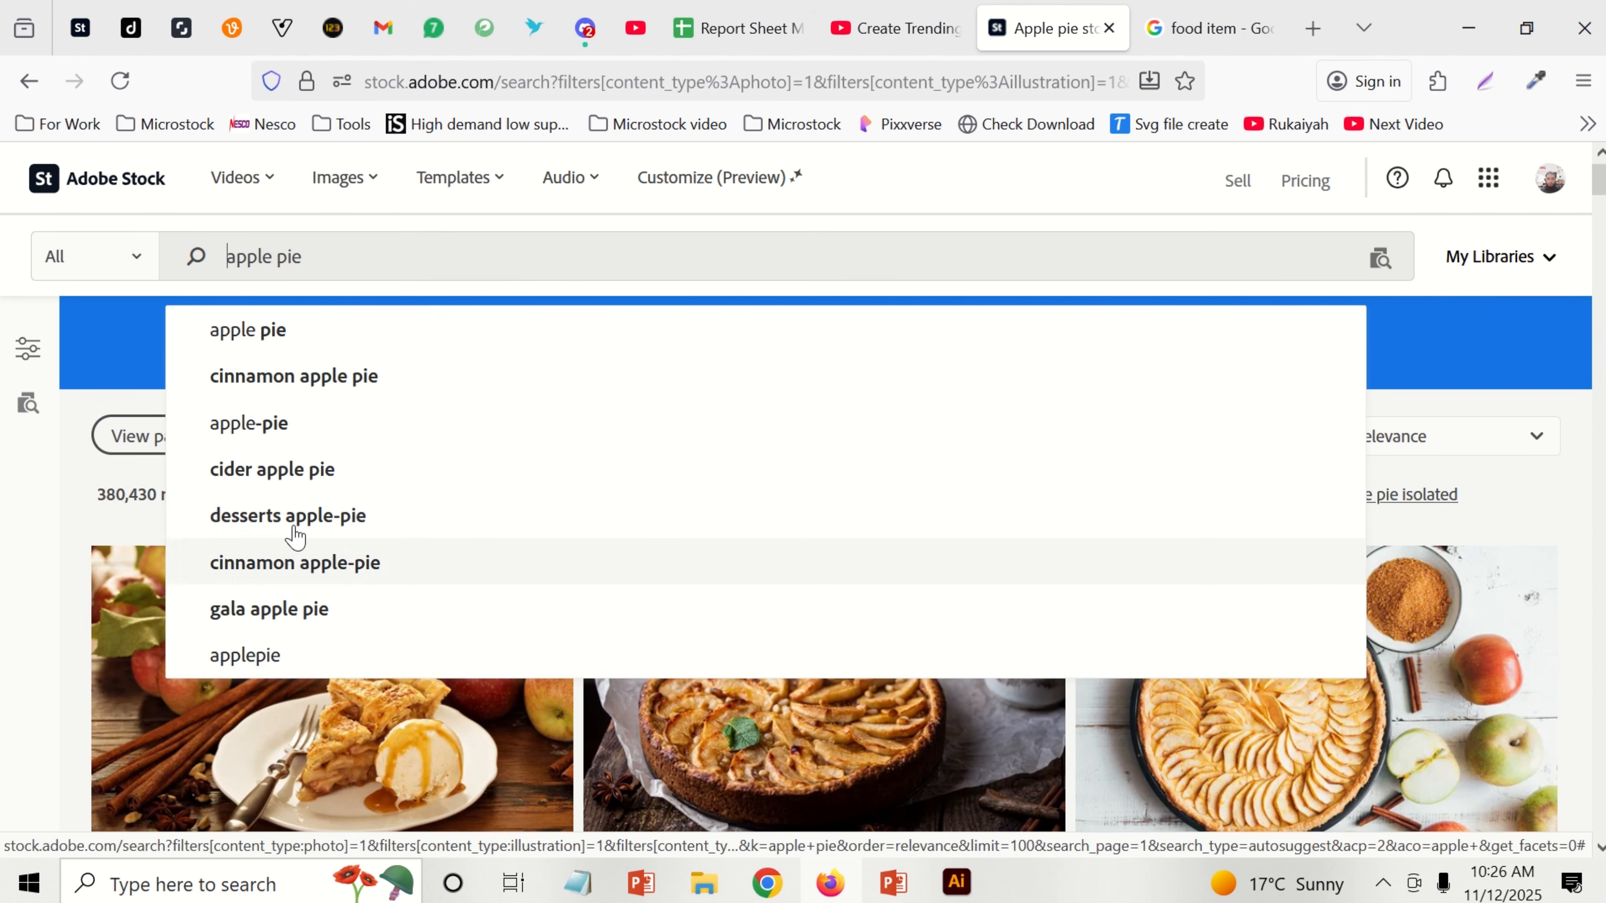
{"action": "left_click", "coordinate": [277, 517]}
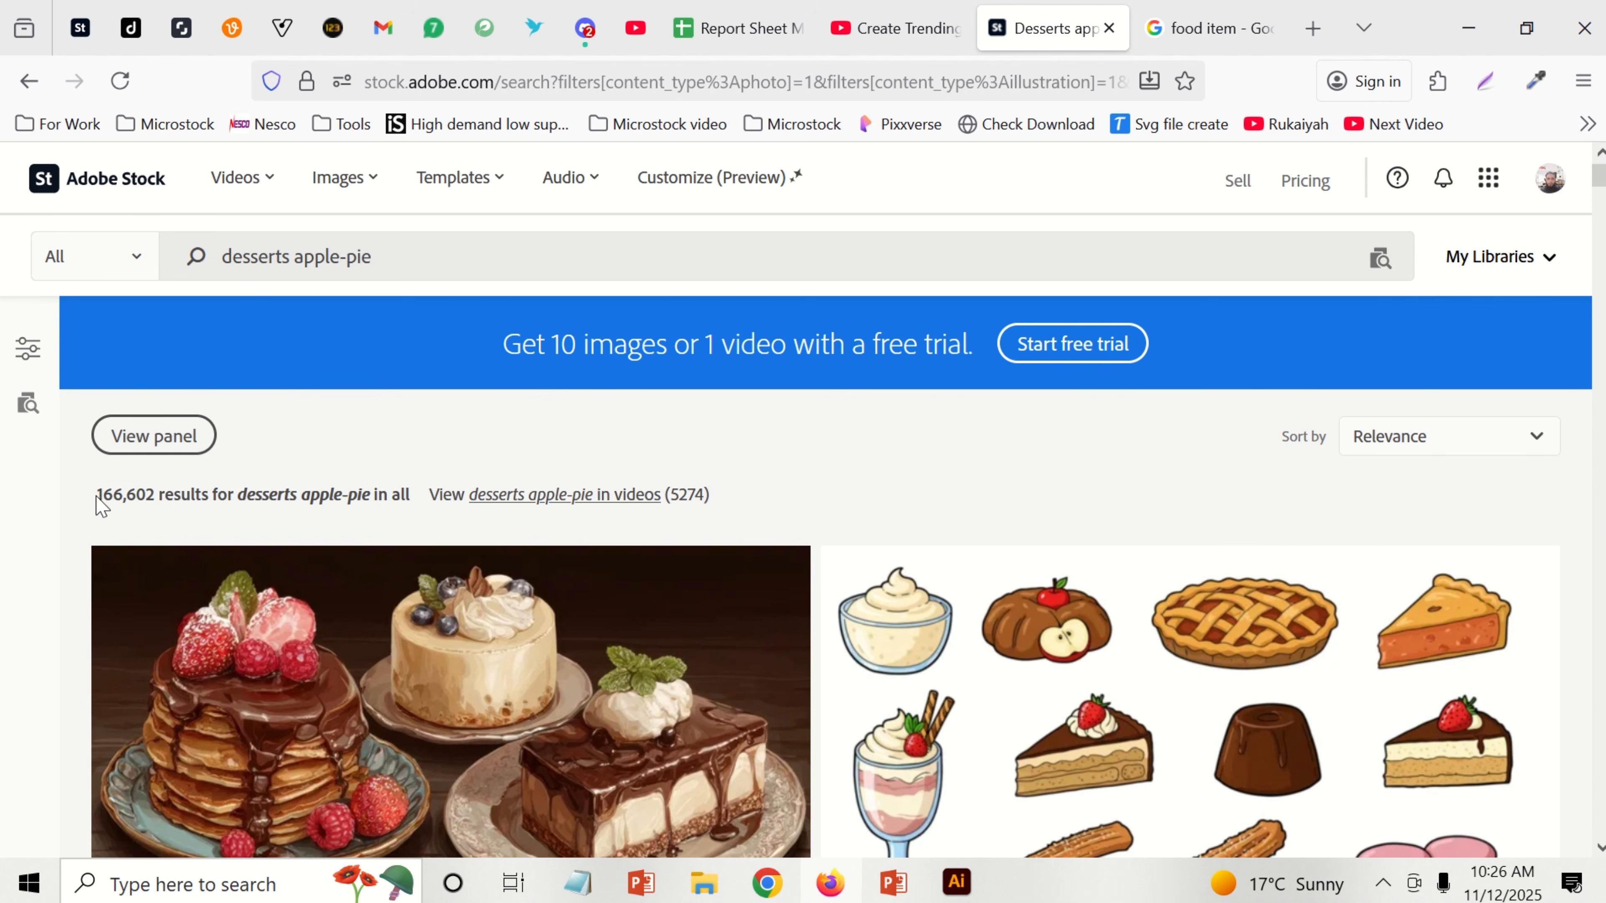
{"action": "left_click_drag", "start_coordinate": [96, 496], "coordinate": [162, 495]}
{"action": "left_click", "coordinate": [134, 492]}
{"action": "left_click_drag", "start_coordinate": [103, 494], "coordinate": [143, 486]}
Step: Show the search filters, restrict the "desserts apple-pie" results to the Illustrations subcategory, and check the number of results
{"action": "left_click", "coordinate": [11, 352]}
{"action": "left_click", "coordinate": [11, 352]}
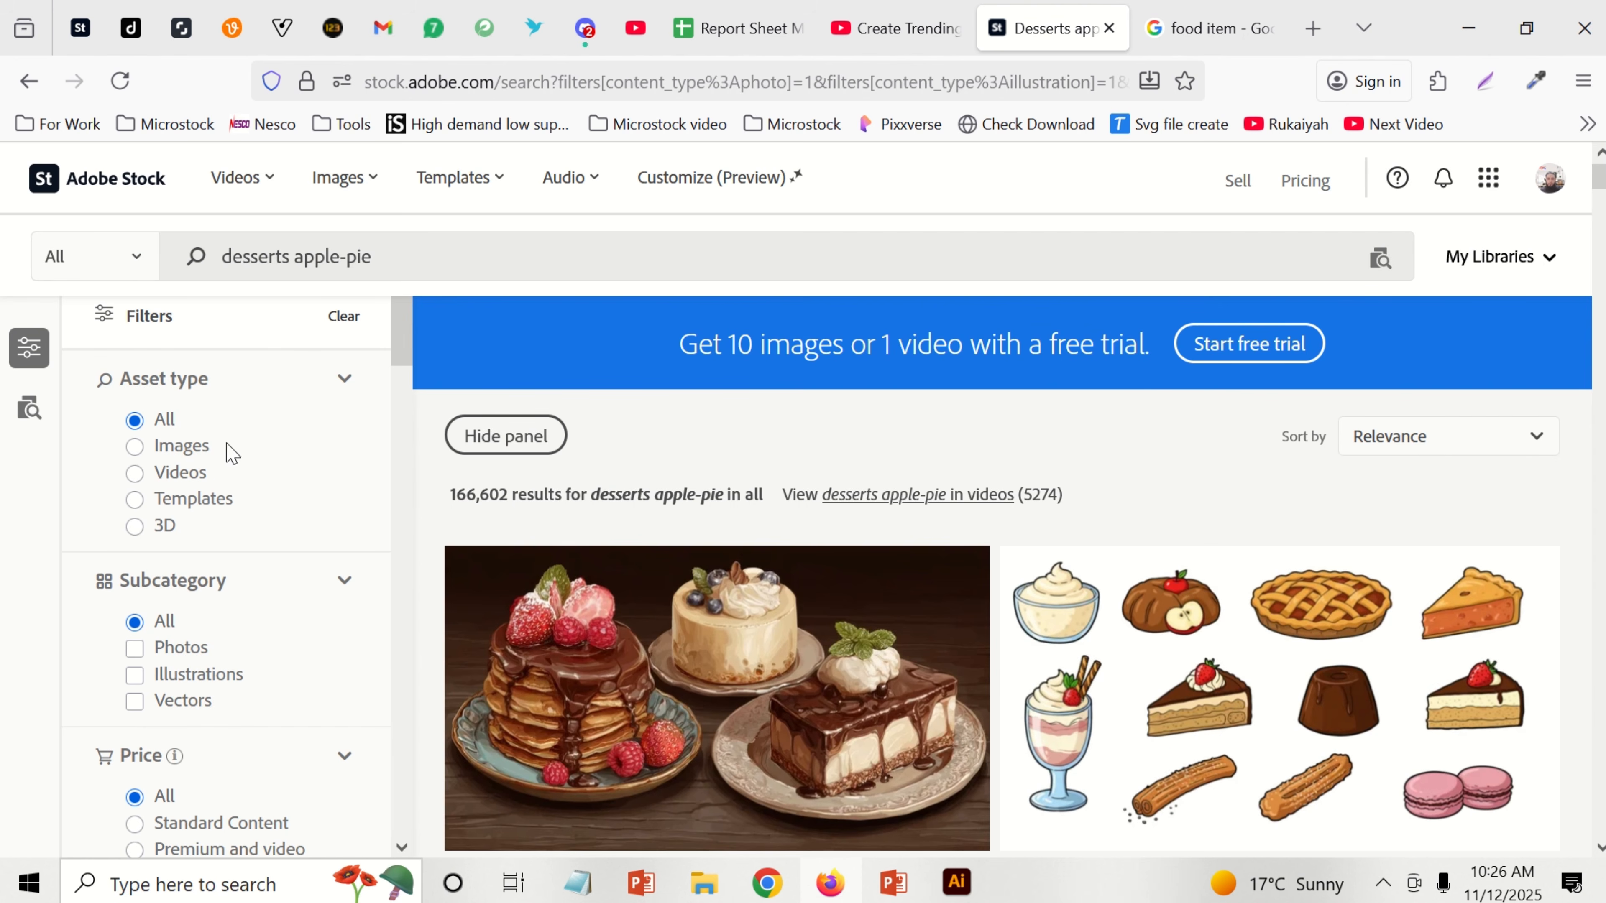
{"action": "scroll", "coordinate": [237, 535], "scroll_direction": "down", "scroll_amount": 4}
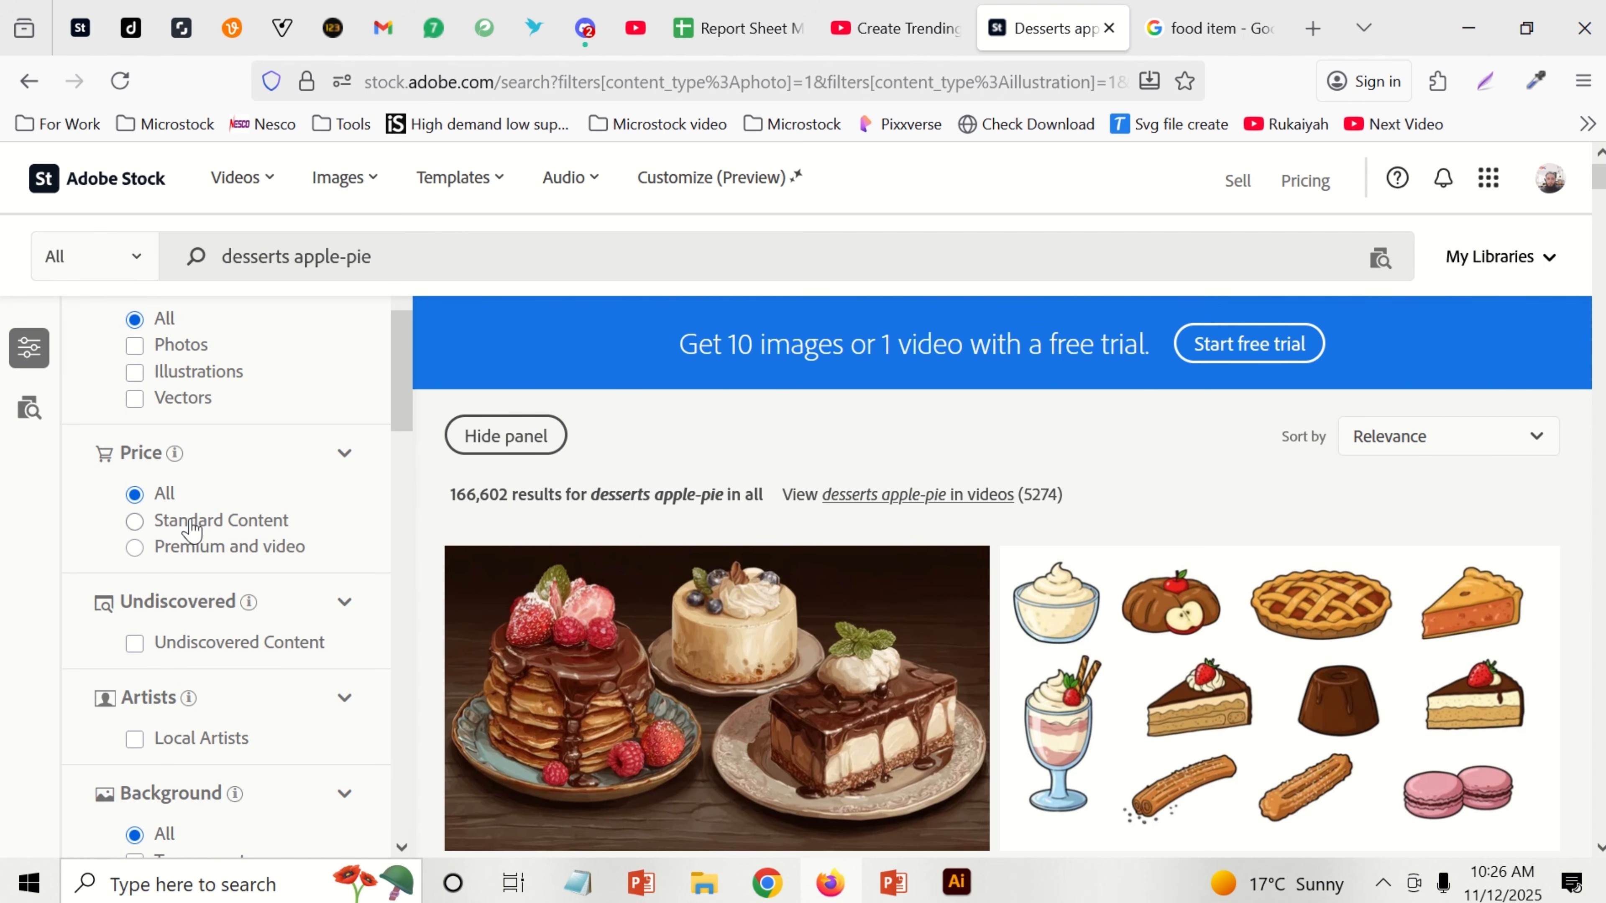
{"action": "scroll", "coordinate": [142, 506], "scroll_direction": "up", "scroll_amount": 2}
{"action": "left_click", "coordinate": [148, 526]}
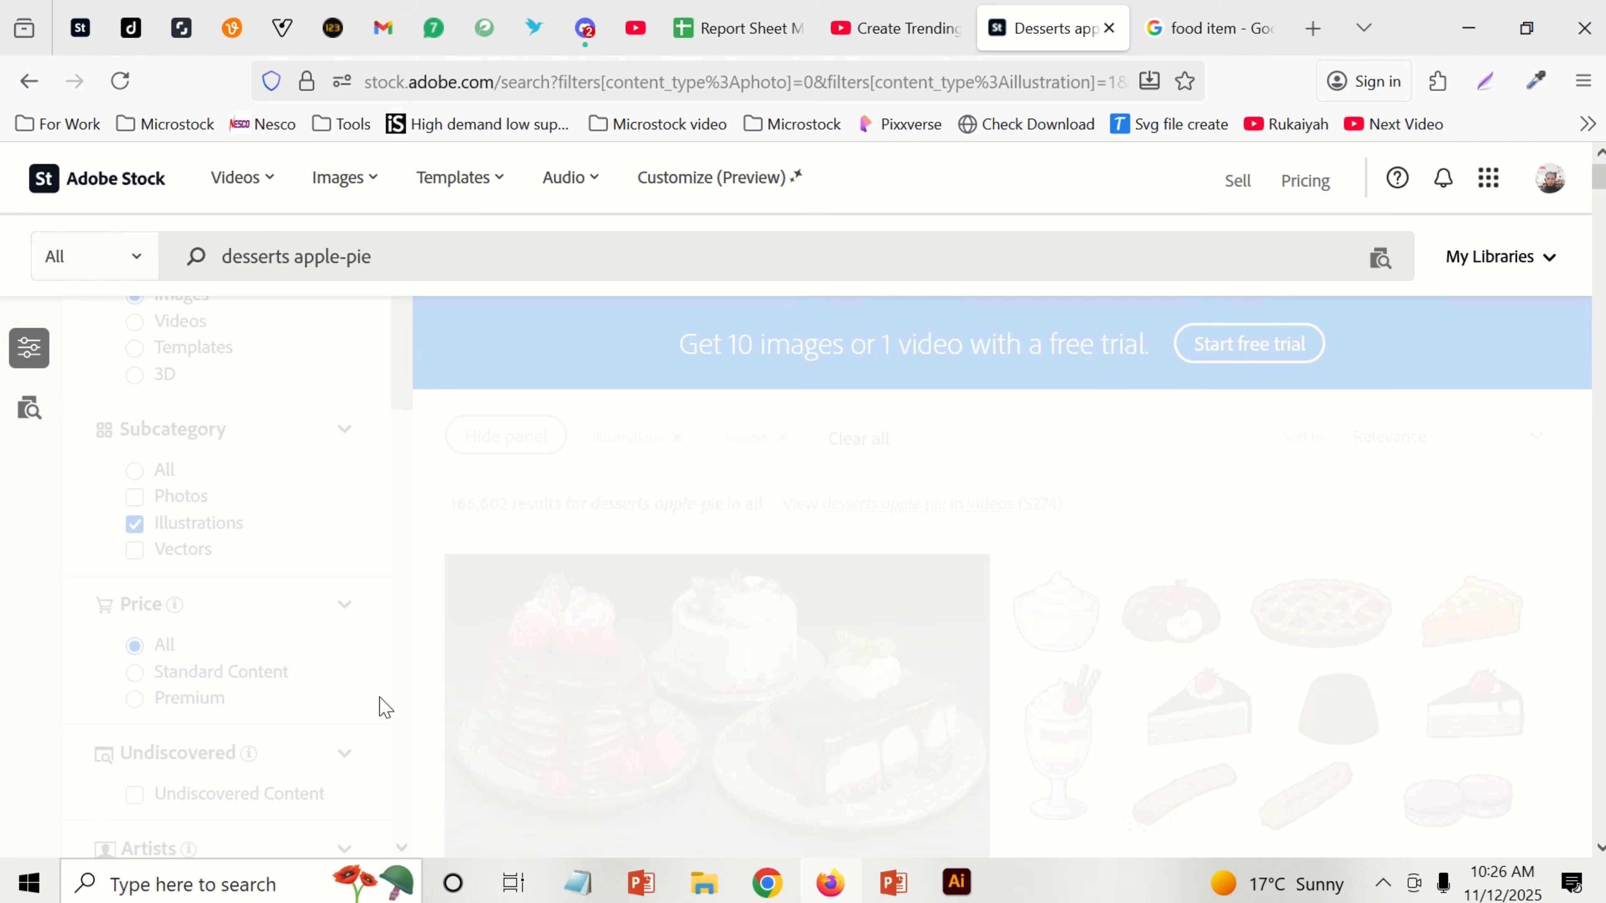
{"action": "left_click", "coordinate": [579, 884]}
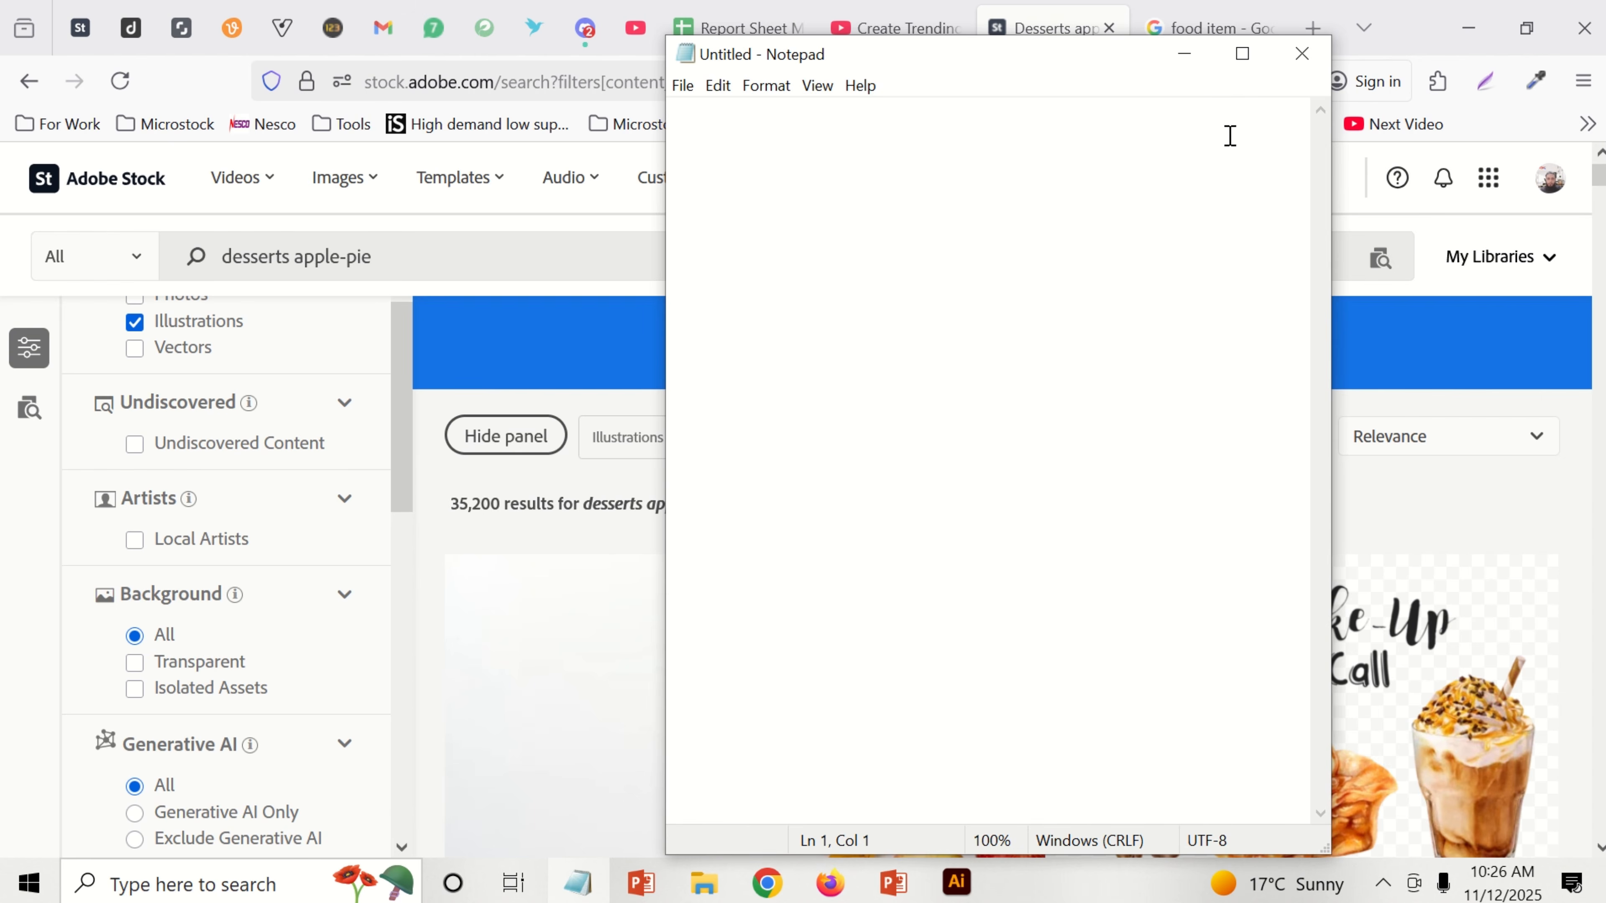
{"action": "left_click", "coordinate": [1301, 53]}
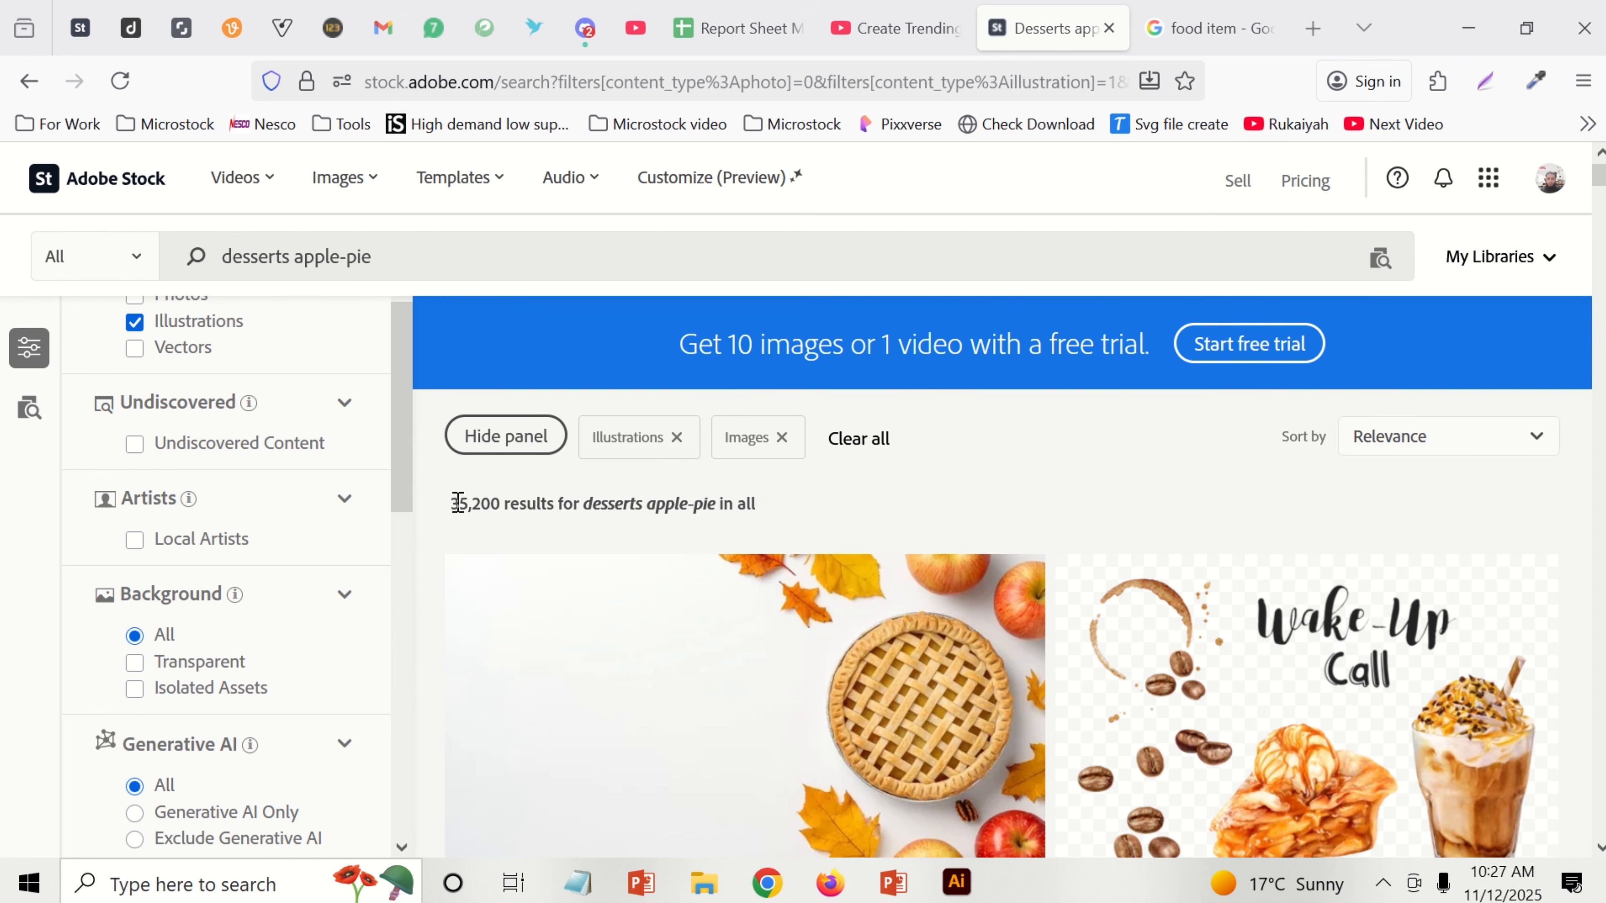
{"action": "left_click_drag", "start_coordinate": [455, 505], "coordinate": [494, 498]}
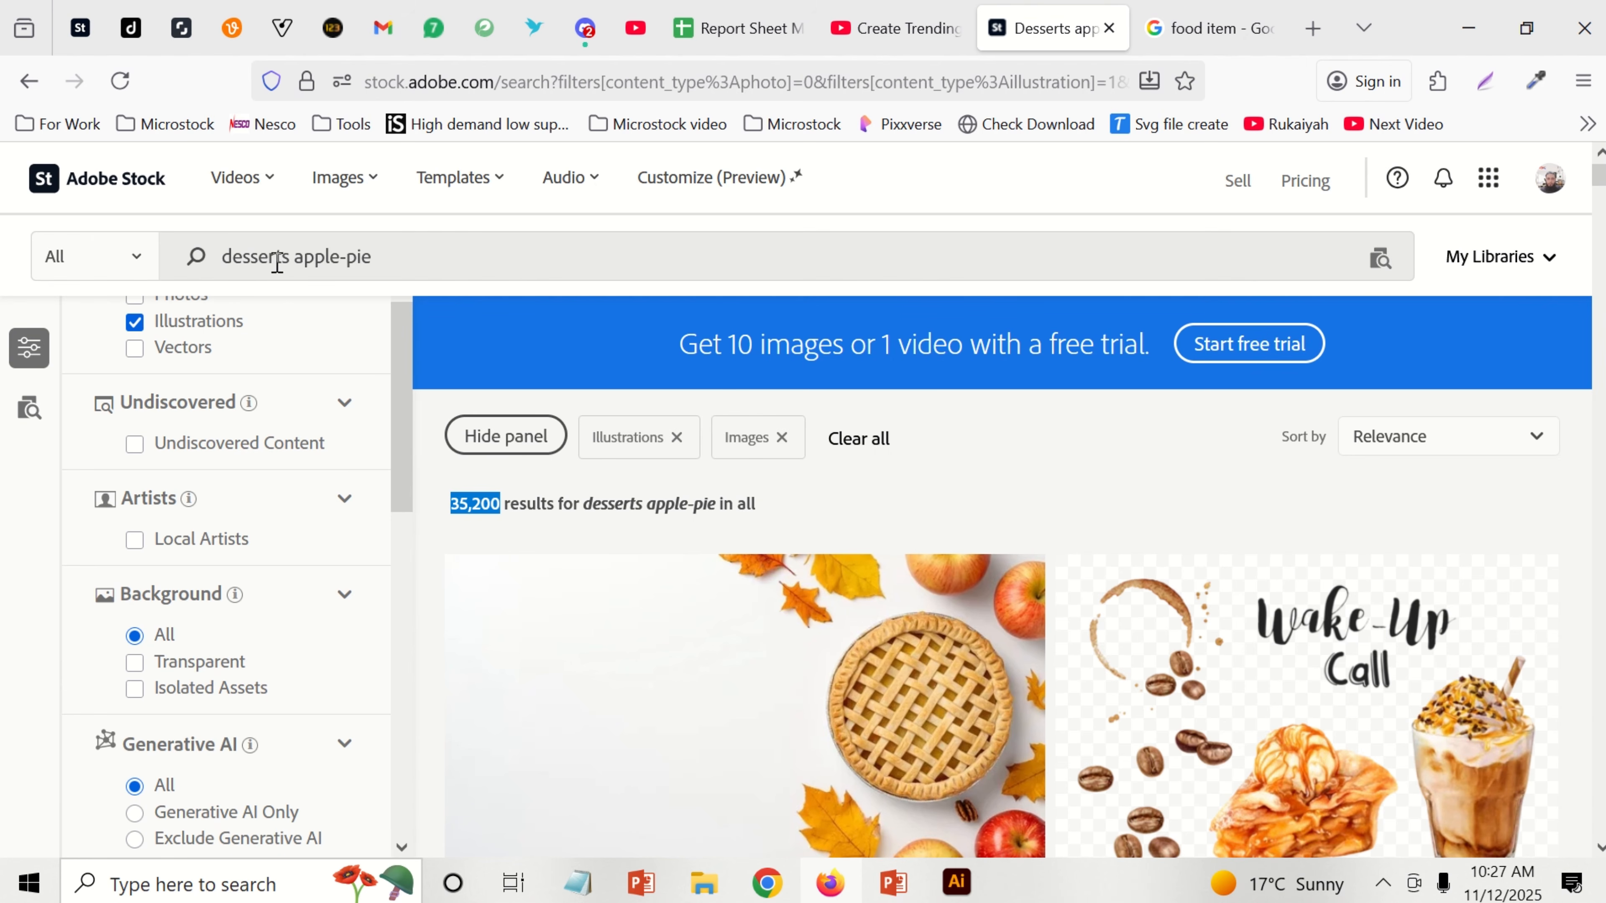
Step: Replace the Illustrations subcategory filter with Vectors and check the number of results
{"action": "left_click", "coordinate": [135, 322]}
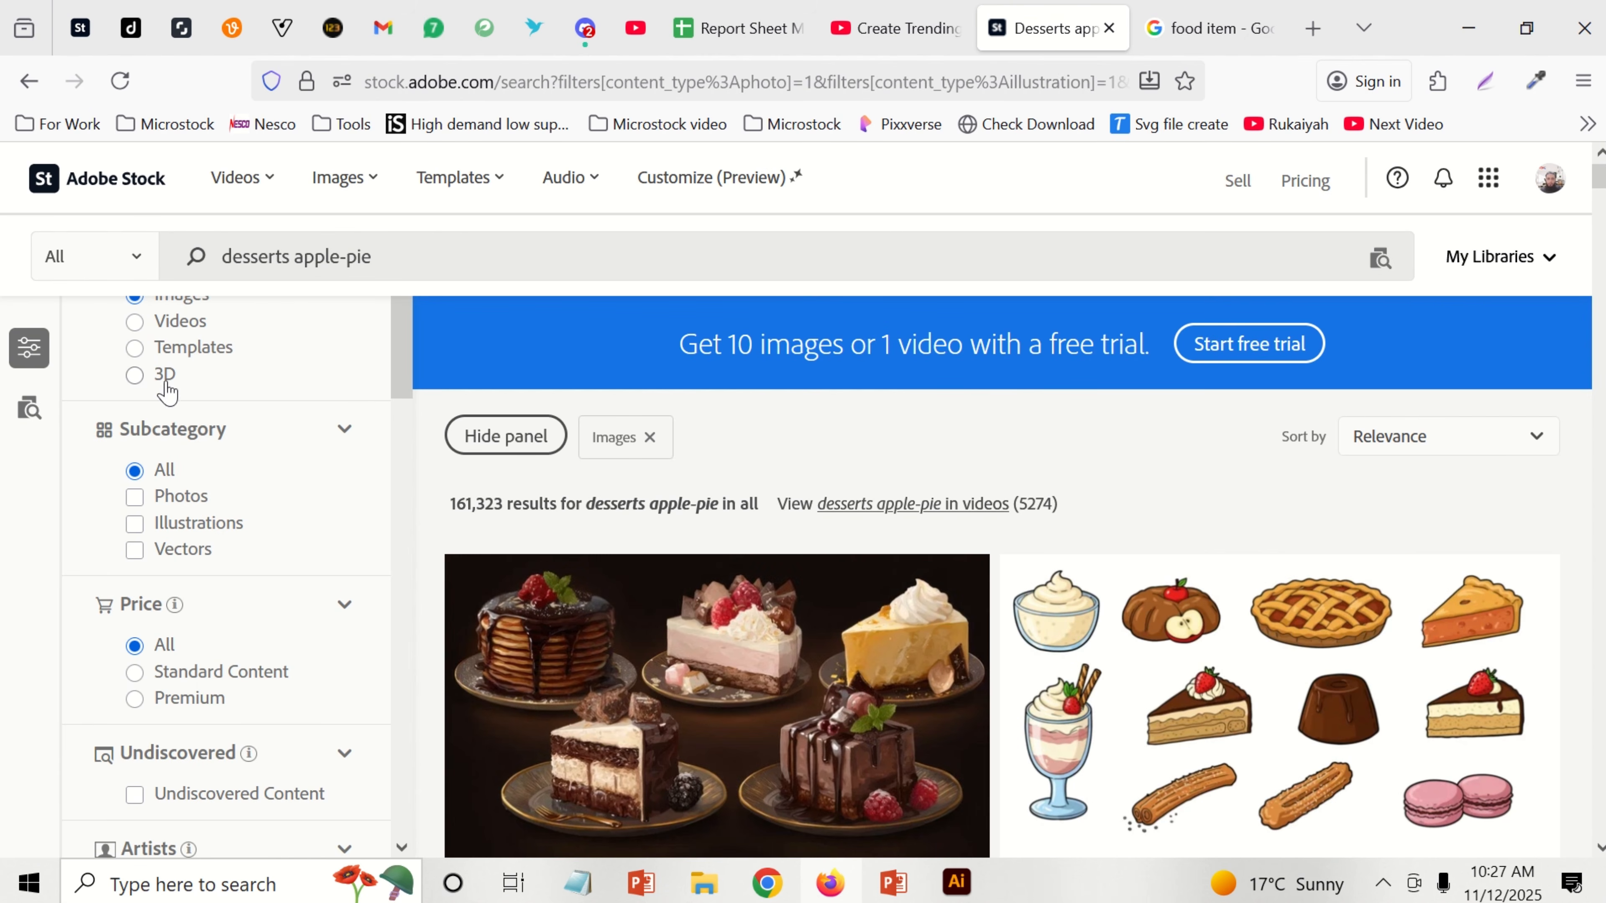
{"action": "left_click", "coordinate": [135, 549]}
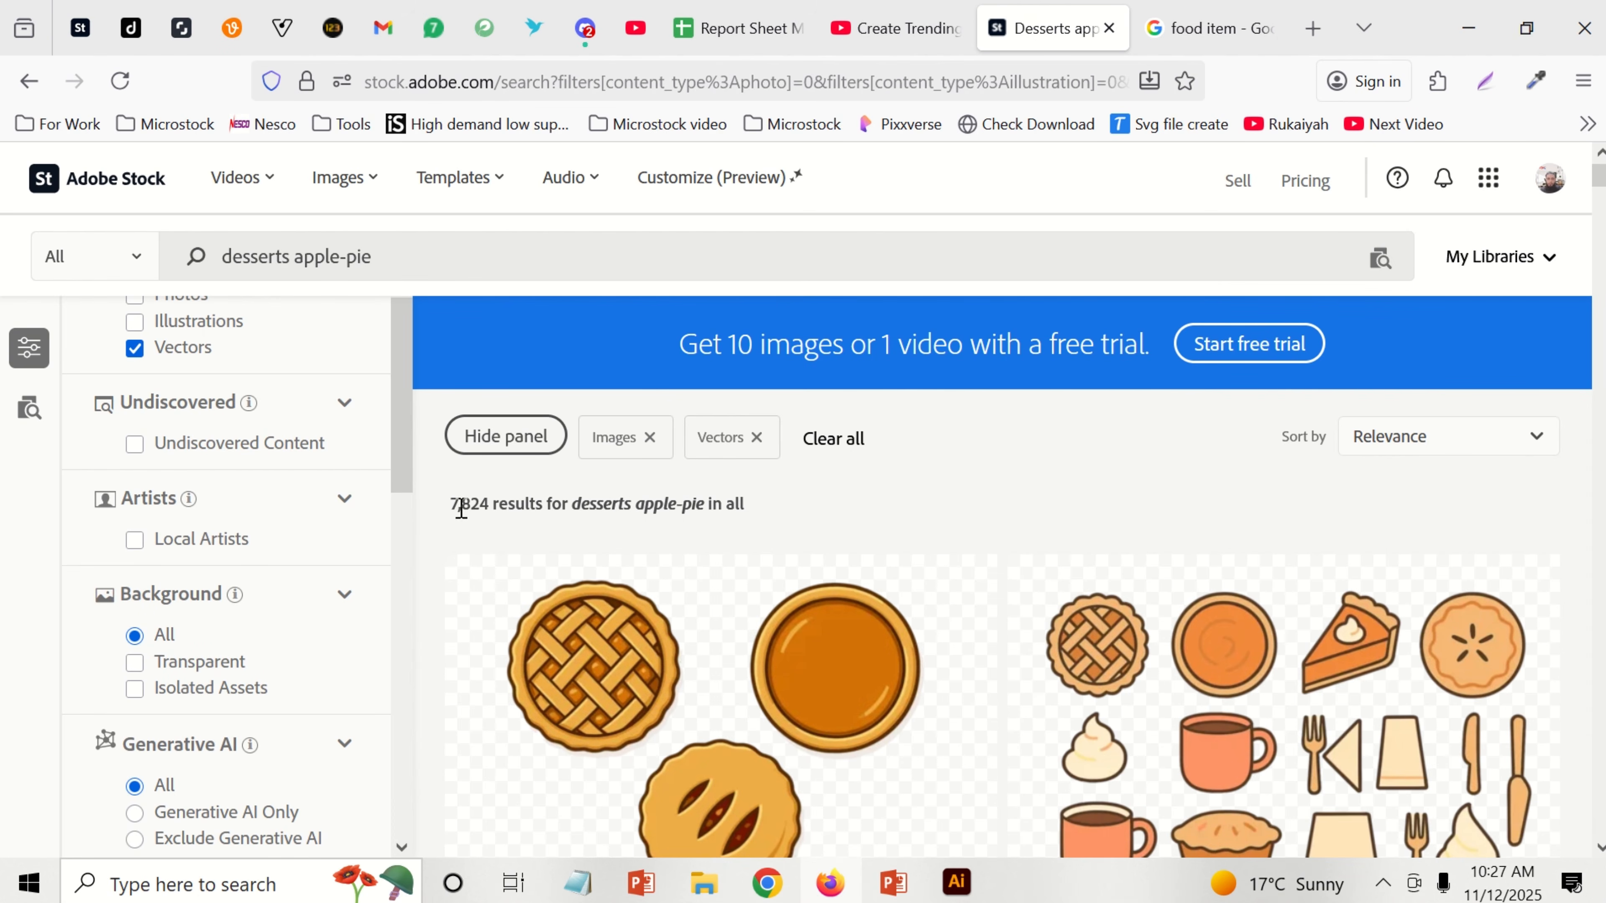
{"action": "left_click_drag", "start_coordinate": [477, 504], "coordinate": [490, 506]}
Step: Restrict the vector results to the Individual Icon type and check how many assets compete for the keyword
{"action": "scroll", "coordinate": [304, 541], "scroll_direction": "down", "scroll_amount": 5}
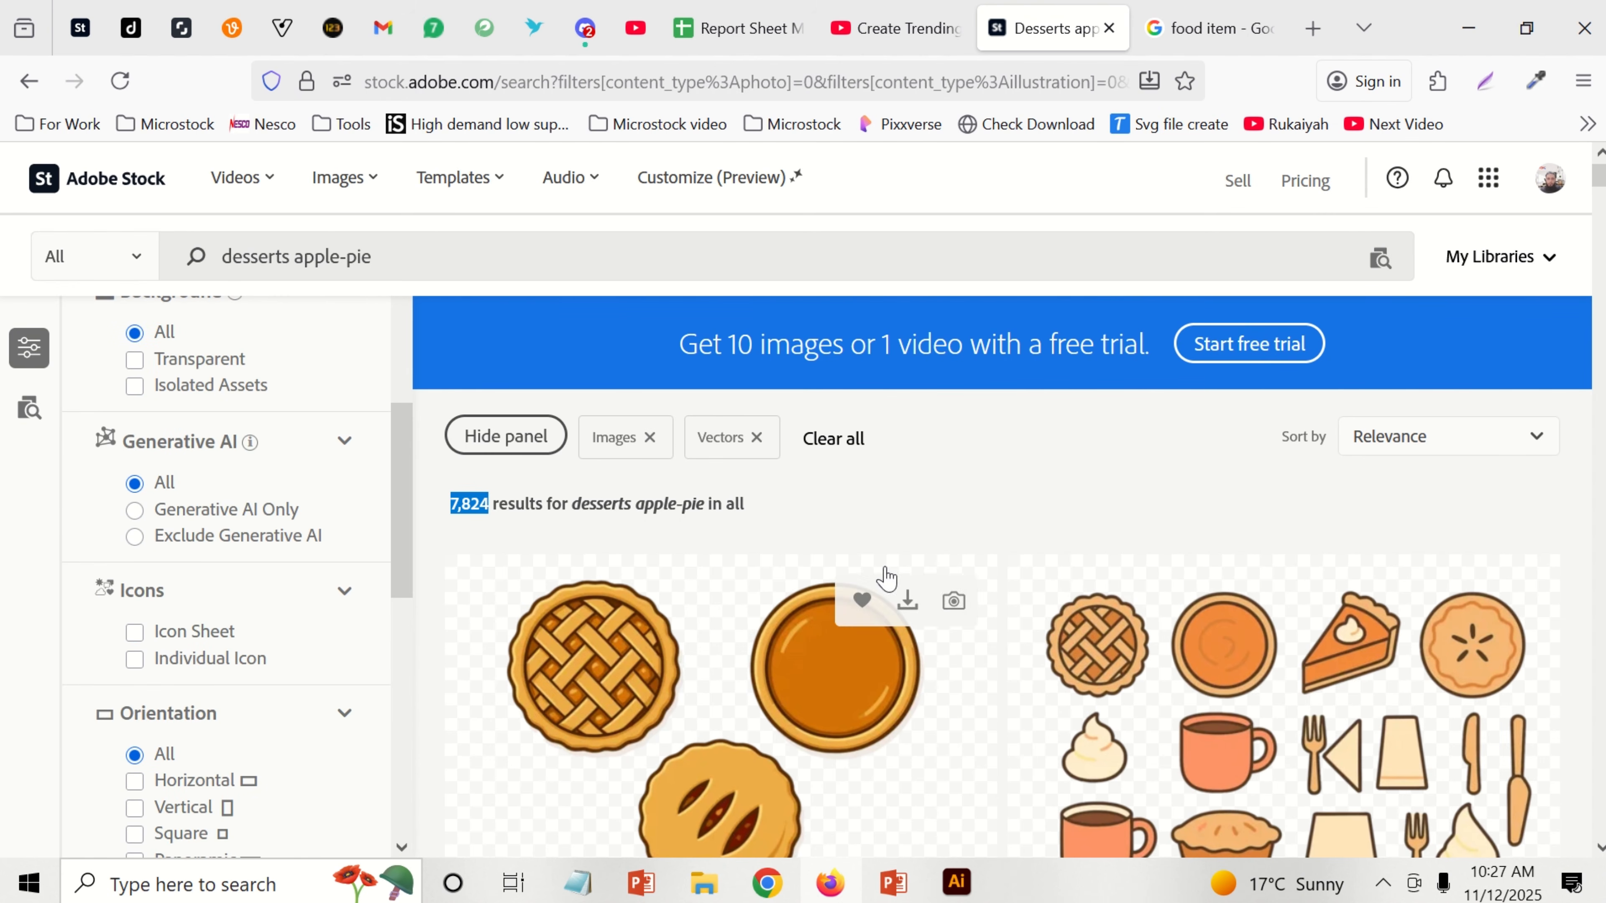
{"action": "left_click", "coordinate": [155, 668]}
{"action": "scroll", "coordinate": [1036, 586], "scroll_direction": "down", "scroll_amount": 1}
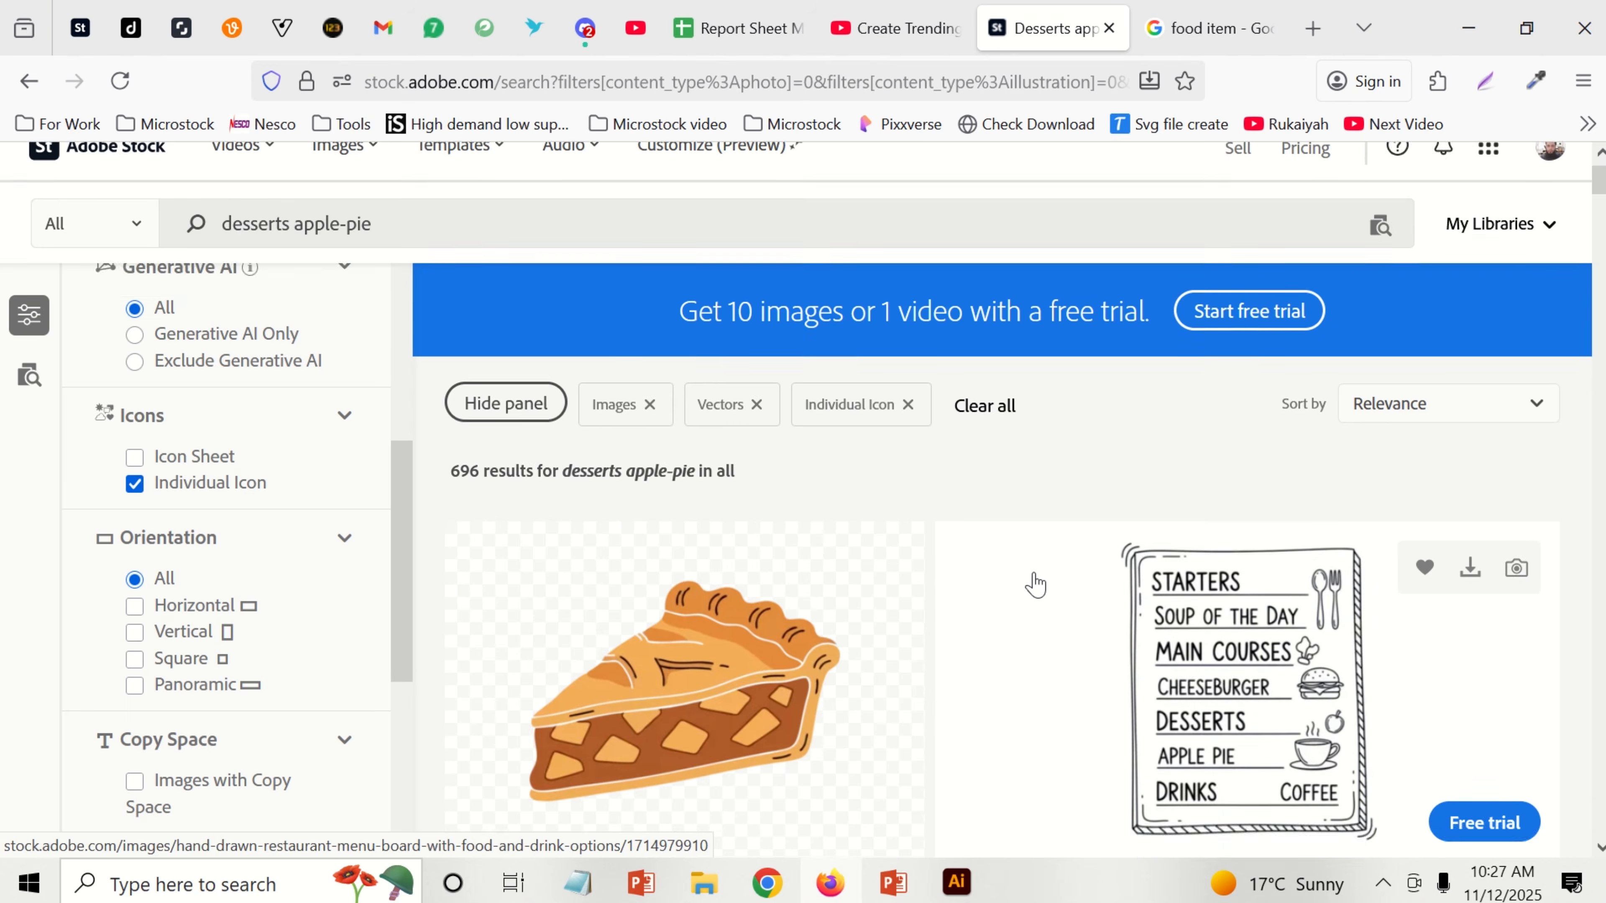
{"action": "scroll", "coordinate": [1035, 585], "scroll_direction": "down", "scroll_amount": 2}
{"action": "scroll", "coordinate": [1046, 585], "scroll_direction": "up", "scroll_amount": 3}
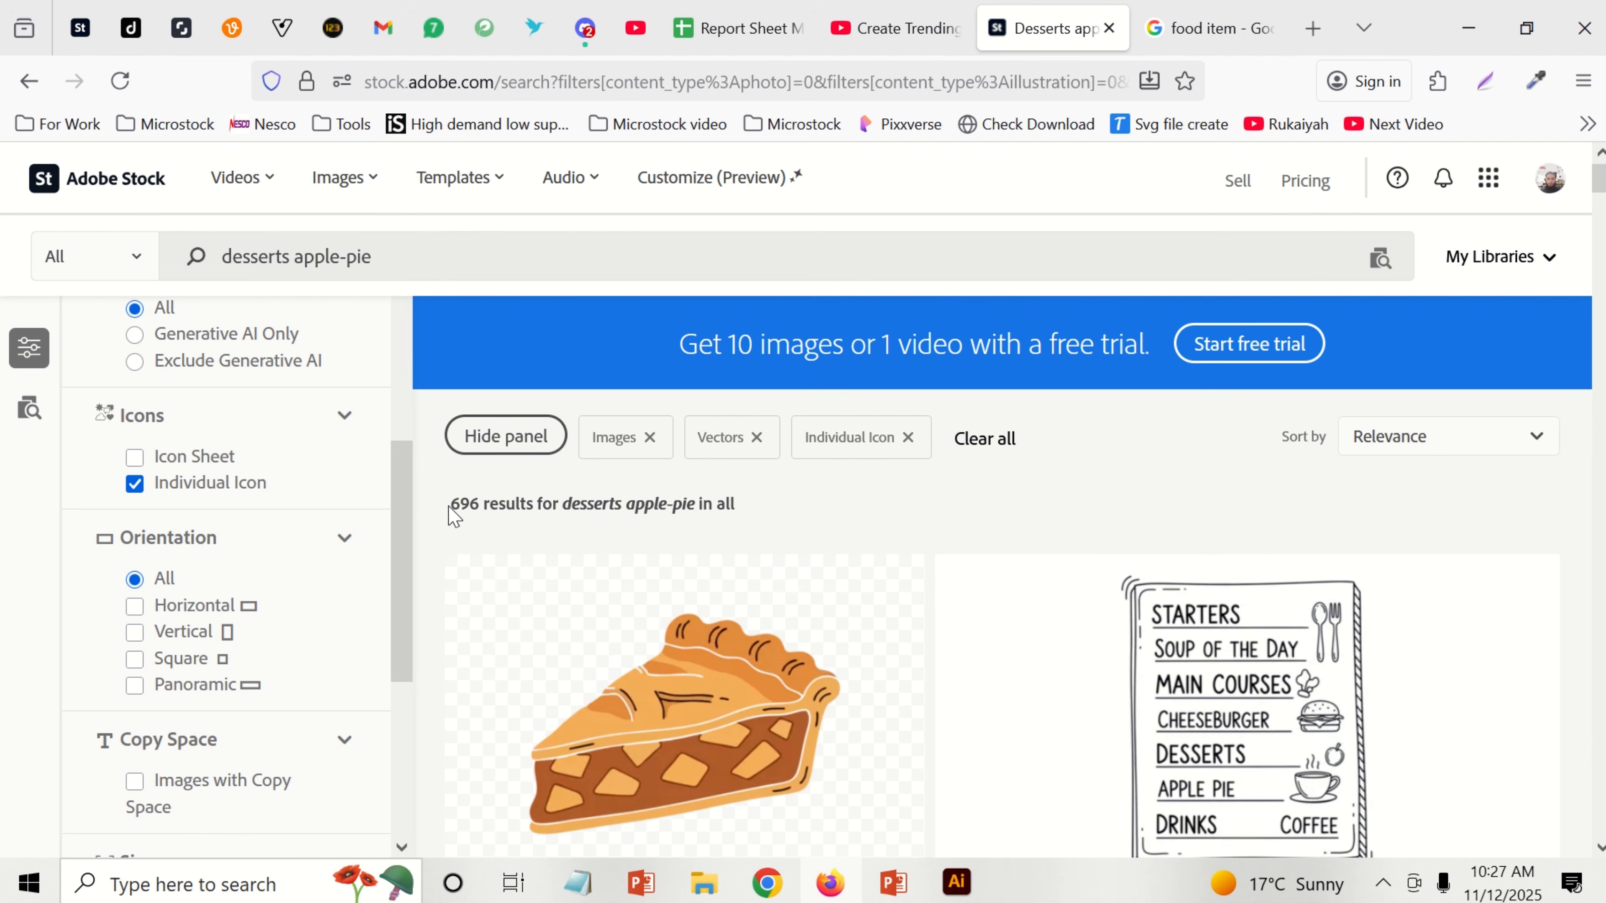
{"action": "left_click_drag", "start_coordinate": [451, 506], "coordinate": [473, 508]}
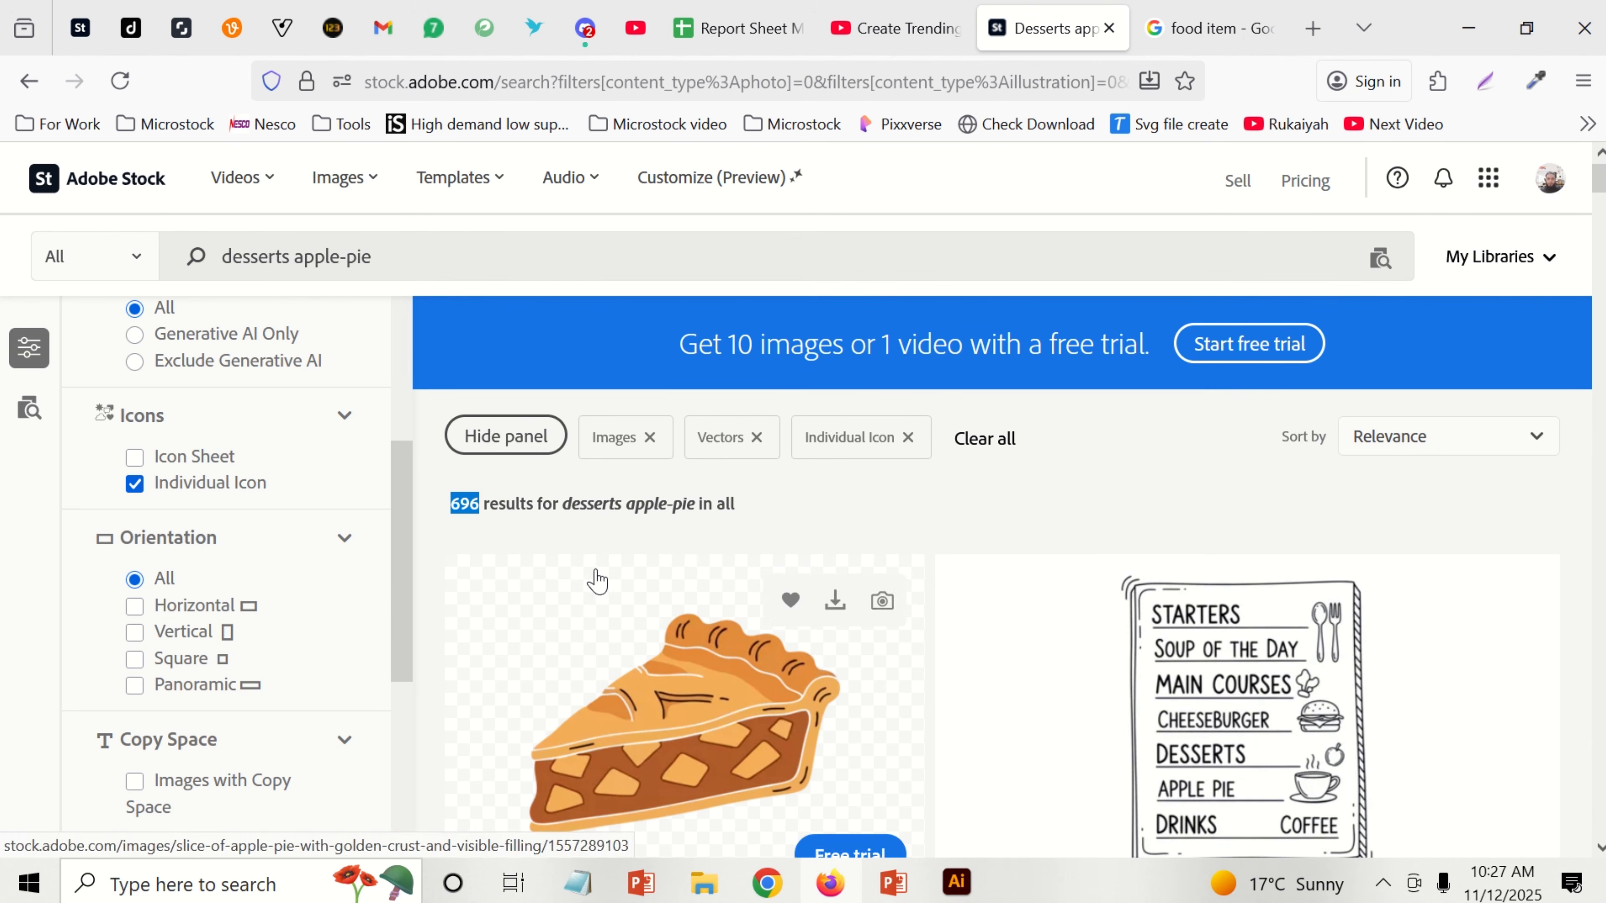
Step: Review the available filter categories and examine the apple-pie icon designs in the filtered results
{"action": "scroll", "coordinate": [371, 628], "scroll_direction": "up", "scroll_amount": 5}
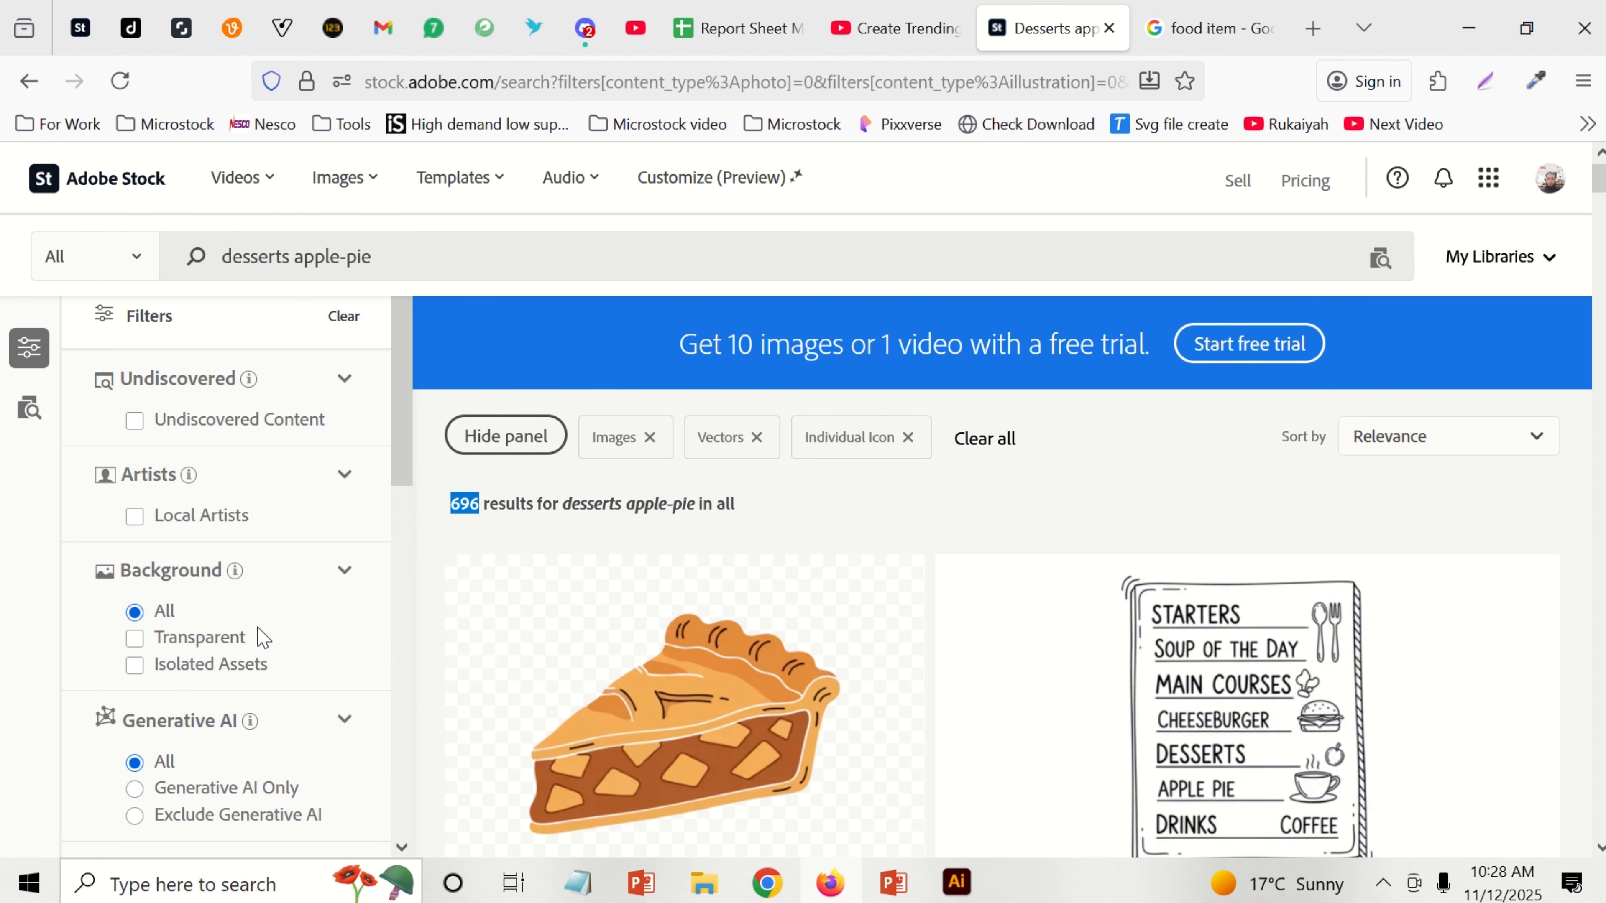
{"action": "scroll", "coordinate": [240, 645], "scroll_direction": "down", "scroll_amount": 2}
{"action": "scroll", "coordinate": [253, 607], "scroll_direction": "up", "scroll_amount": 2}
{"action": "scroll", "coordinate": [241, 481], "scroll_direction": "down", "scroll_amount": 4}
{"action": "scroll", "coordinate": [252, 490], "scroll_direction": "down", "scroll_amount": 2}
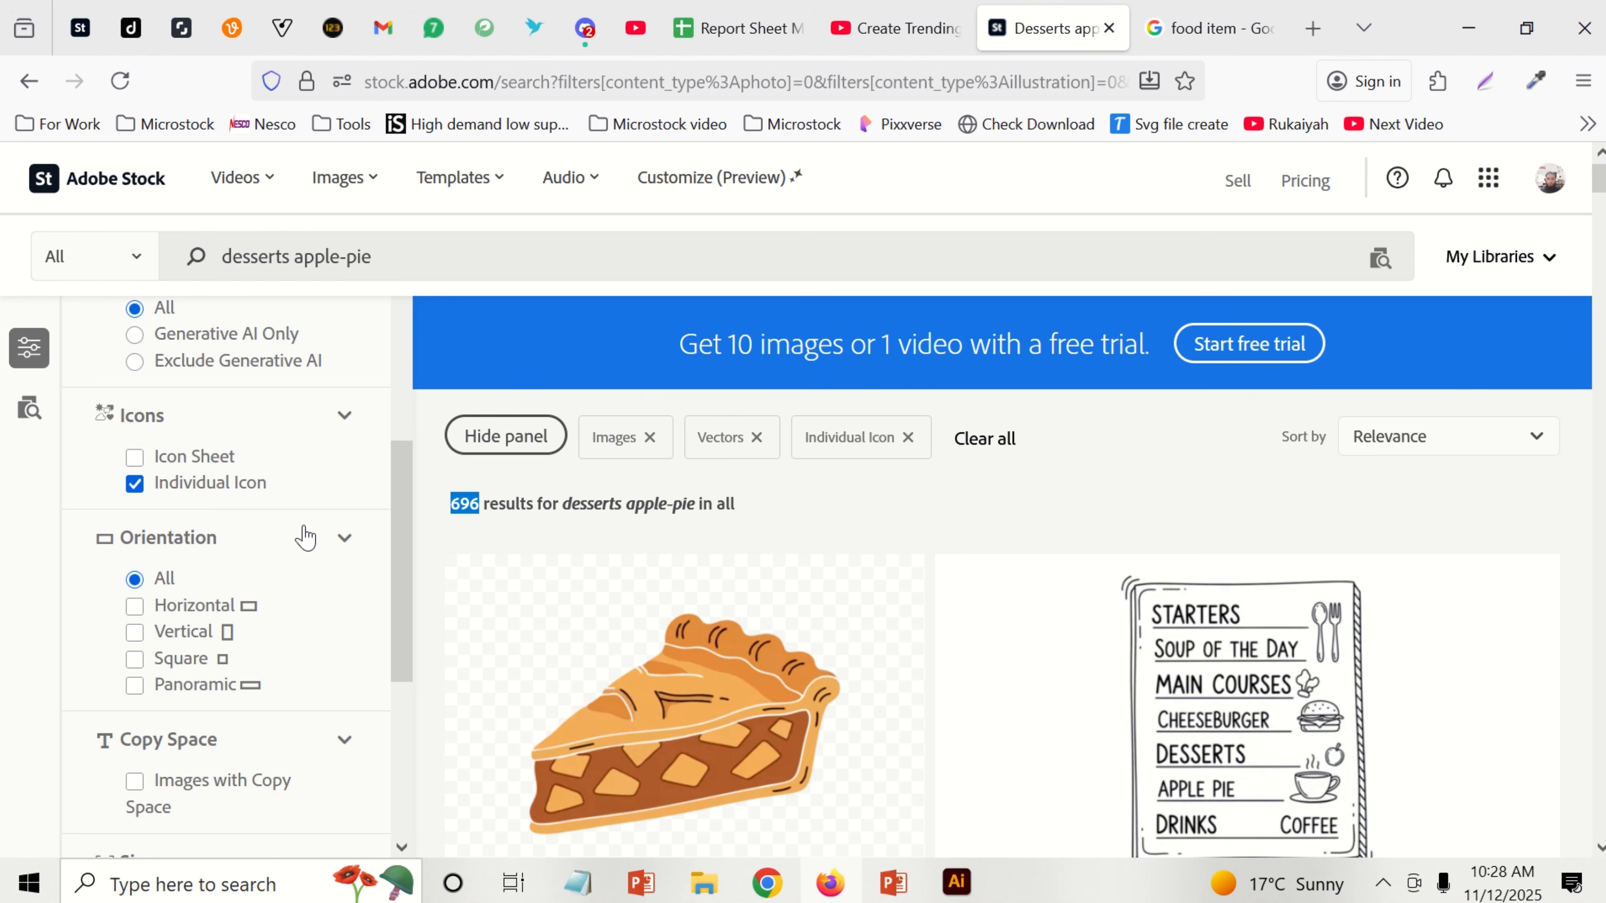
{"action": "scroll", "coordinate": [306, 538], "scroll_direction": "up", "scroll_amount": 4}
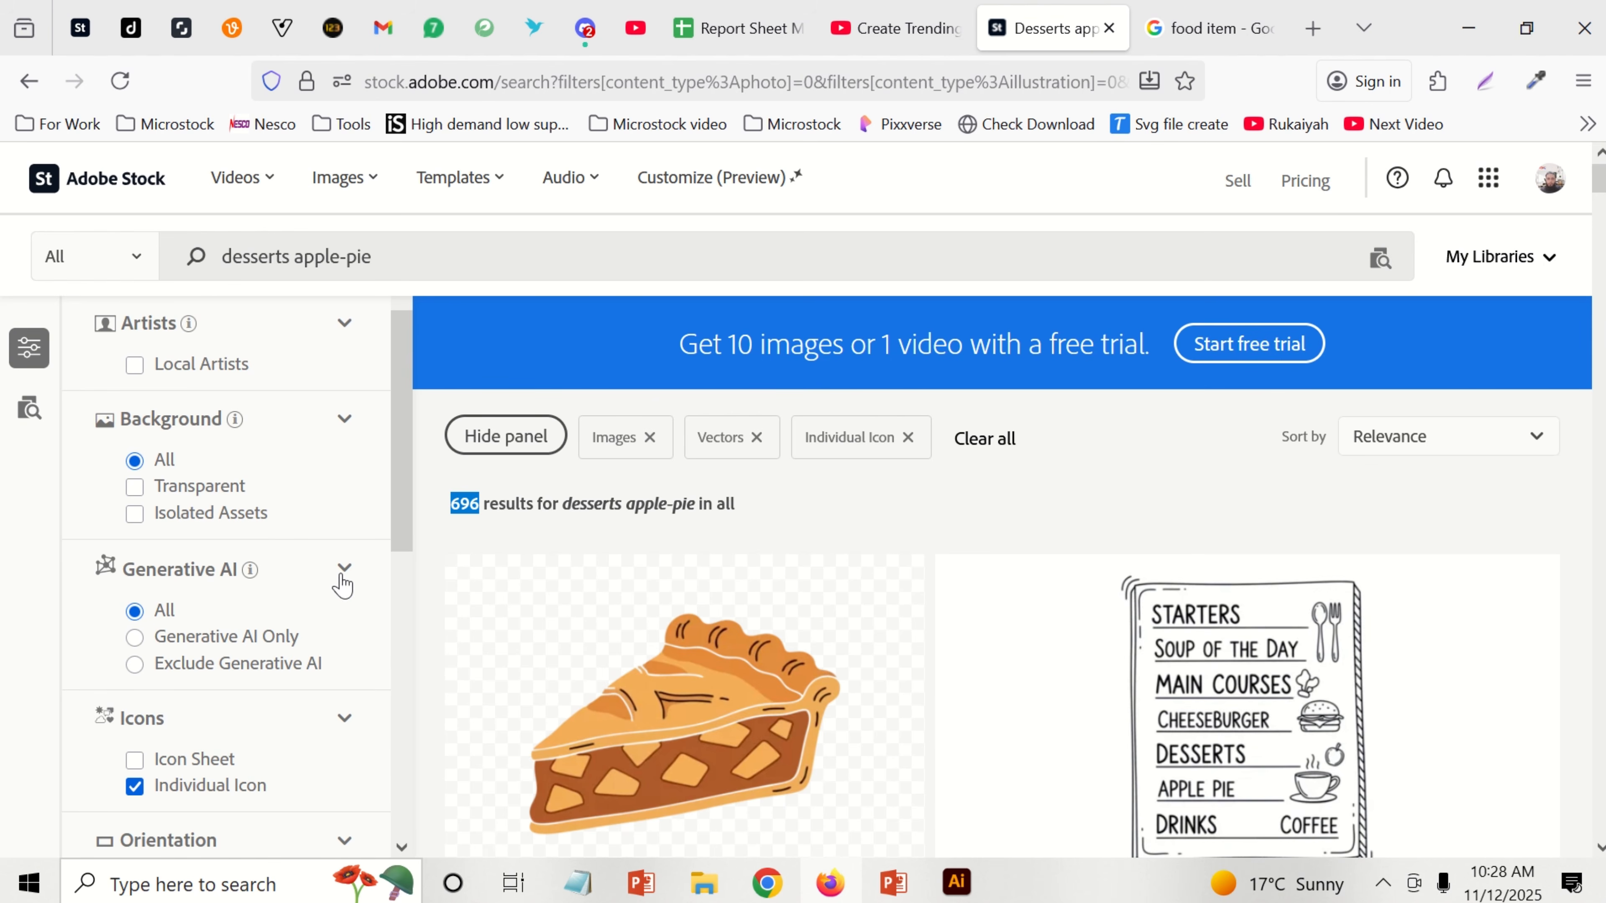
{"action": "scroll", "coordinate": [637, 638], "scroll_direction": "down", "scroll_amount": 3}
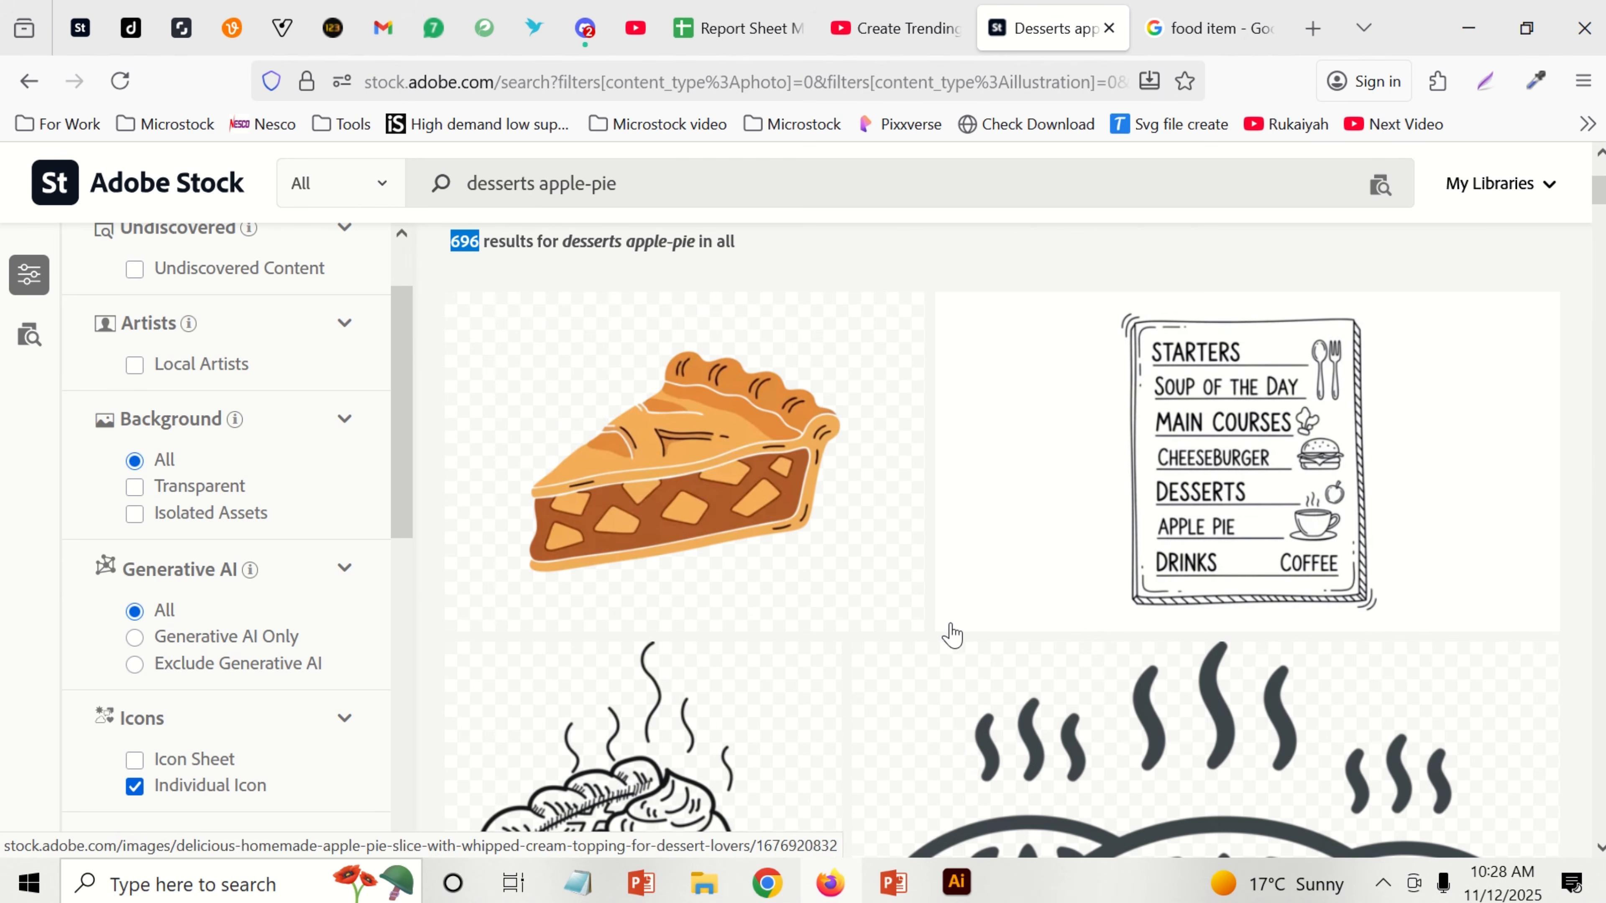
{"action": "scroll", "coordinate": [943, 620], "scroll_direction": "down", "scroll_amount": 4}
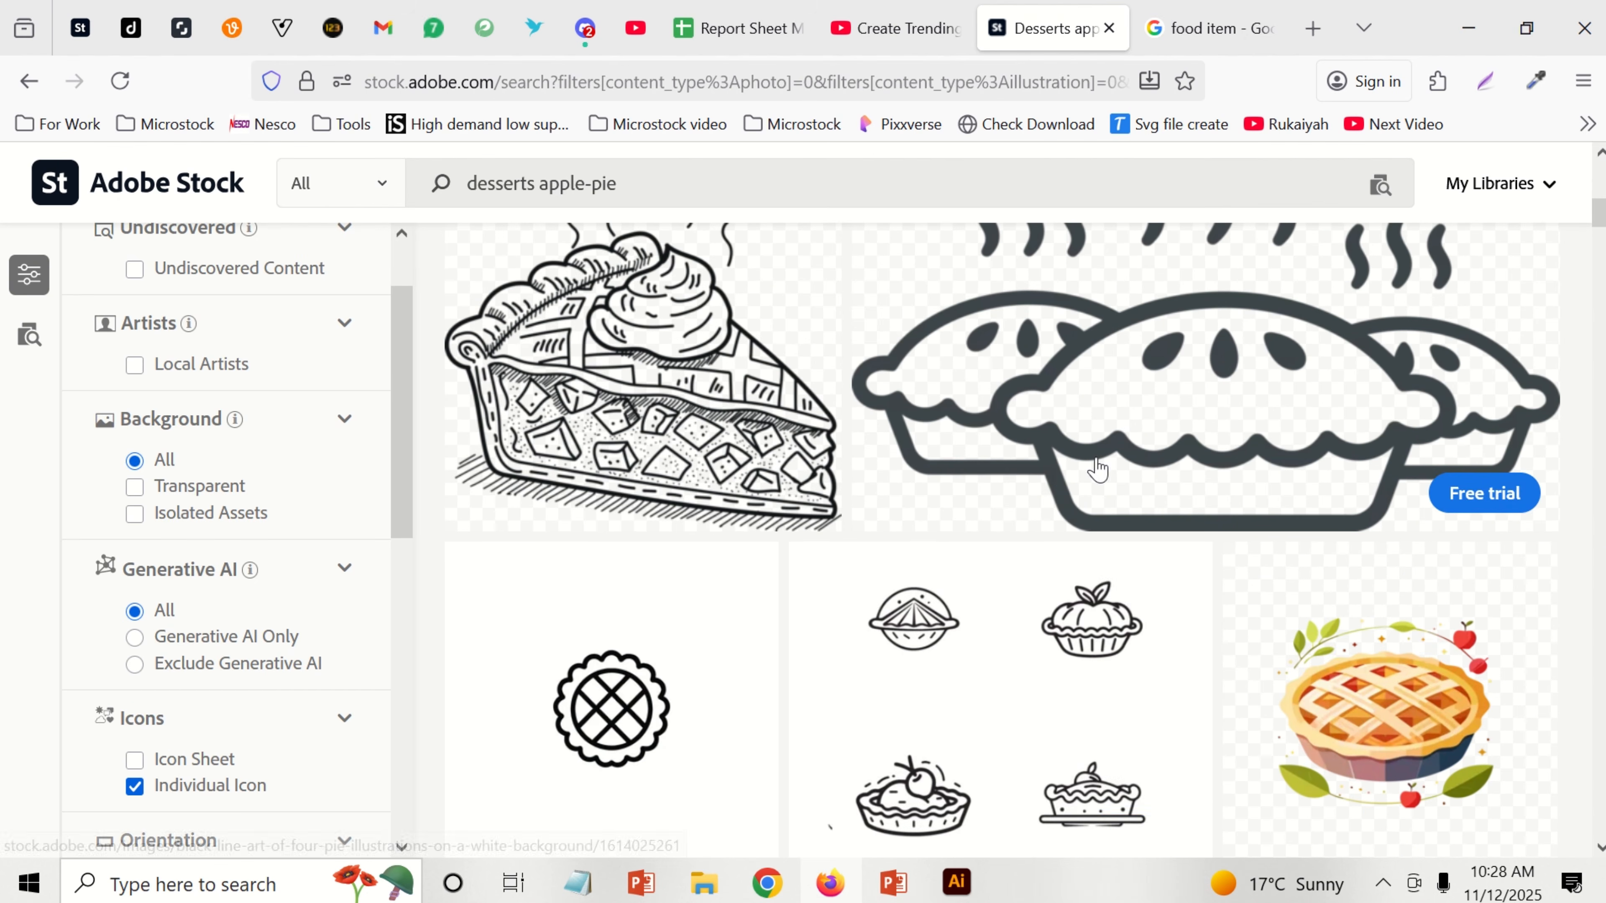
Step: Browse further through the individual-icon vector results for "desserts apple-pie" and compare the line-art, silhouette and colored pie designs
{"action": "scroll", "coordinate": [914, 542], "scroll_direction": "up", "scroll_amount": 3}
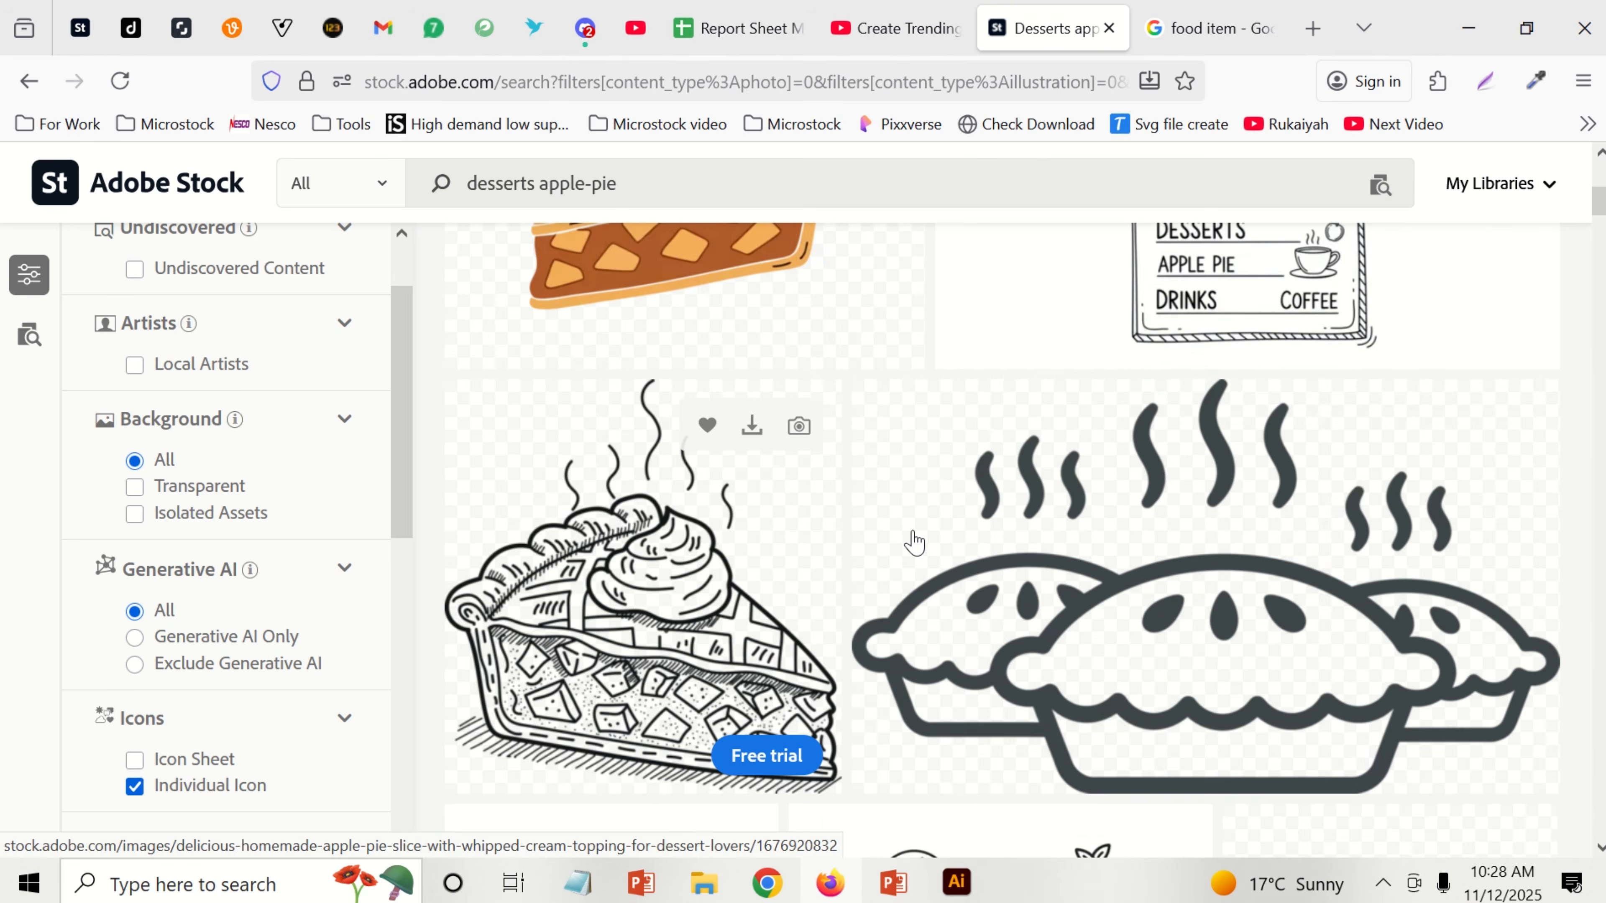
{"action": "scroll", "coordinate": [949, 550], "scroll_direction": "down", "scroll_amount": 7}
{"action": "scroll", "coordinate": [1007, 556], "scroll_direction": "up", "scroll_amount": 3}
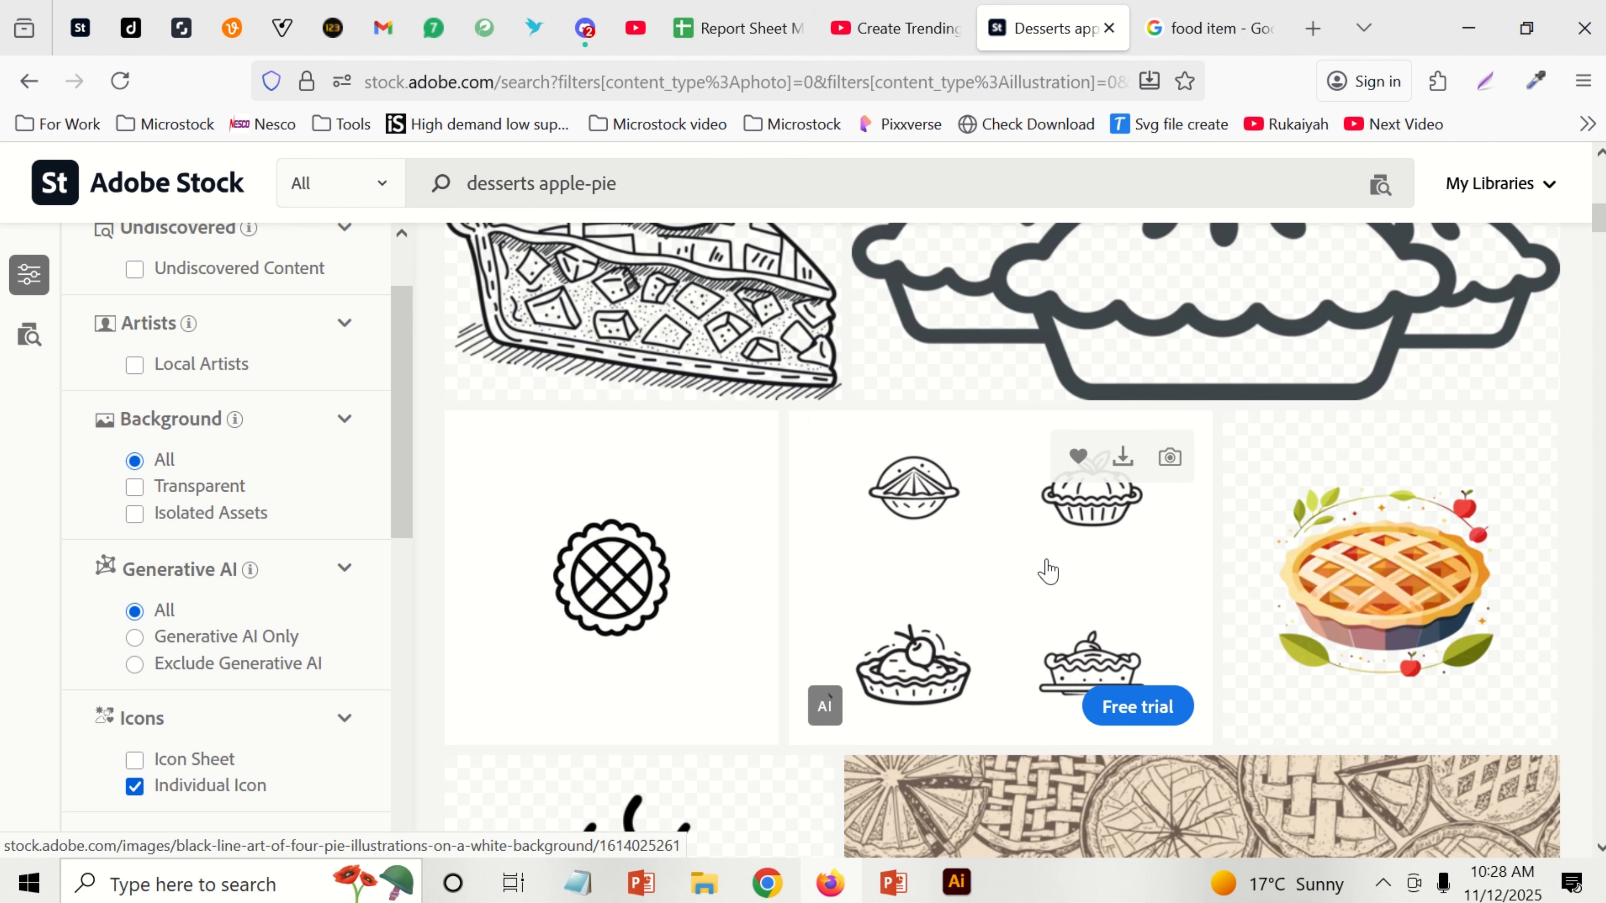
{"action": "scroll", "coordinate": [1103, 668], "scroll_direction": "down", "scroll_amount": 4}
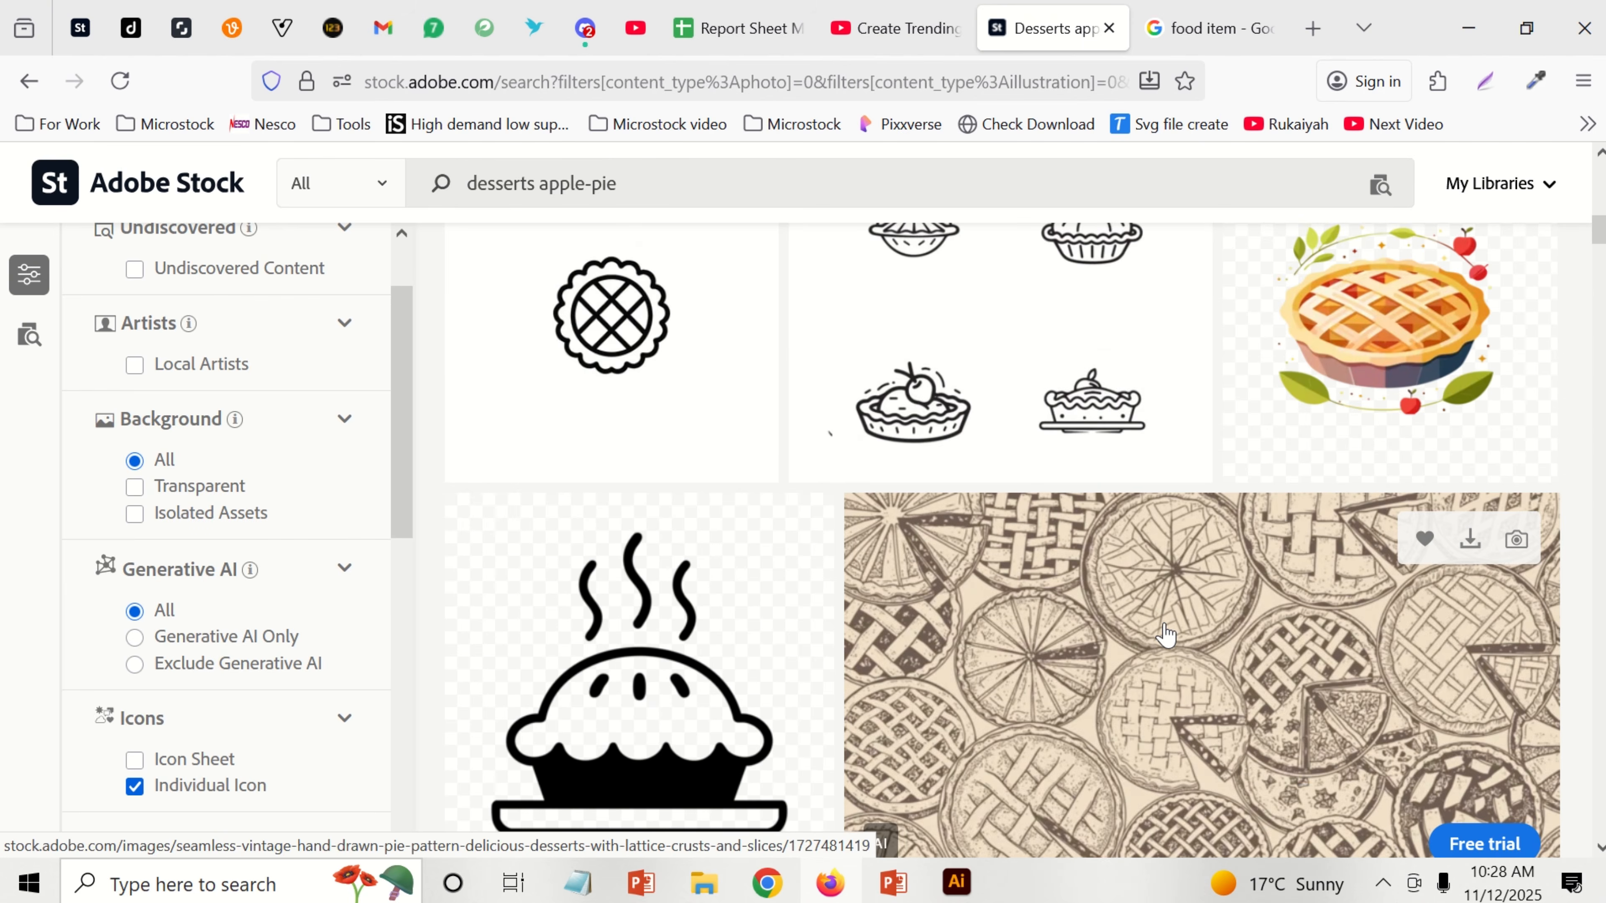
{"action": "scroll", "coordinate": [1166, 635], "scroll_direction": "down", "scroll_amount": 12}
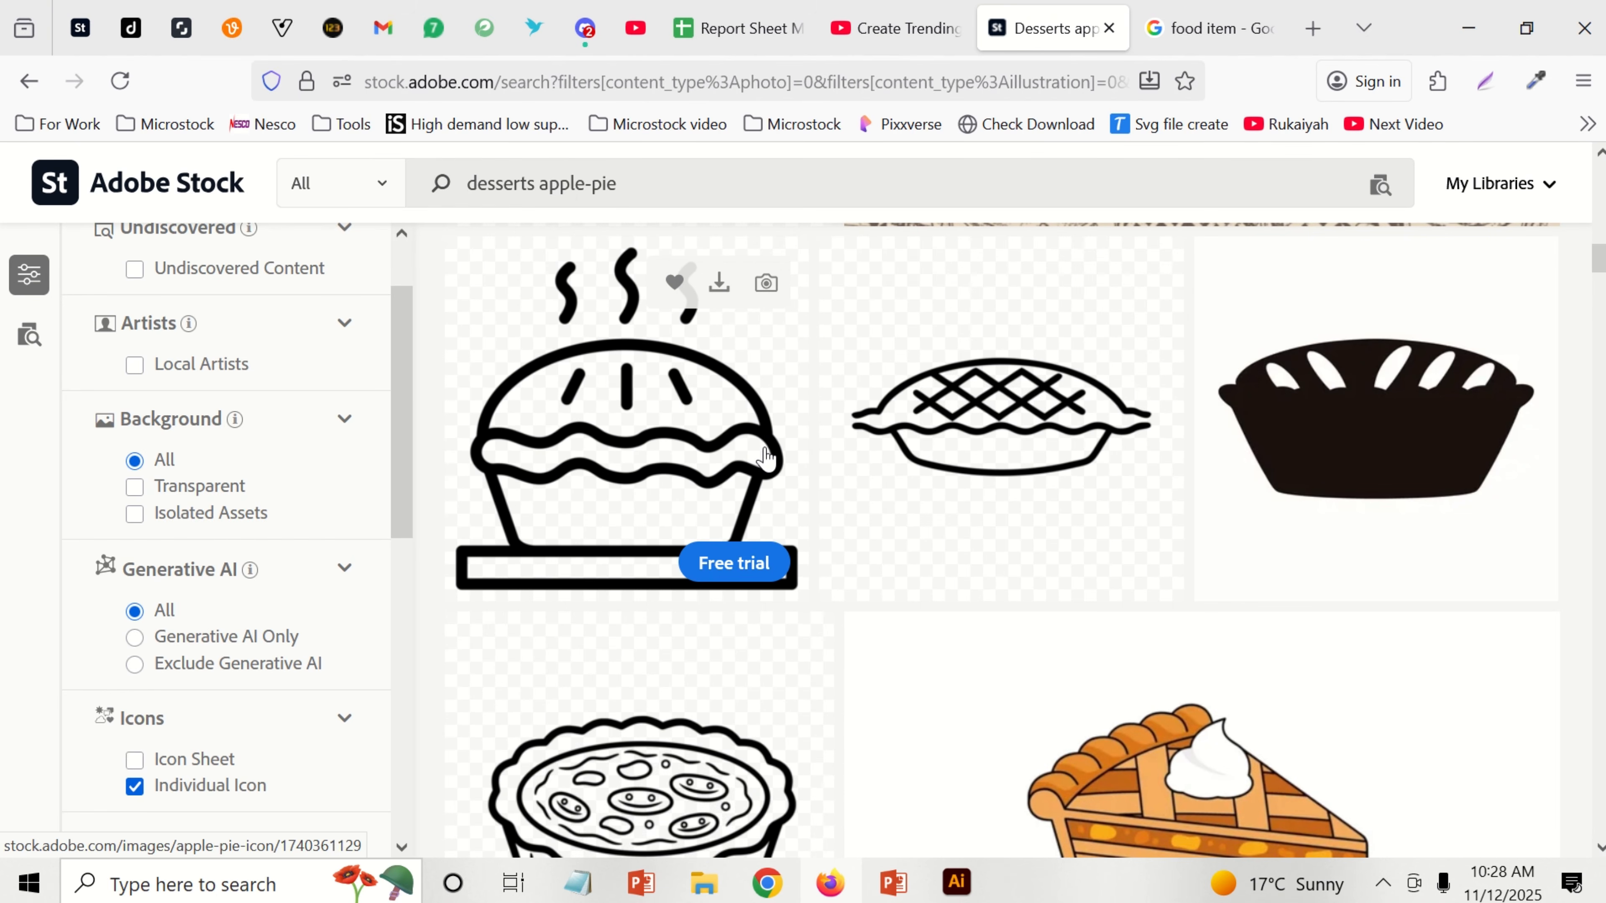
{"action": "scroll", "coordinate": [822, 601], "scroll_direction": "down", "scroll_amount": 4}
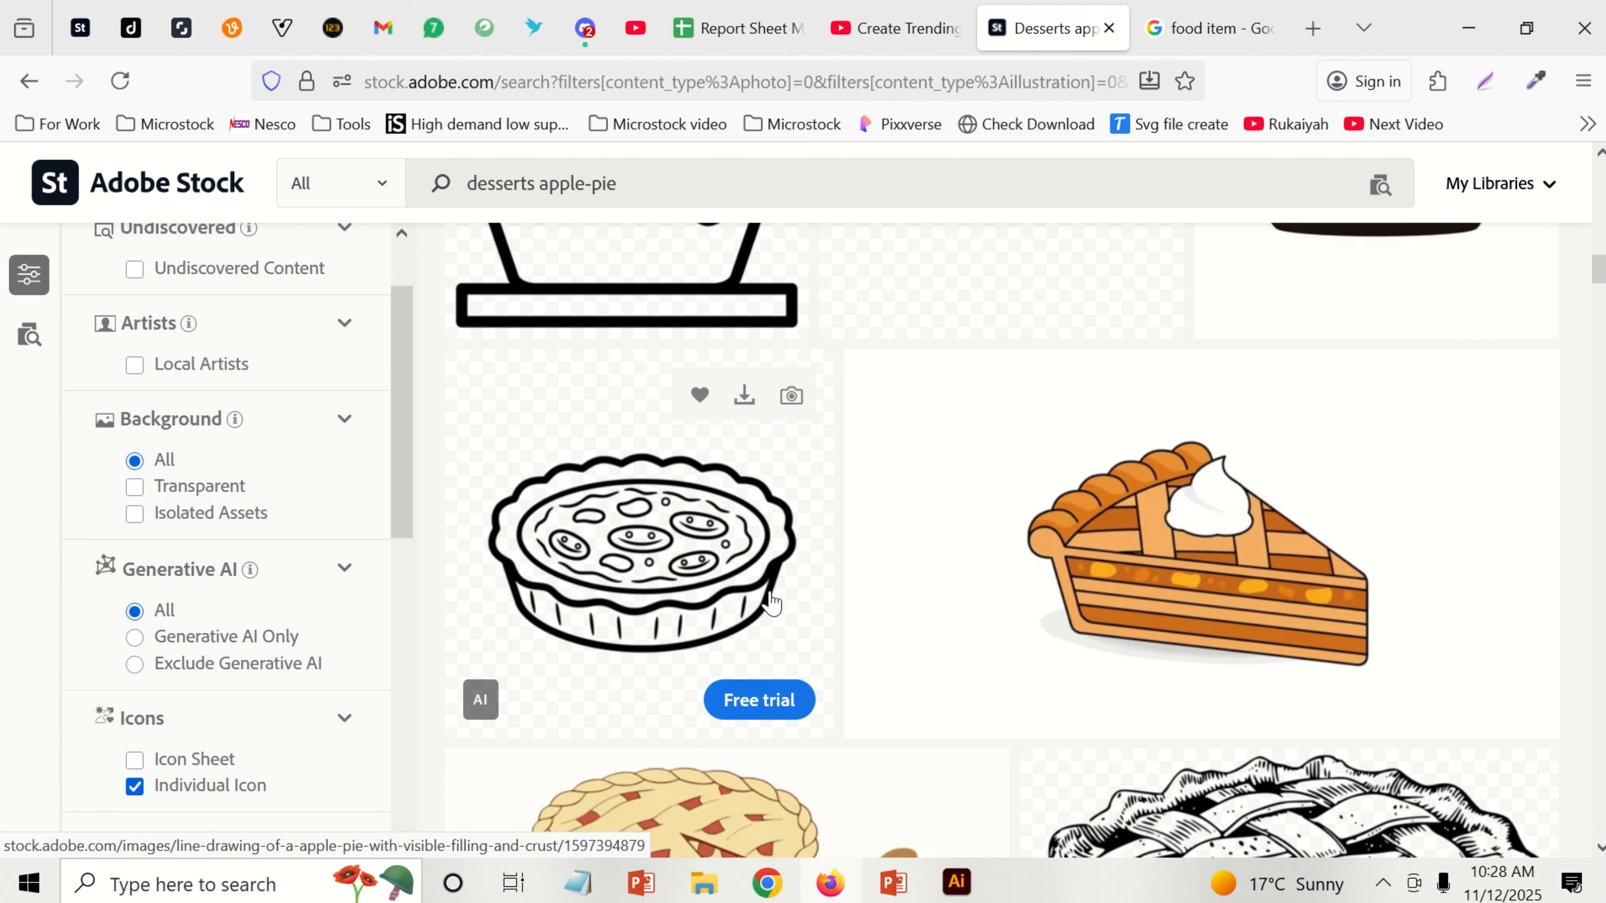
{"action": "scroll", "coordinate": [279, 581], "scroll_direction": "up", "scroll_amount": 2}
{"action": "scroll", "coordinate": [844, 531], "scroll_direction": "up", "scroll_amount": 6}
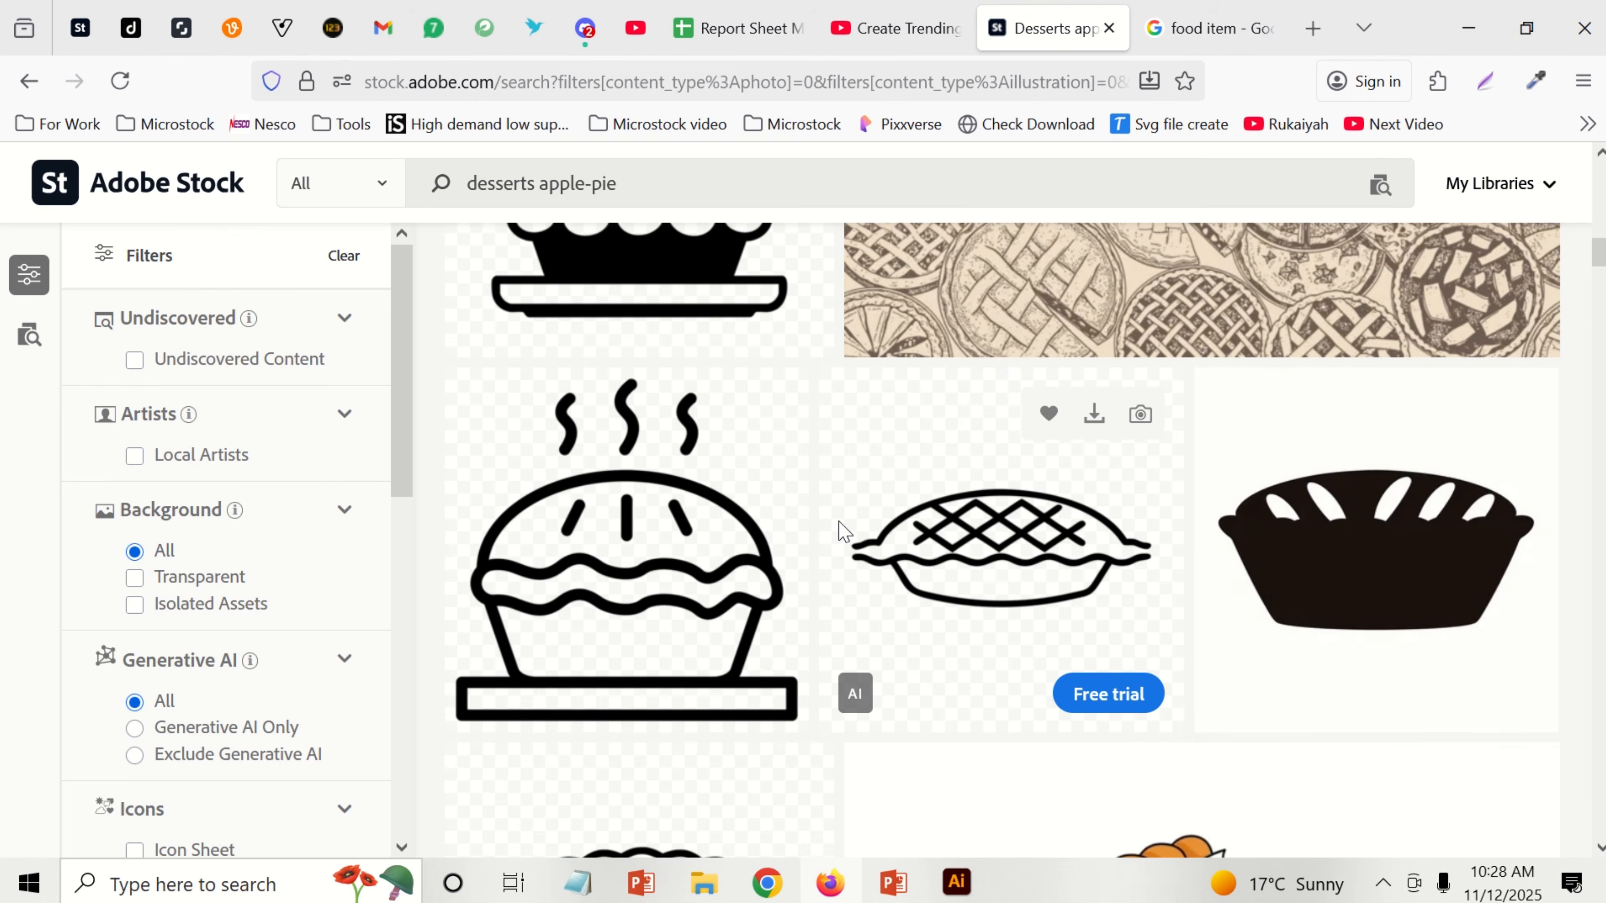
{"action": "scroll", "coordinate": [835, 529], "scroll_direction": "up", "scroll_amount": 12}
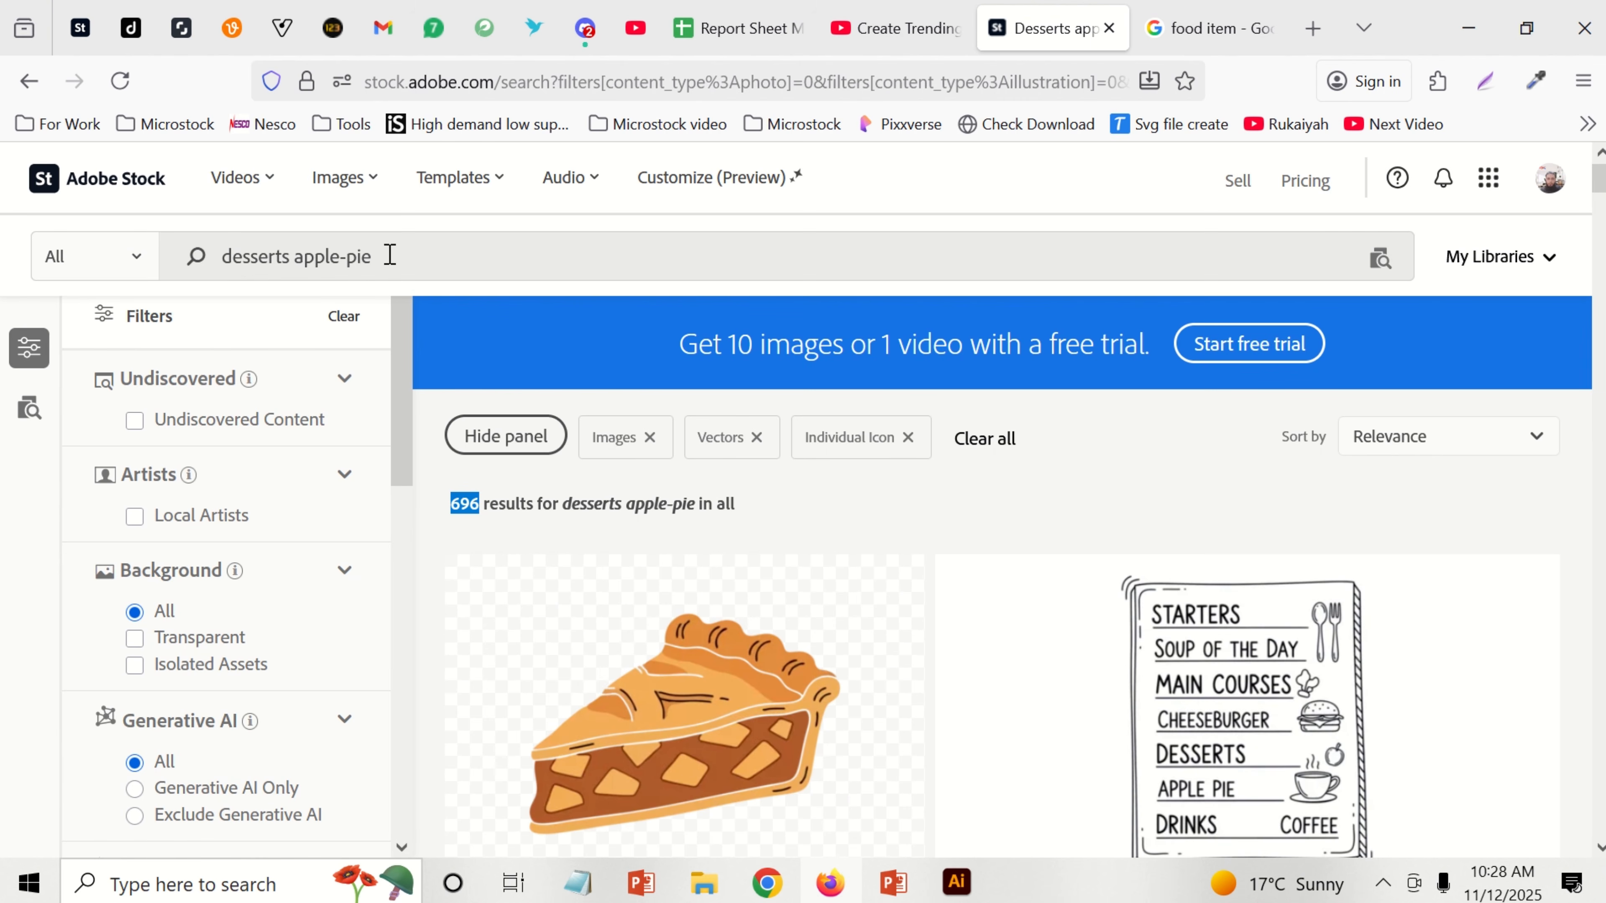
Step: Highlight the "desserts apple-pie" keyword in the search and review the filter options available for the icon results
{"action": "left_click_drag", "start_coordinate": [379, 255], "coordinate": [217, 259]}
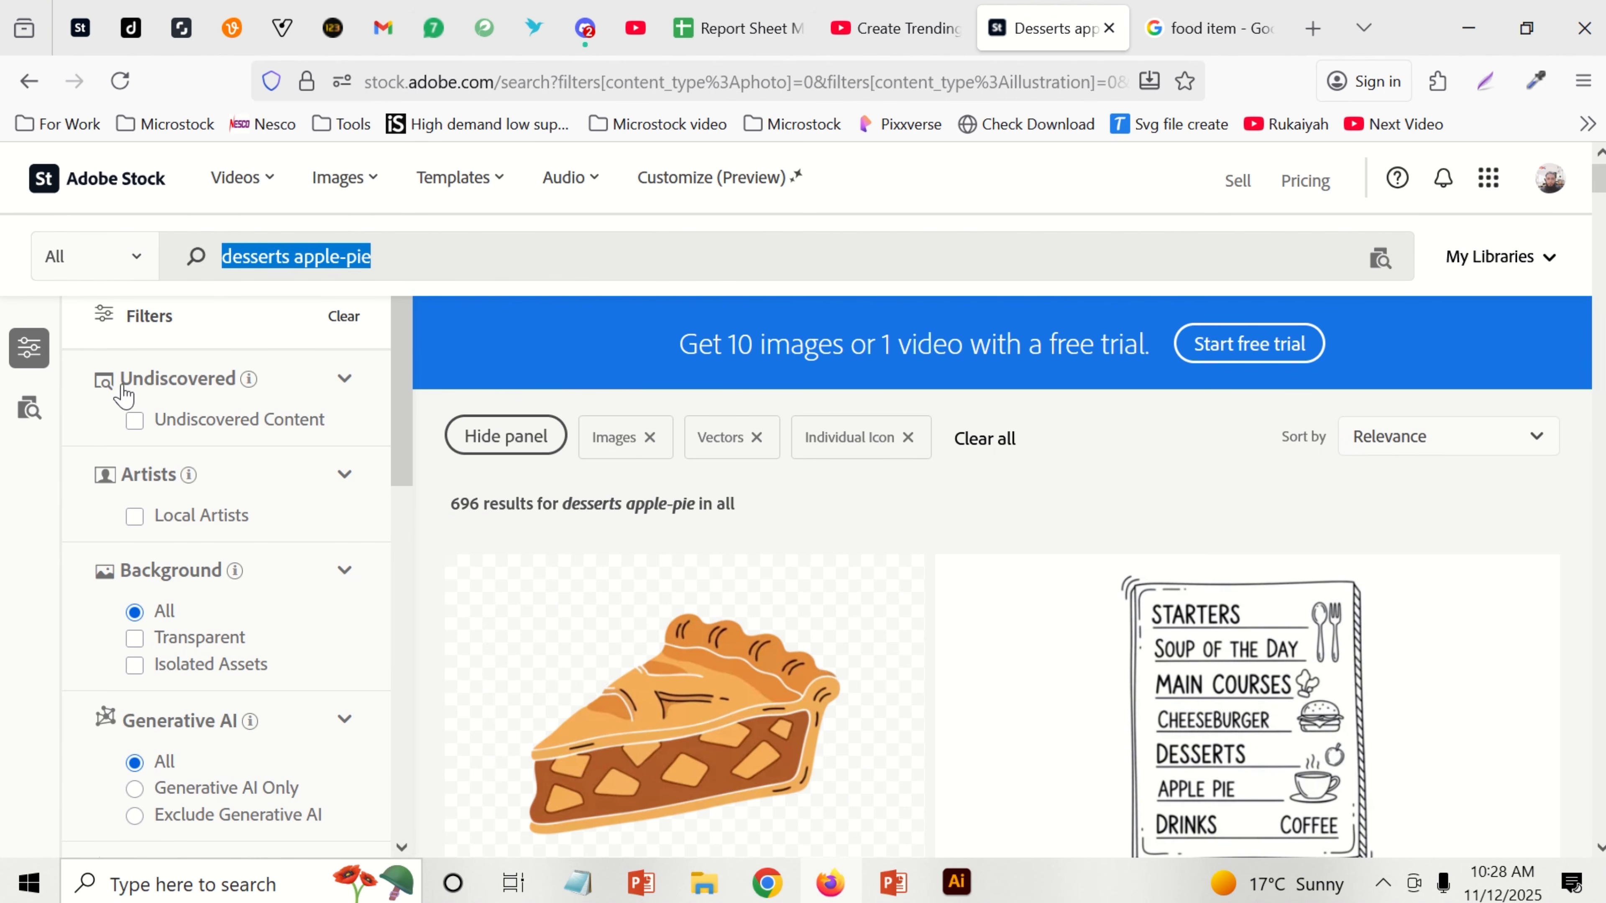
{"action": "left_click_drag", "start_coordinate": [222, 256], "coordinate": [378, 259]}
{"action": "scroll", "coordinate": [204, 528], "scroll_direction": "down", "scroll_amount": 5}
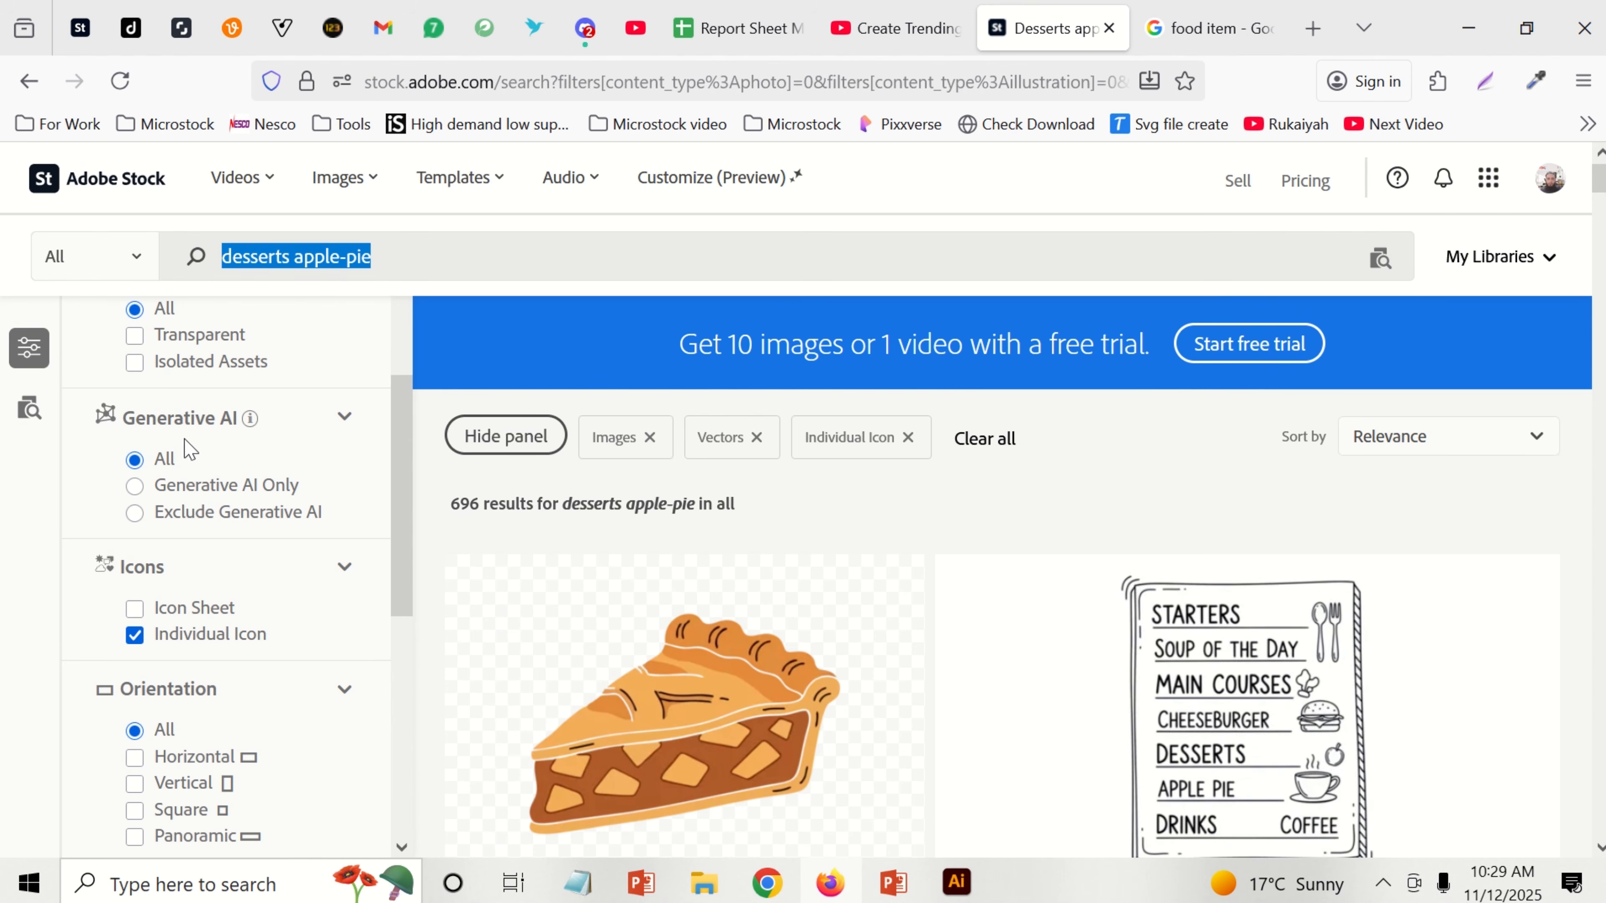
{"action": "scroll", "coordinate": [190, 450], "scroll_direction": "up", "scroll_amount": 5}
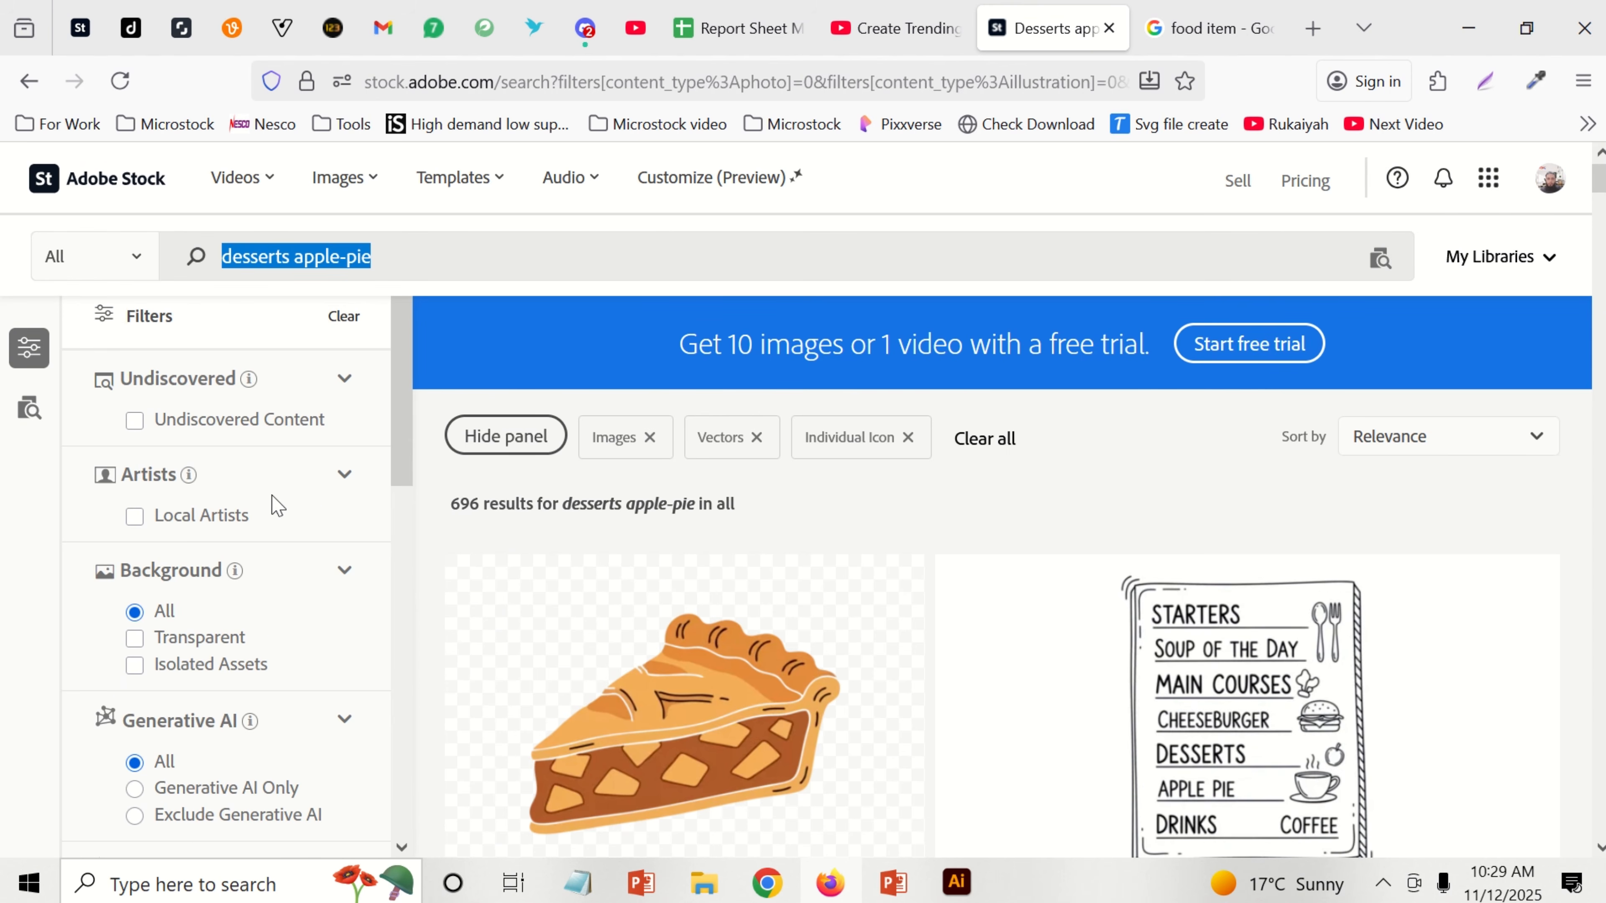
{"action": "scroll", "coordinate": [209, 608], "scroll_direction": "down", "scroll_amount": 9}
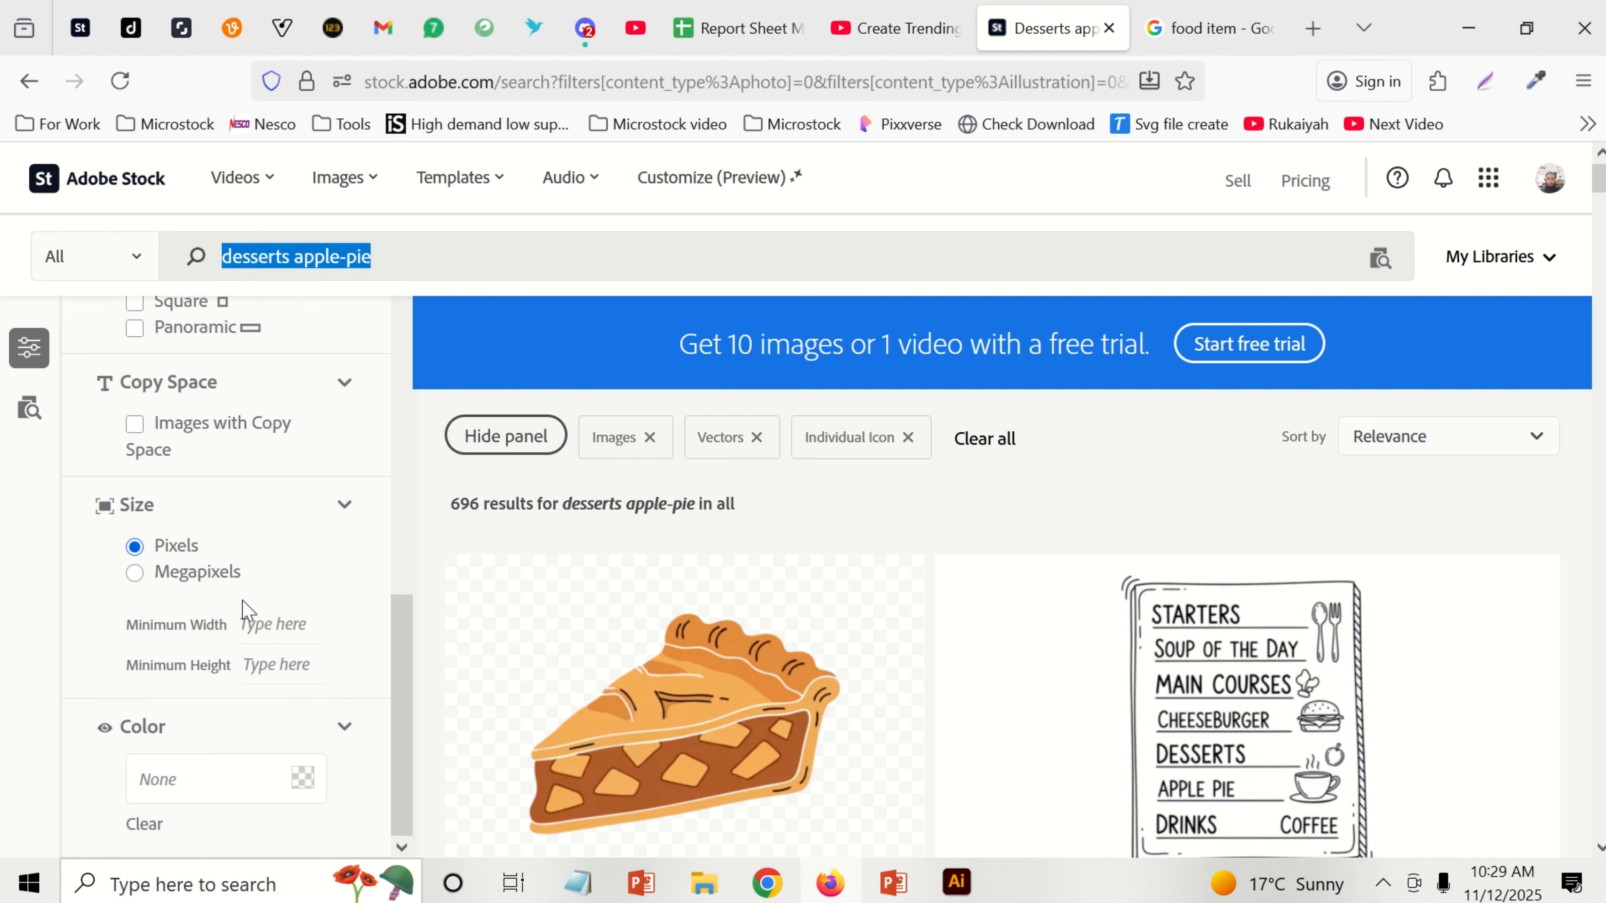
Step: Remove the Individual Icon and Vectors filters and restrict the "desserts apple-pie" results to the Illustrations subcategory
{"action": "scroll", "coordinate": [222, 579], "scroll_direction": "up", "scroll_amount": 7}
{"action": "left_click", "coordinate": [215, 578]}
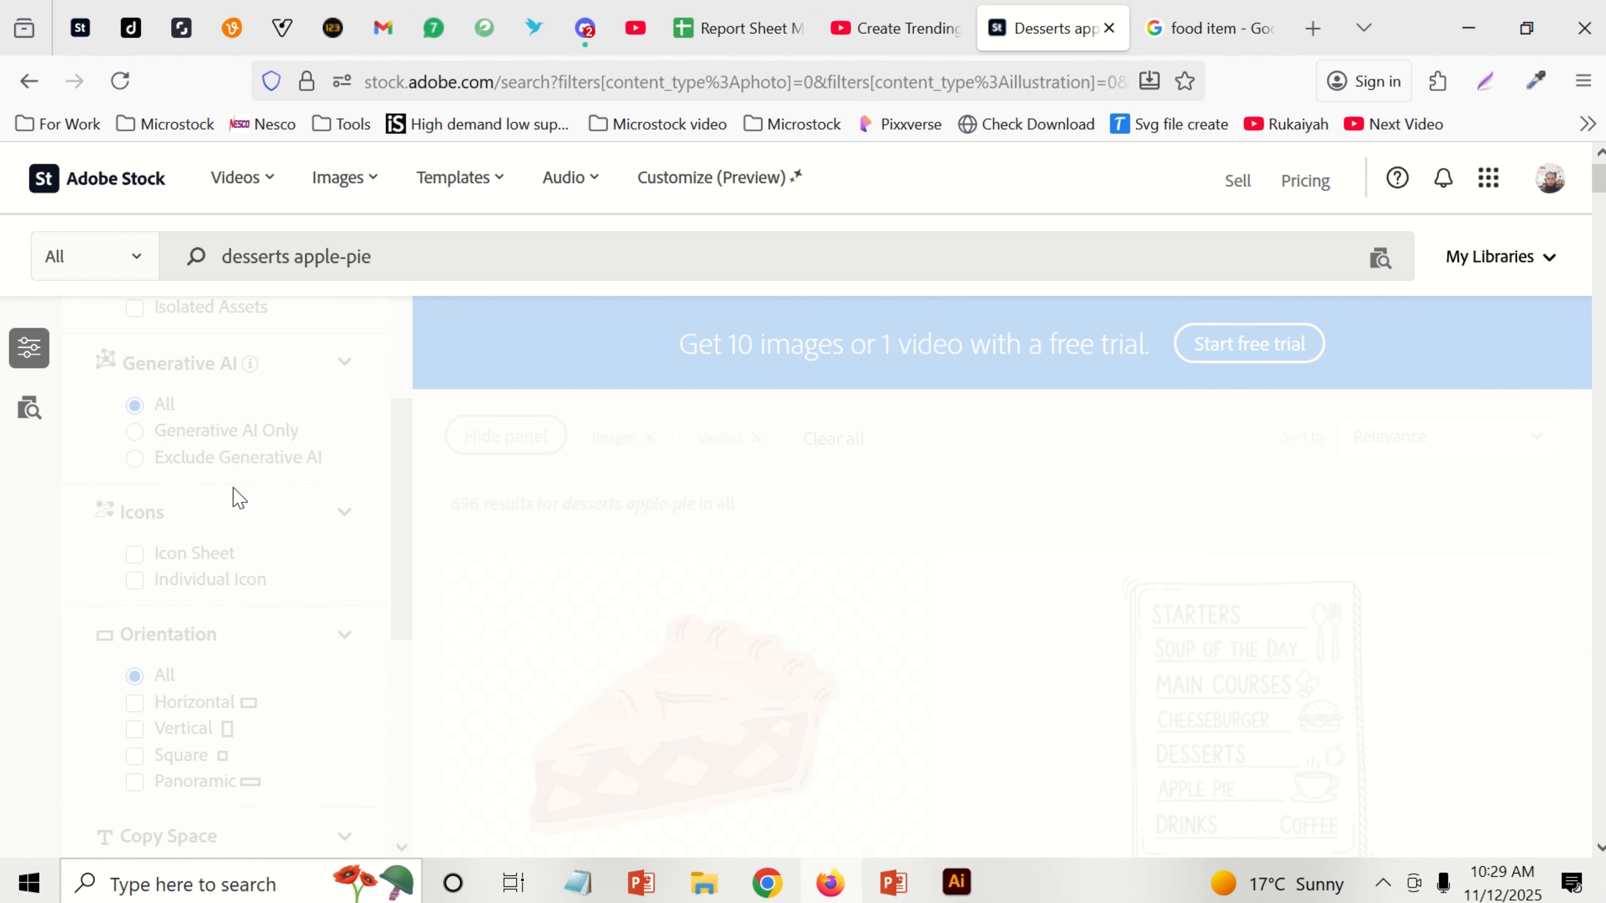
{"action": "scroll", "coordinate": [237, 498], "scroll_direction": "up", "scroll_amount": 9}
{"action": "left_click", "coordinate": [134, 500]}
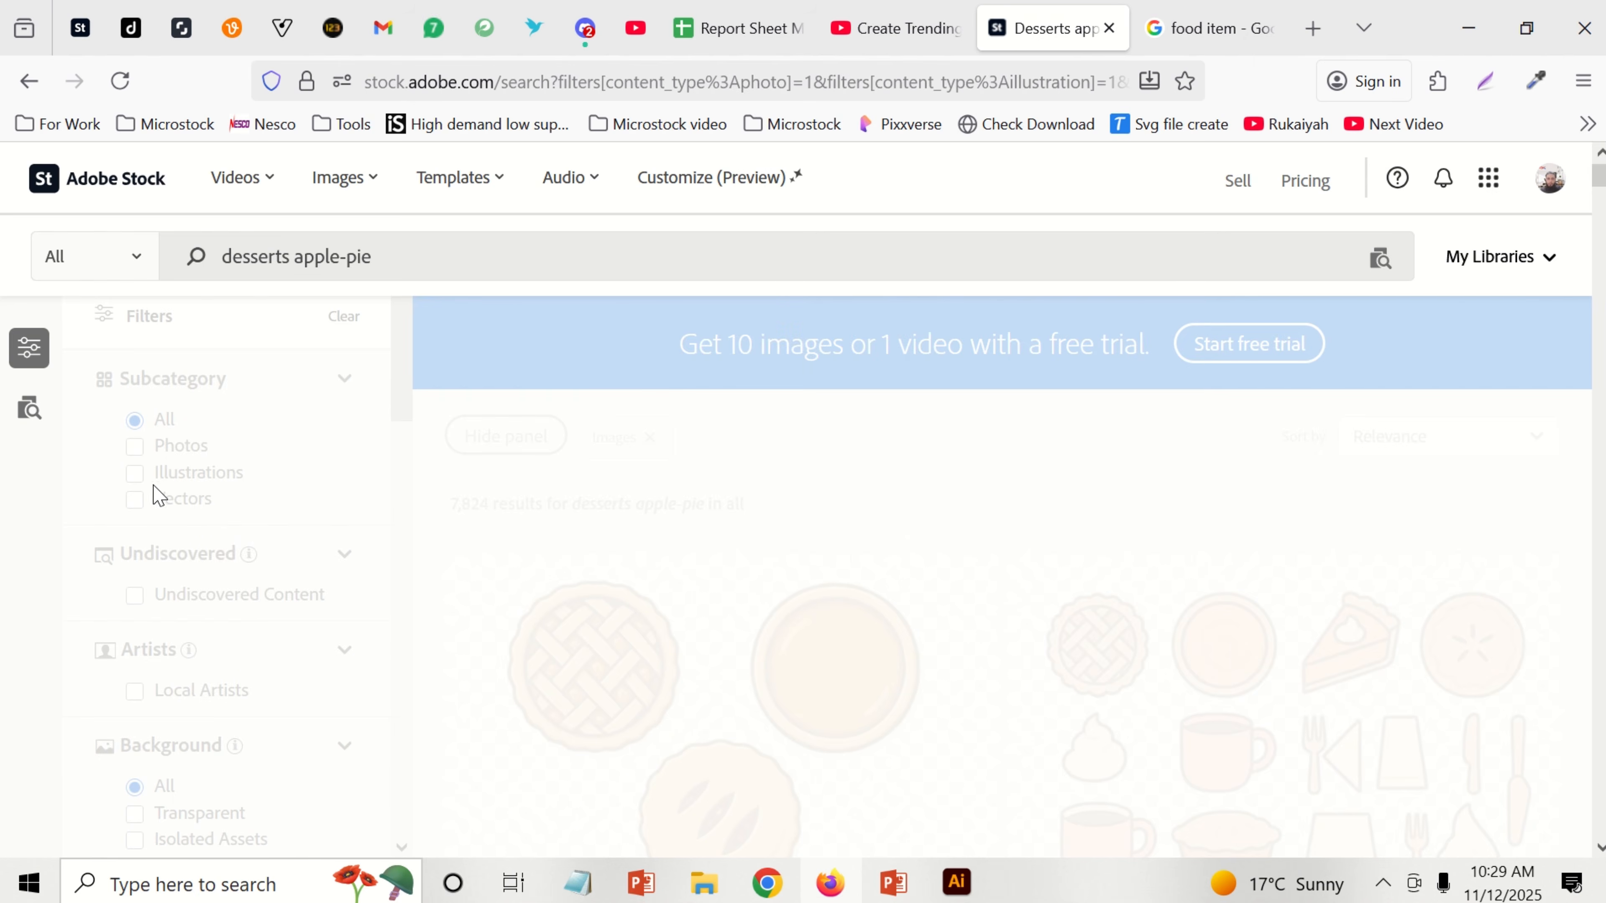
{"action": "scroll", "coordinate": [159, 516], "scroll_direction": "down", "scroll_amount": 5}
{"action": "left_click", "coordinate": [132, 373]}
Step: Restrict the illustrations to transparent backgrounds, check the number of results, and look over the returned designs
{"action": "scroll", "coordinate": [206, 494], "scroll_direction": "down", "scroll_amount": 4}
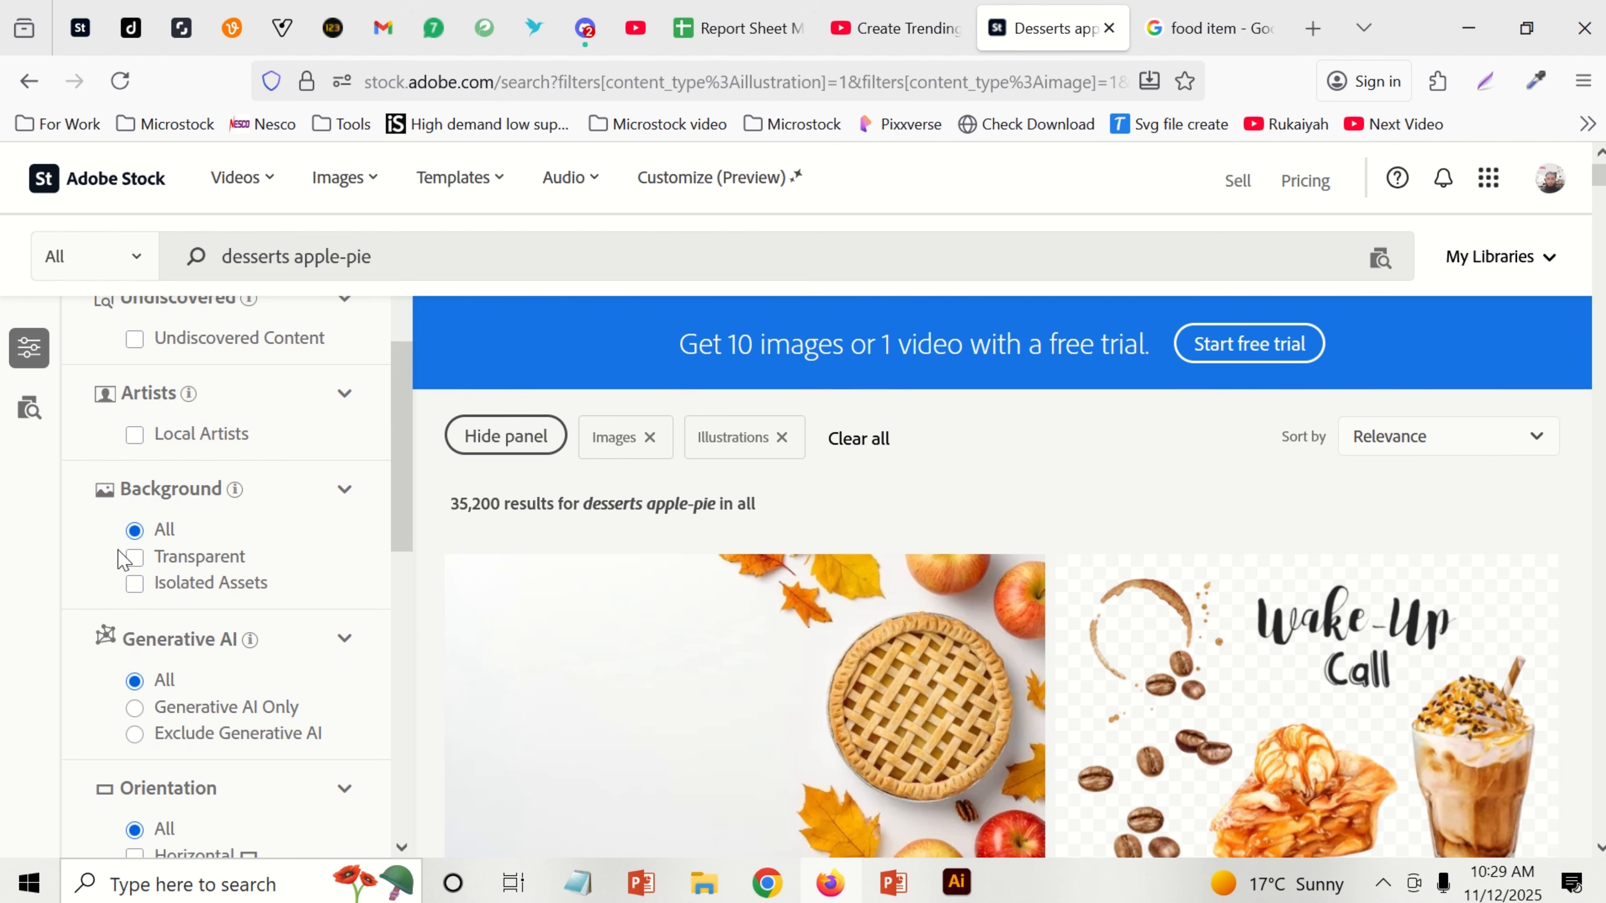
{"action": "left_click", "coordinate": [132, 557]}
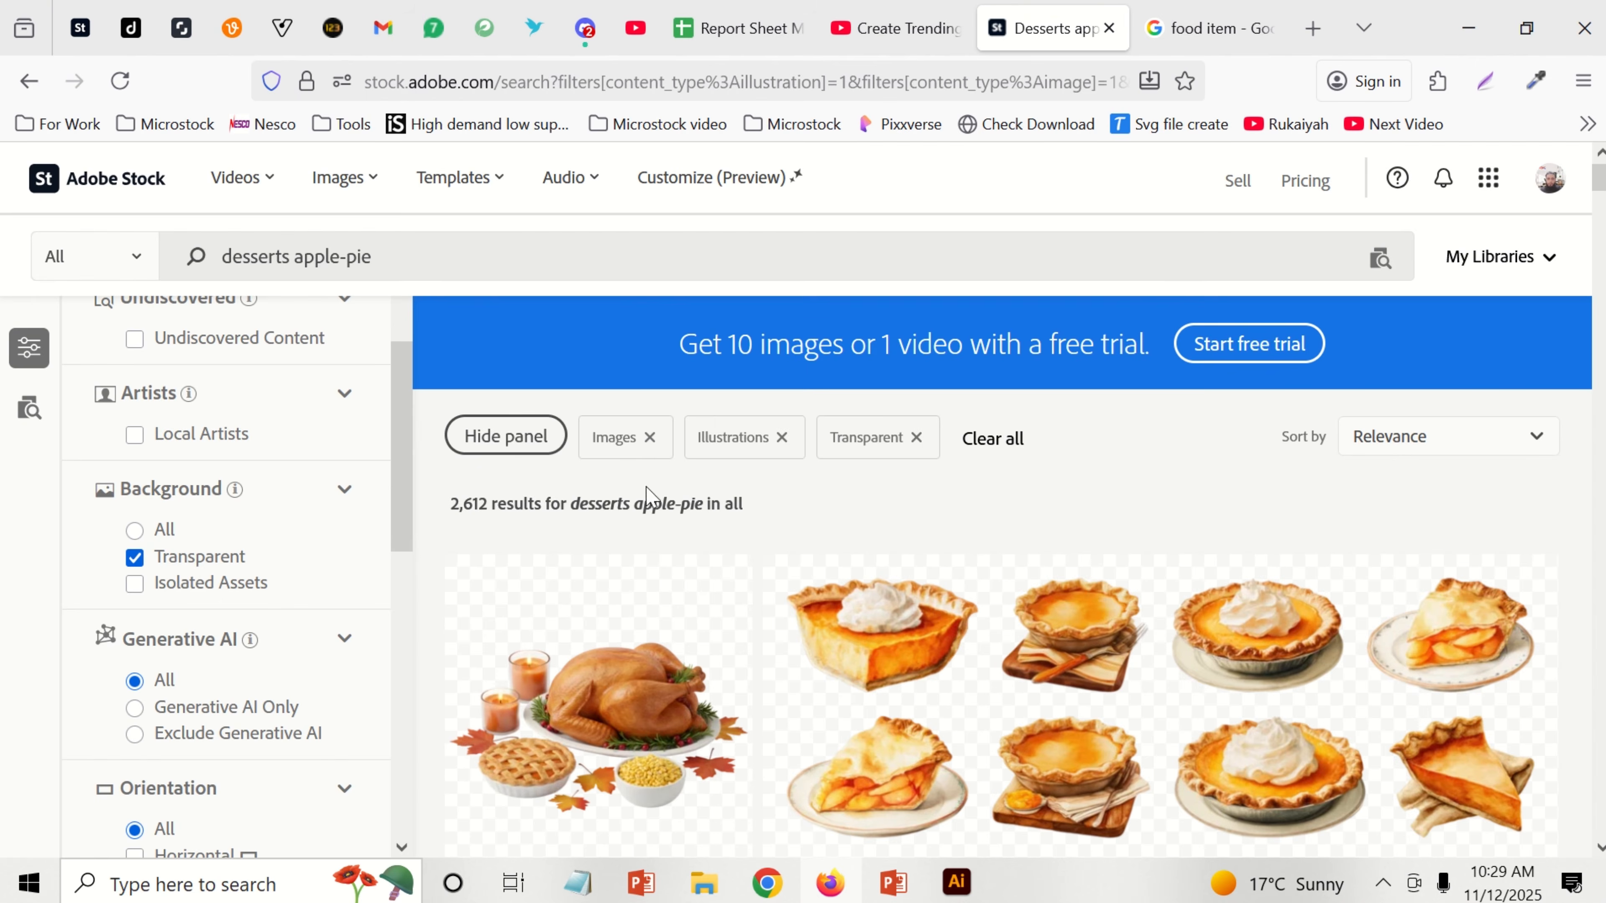
{"action": "left_click_drag", "start_coordinate": [451, 505], "coordinate": [493, 514]}
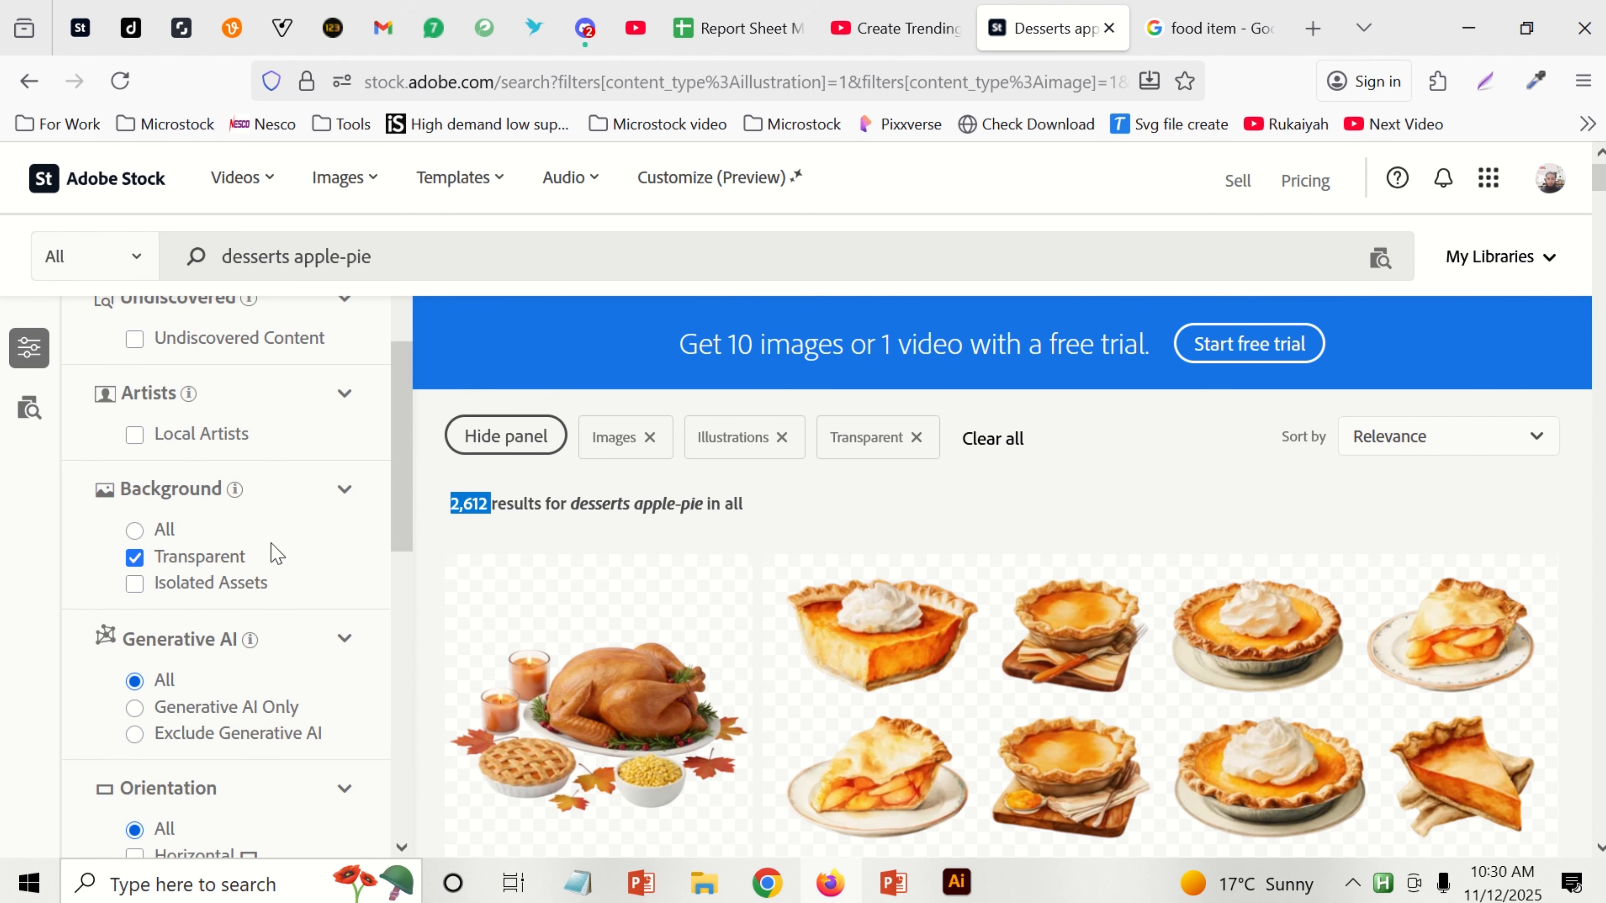
{"action": "scroll", "coordinate": [267, 415], "scroll_direction": "up", "scroll_amount": 4}
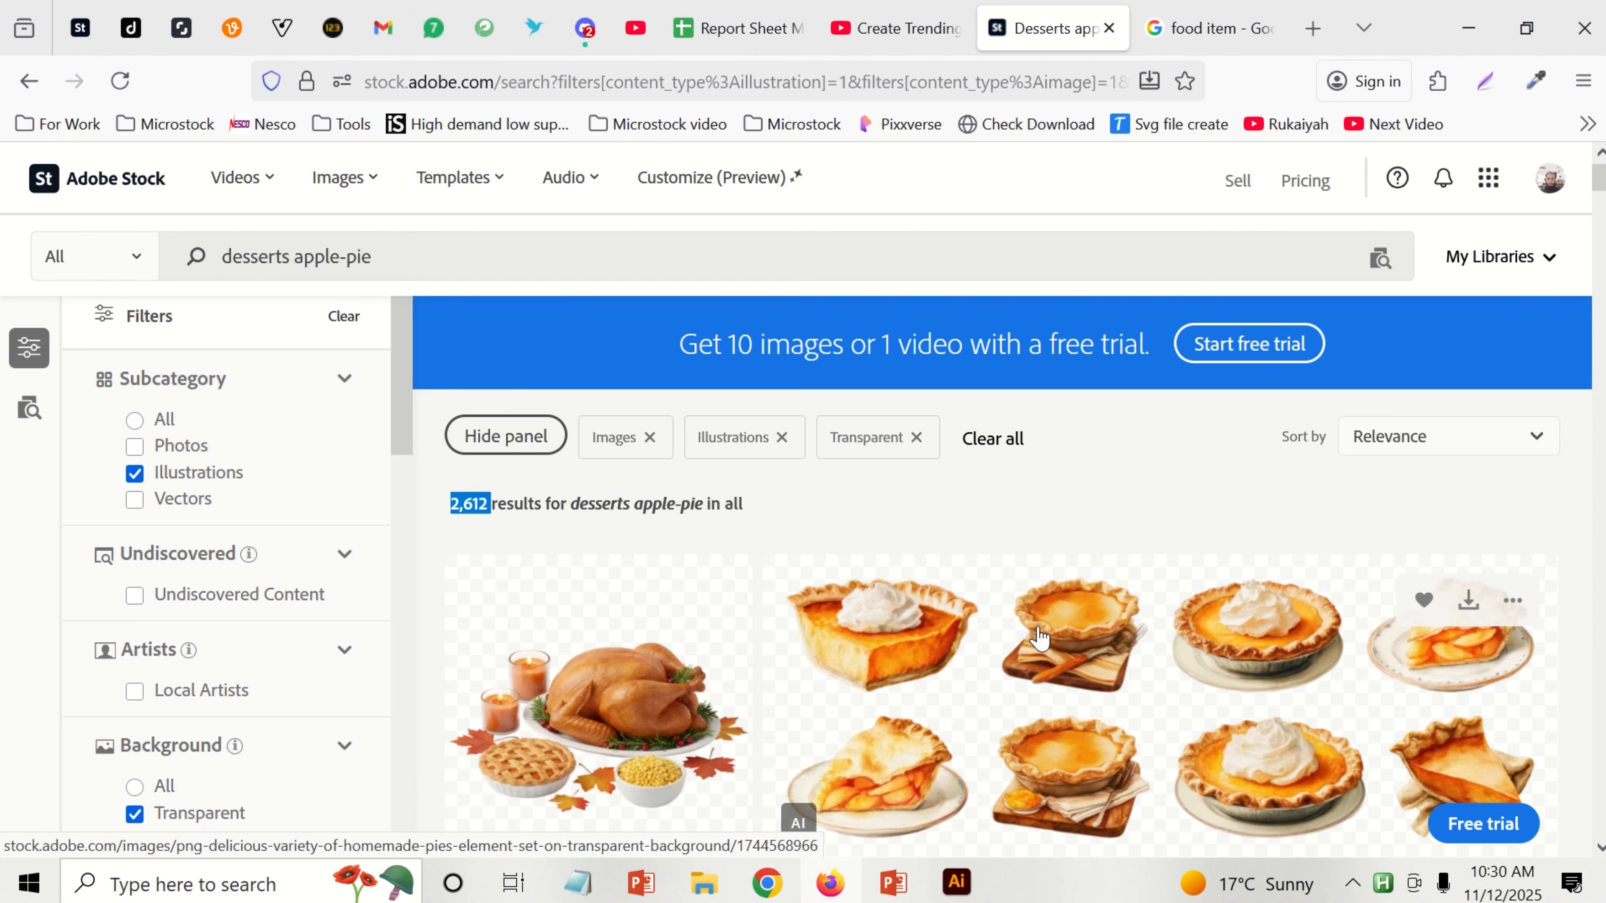
{"action": "scroll", "coordinate": [954, 626], "scroll_direction": "down", "scroll_amount": 5}
{"action": "scroll", "coordinate": [954, 626], "scroll_direction": "up", "scroll_amount": 5}
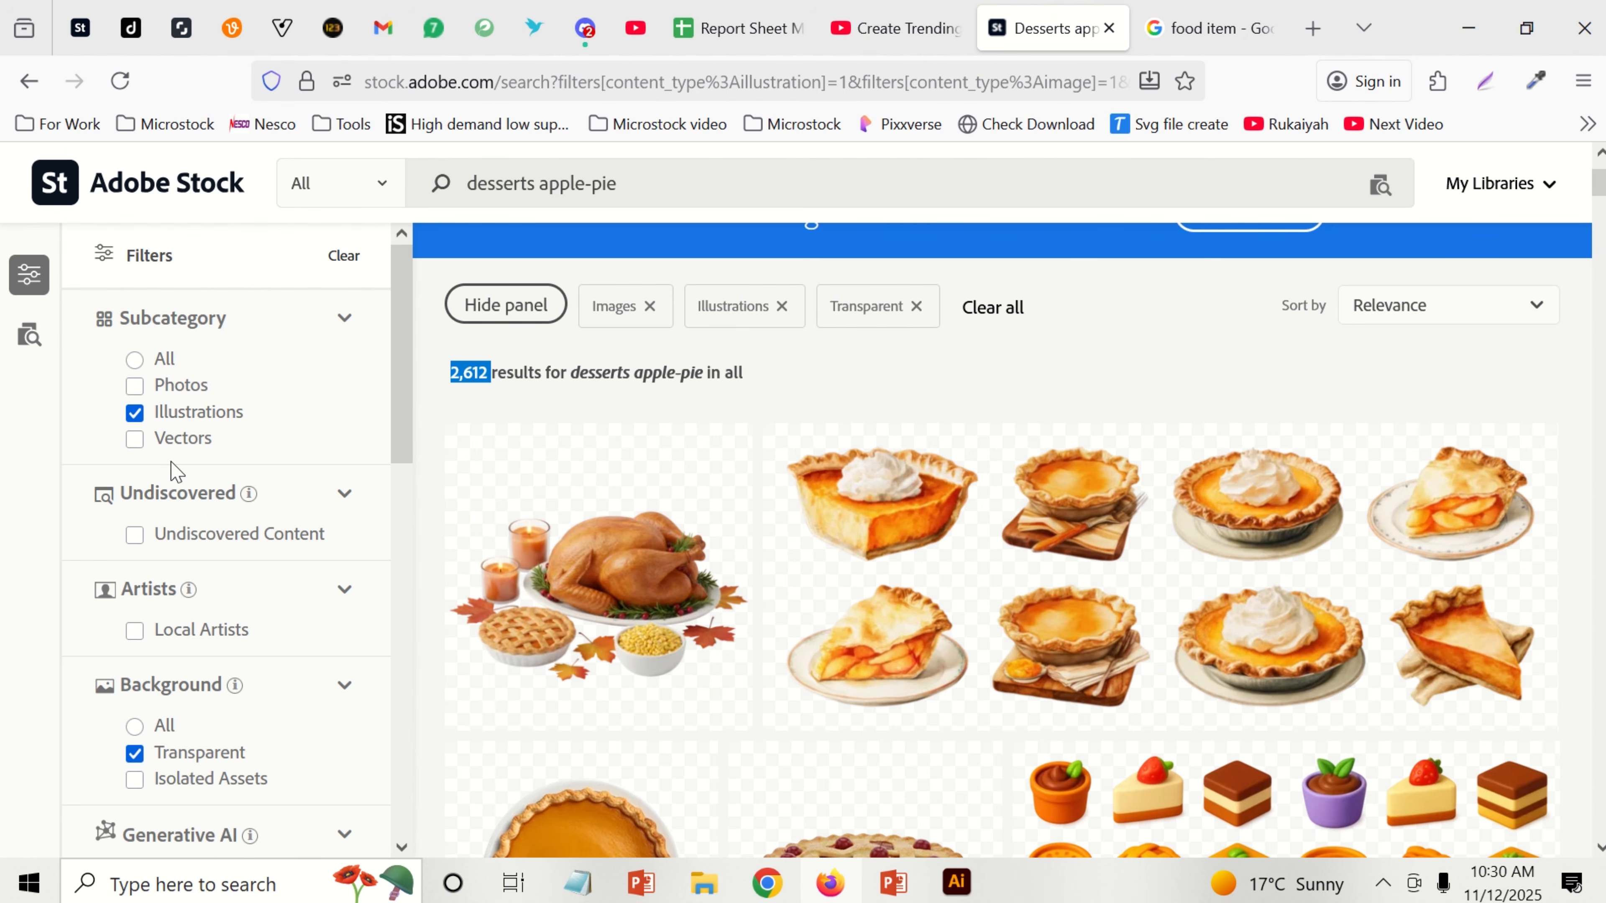
Step: Replace the Transparent background filter with Isolated Assets and check the number of competing illustrations
{"action": "scroll", "coordinate": [233, 567], "scroll_direction": "down", "scroll_amount": 5}
{"action": "left_click", "coordinate": [135, 452]}
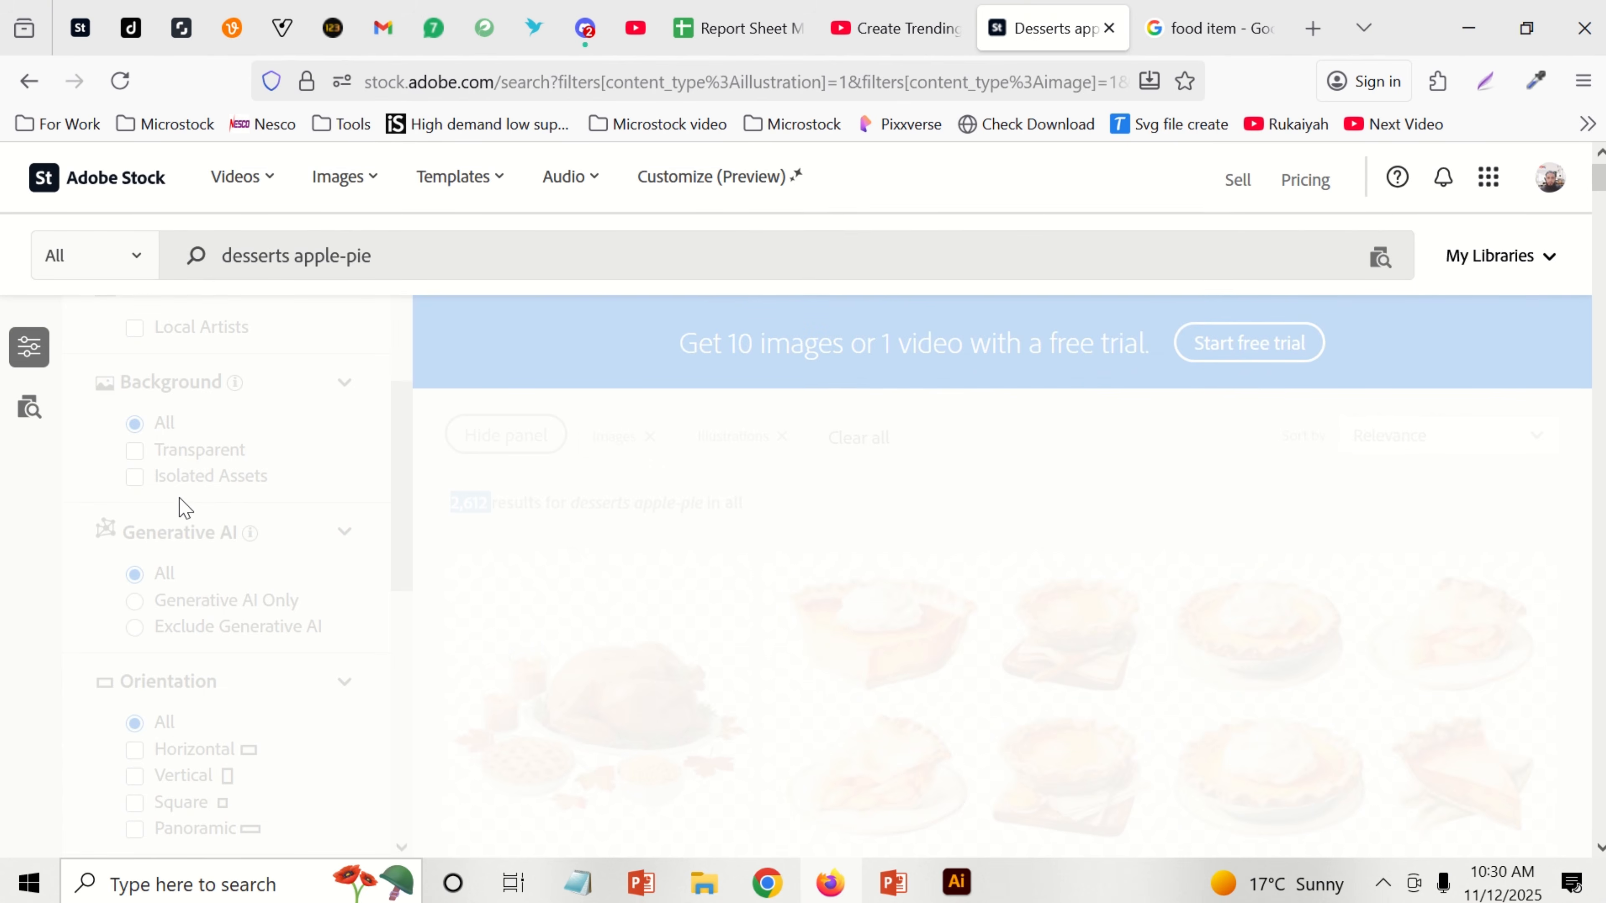
{"action": "left_click", "coordinate": [134, 476]}
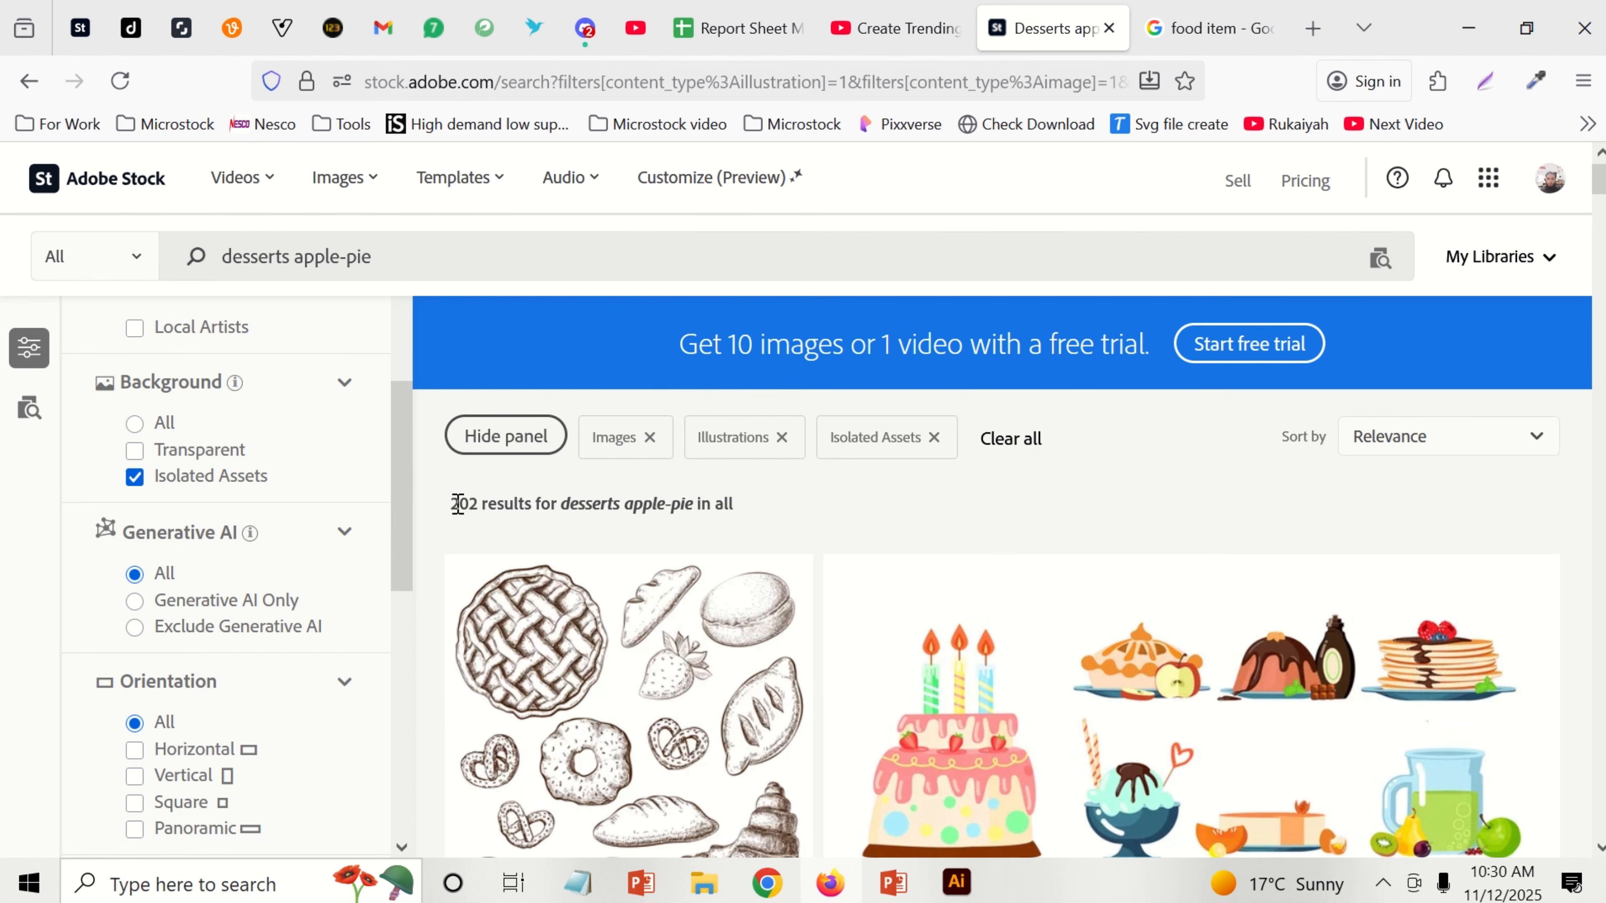
{"action": "left_click_drag", "start_coordinate": [450, 504], "coordinate": [481, 505]}
Step: Review the applied filters and result count, and examine the isolated apple-pie illustration styles in the results
{"action": "scroll", "coordinate": [265, 470], "scroll_direction": "up", "scroll_amount": 5}
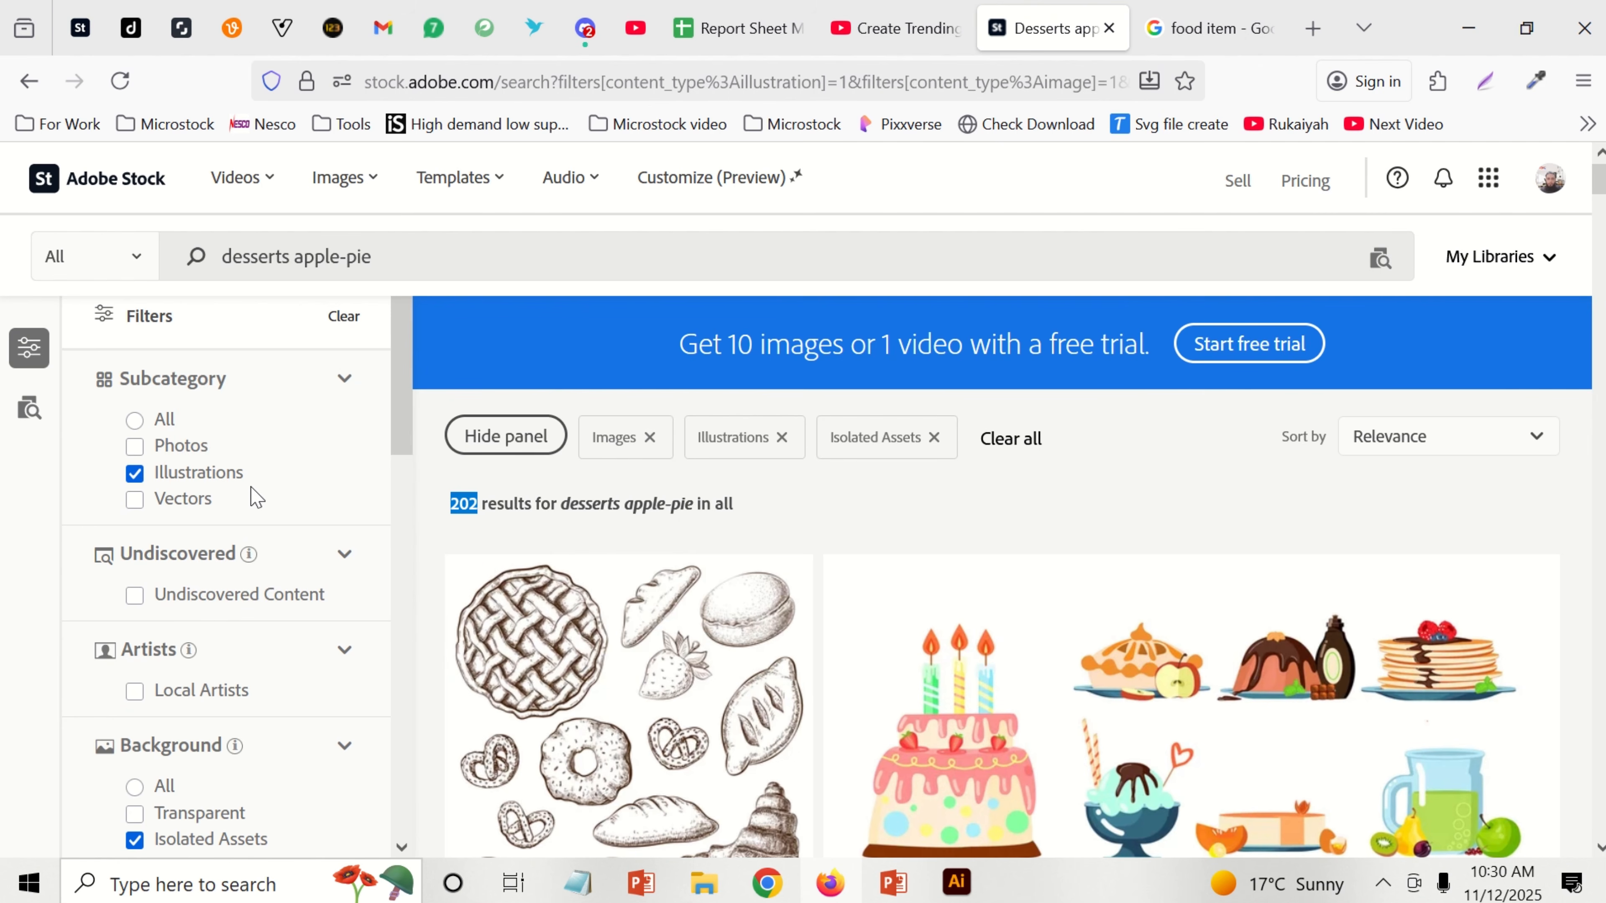
{"action": "scroll", "coordinate": [299, 571], "scroll_direction": "down", "scroll_amount": 4}
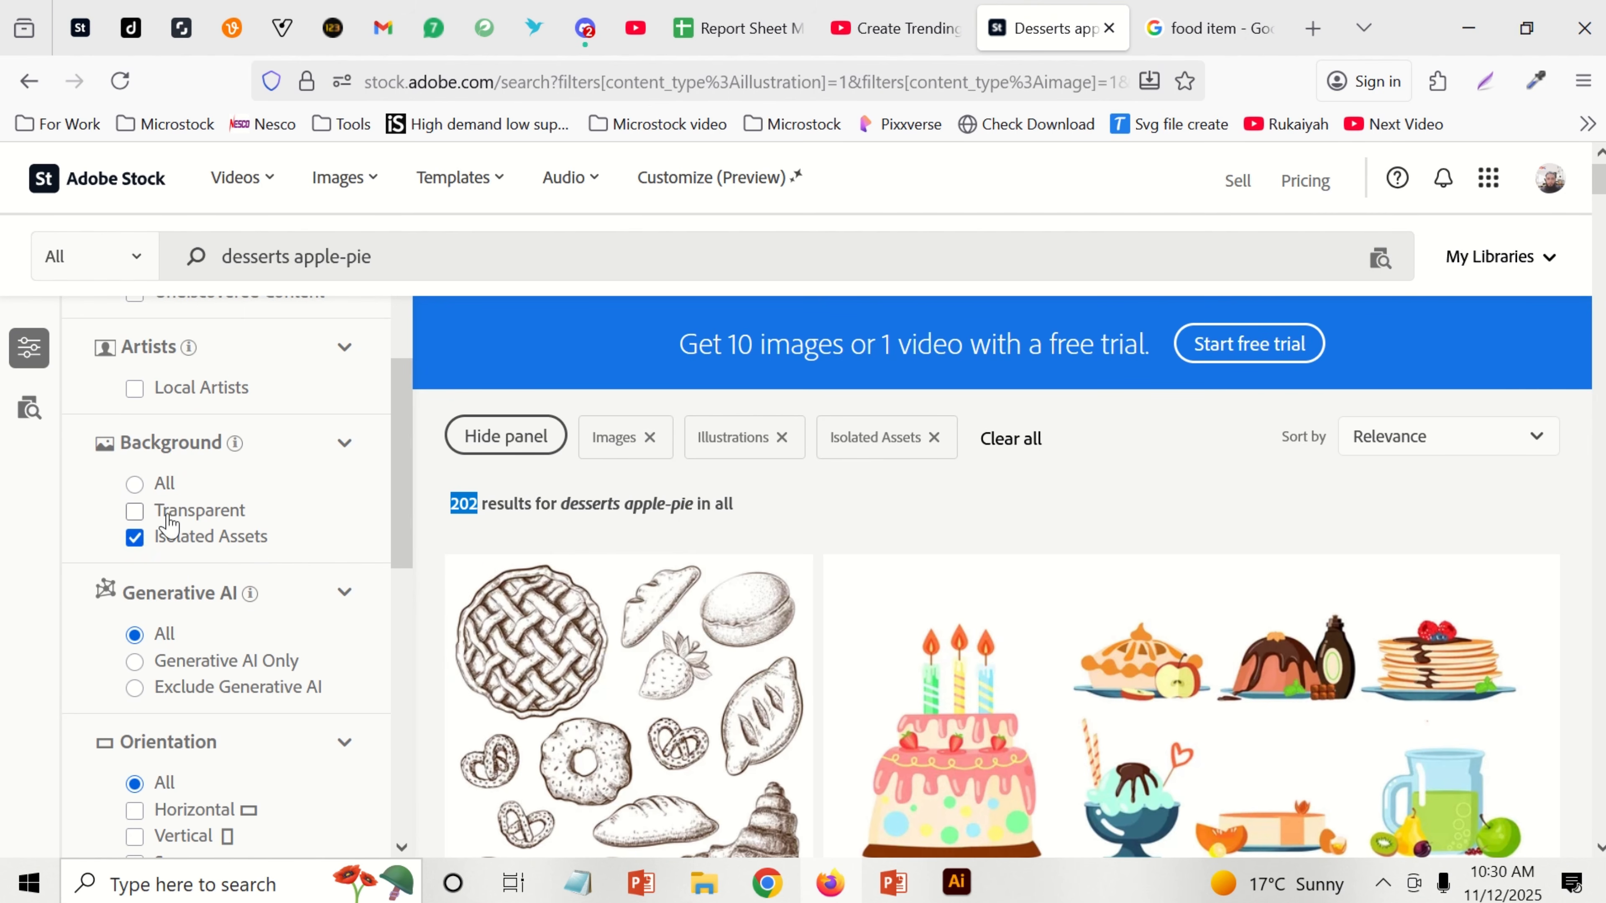
{"action": "scroll", "coordinate": [303, 569], "scroll_direction": "down", "scroll_amount": 1}
{"action": "scroll", "coordinate": [302, 569], "scroll_direction": "down", "scroll_amount": 1}
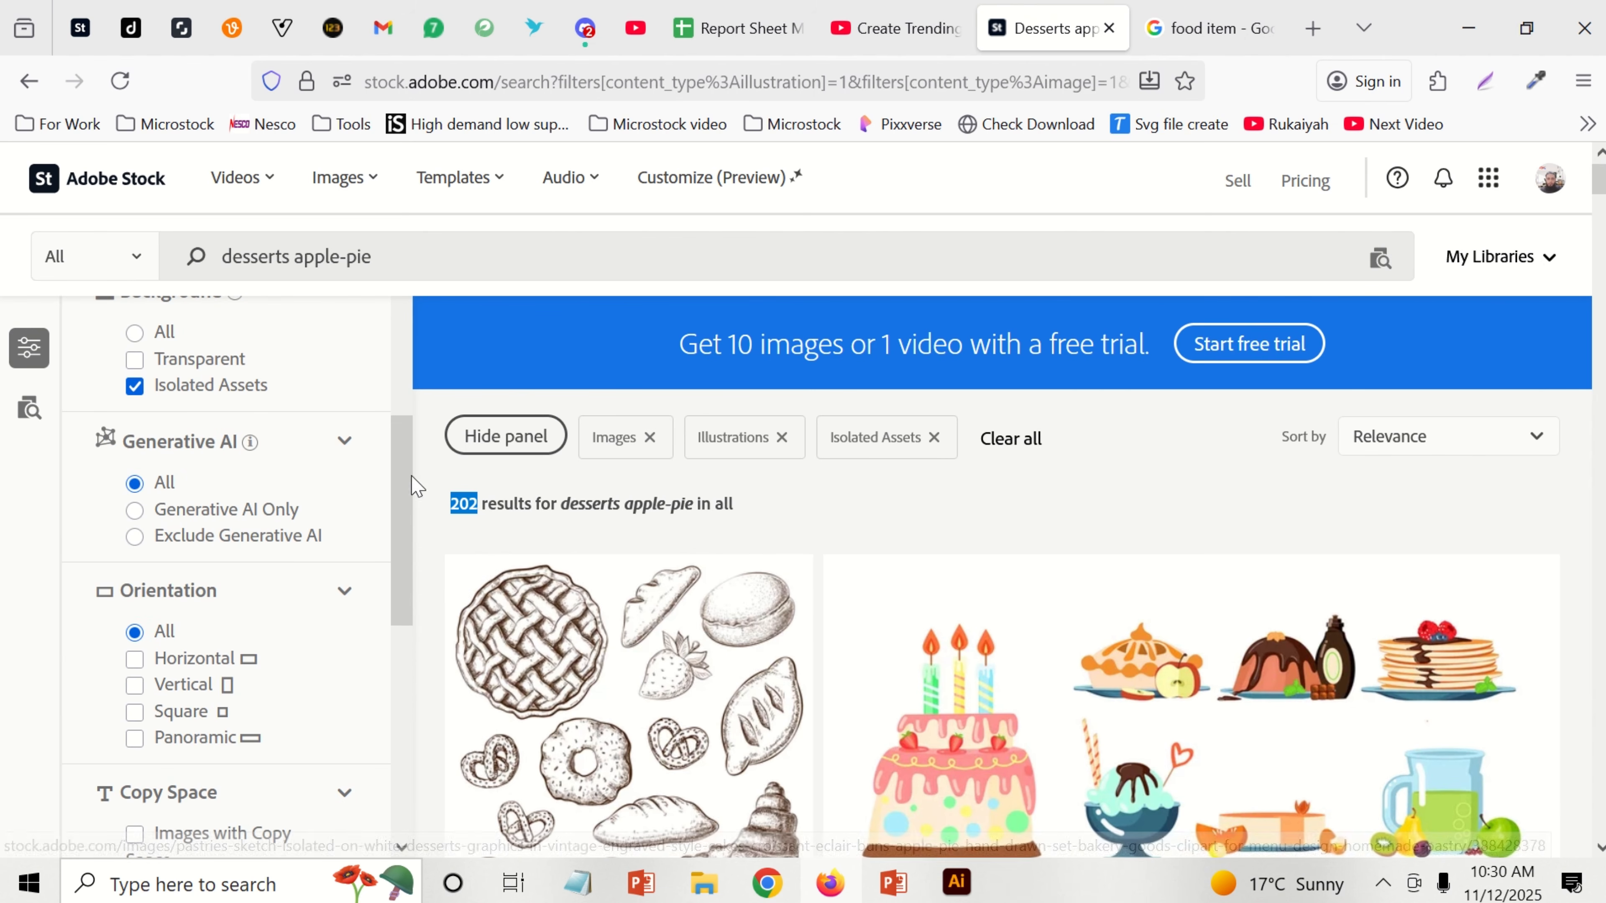
{"action": "left_click_drag", "start_coordinate": [456, 505], "coordinate": [472, 504]}
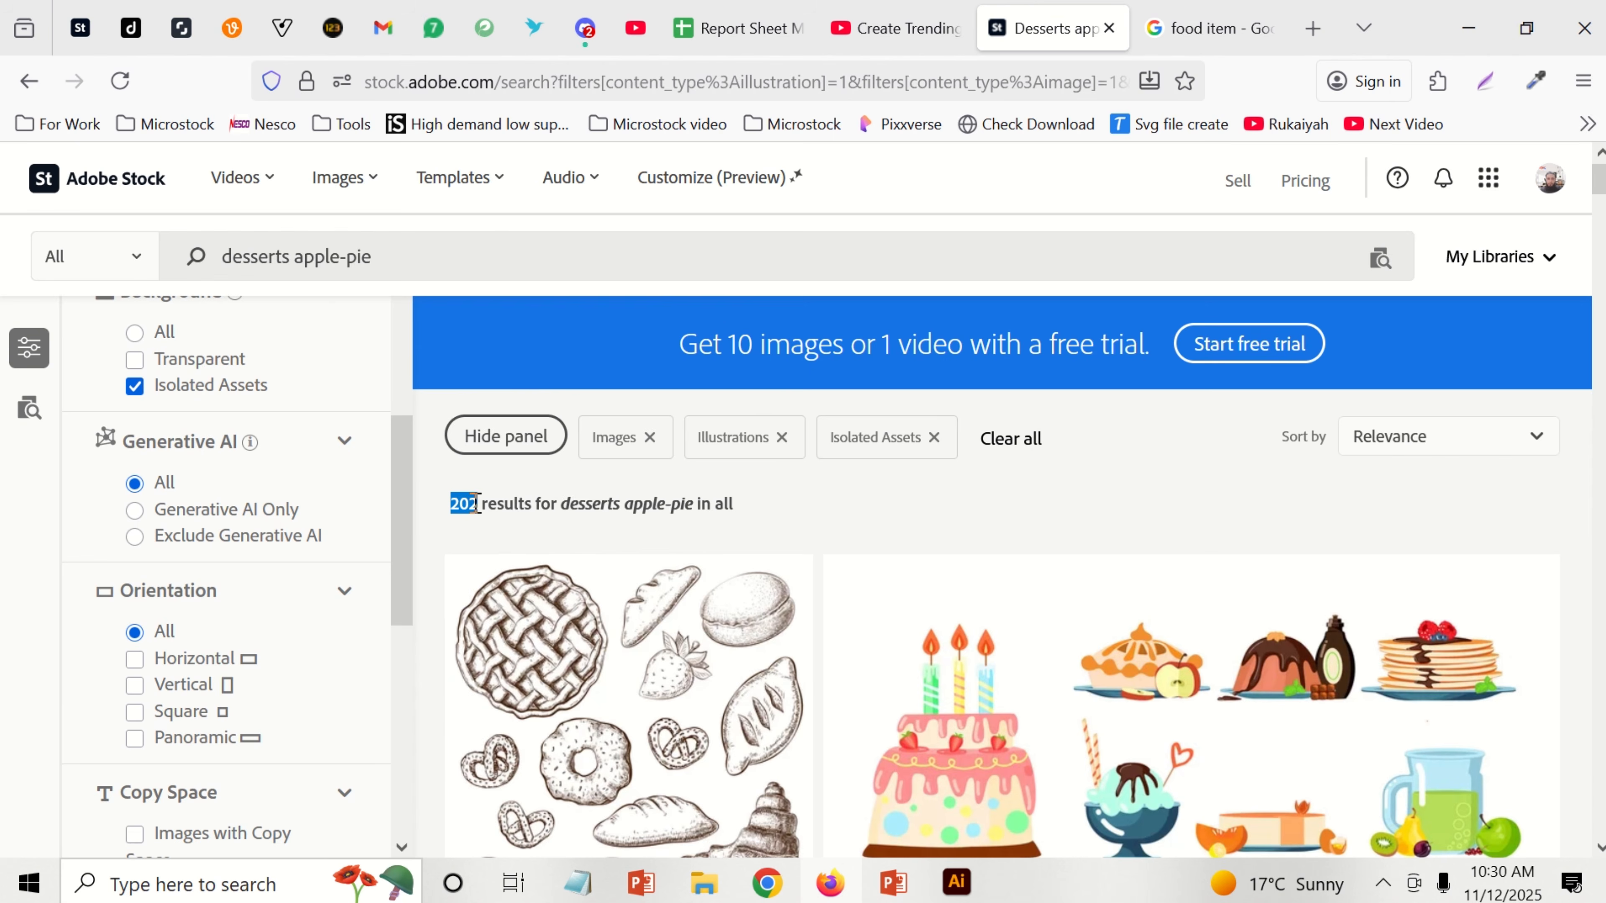
{"action": "scroll", "coordinate": [1183, 638], "scroll_direction": "down", "scroll_amount": 10}
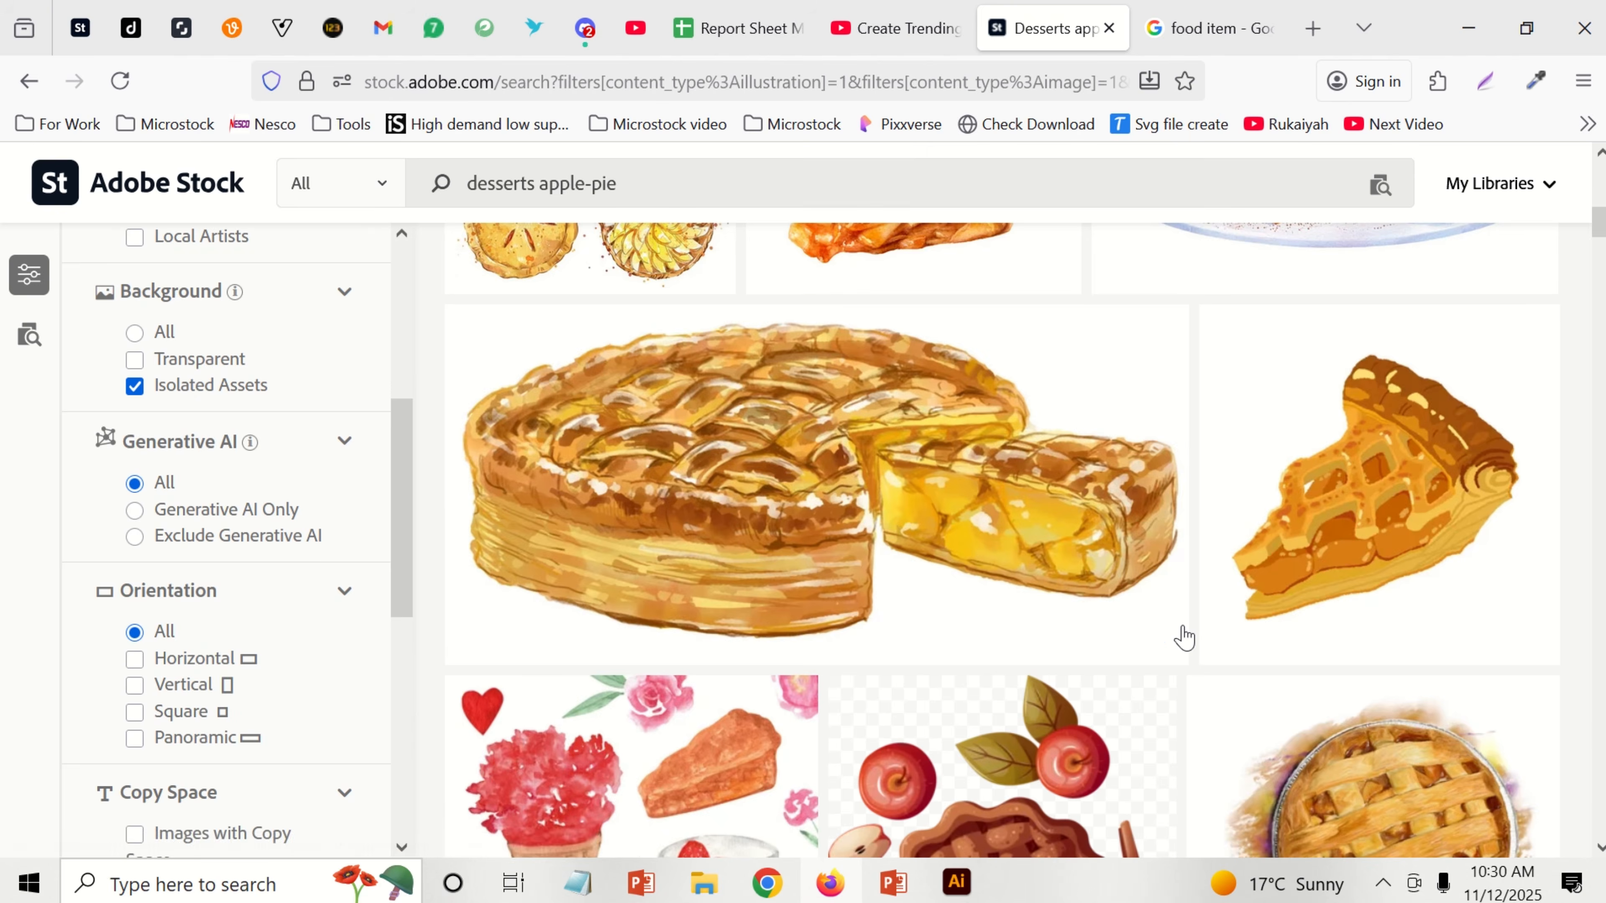
{"action": "scroll", "coordinate": [1184, 637], "scroll_direction": "down", "scroll_amount": 5}
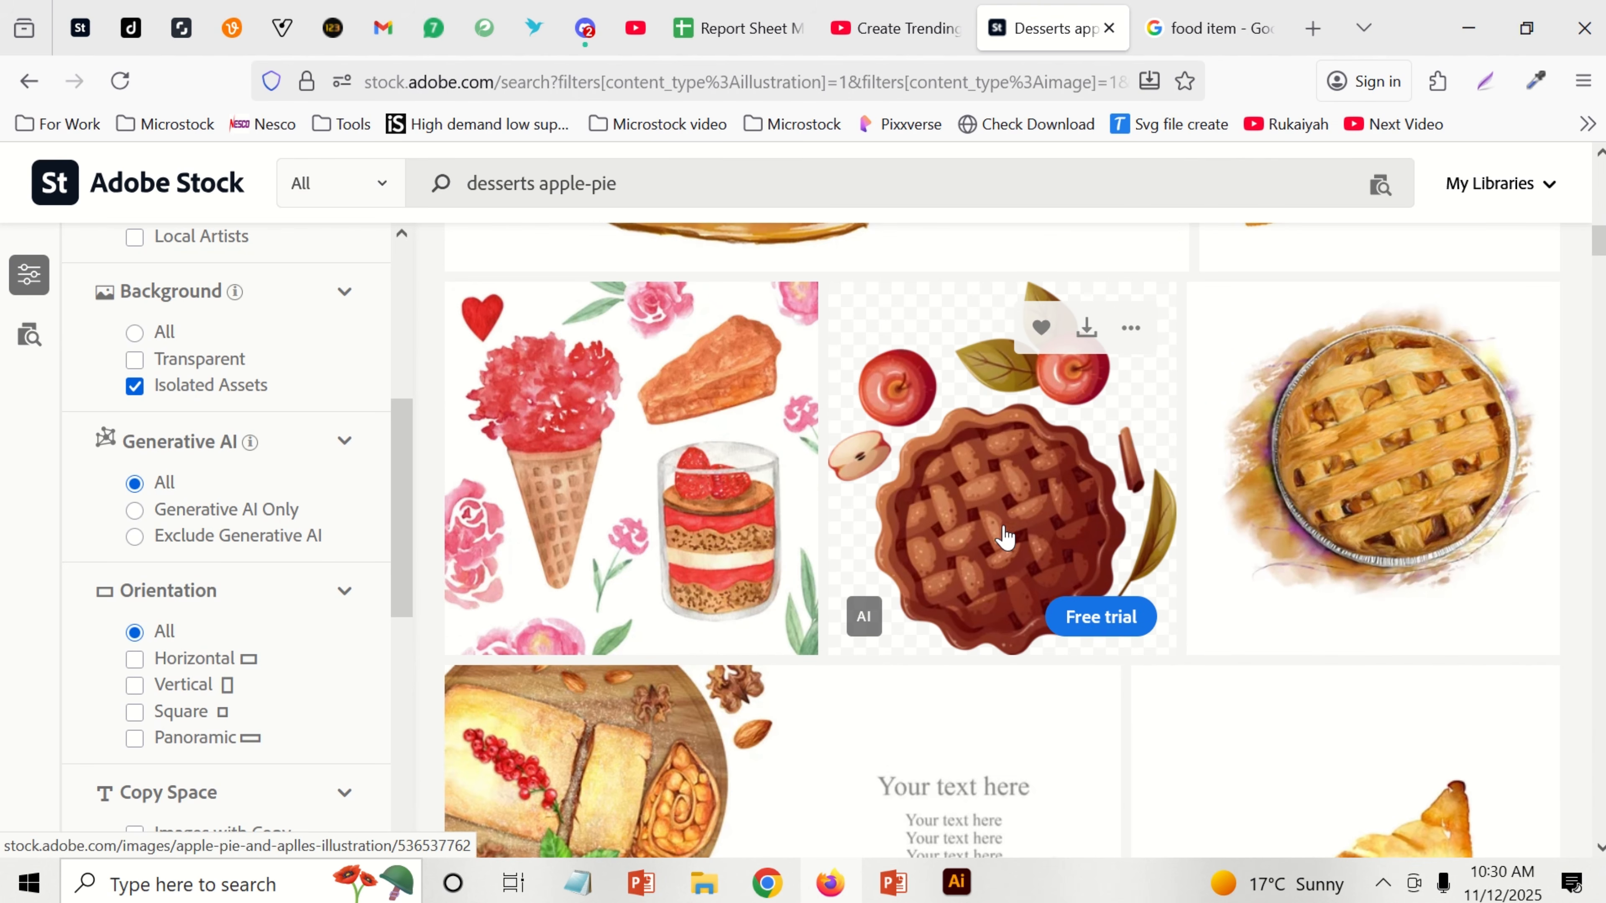
{"action": "scroll", "coordinate": [934, 576], "scroll_direction": "down", "scroll_amount": 5}
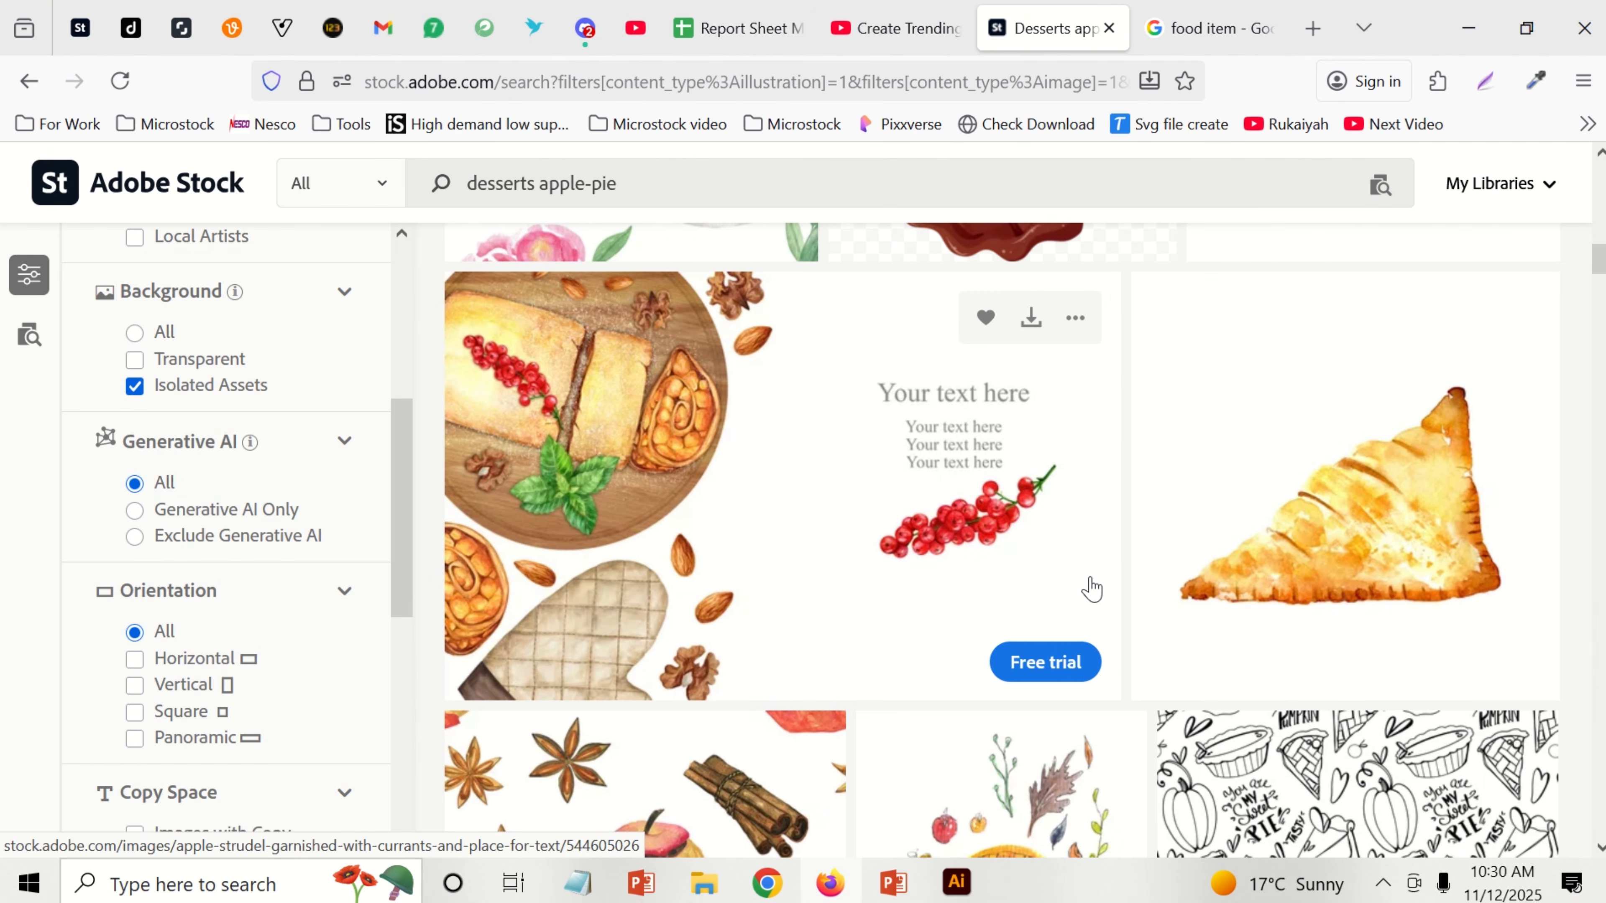
{"action": "scroll", "coordinate": [1104, 581], "scroll_direction": "down", "scroll_amount": 5}
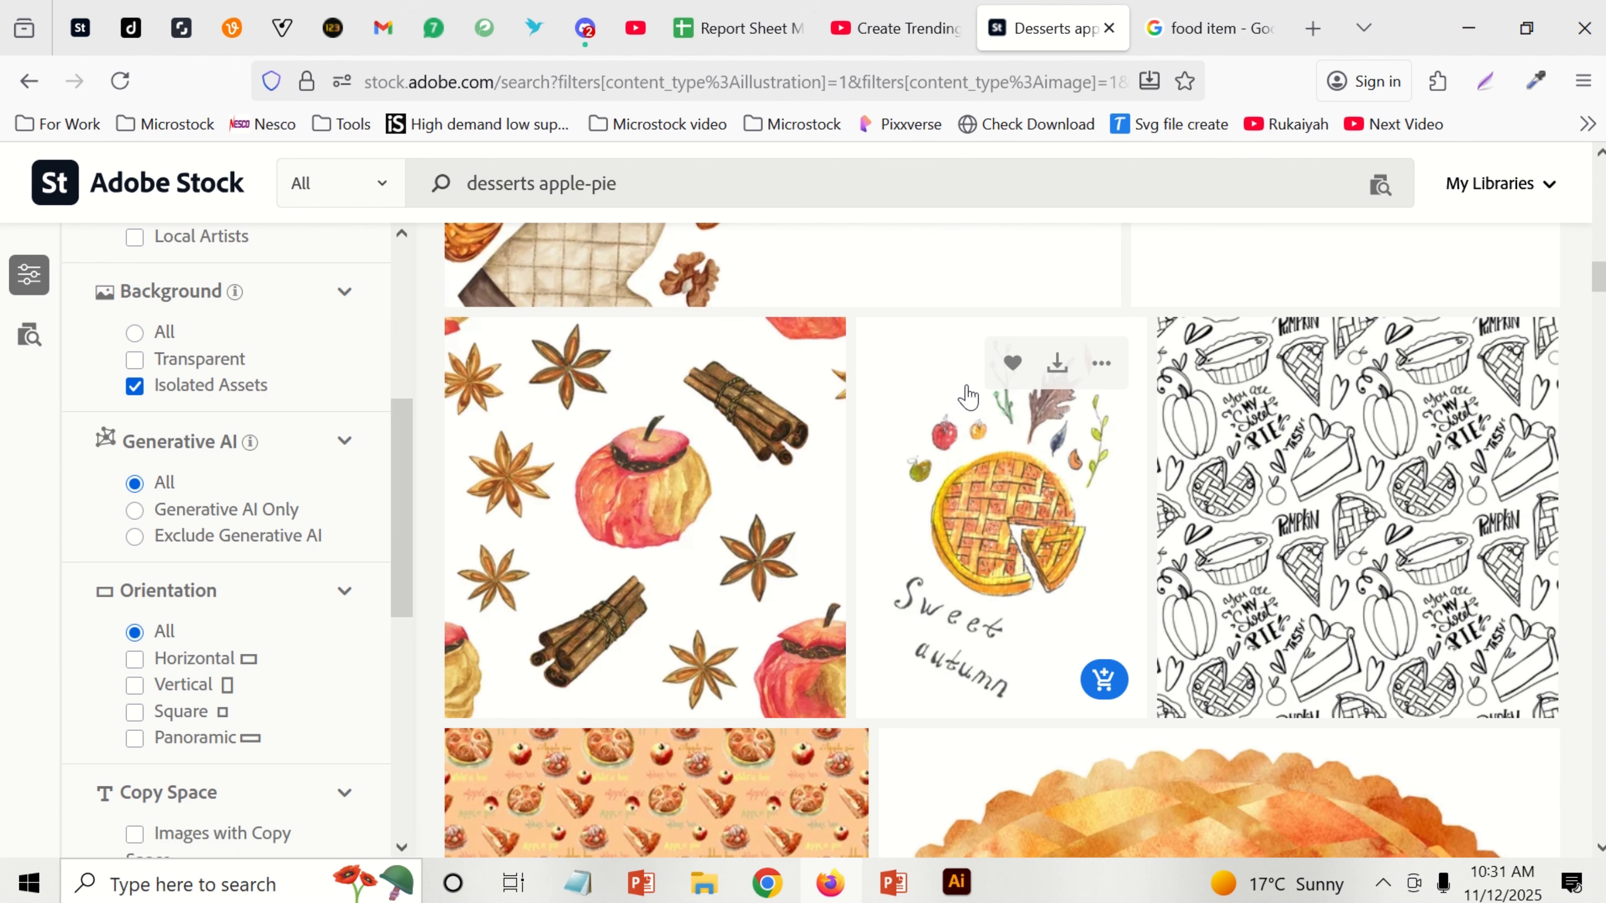
Step: Switch to Adobe Illustrator and open the settings for a new document
{"action": "mouse_move", "coordinate": [961, 870]}
{"action": "left_click", "coordinate": [943, 699]}
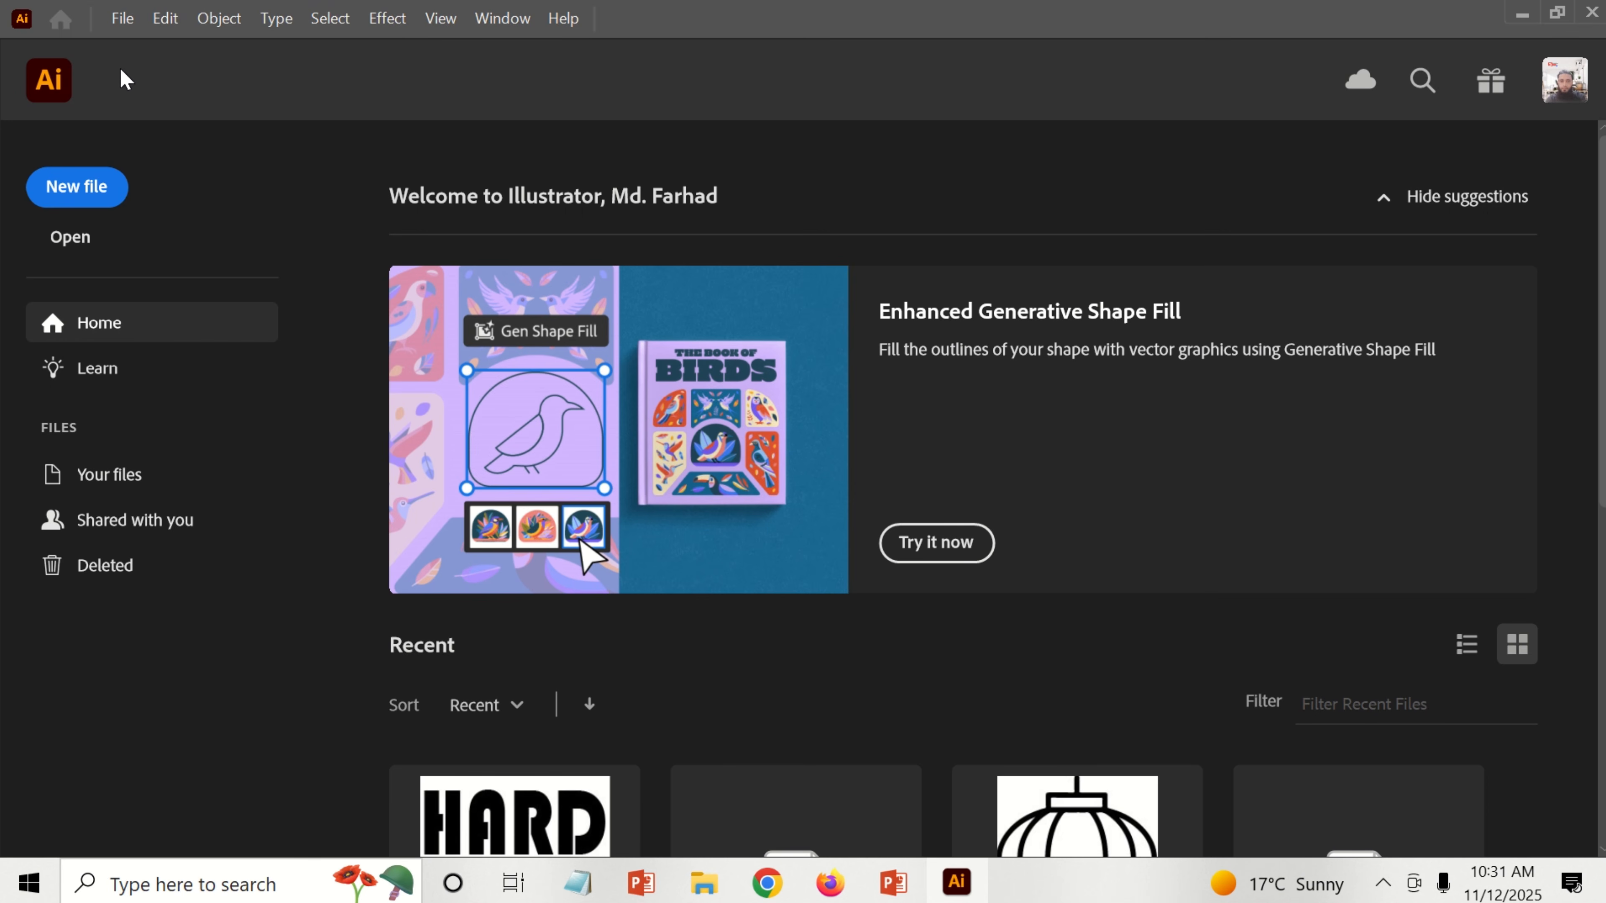
{"action": "left_click", "coordinate": [123, 26]}
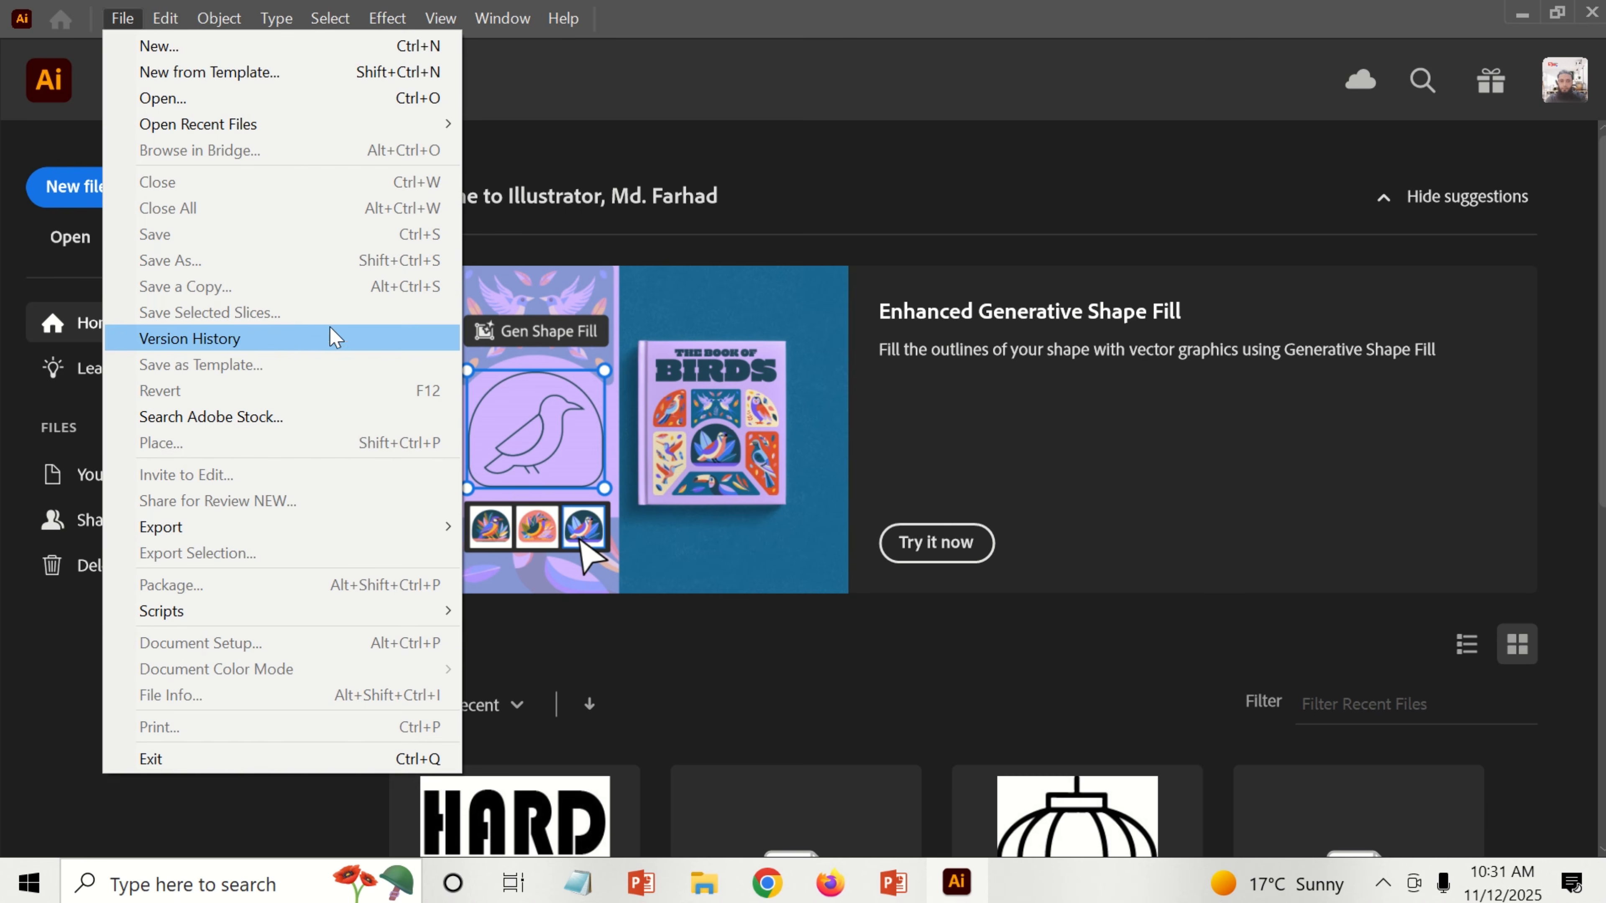
{"action": "left_click", "coordinate": [177, 60]}
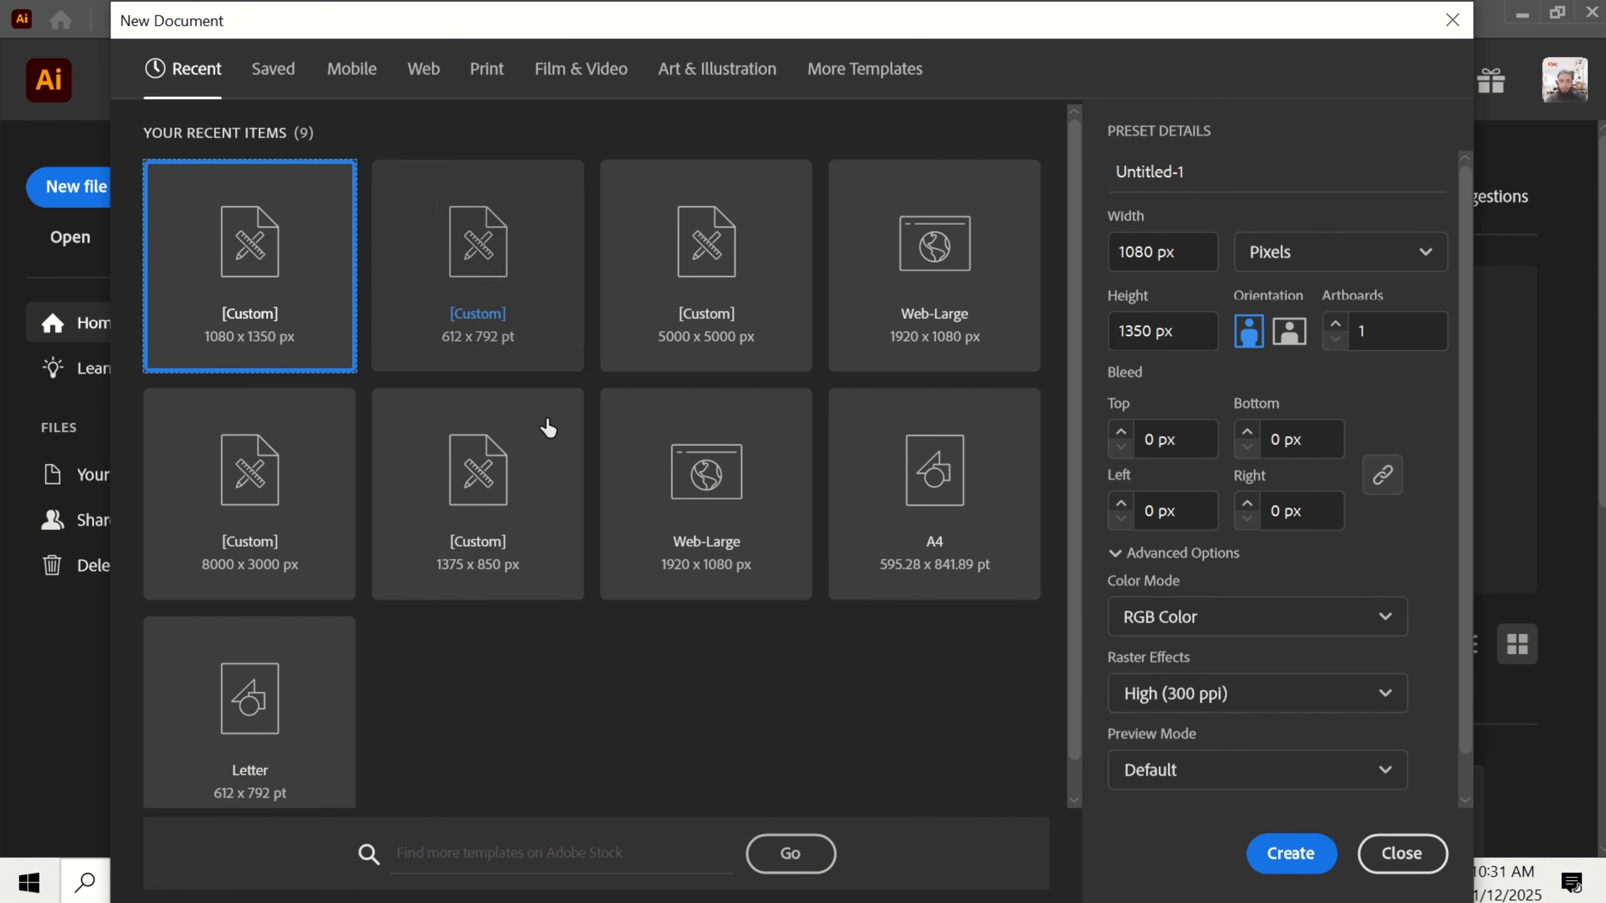
Step: Create a new document 7000 px wide and 3000 px high with High (300 ppi) raster effects
{"action": "left_click", "coordinate": [1147, 250]}
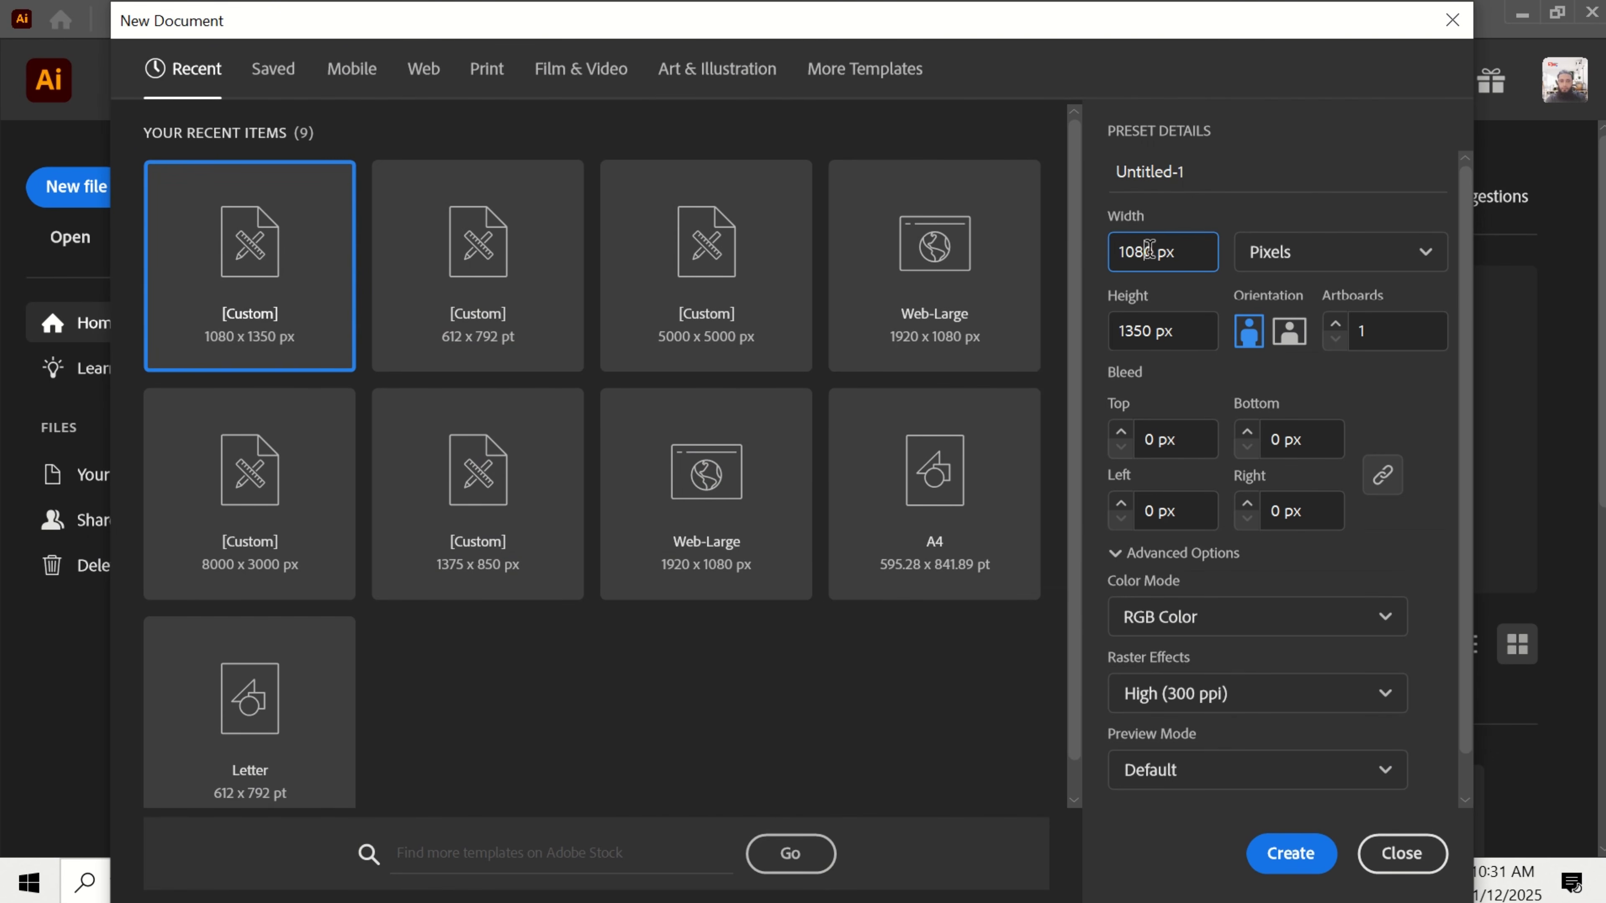
{"action": "double_click", "coordinate": [1156, 253]}
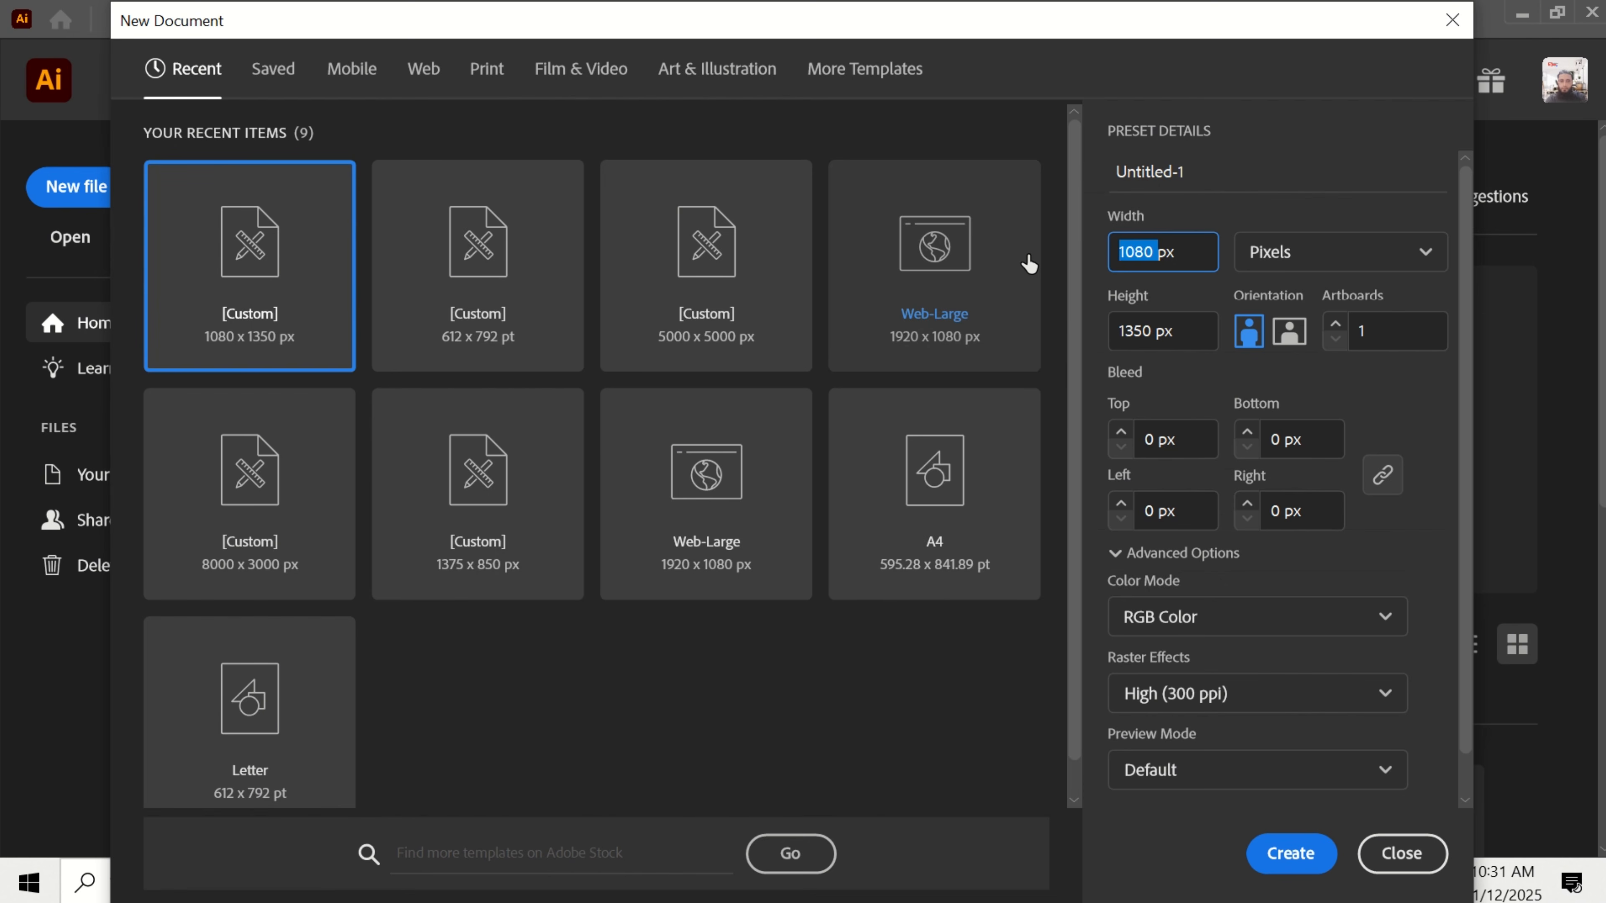
{"action": "type", "text": "700"}
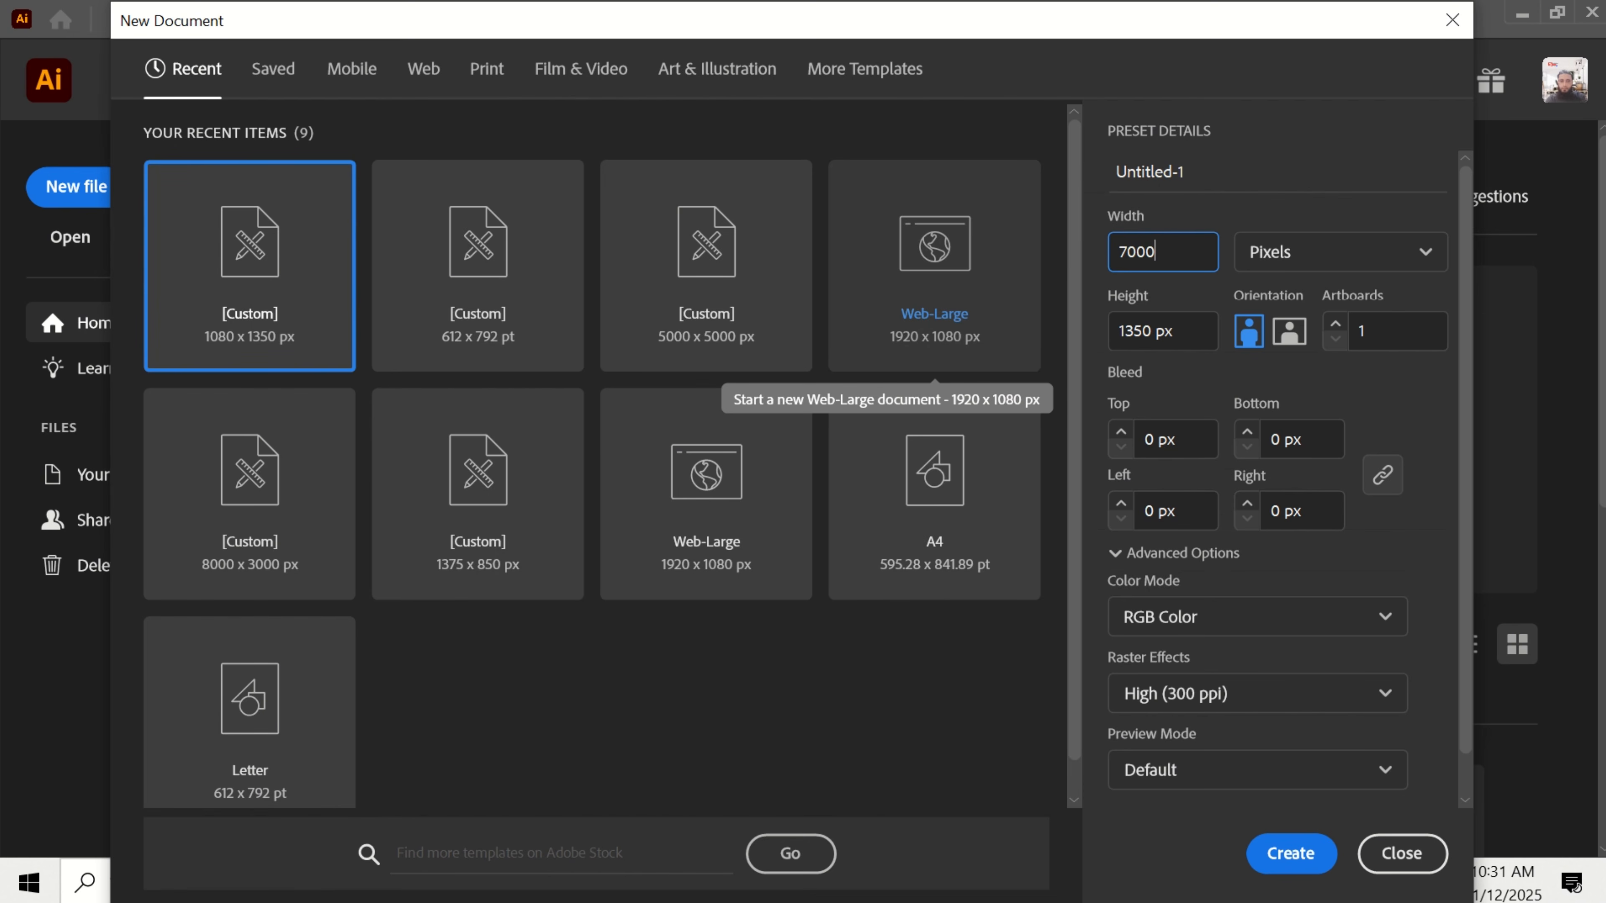
{"action": "type", "text": "0"}
{"action": "key", "text": "Tab"}
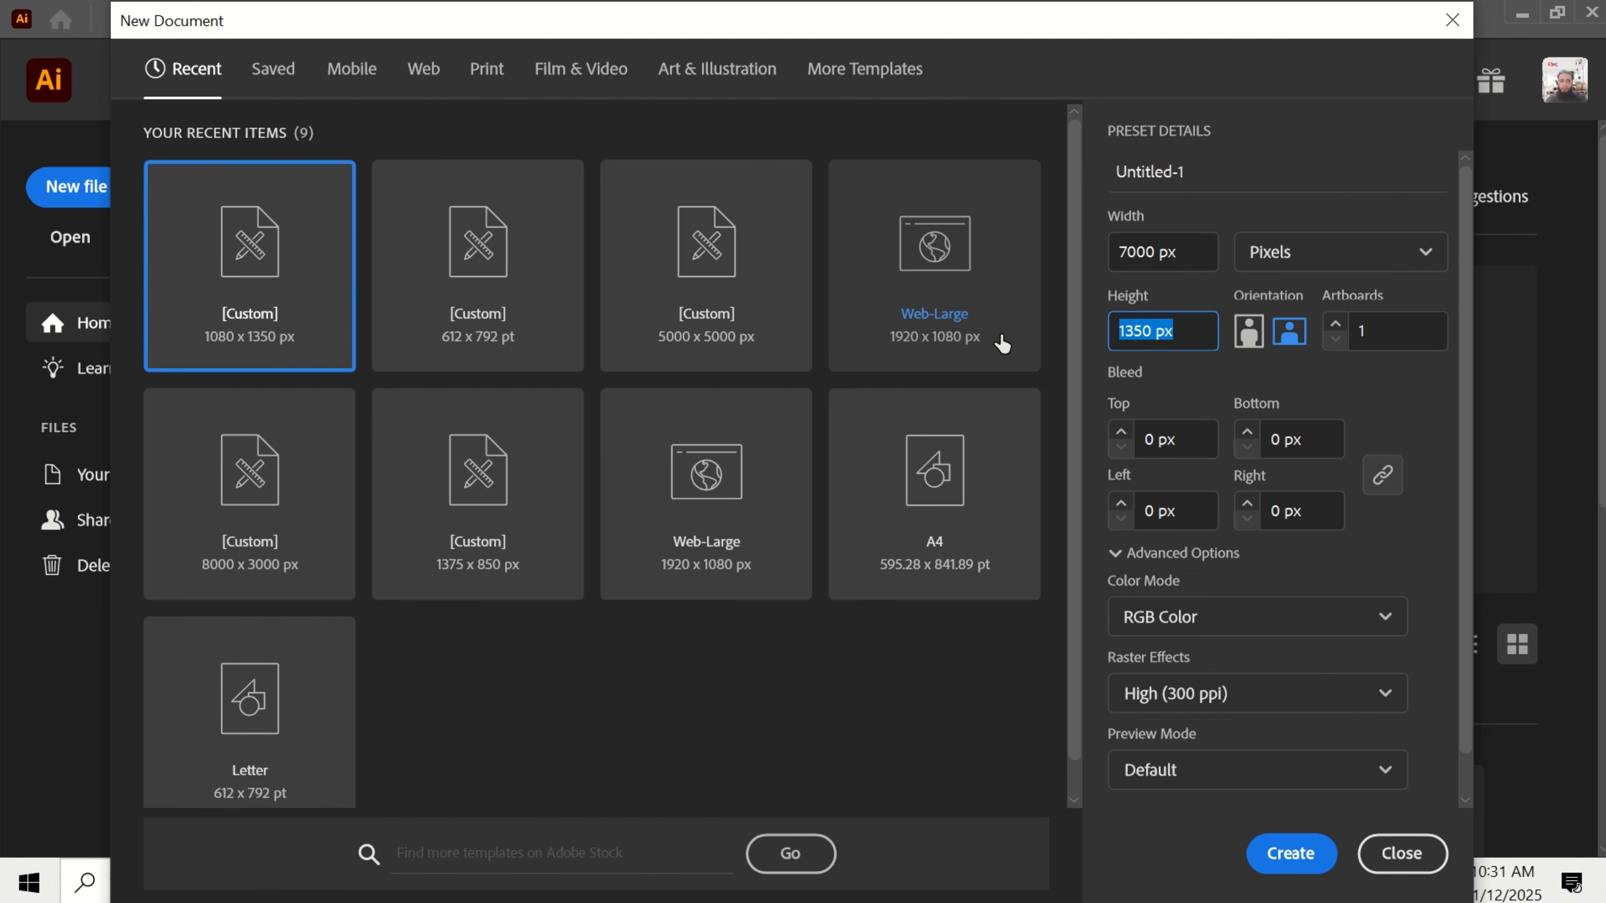
{"action": "type", "text": "300"}
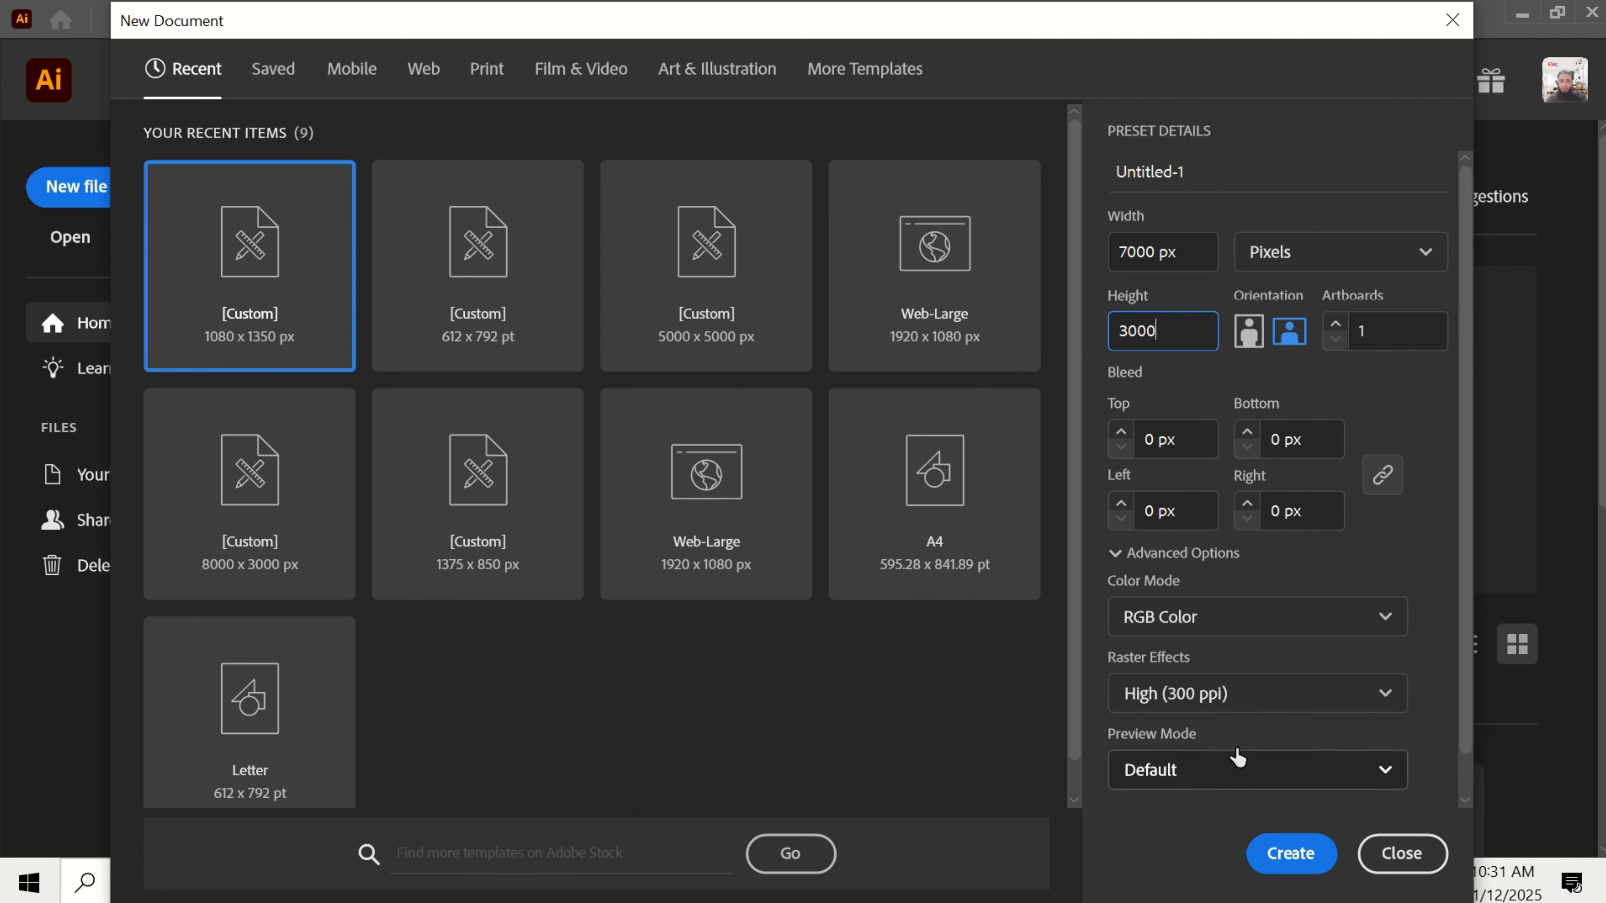
{"action": "type", "text": "0"}
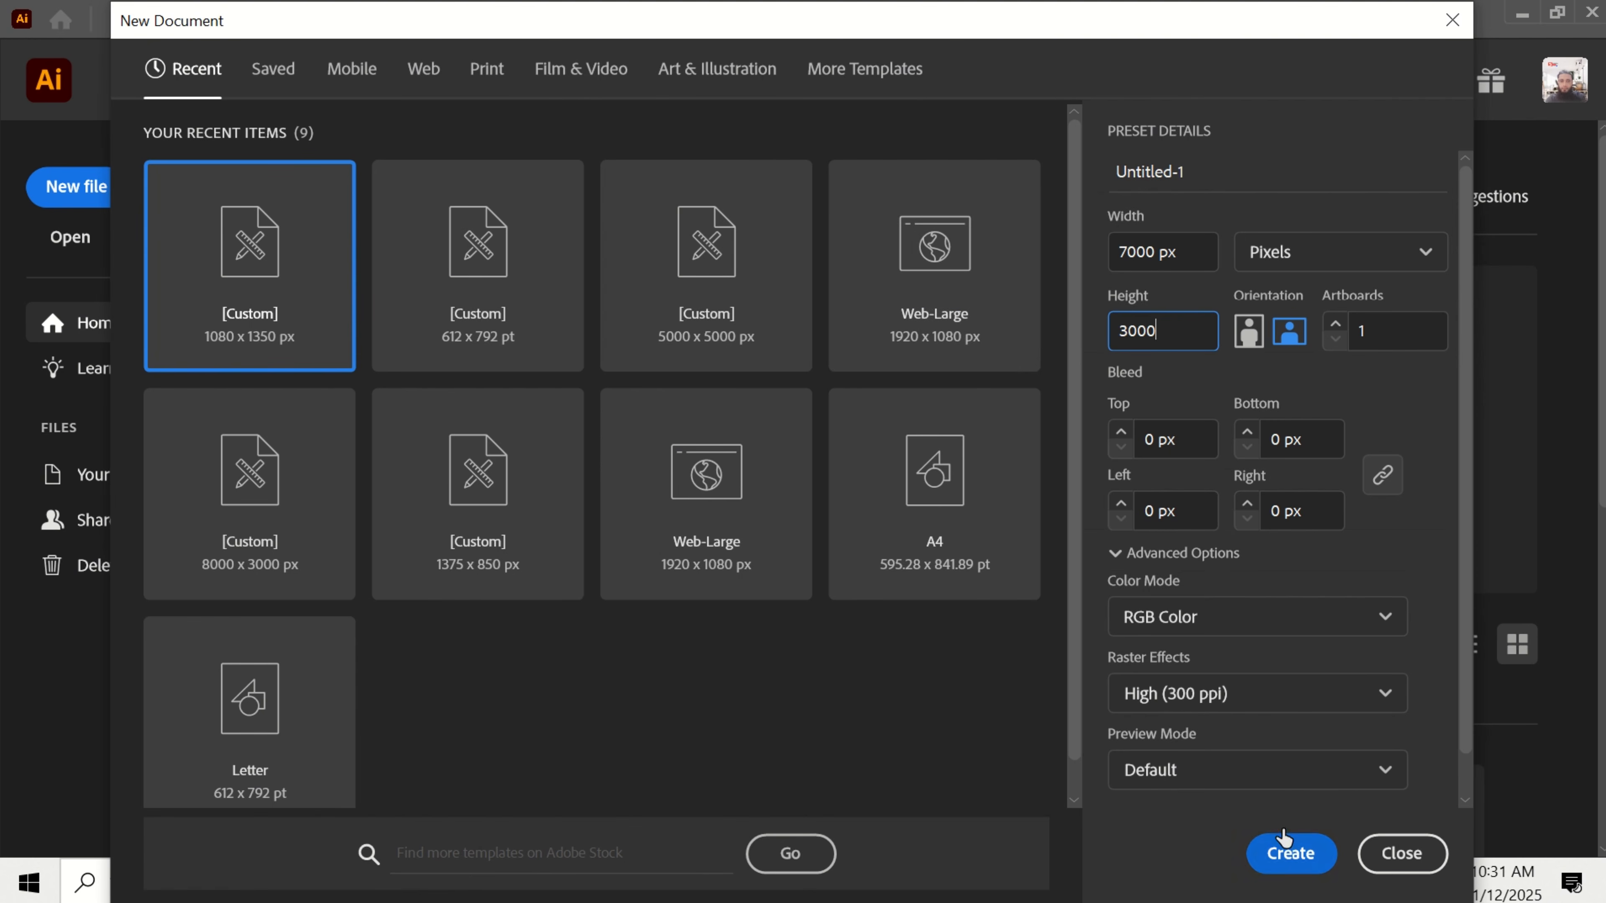
{"action": "left_click", "coordinate": [1223, 698]}
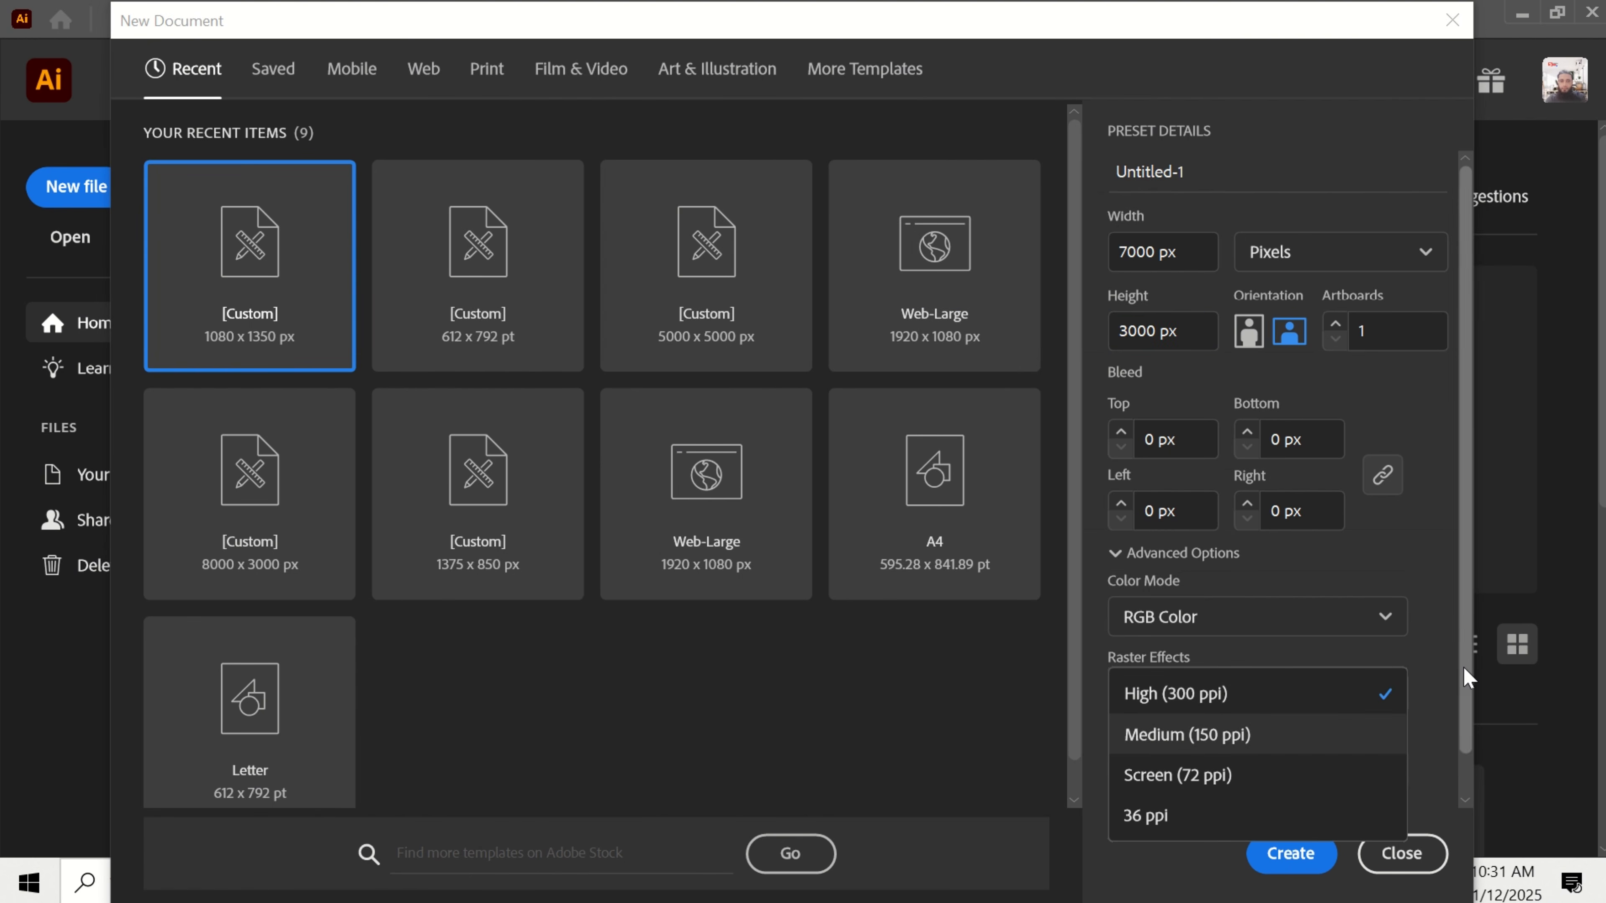
{"action": "left_click", "coordinate": [1470, 679]}
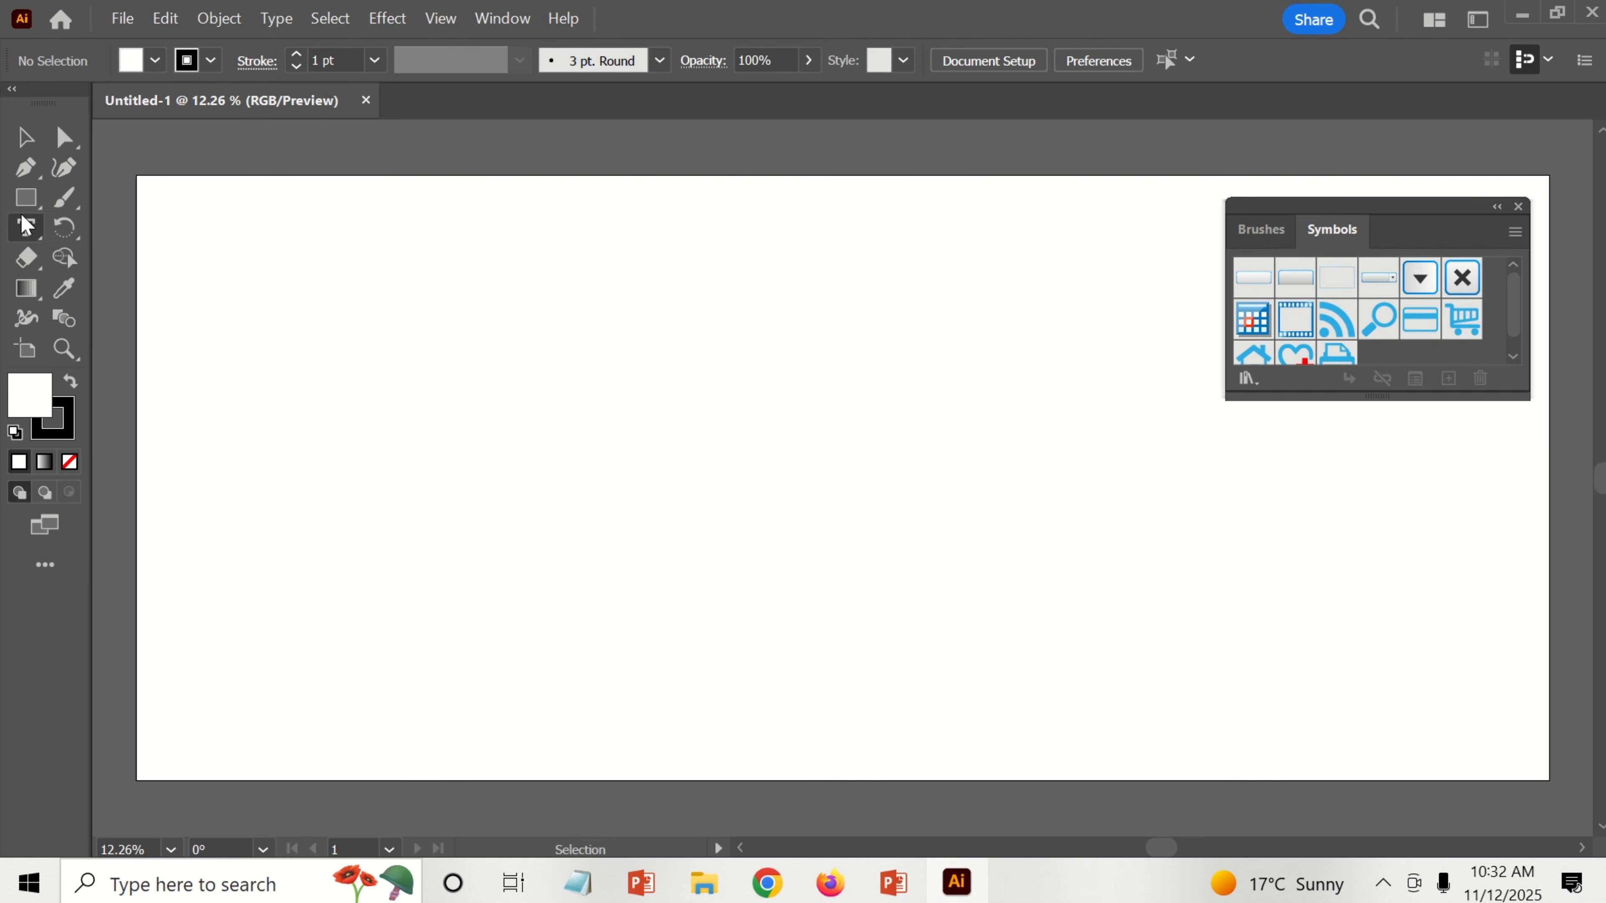
Step: Draw a rectangle about 2013 px wide and 887 px high, and place it above the artboard
{"action": "left_click", "coordinate": [30, 207]}
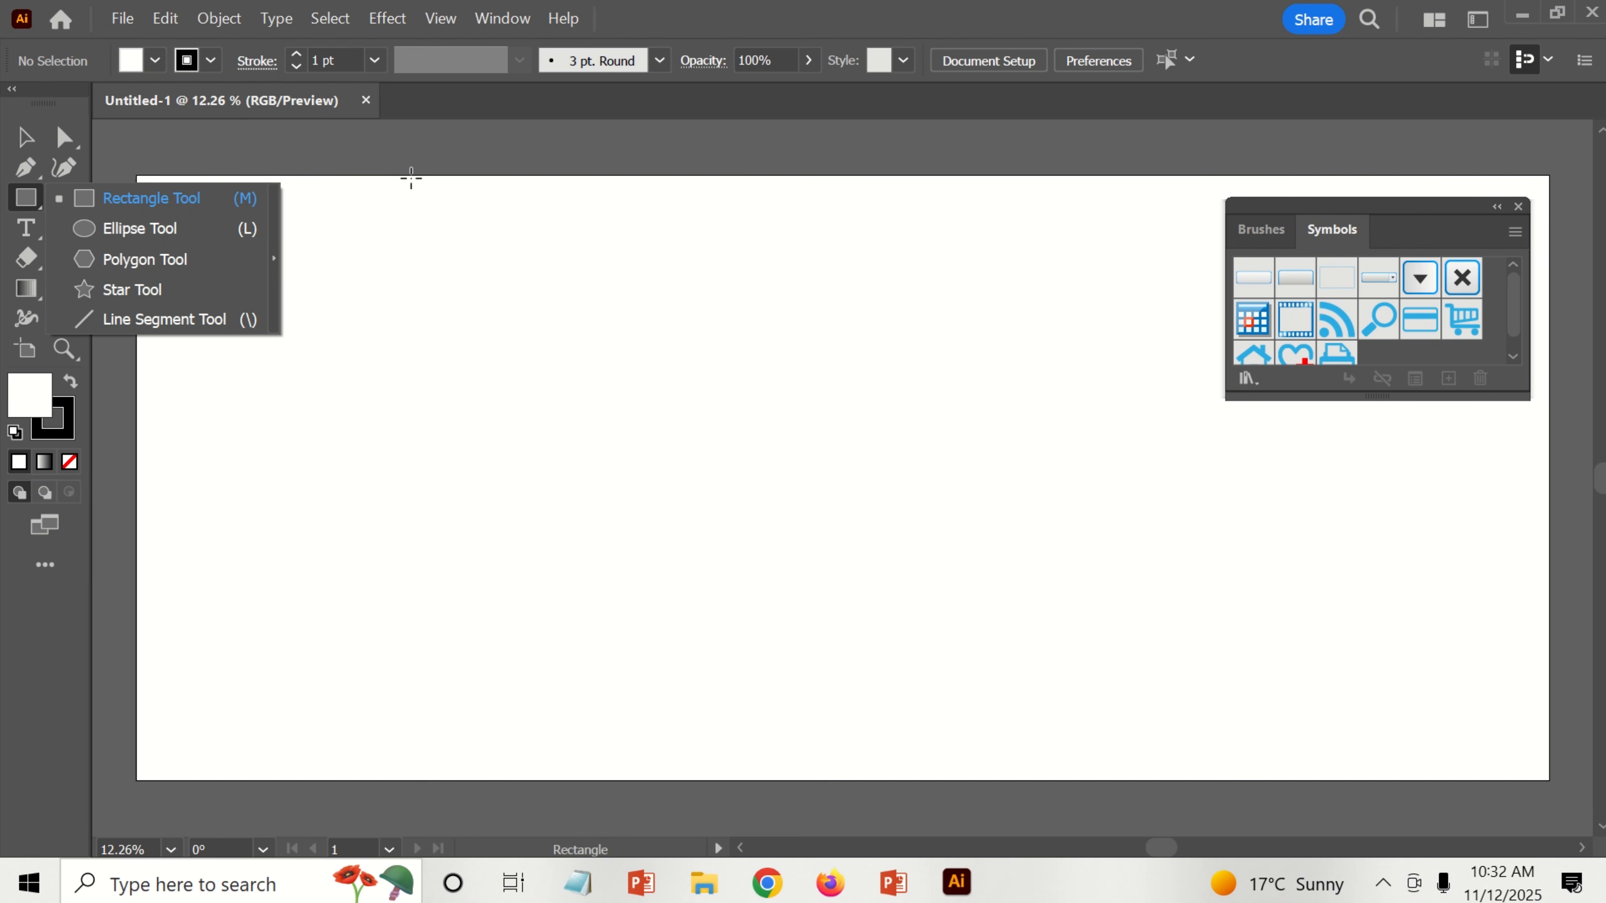
{"action": "left_click_drag", "start_coordinate": [384, 256], "coordinate": [792, 434]}
{"action": "key", "text": "ctrl+plus"}
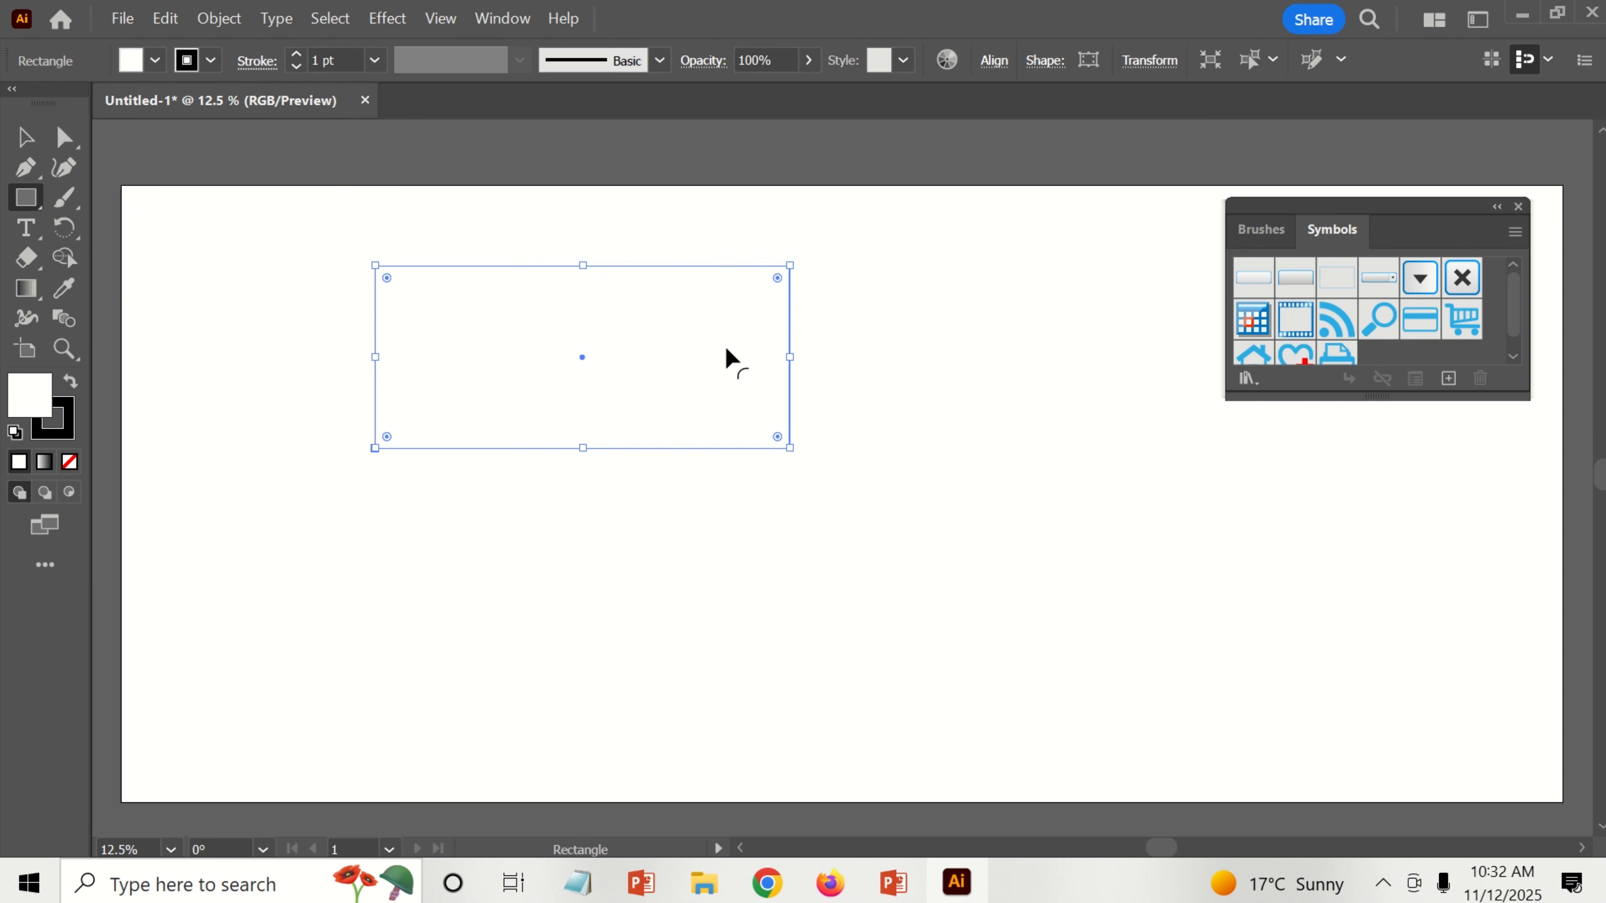
{"action": "key", "text": "ctrl+minus"}
{"action": "left_click_drag", "start_coordinate": [884, 442], "coordinate": [677, 484]}
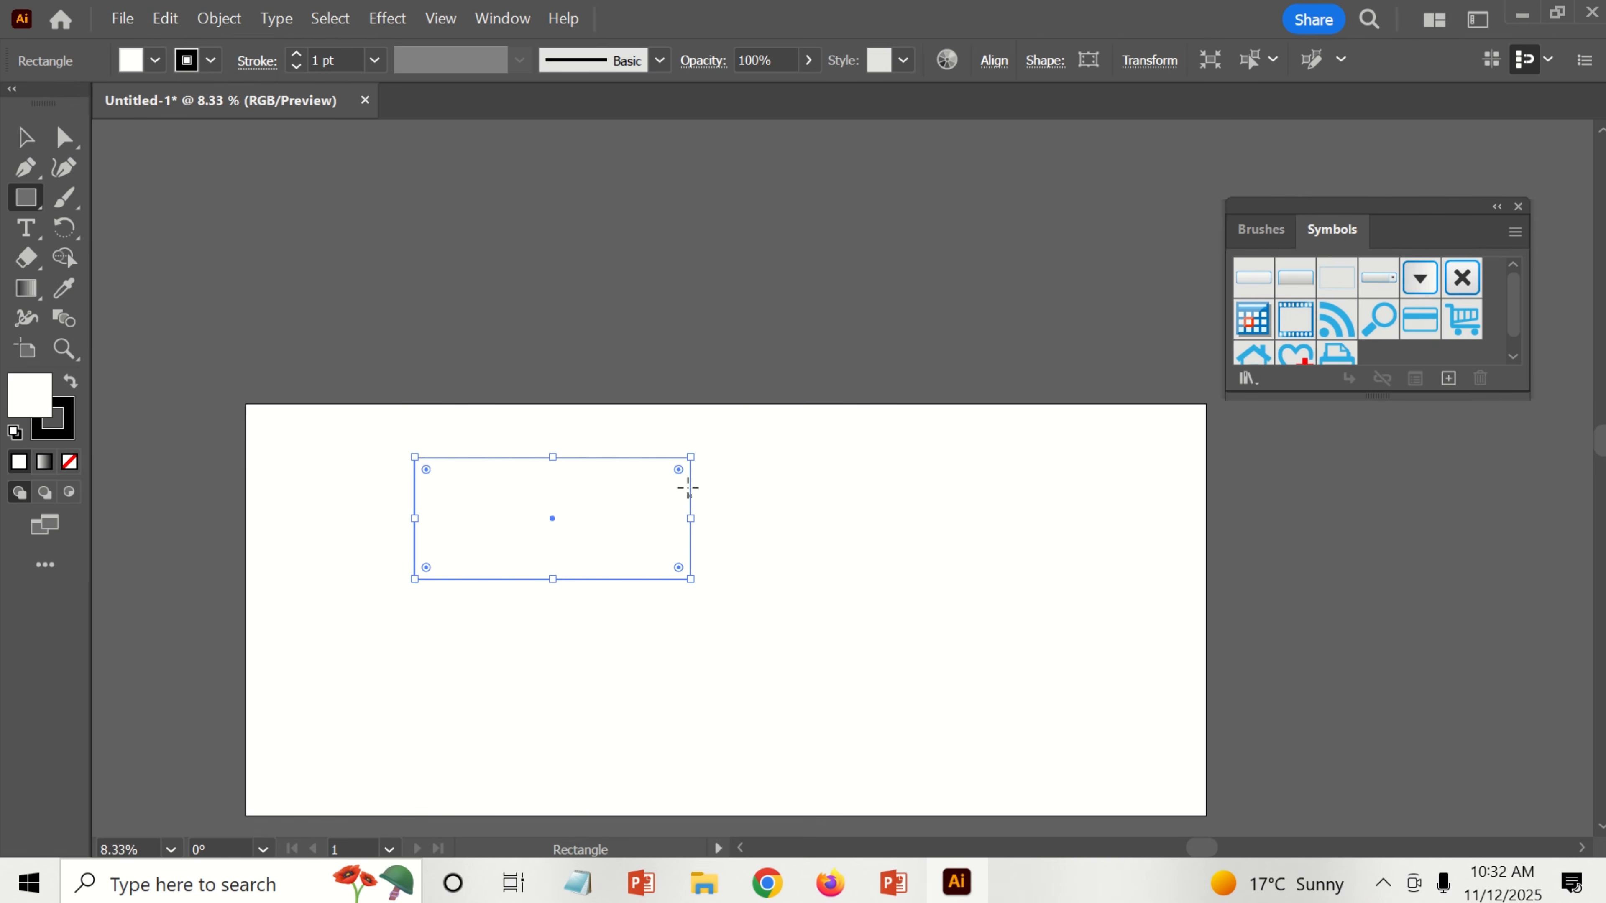
{"action": "left_click", "coordinate": [15, 138]}
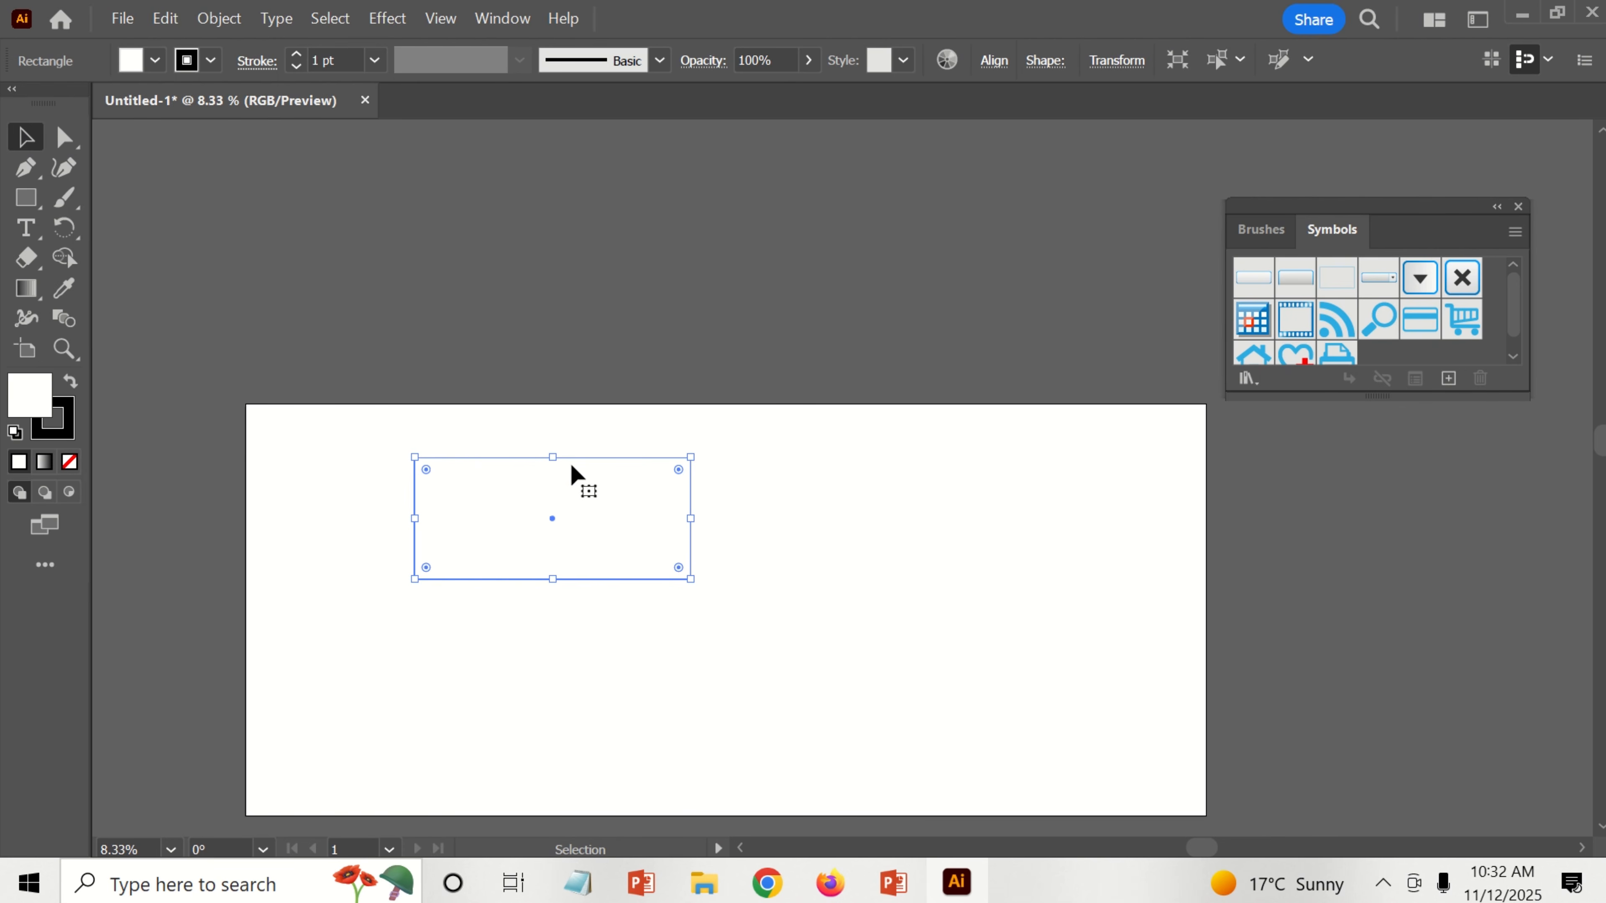
{"action": "left_click_drag", "start_coordinate": [572, 465], "coordinate": [589, 245]}
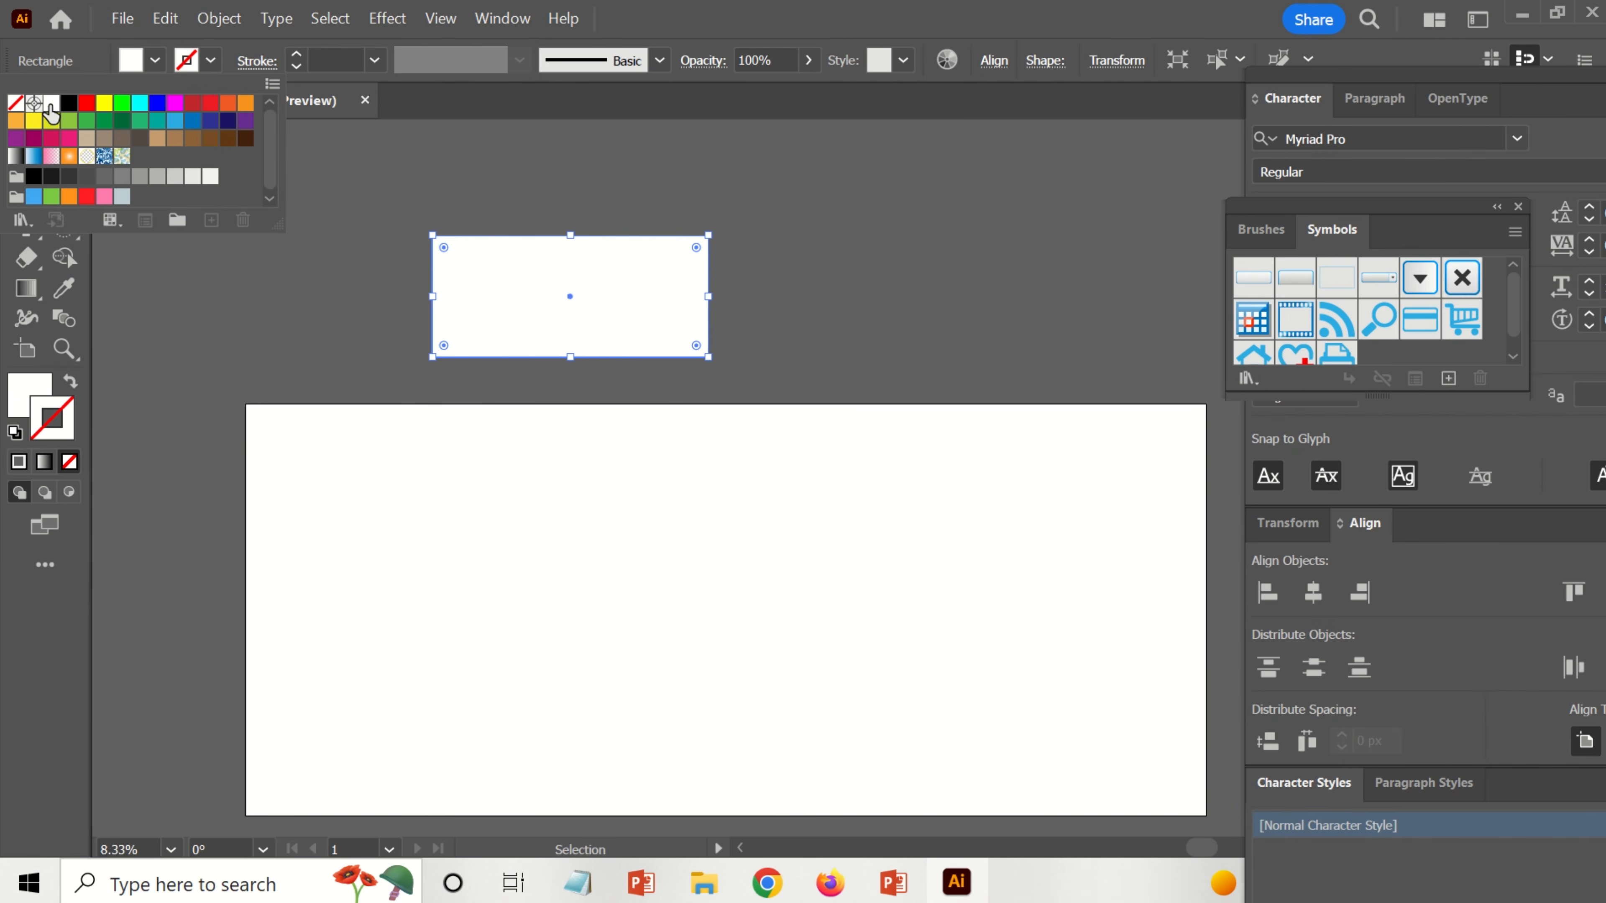
Step: Give the rectangle a white stroke with a weight of 18 pt
{"action": "left_click", "coordinate": [48, 107]}
{"action": "left_click", "coordinate": [374, 61]}
{"action": "left_click", "coordinate": [407, 617]}
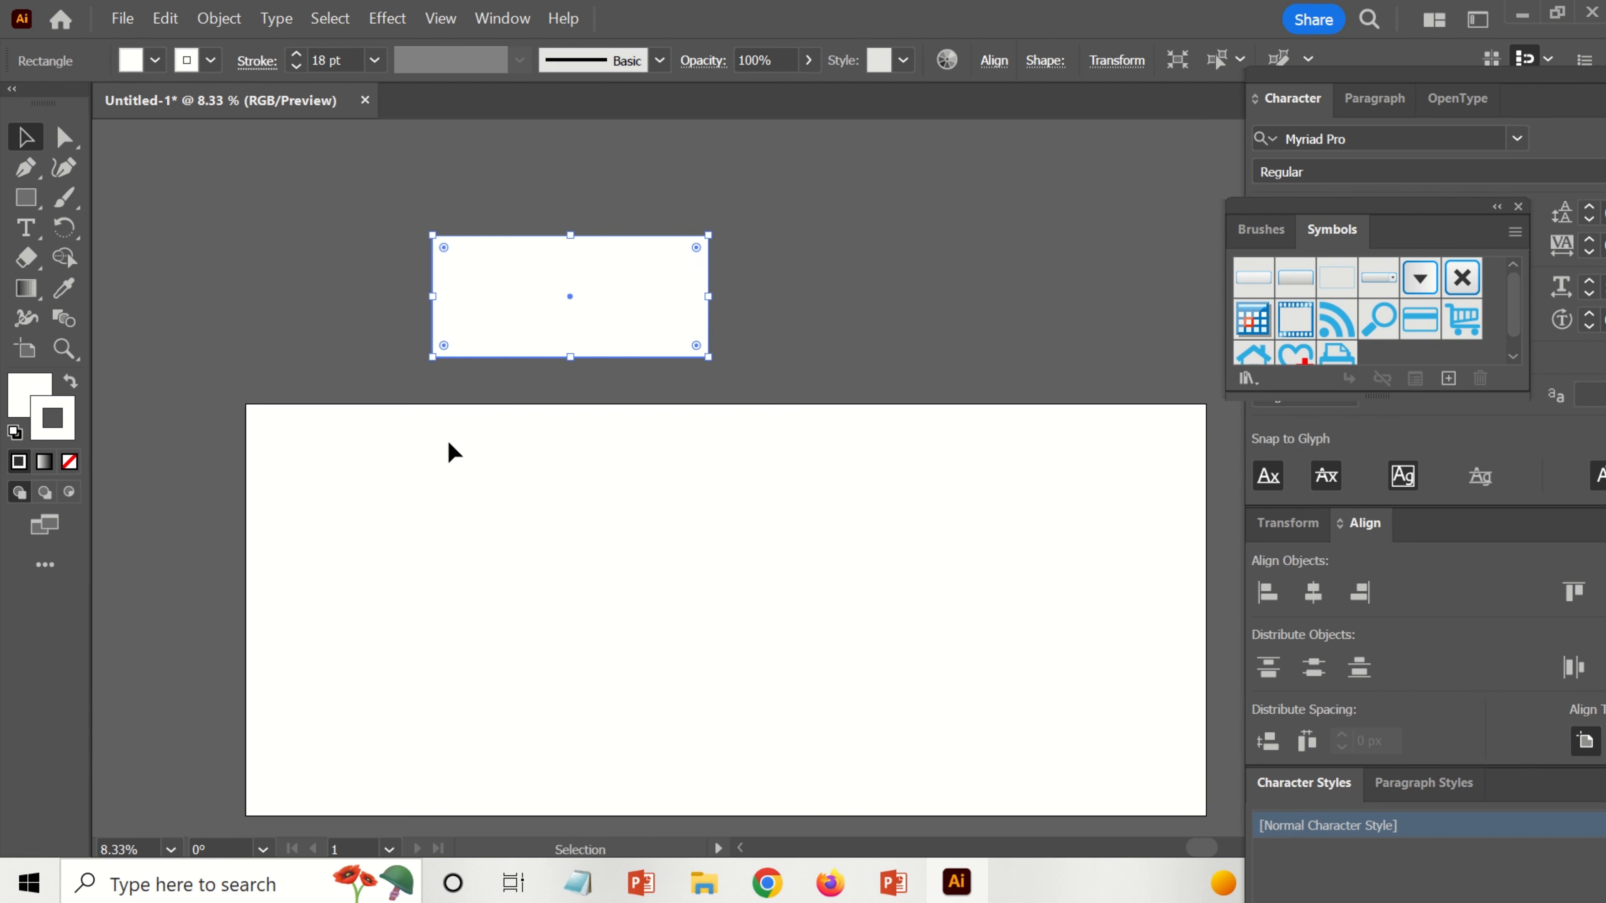
Step: Show the rectangle's Appearance attributes and fill it with the white-to-black gradient swatch
{"action": "left_click", "coordinate": [503, 19]}
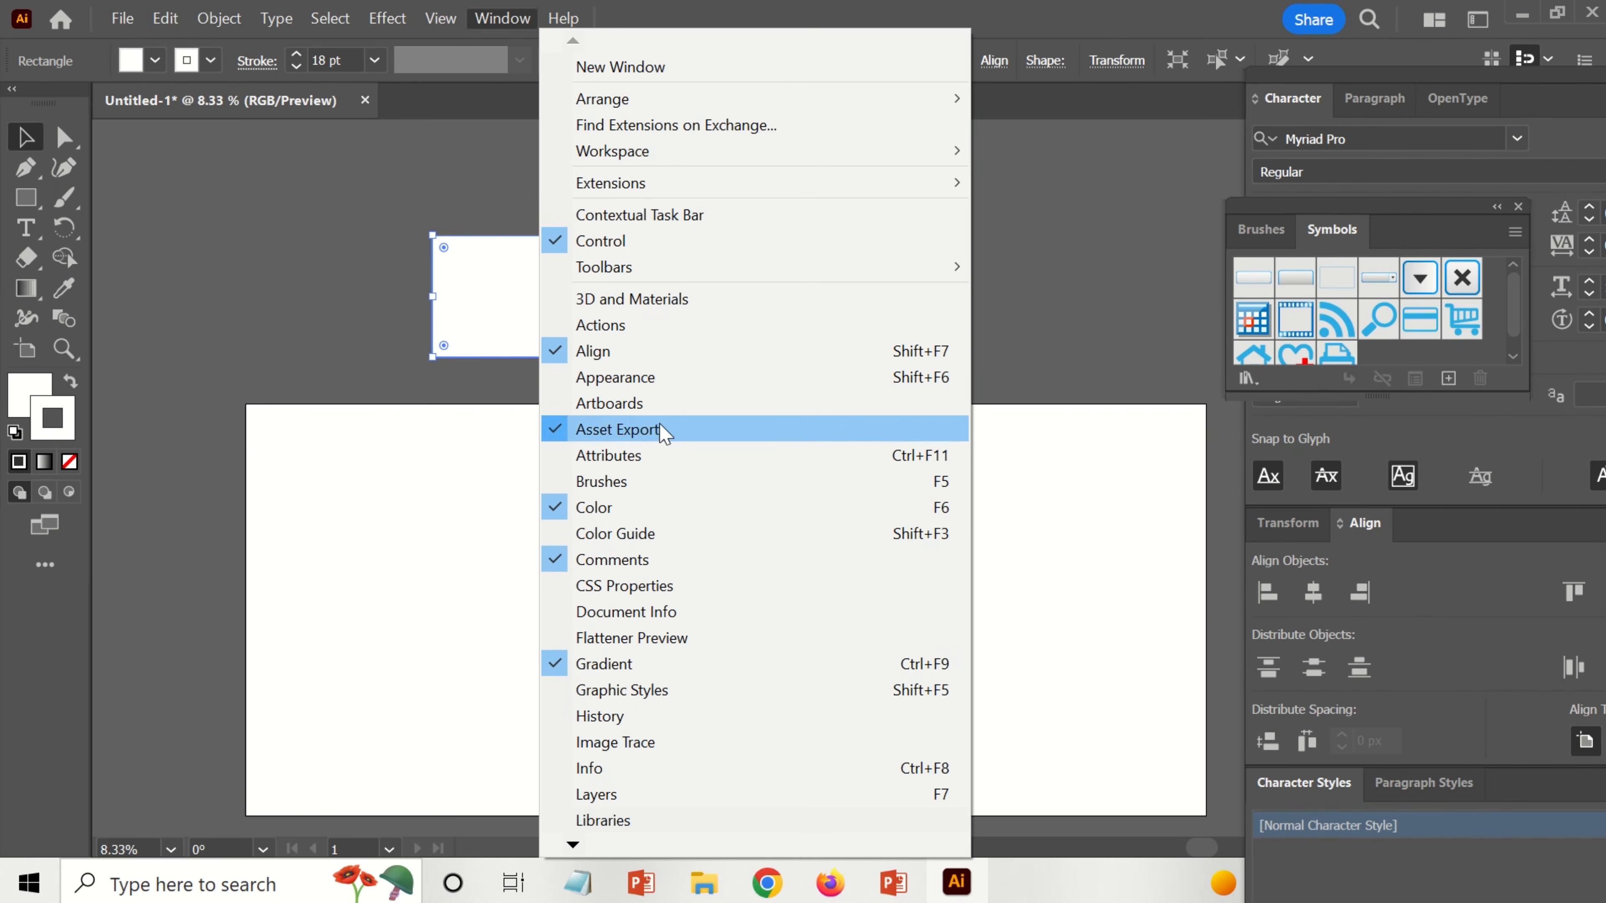
{"action": "left_click", "coordinate": [639, 377]}
{"action": "left_click", "coordinate": [968, 255]}
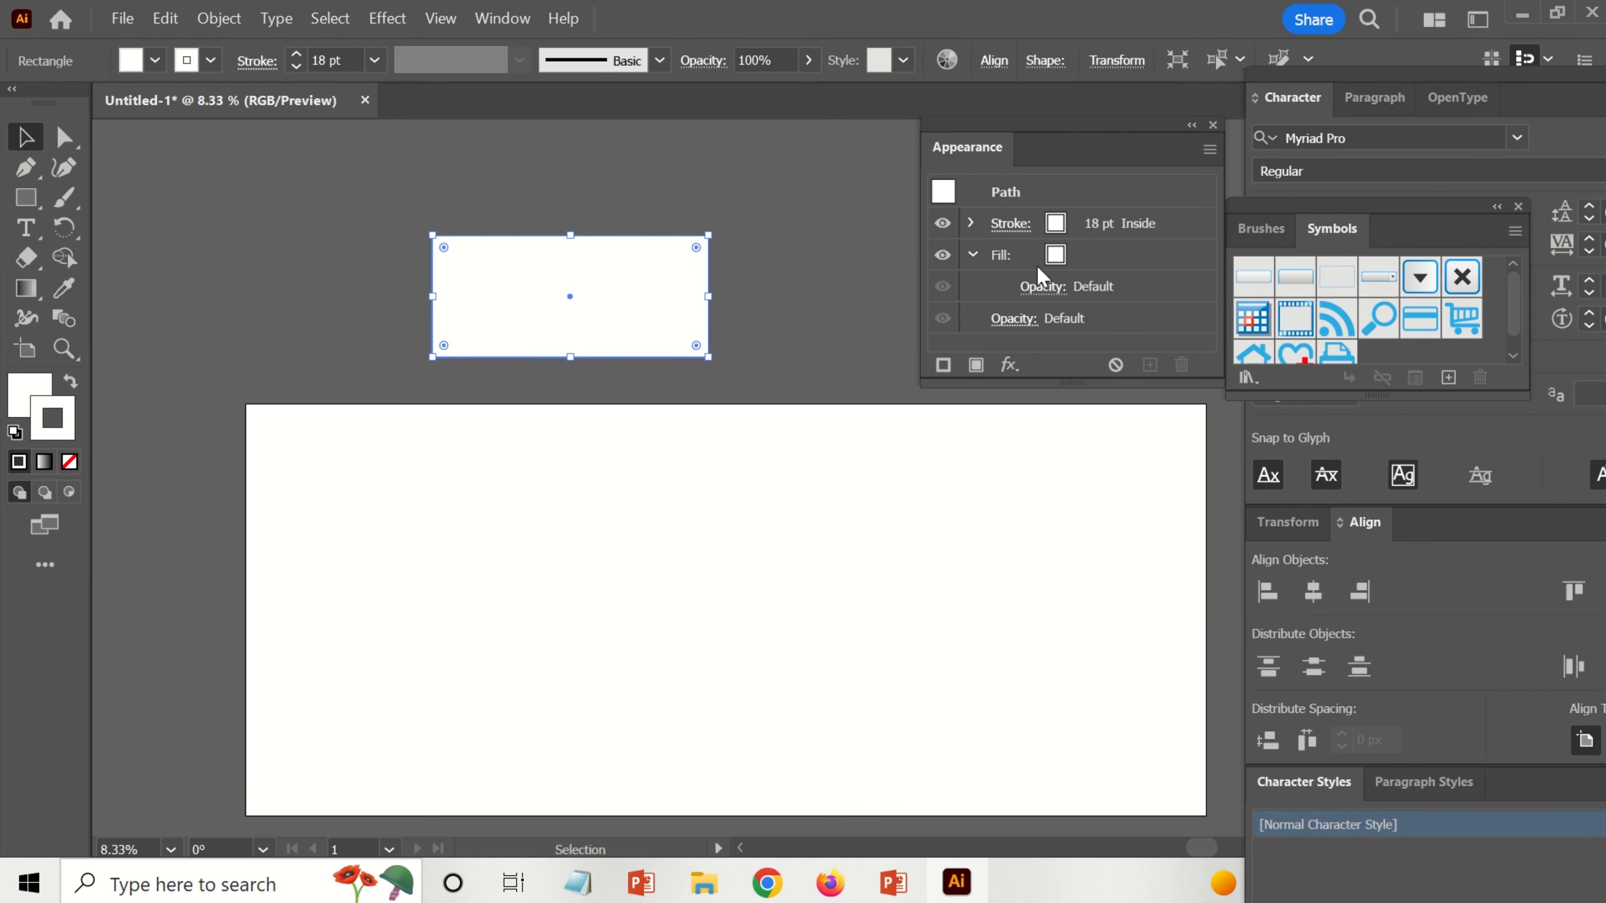
{"action": "left_click", "coordinate": [1059, 257]}
{"action": "left_click", "coordinate": [1079, 255]}
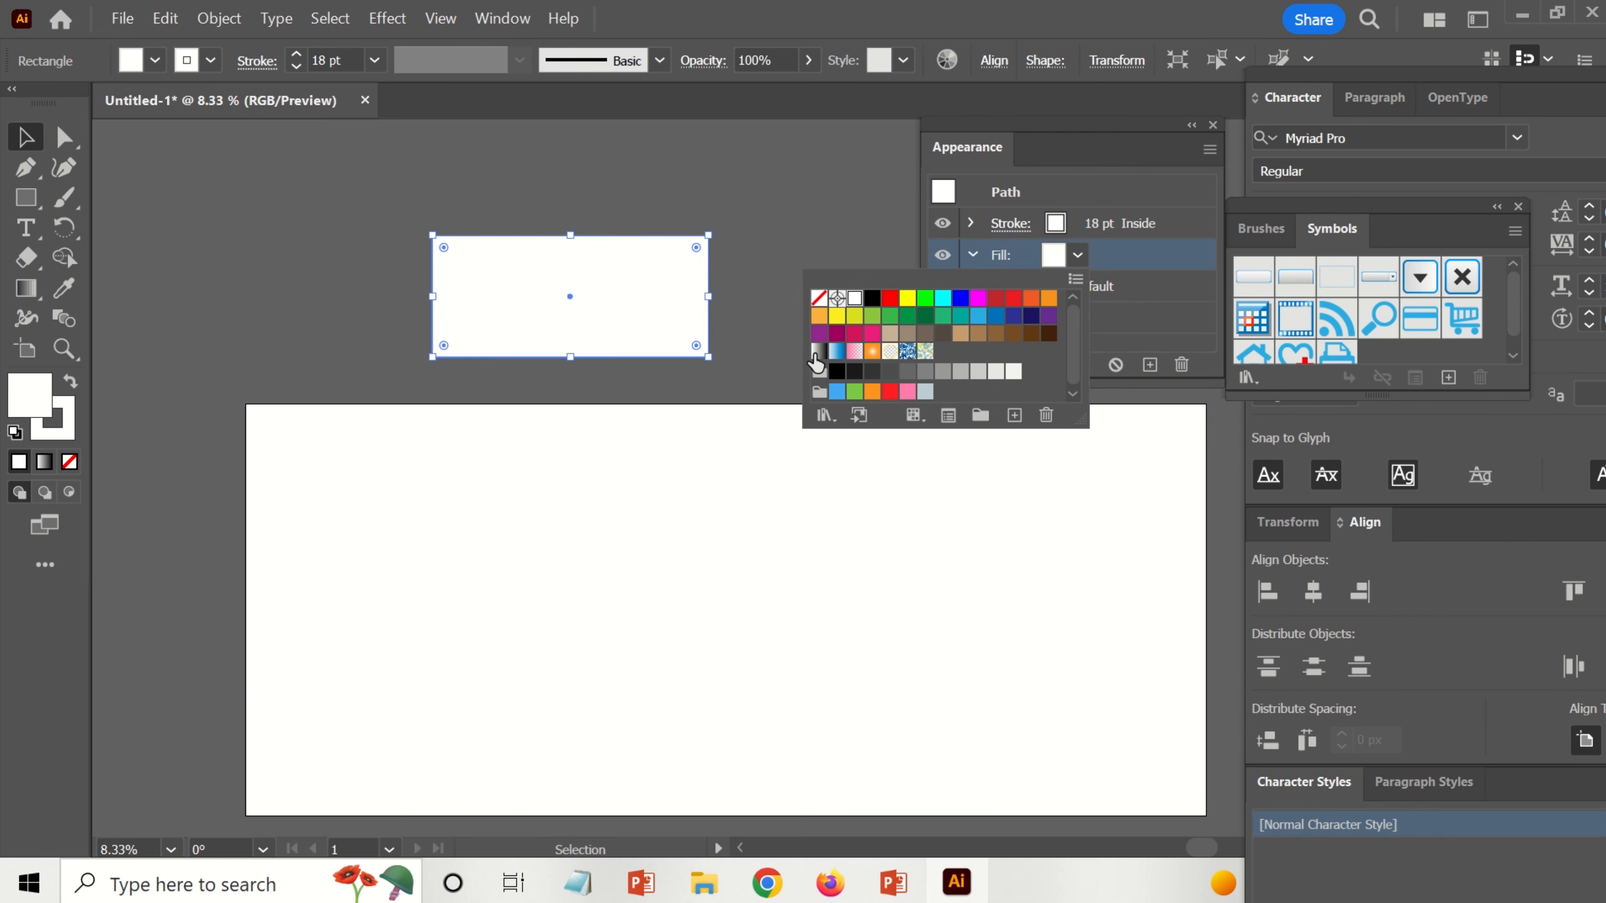
{"action": "left_click", "coordinate": [816, 354]}
Step: Set the opacity of the rectangle's fill to 10% in its Appearance attributes
{"action": "left_click", "coordinate": [1113, 223]}
{"action": "left_click", "coordinate": [1174, 223]}
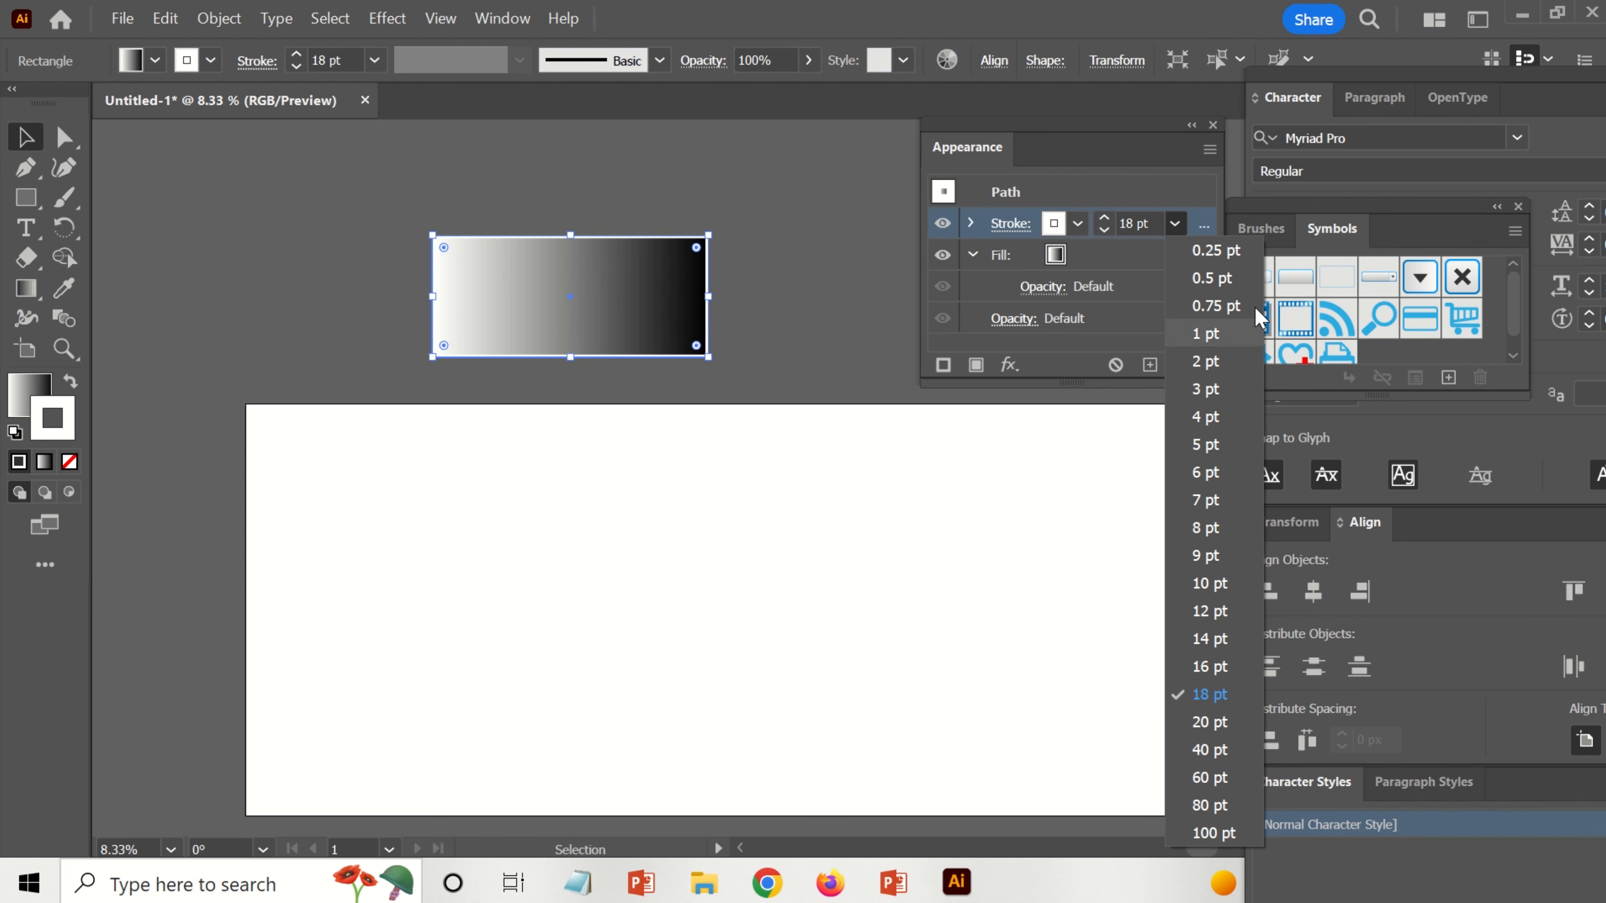
{"action": "left_click", "coordinate": [1111, 202]}
{"action": "left_click", "coordinate": [1061, 291]}
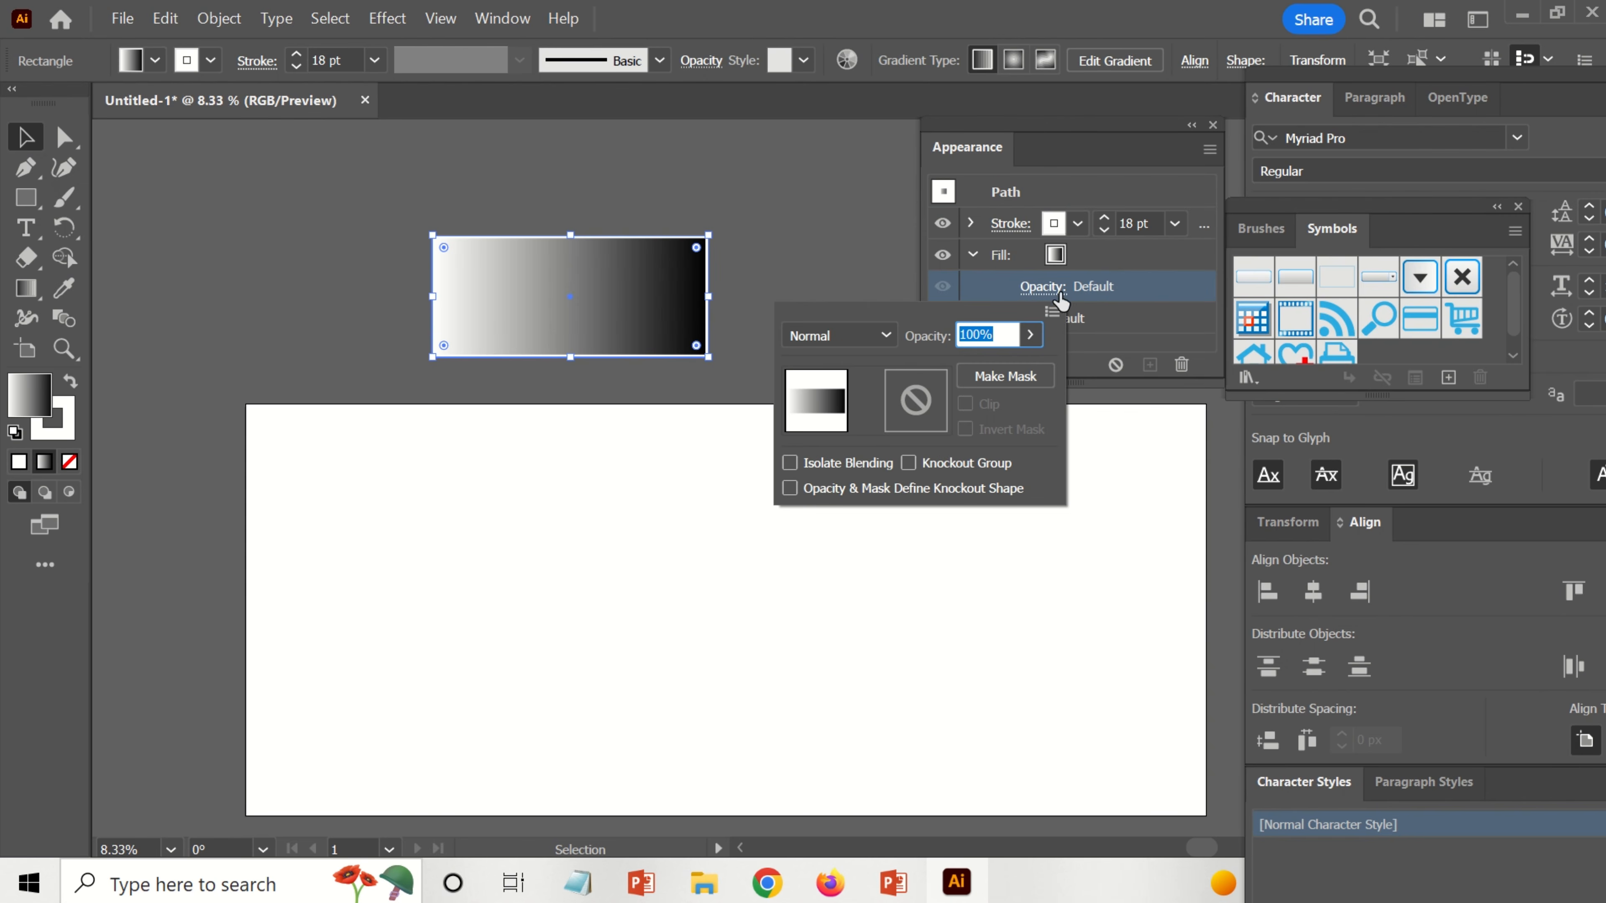
{"action": "type", "text": "10"}
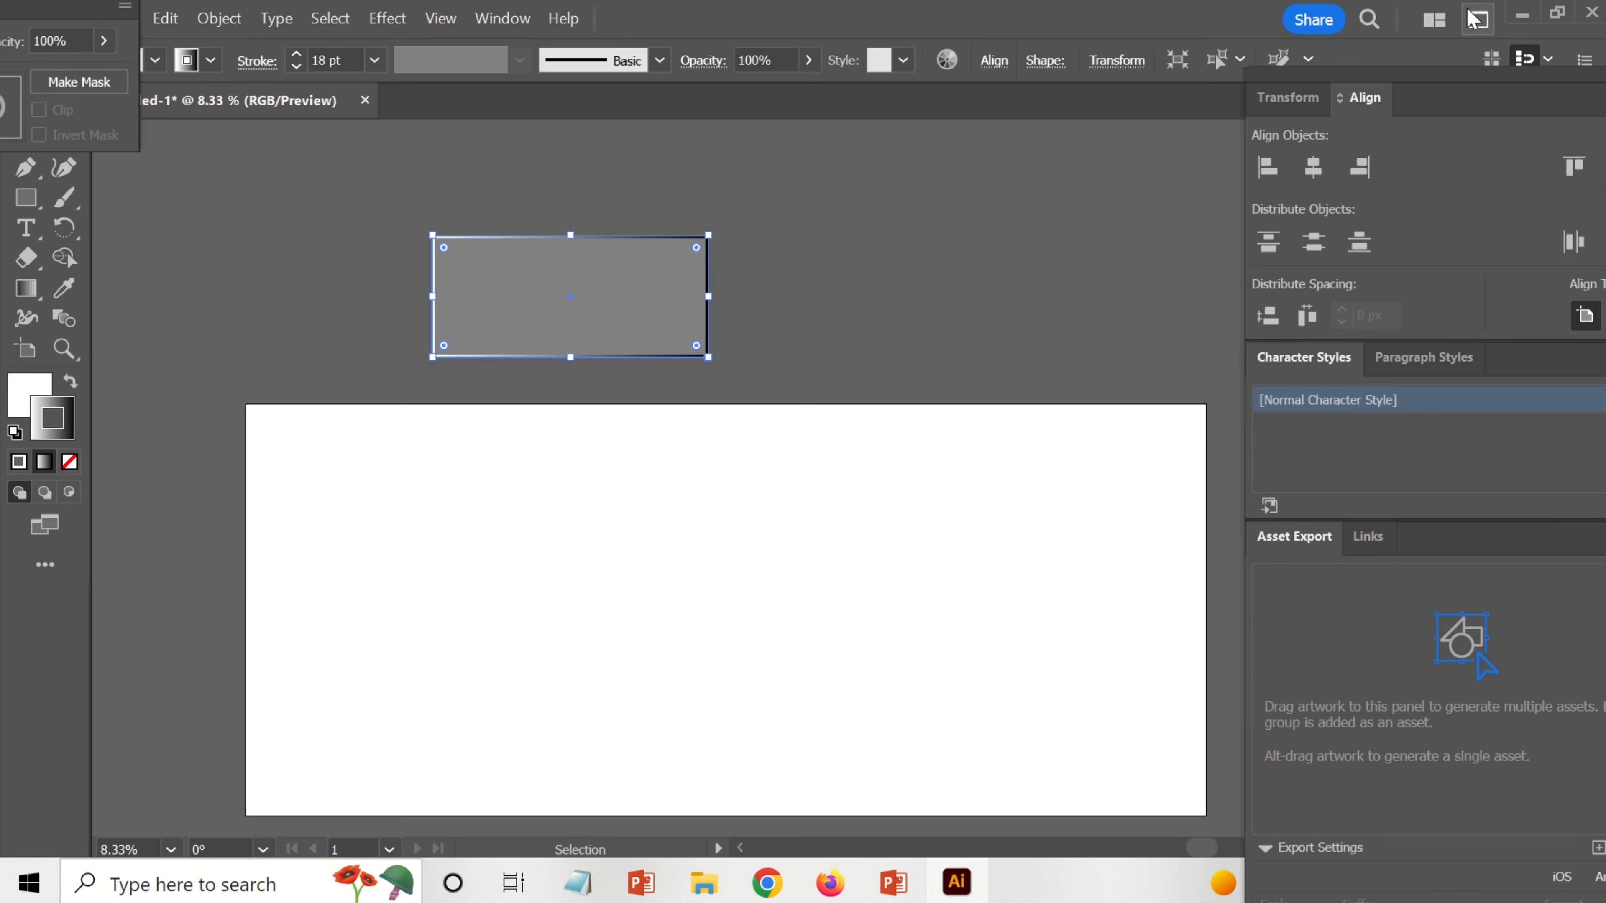
Step: Switch to the Essentials workspace and show the Gradient settings clear of the artwork
{"action": "left_click", "coordinate": [1478, 18]}
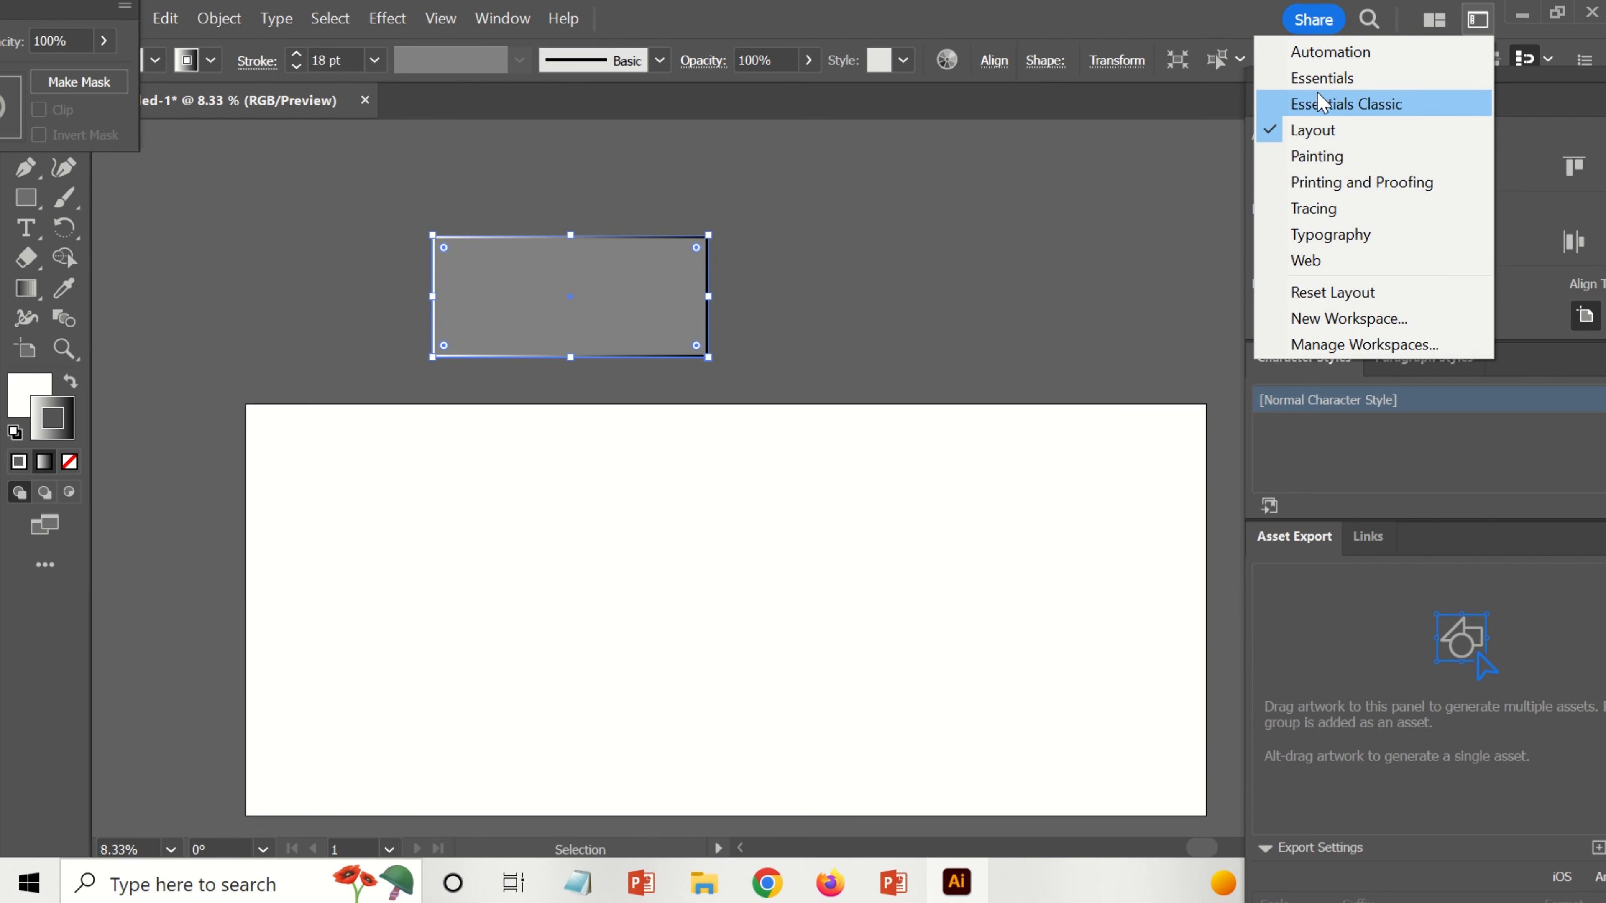
{"action": "left_click", "coordinate": [1328, 78]}
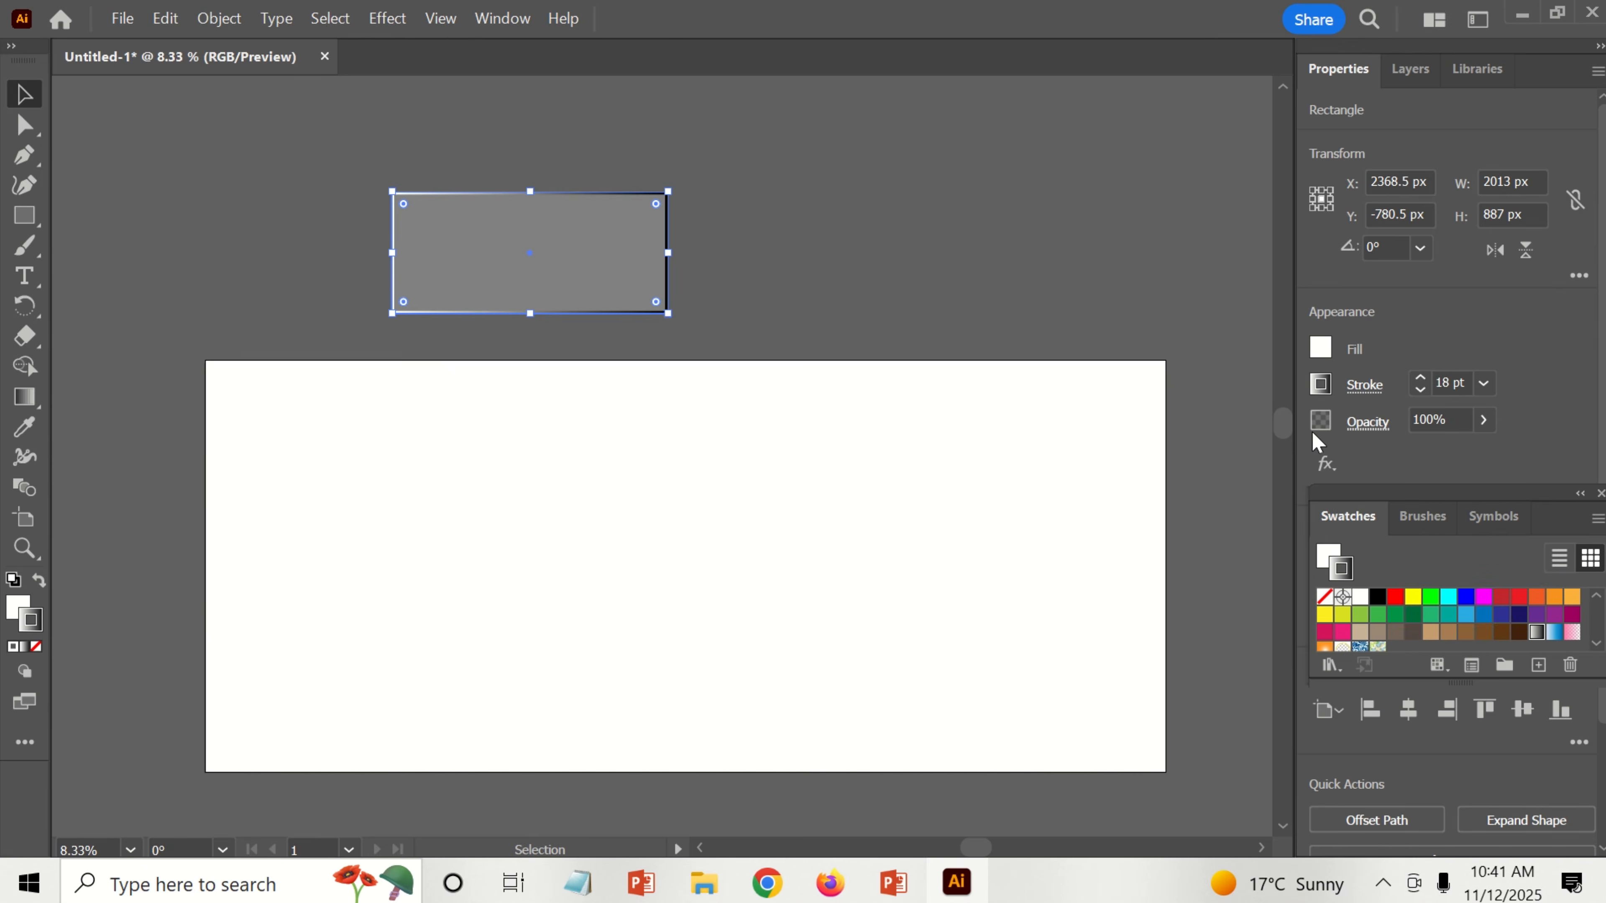
{"action": "left_click", "coordinate": [500, 17]}
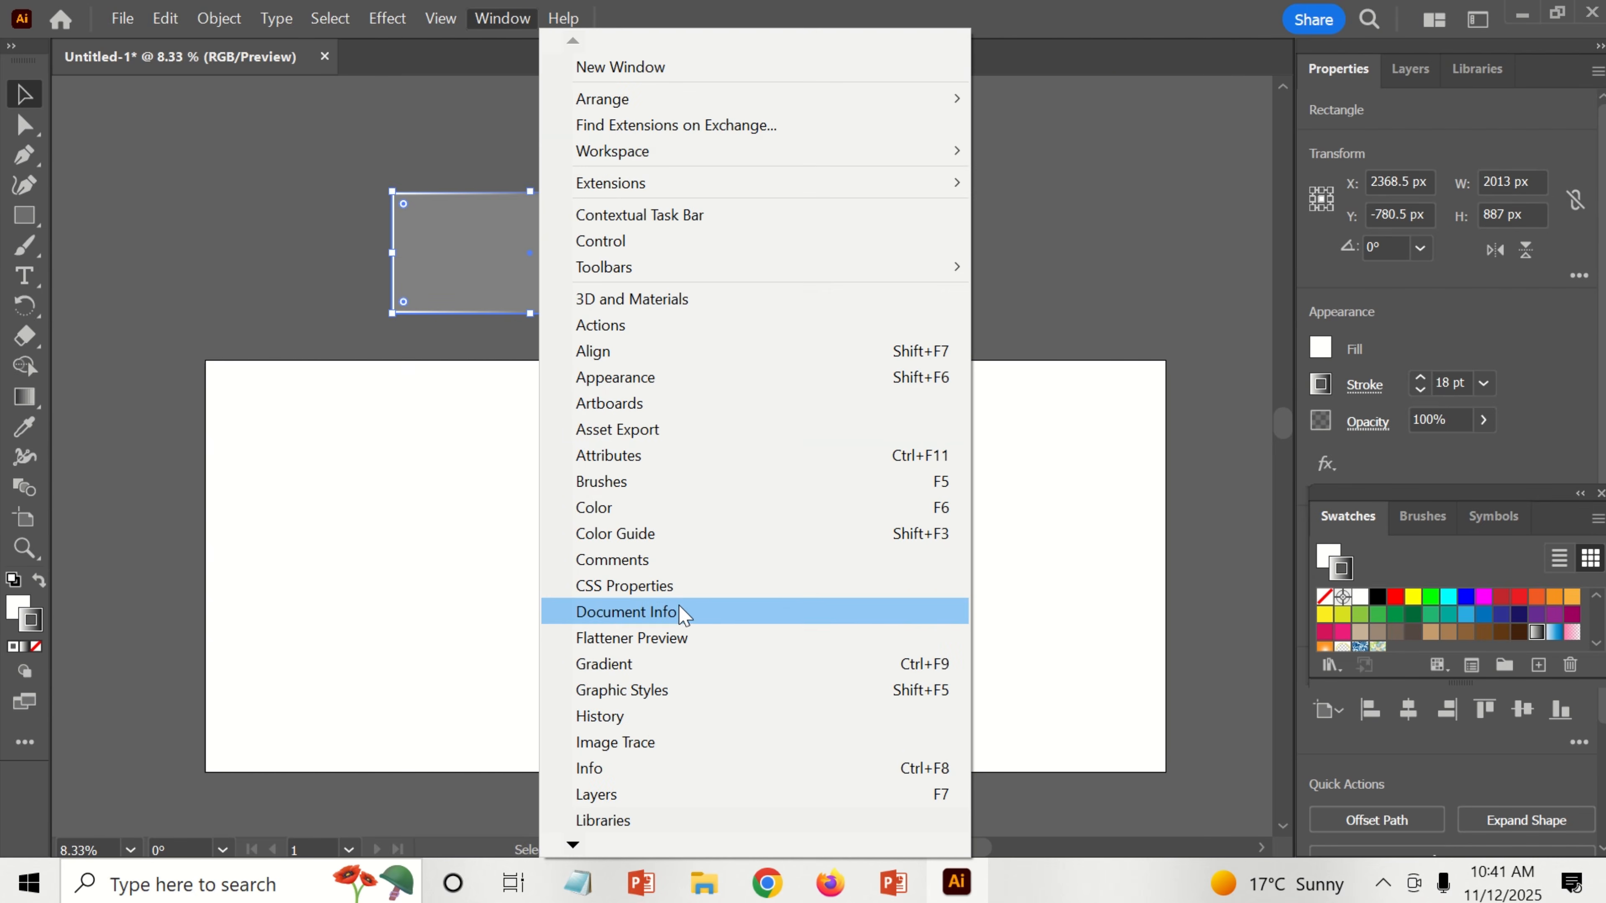
{"action": "left_click", "coordinate": [626, 664]}
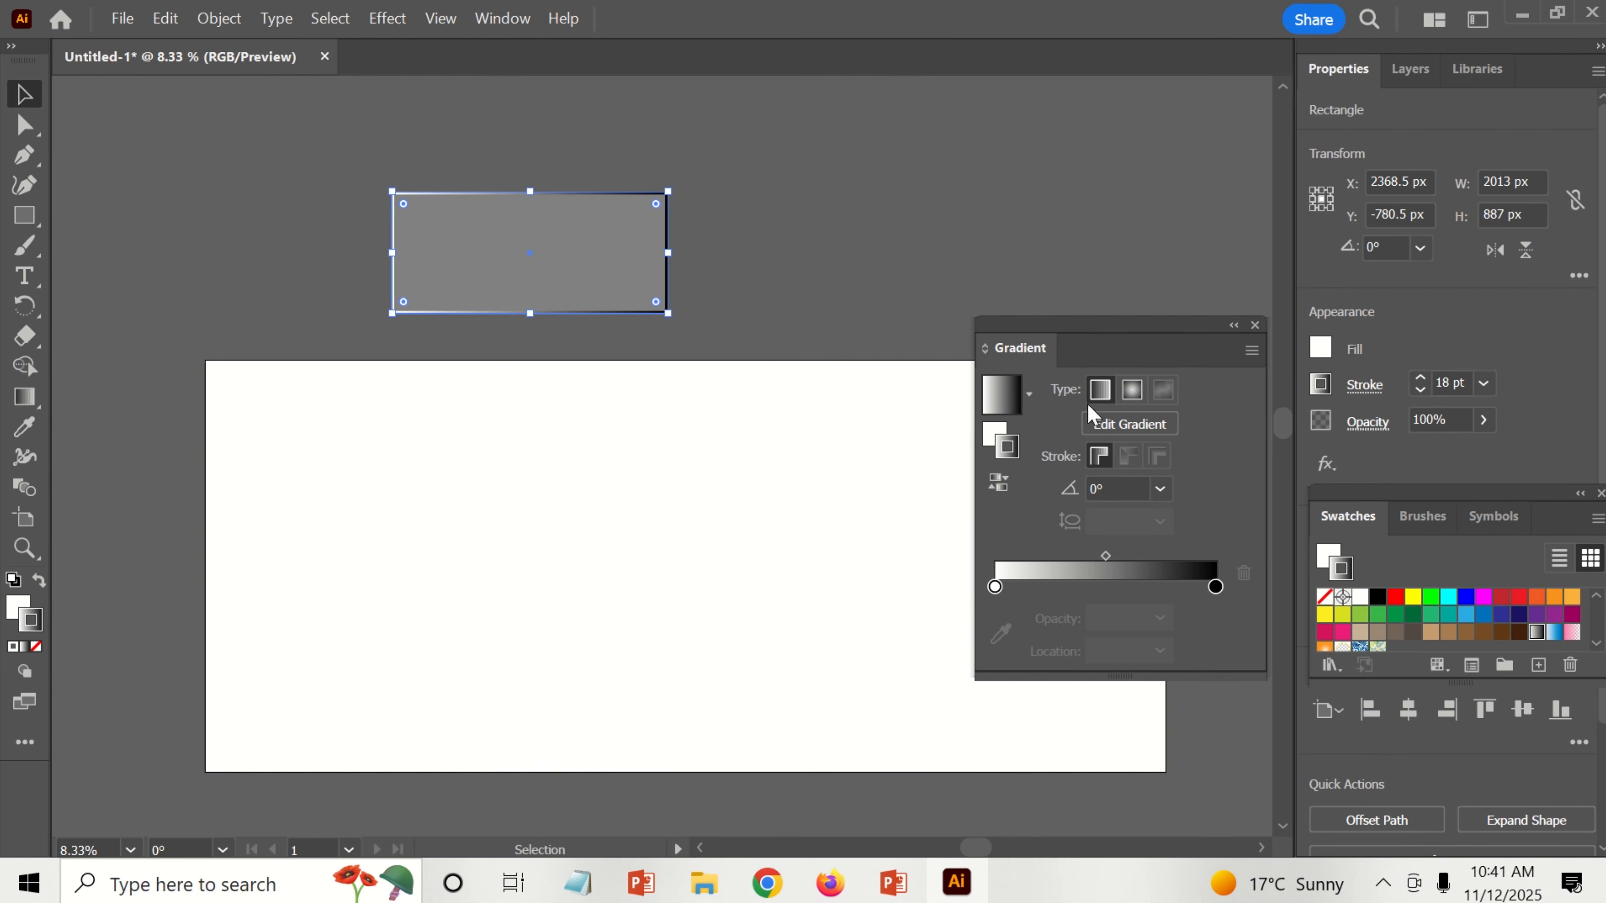
{"action": "left_click_drag", "start_coordinate": [1127, 325], "coordinate": [1220, 126]}
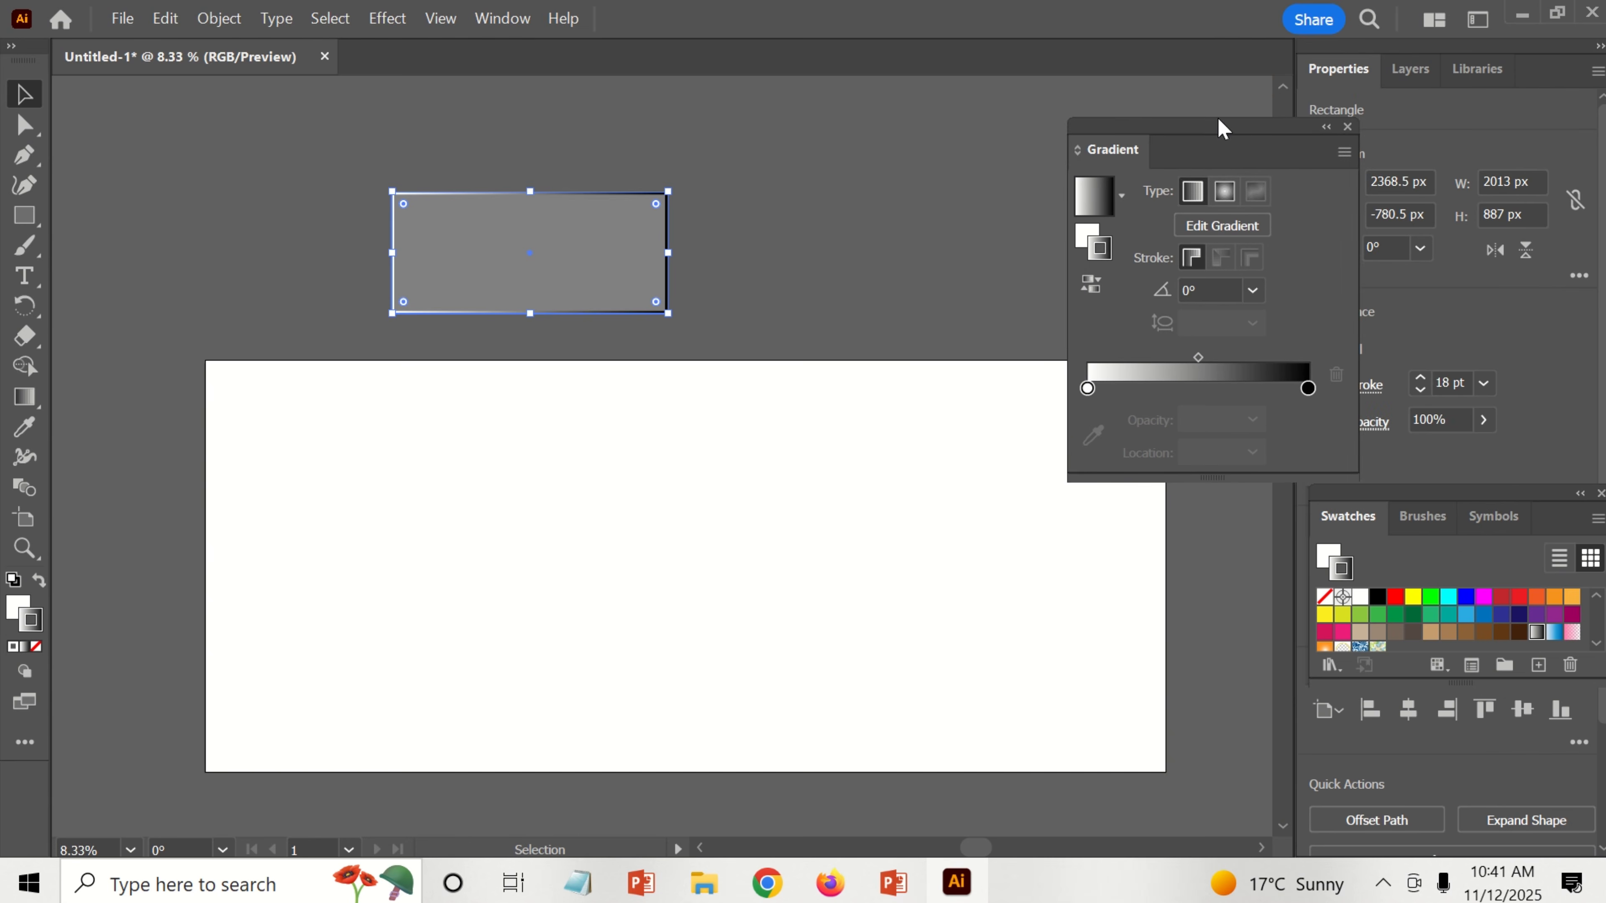
Step: Change the black end stop of the rectangle's stroke gradient to white (FFFFFF)
{"action": "left_click", "coordinate": [1088, 388]}
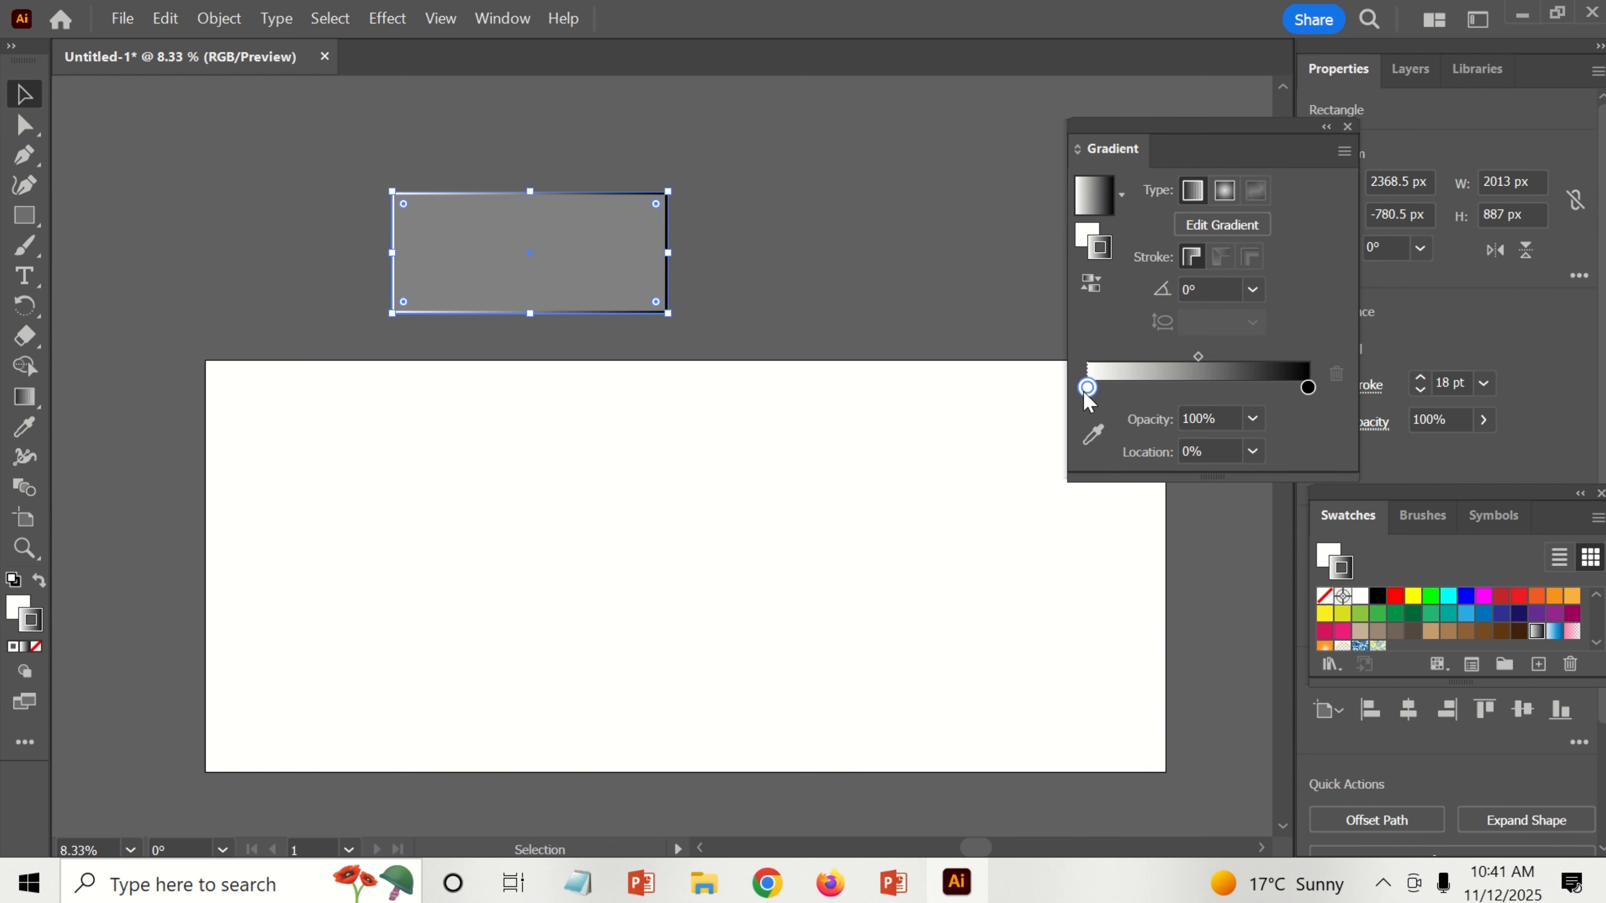
{"action": "left_click", "coordinate": [1308, 388]}
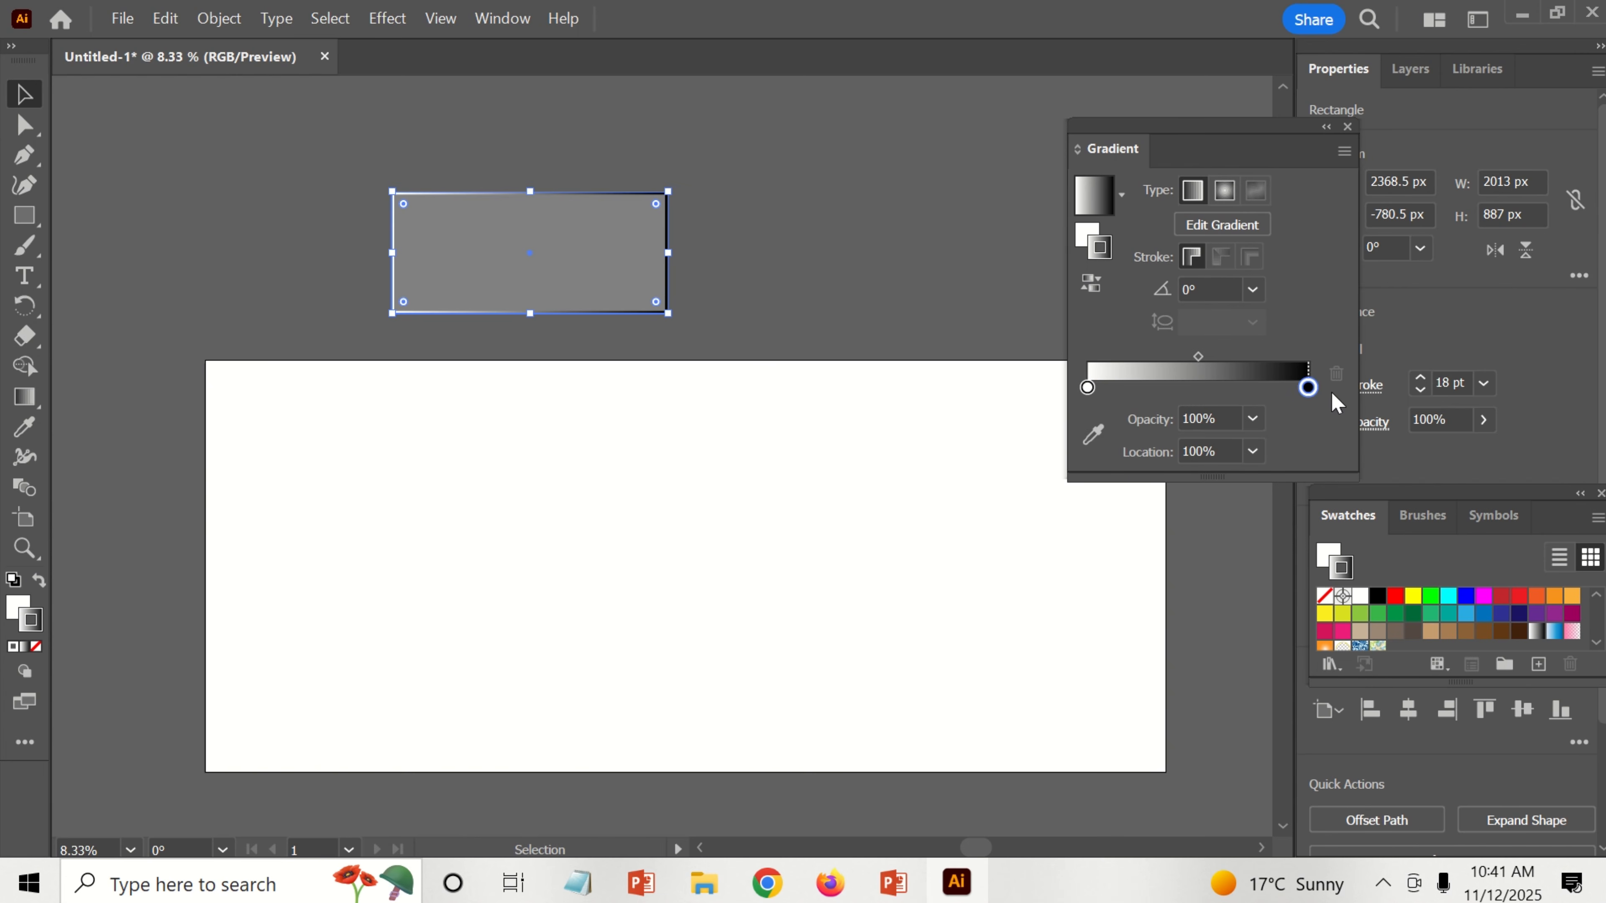
{"action": "double_click", "coordinate": [1308, 388]}
{"action": "left_click", "coordinate": [1041, 608]}
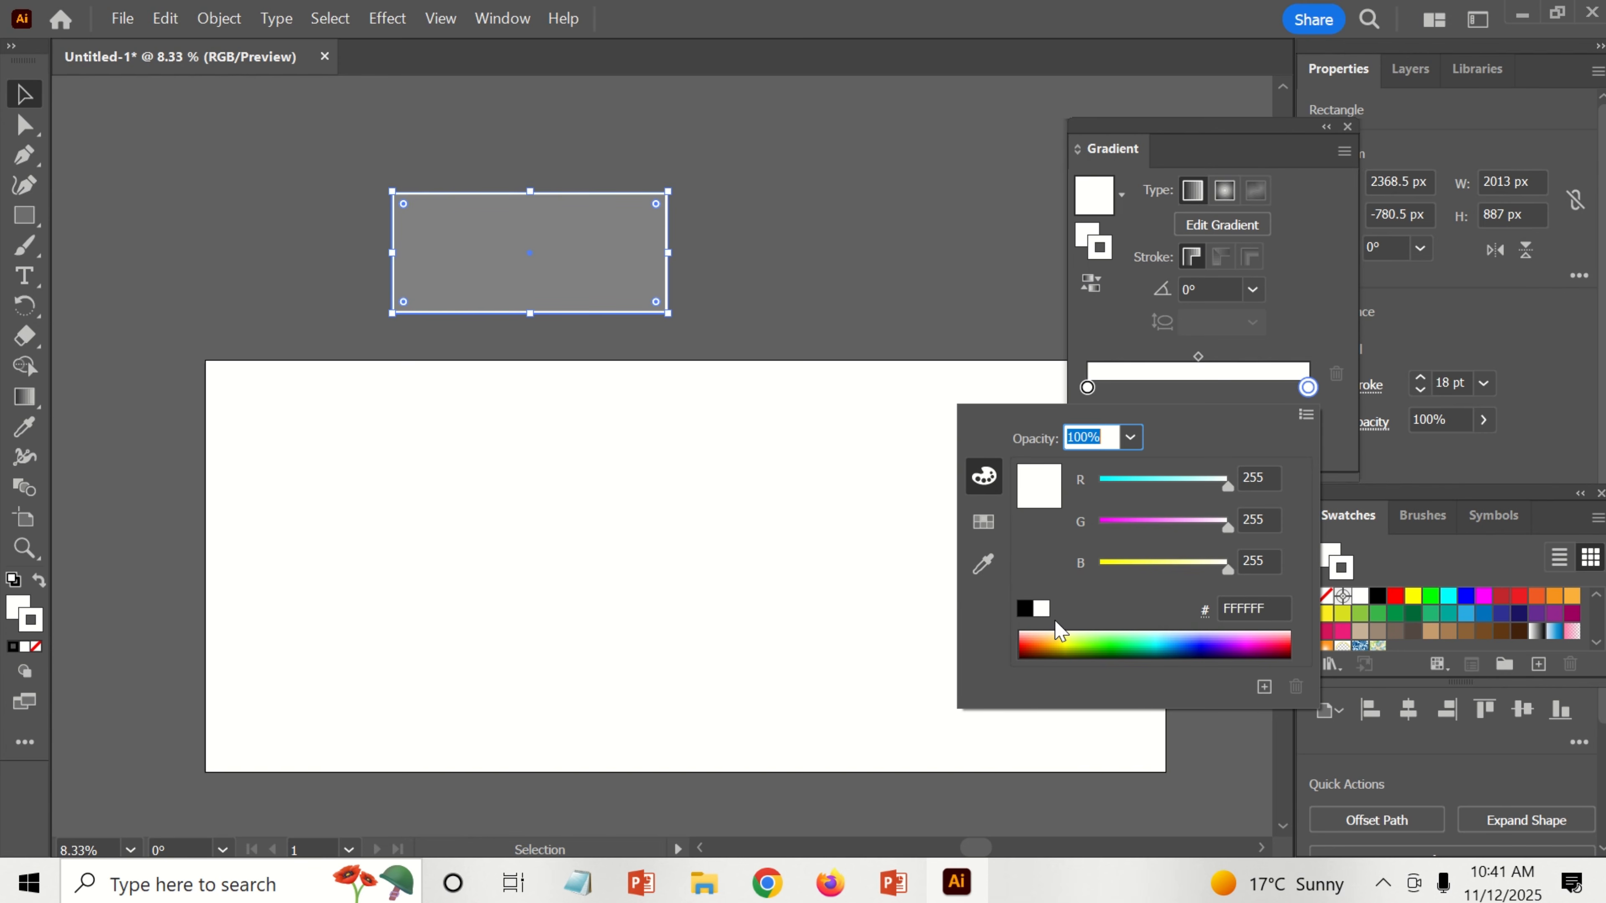
{"action": "left_click", "coordinate": [1273, 375]}
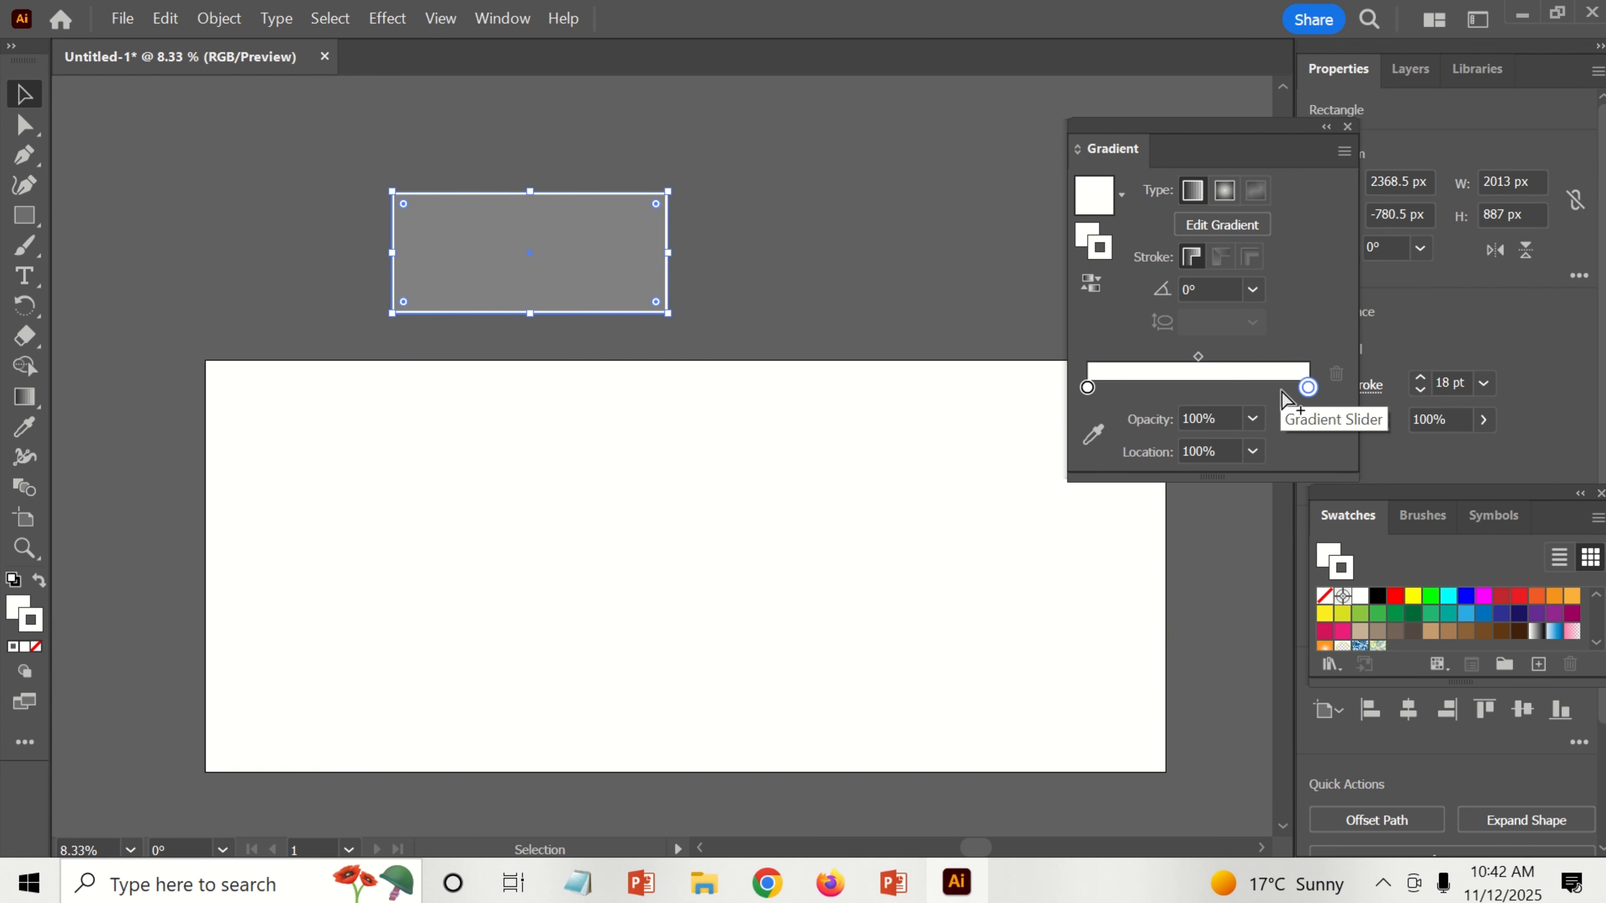
Step: Add a stroke gradient stop at about 80% location and set its opacity to 80%
{"action": "left_click_drag", "start_coordinate": [1282, 391], "coordinate": [1272, 404]}
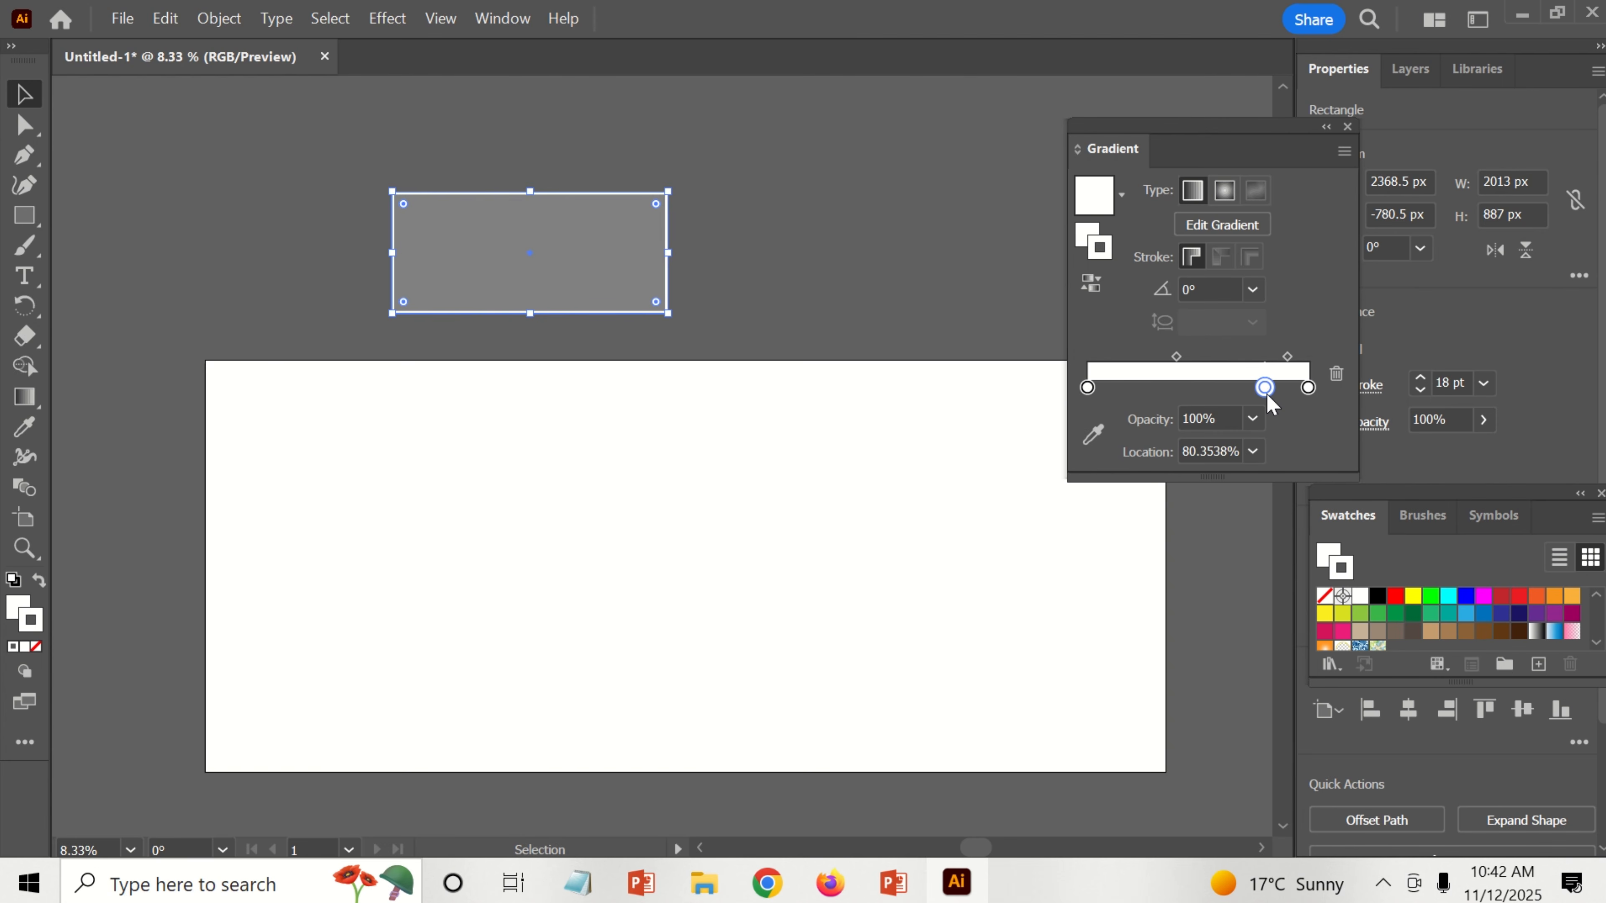
{"action": "left_click", "coordinate": [1220, 452]}
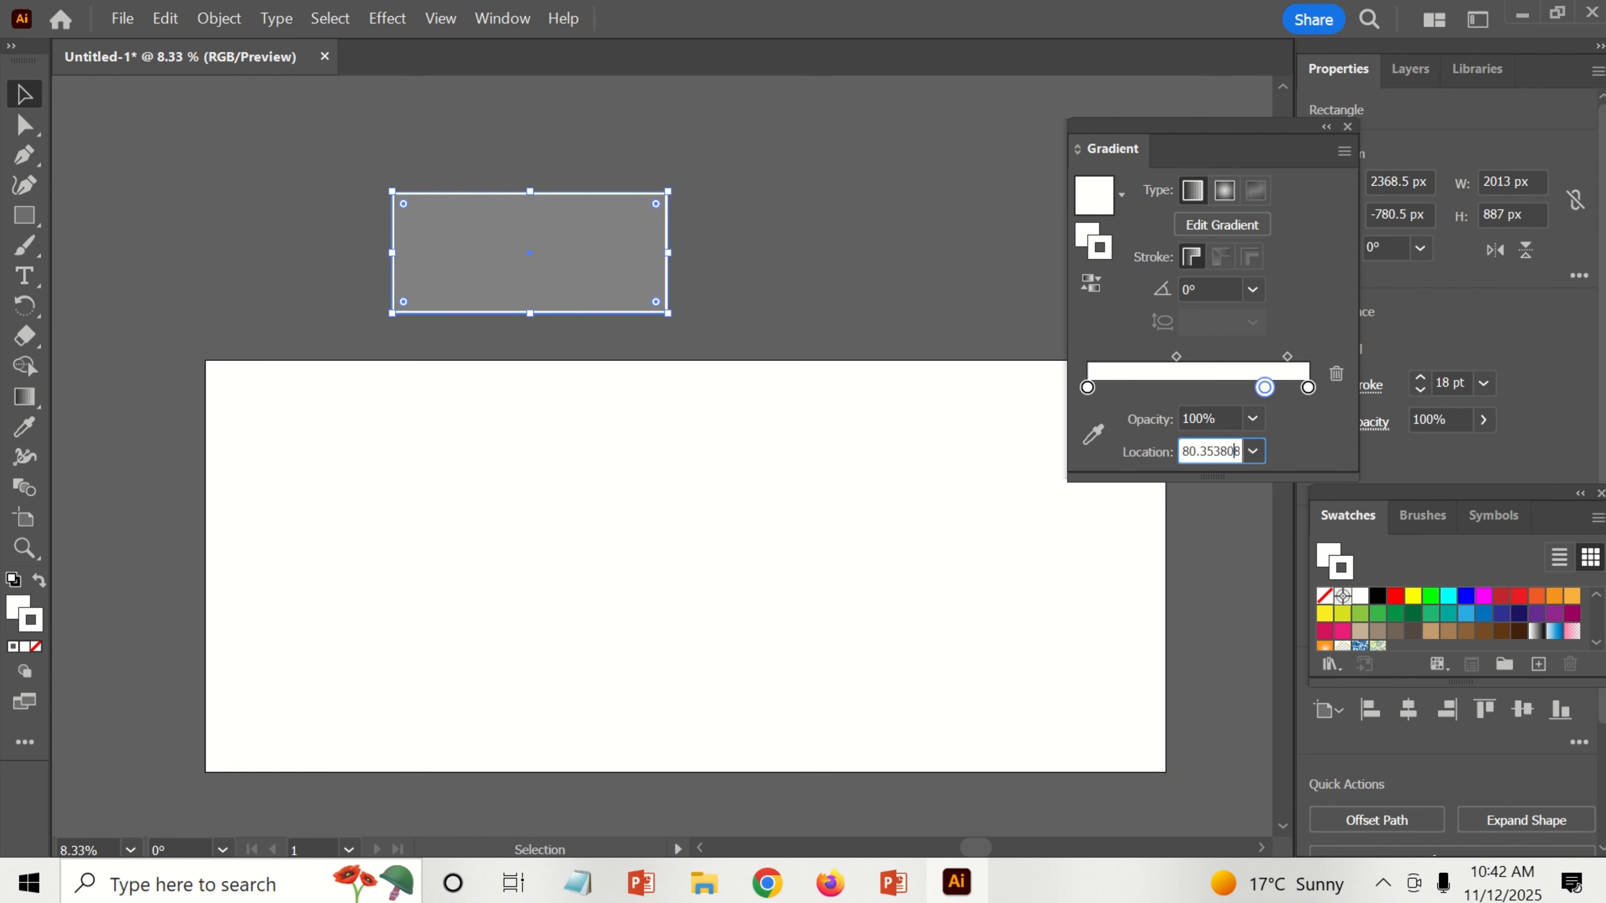
{"action": "key", "text": "Return"}
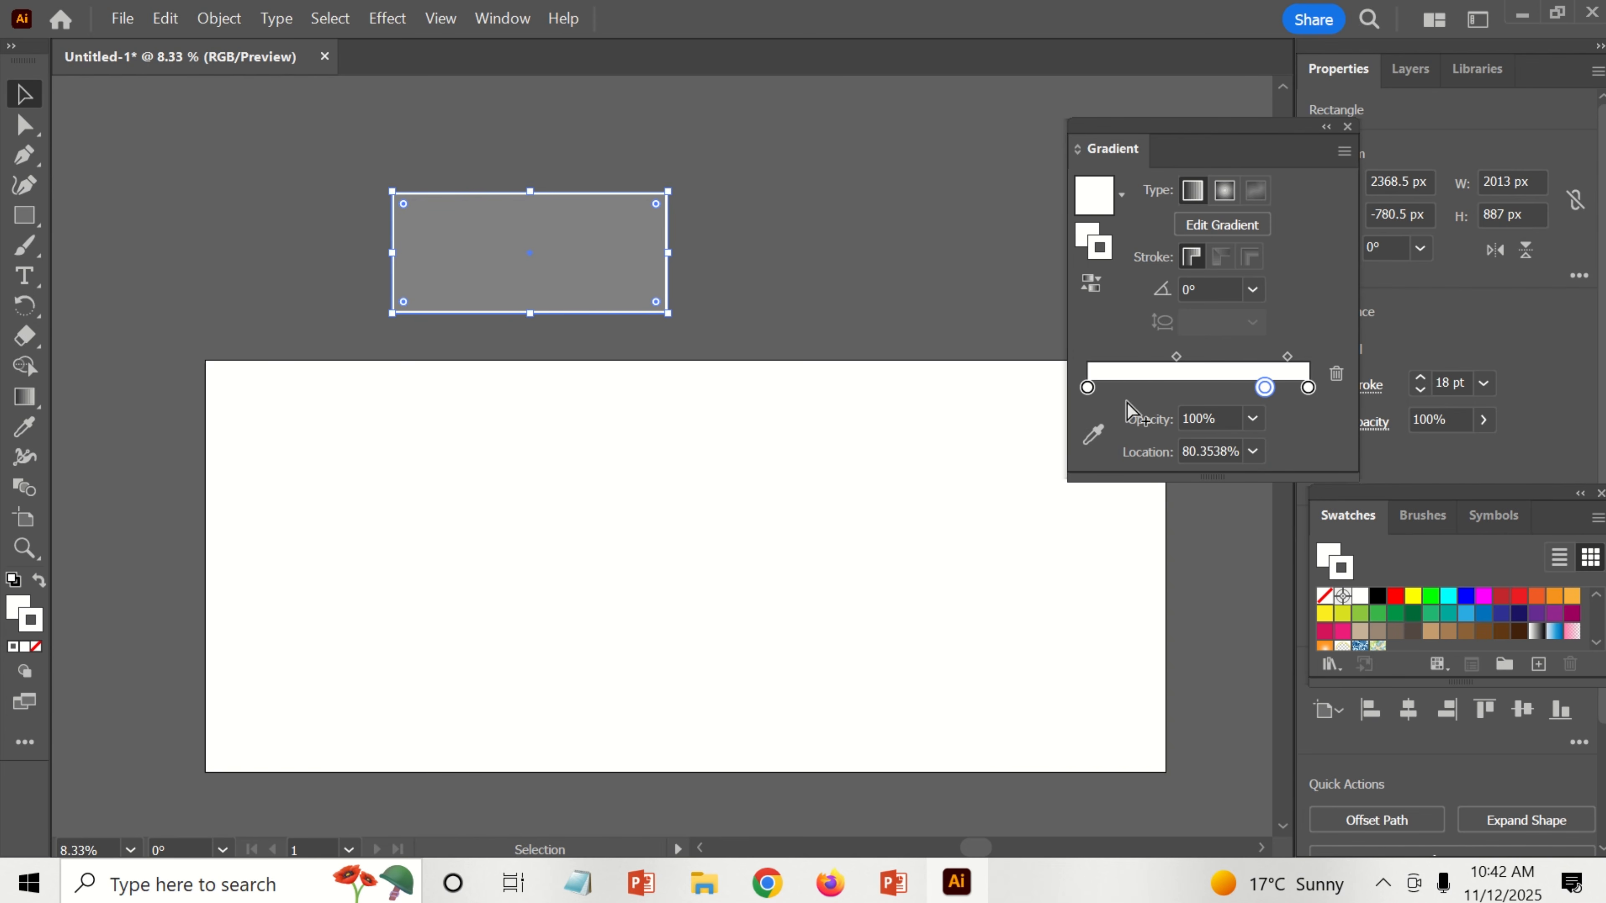
{"action": "left_click", "coordinate": [1220, 419]}
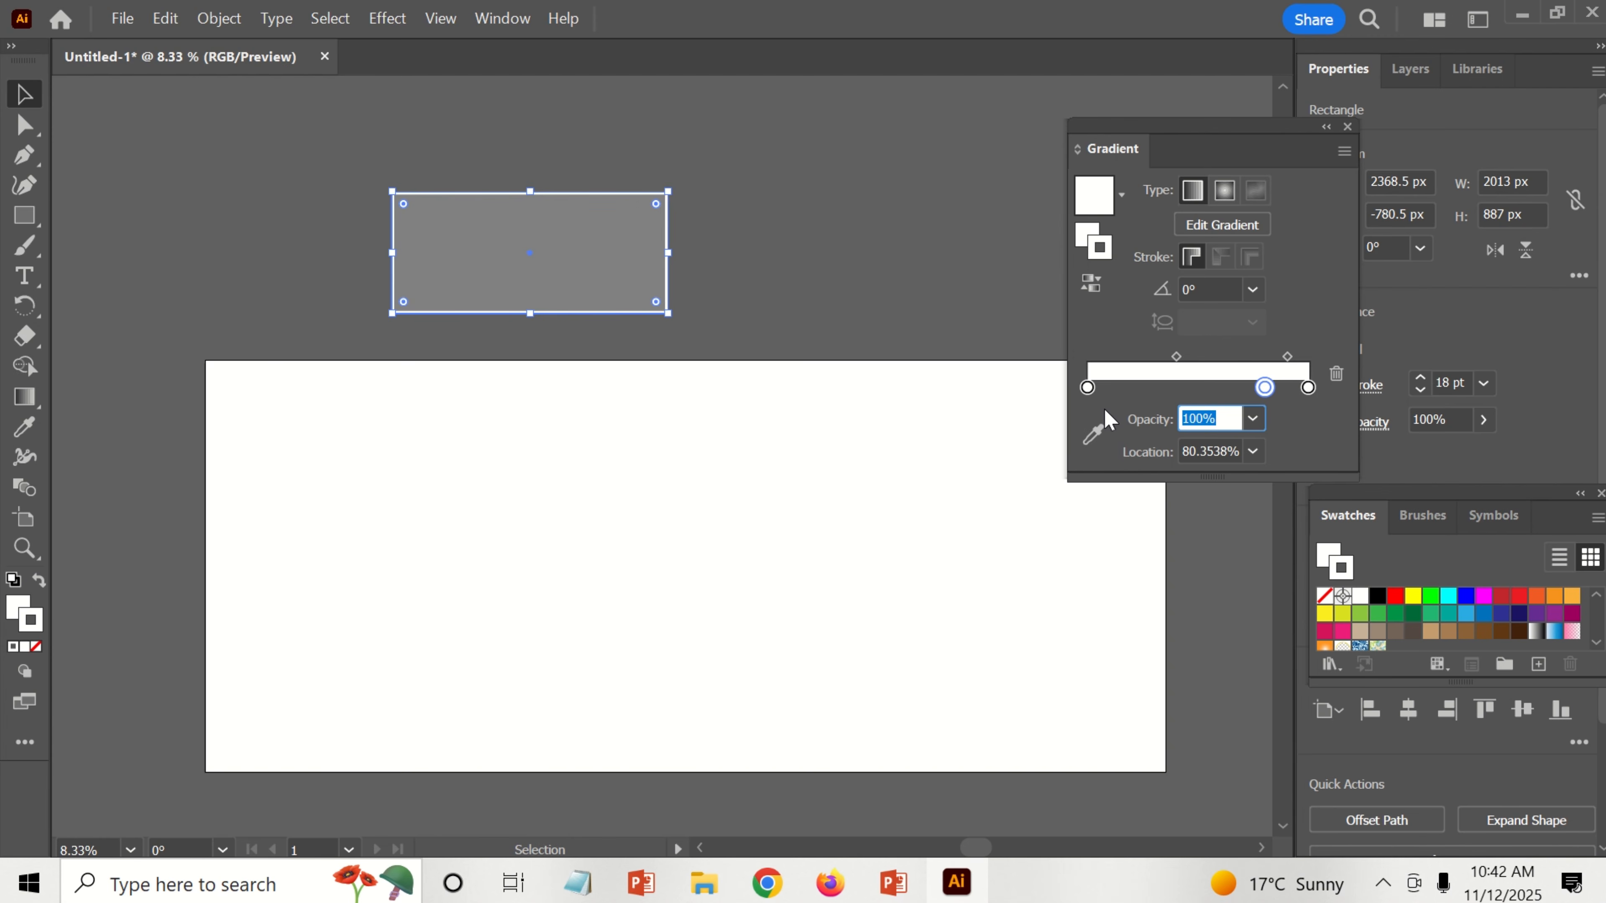
{"action": "type", "text": "80"}
{"action": "key", "text": "Return"}
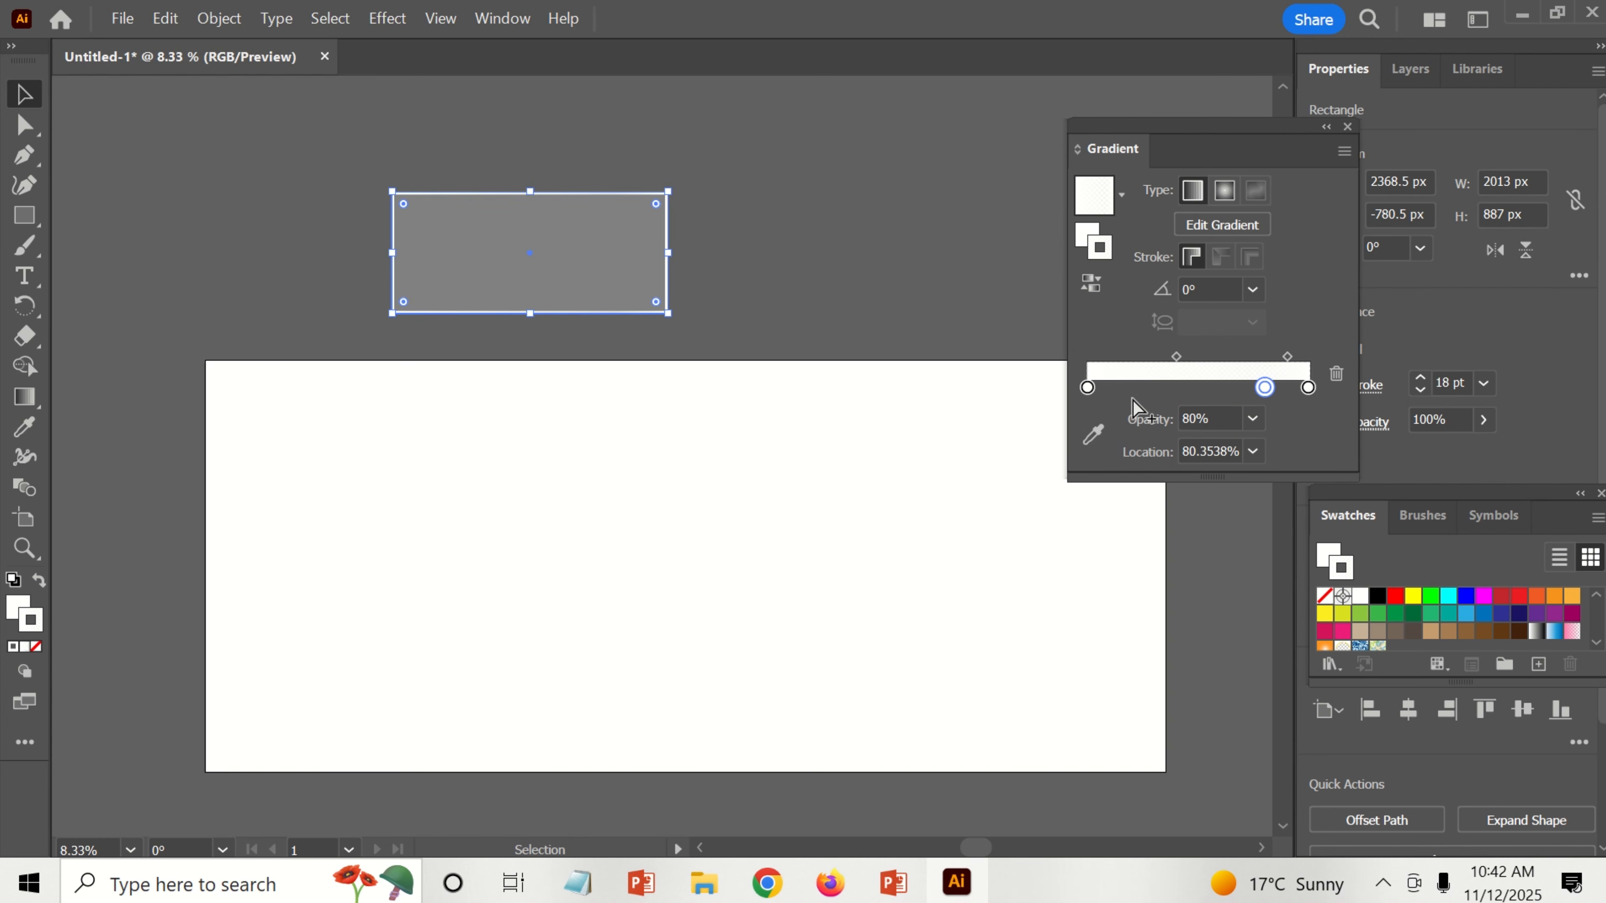
Step: Add a stroke gradient stop at 20% location and set its opacity to 20%
{"action": "left_click_drag", "start_coordinate": [1105, 393], "coordinate": [1111, 391]}
{"action": "left_click", "coordinate": [1209, 451]}
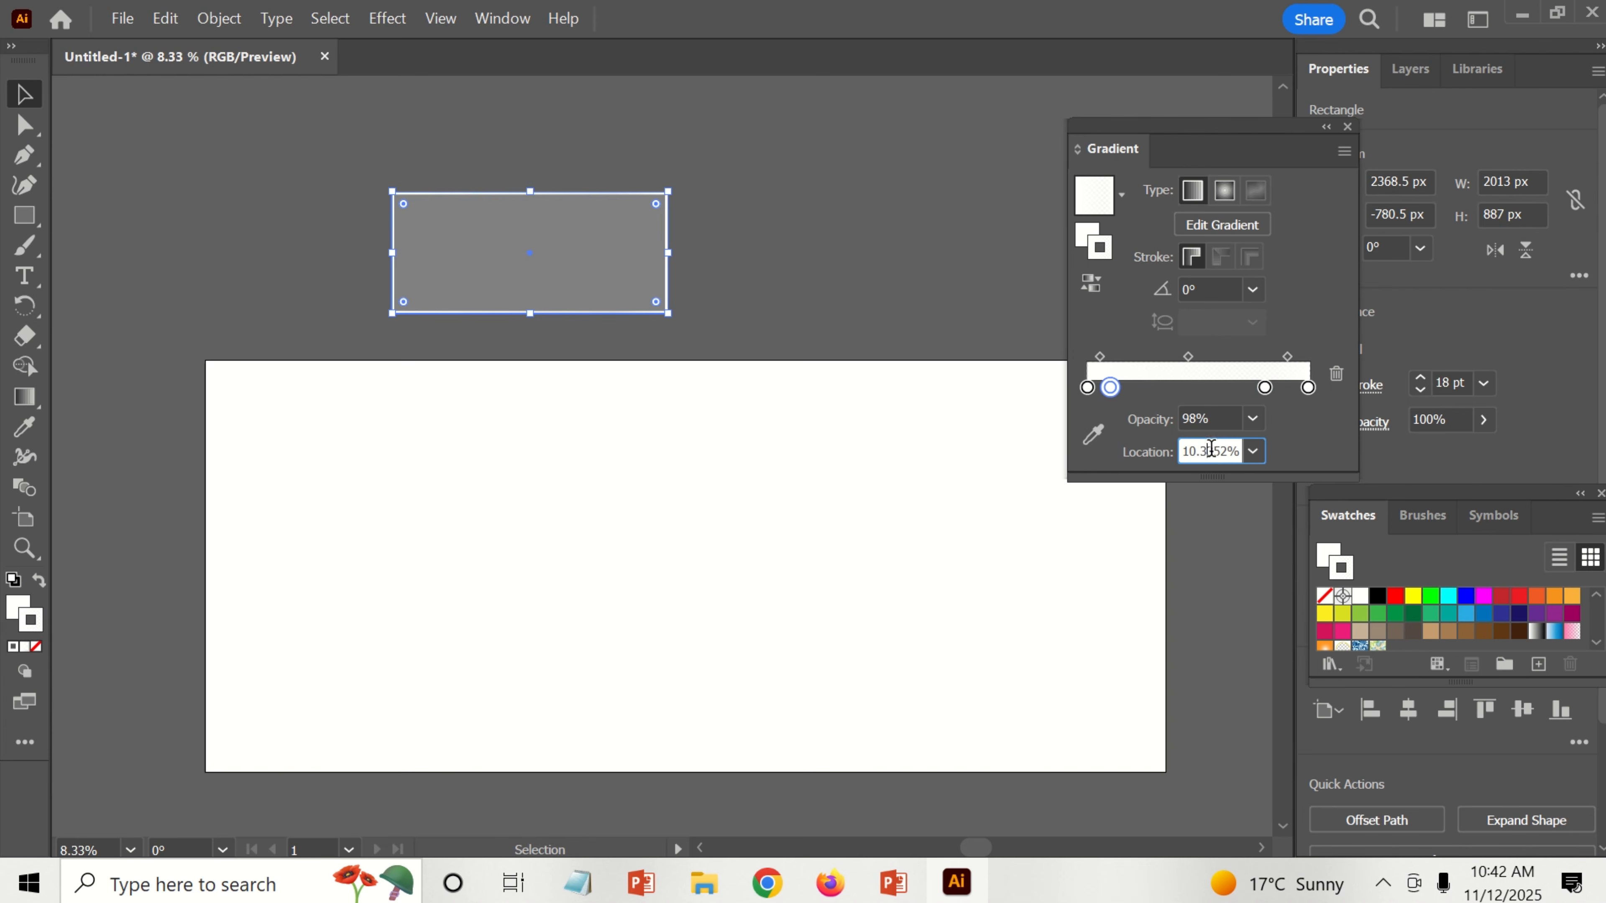
{"action": "double_click", "coordinate": [1211, 452]}
{"action": "type", "text": "20"}
{"action": "key", "text": "Return"}
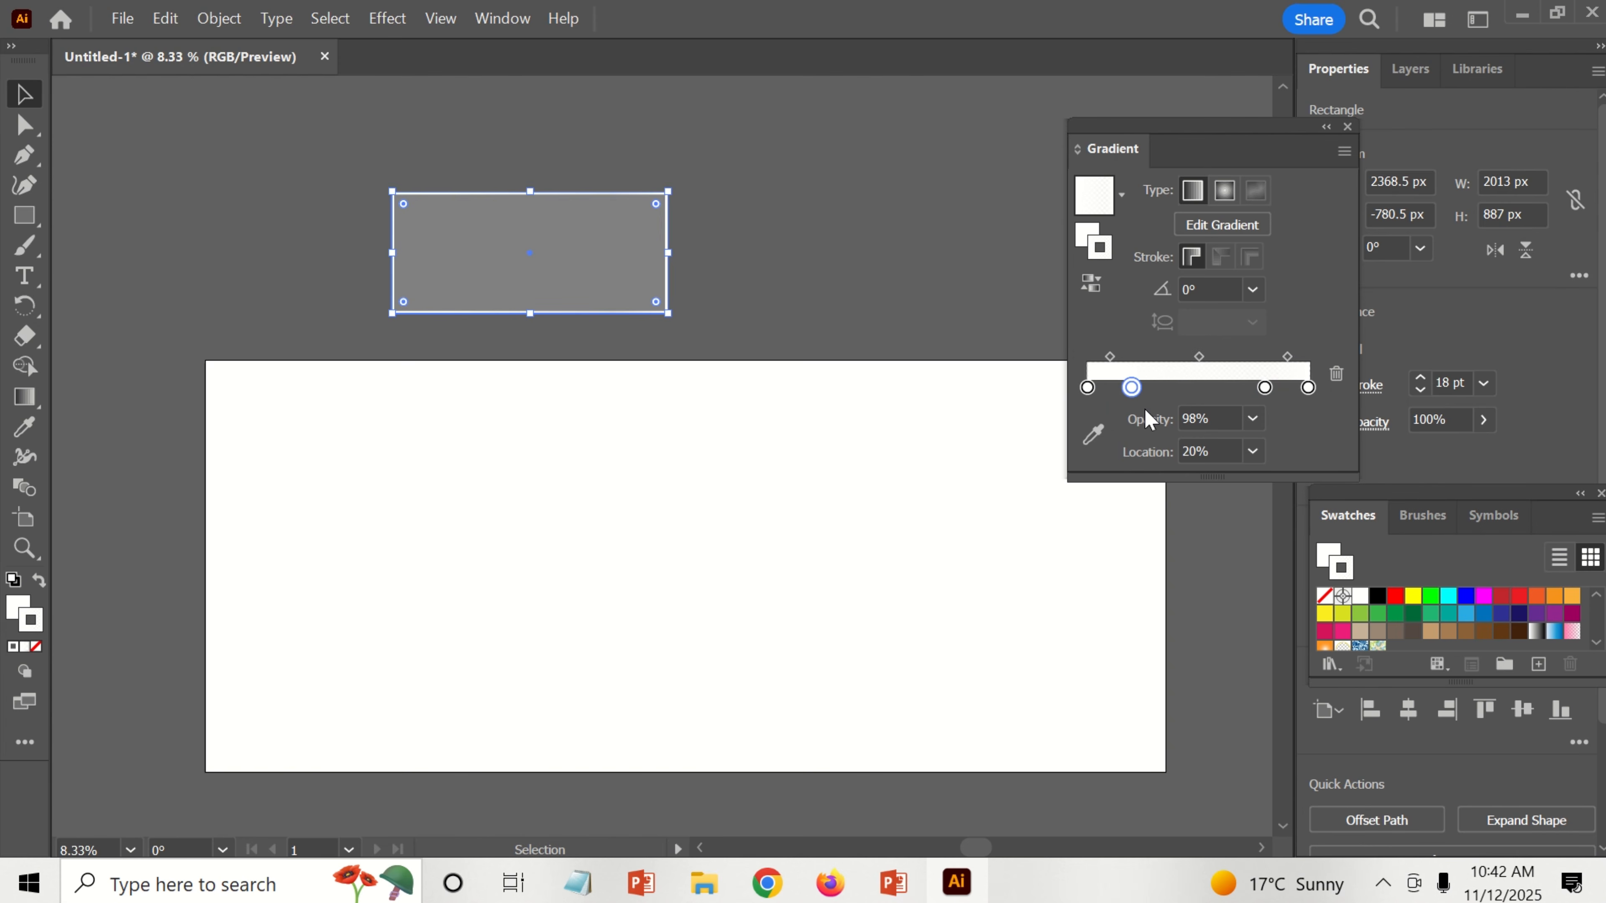
{"action": "double_click", "coordinate": [1218, 408]}
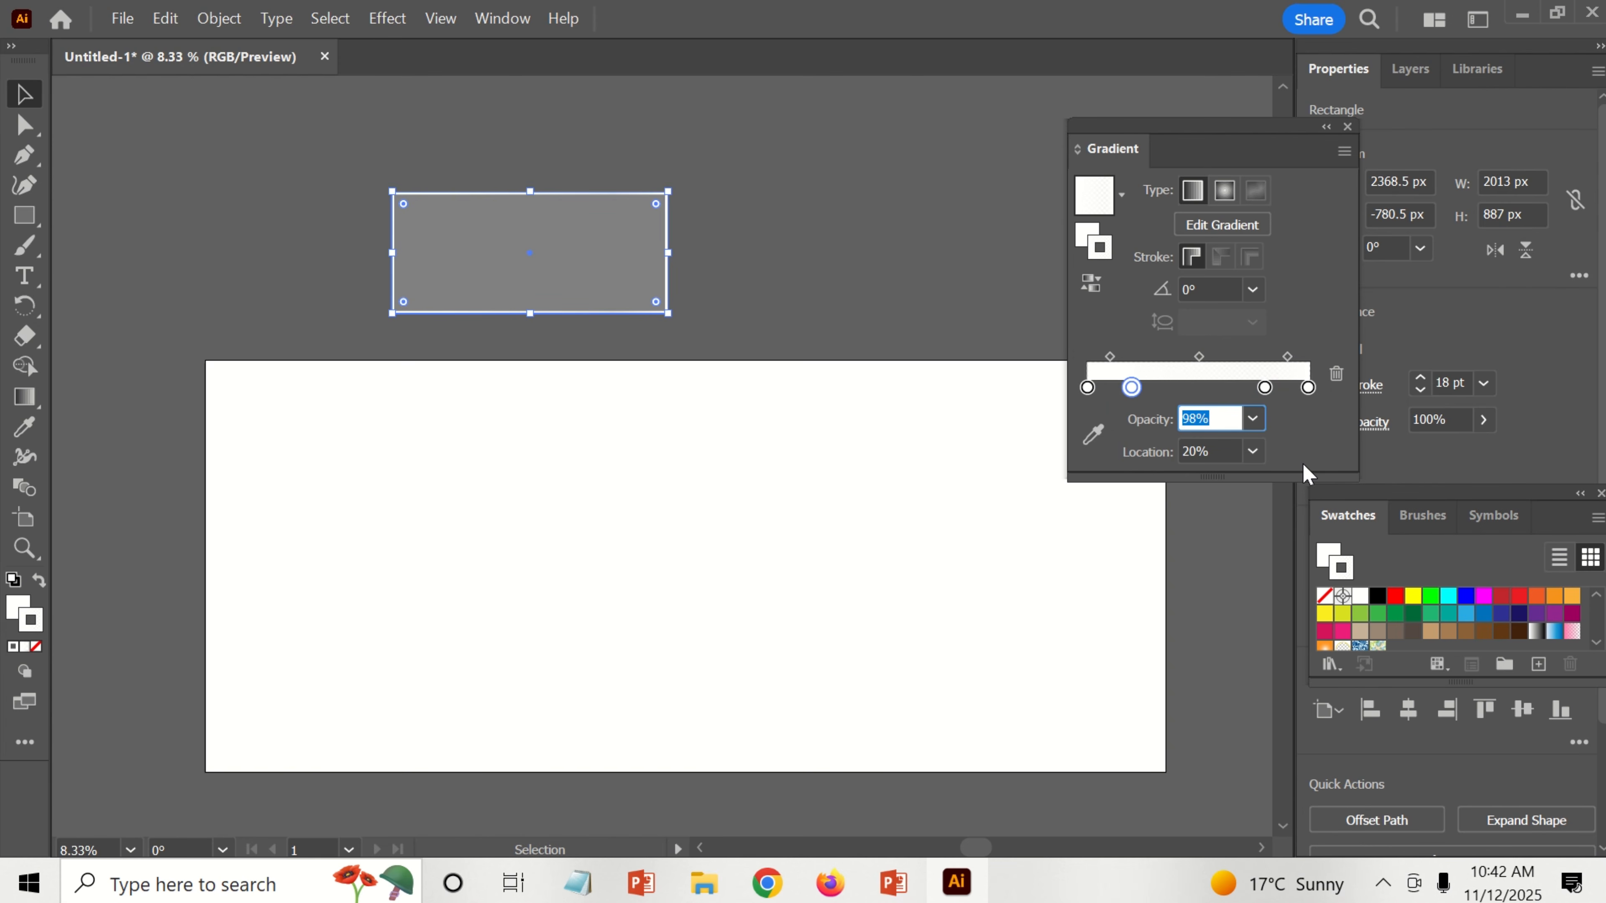
{"action": "type", "text": "20"}
{"action": "key", "text": "Return"}
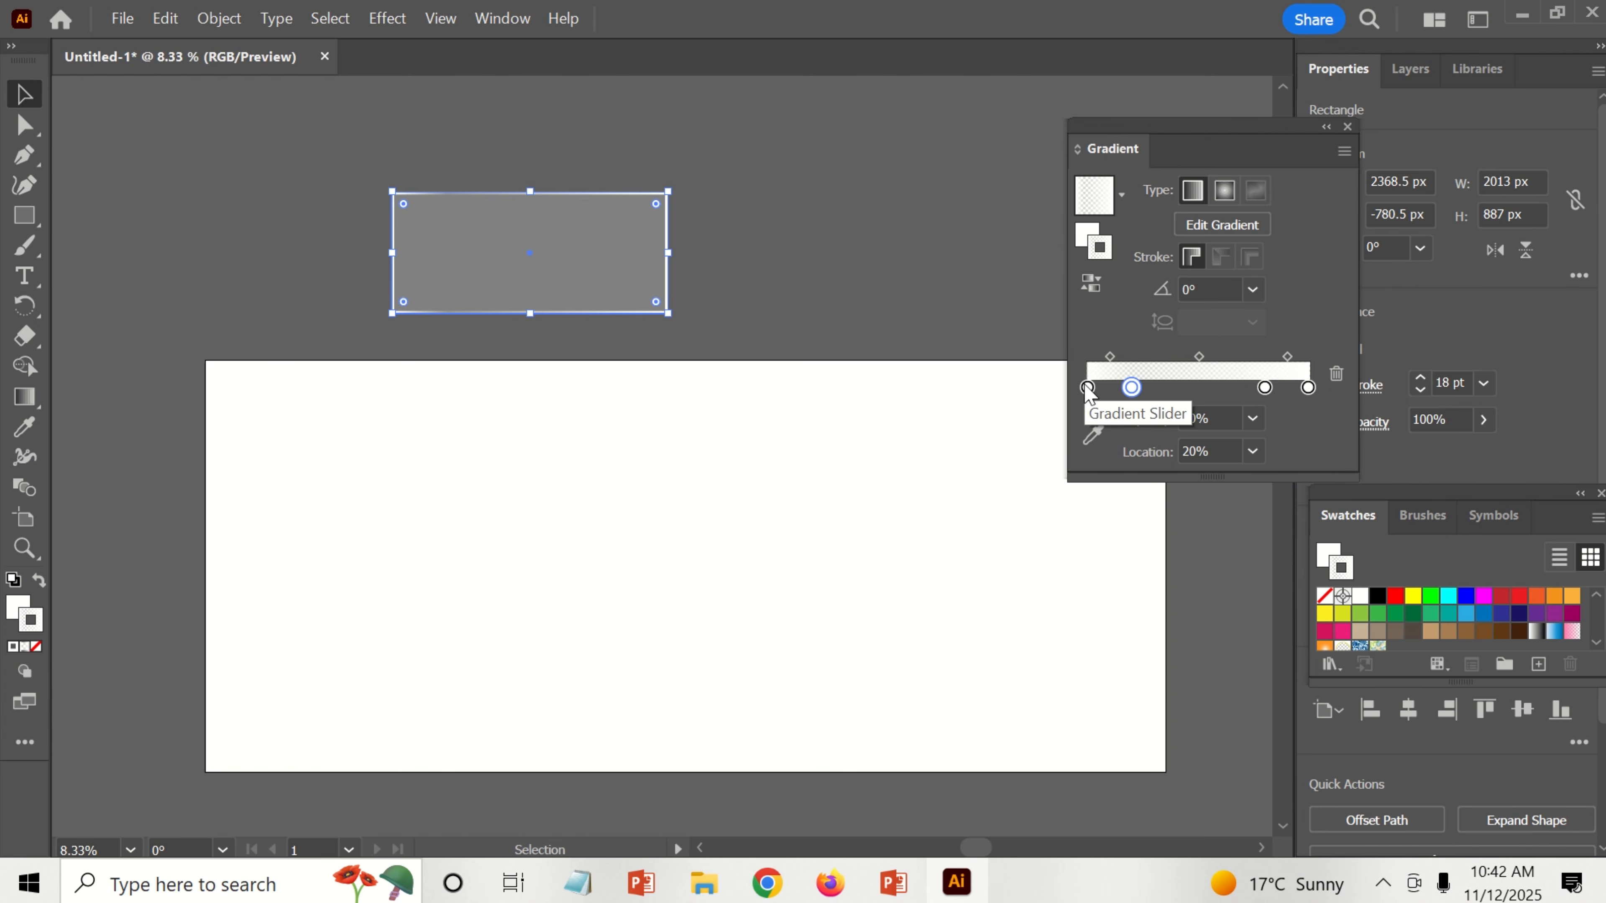
{"action": "left_click", "coordinate": [1239, 506]}
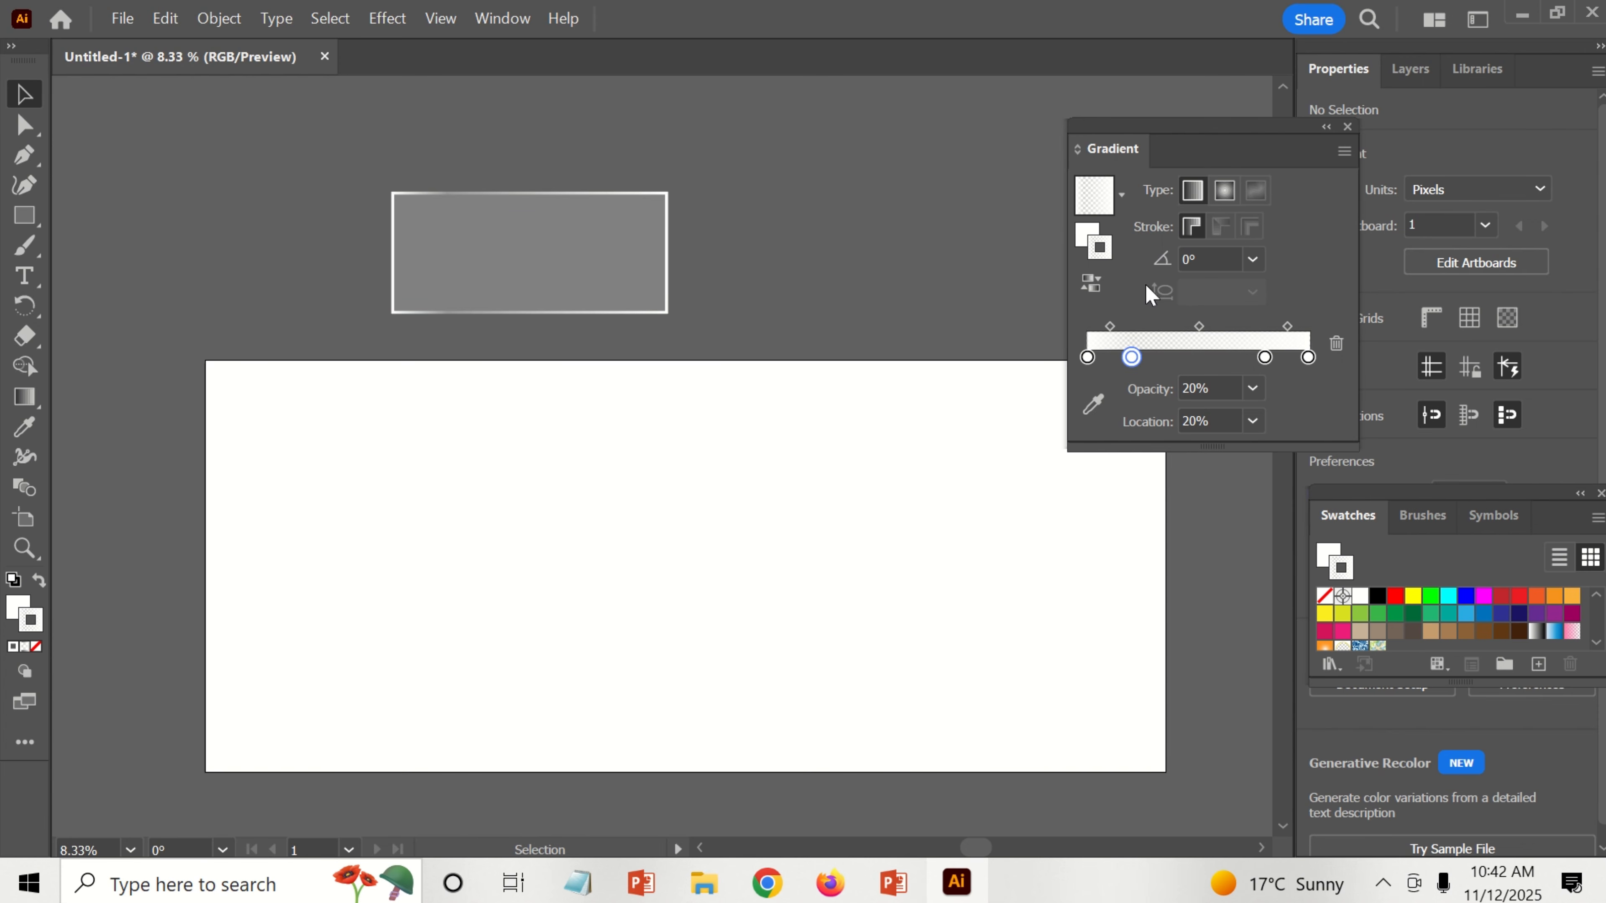
{"action": "left_click", "coordinate": [1221, 257]}
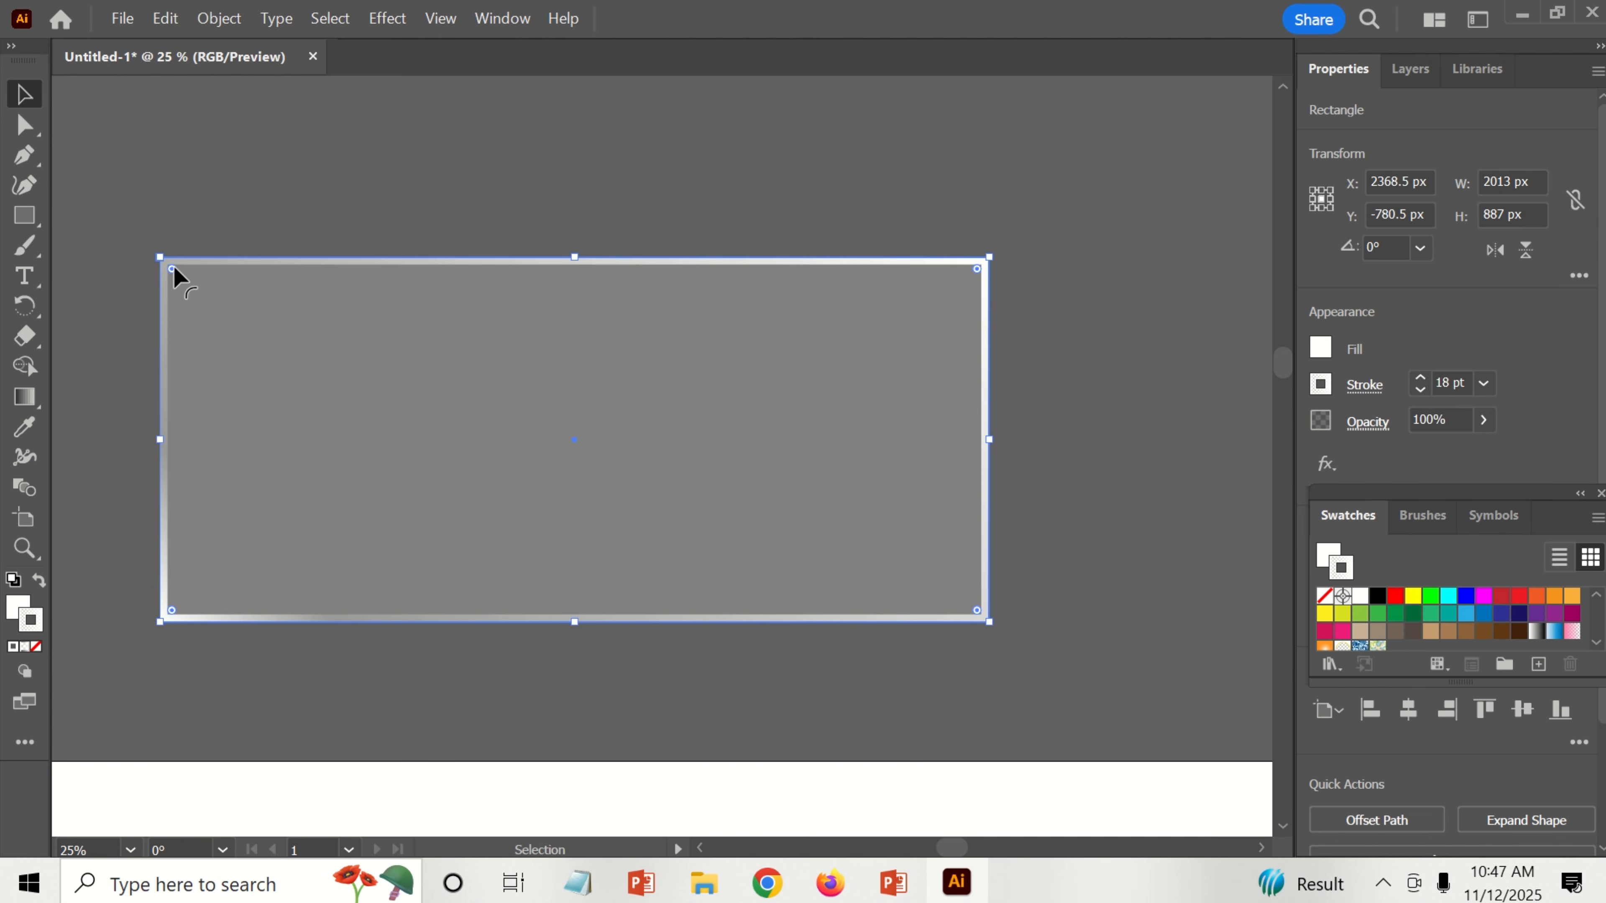
Step: Round all corners of the translucent rectangle and move it farther up and away from the artboard
{"action": "left_click_drag", "start_coordinate": [171, 269], "coordinate": [200, 298]}
{"action": "key", "text": "ctrl+shift+a"}
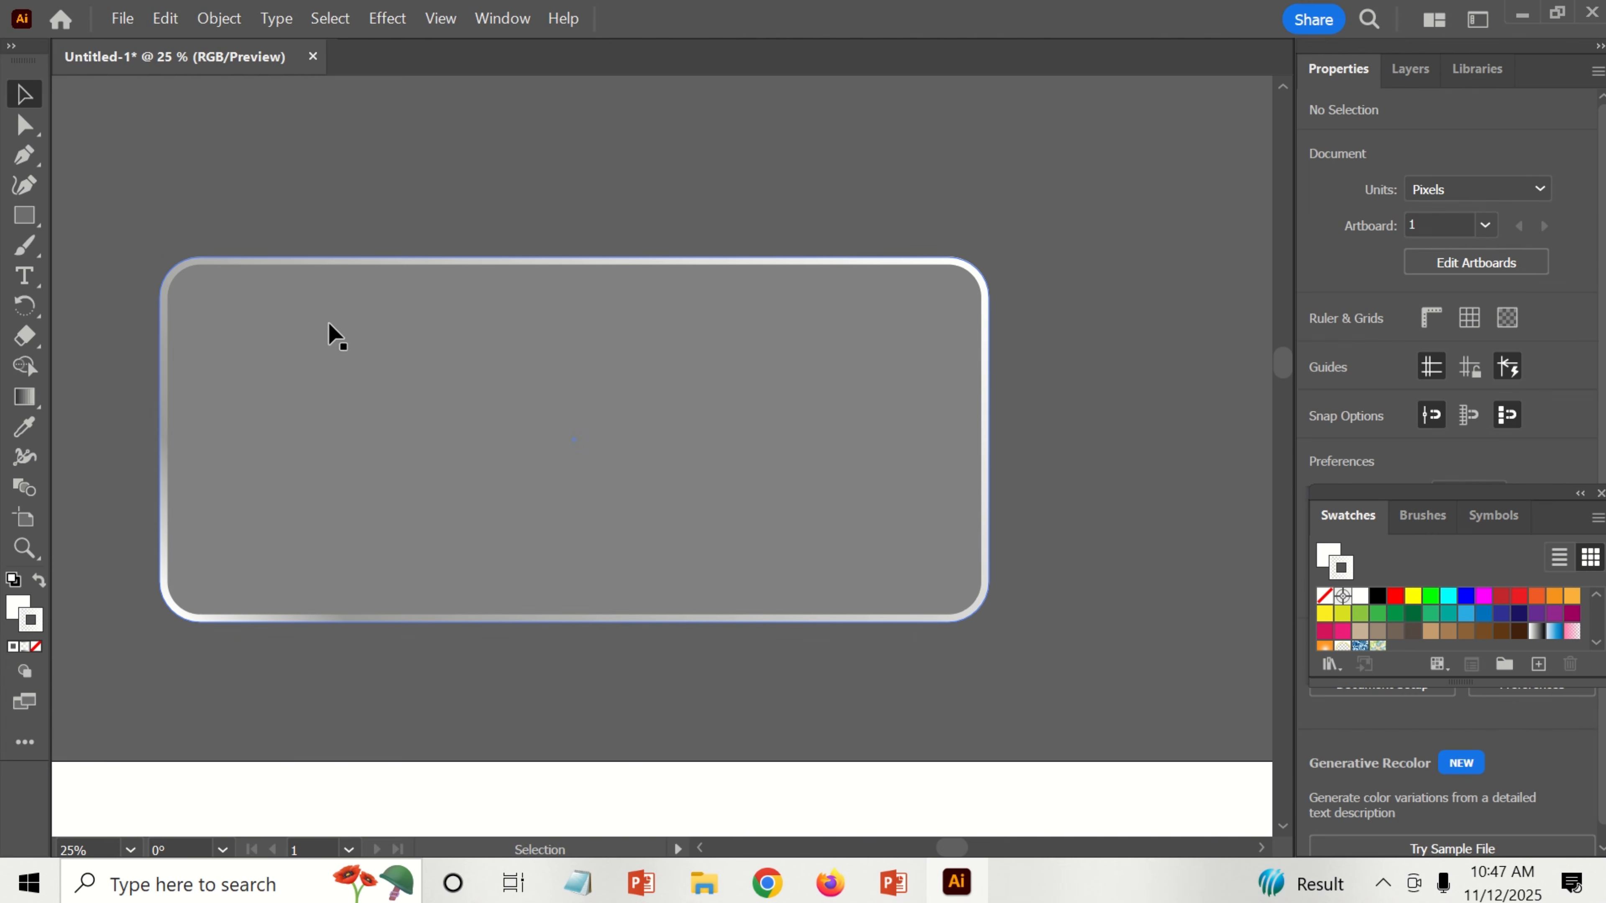
{"action": "key", "text": "ctrl+minus"}
{"action": "key", "text": "ctrl+minus"}
{"action": "key", "text": "ctrl+minus"}
{"action": "key", "text": "ctrl+minus"}
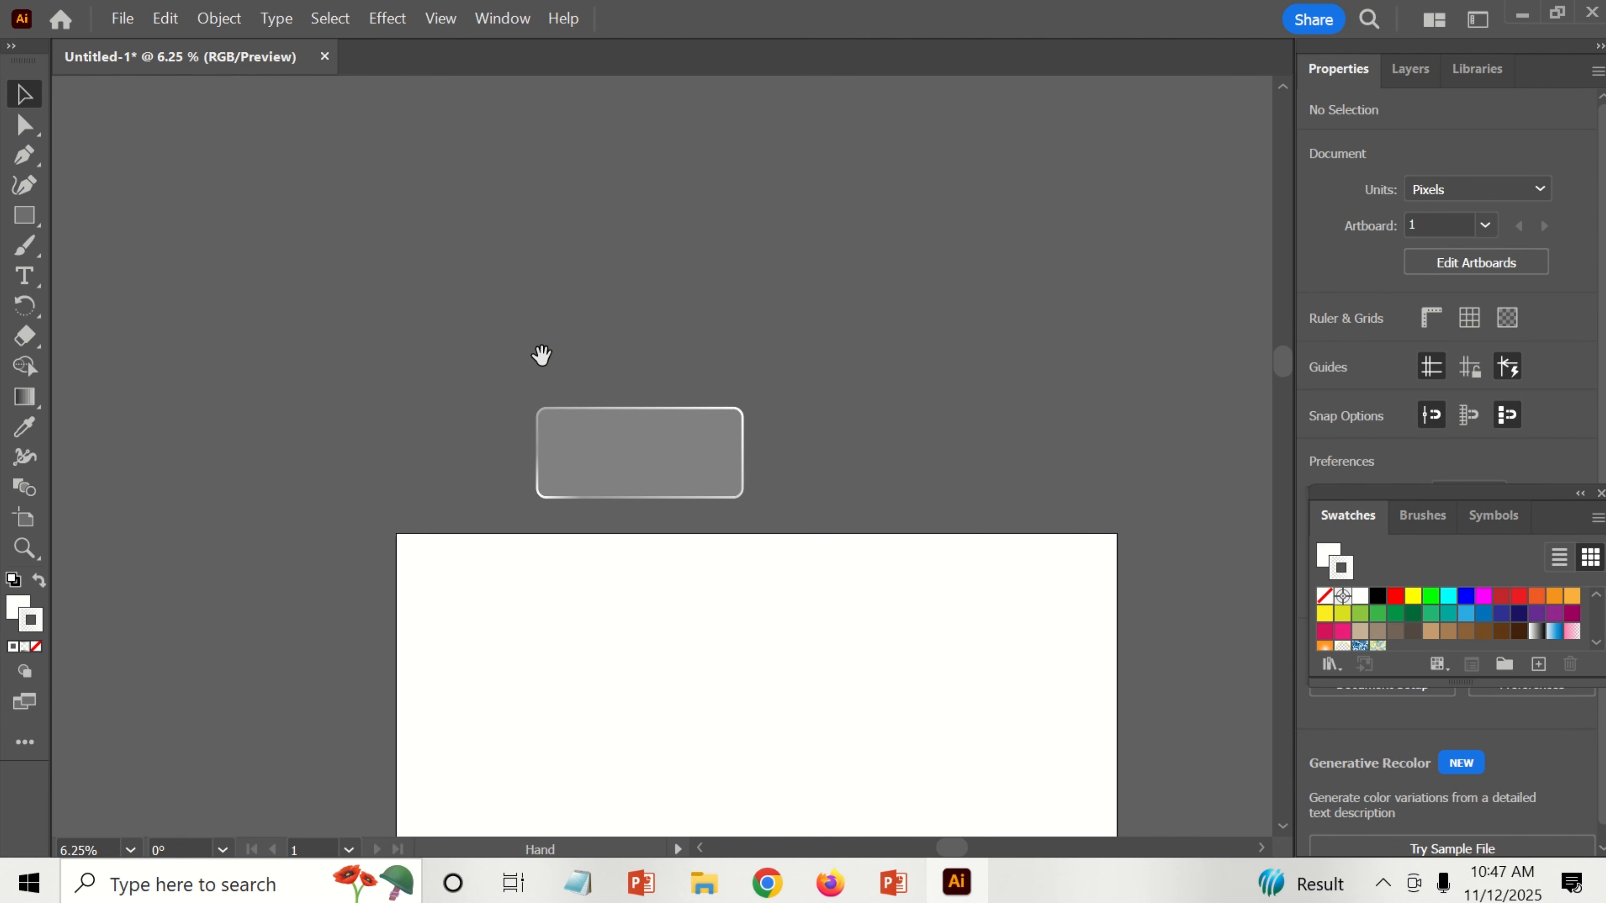
{"action": "left_click_drag", "start_coordinate": [508, 361], "coordinate": [410, 227]}
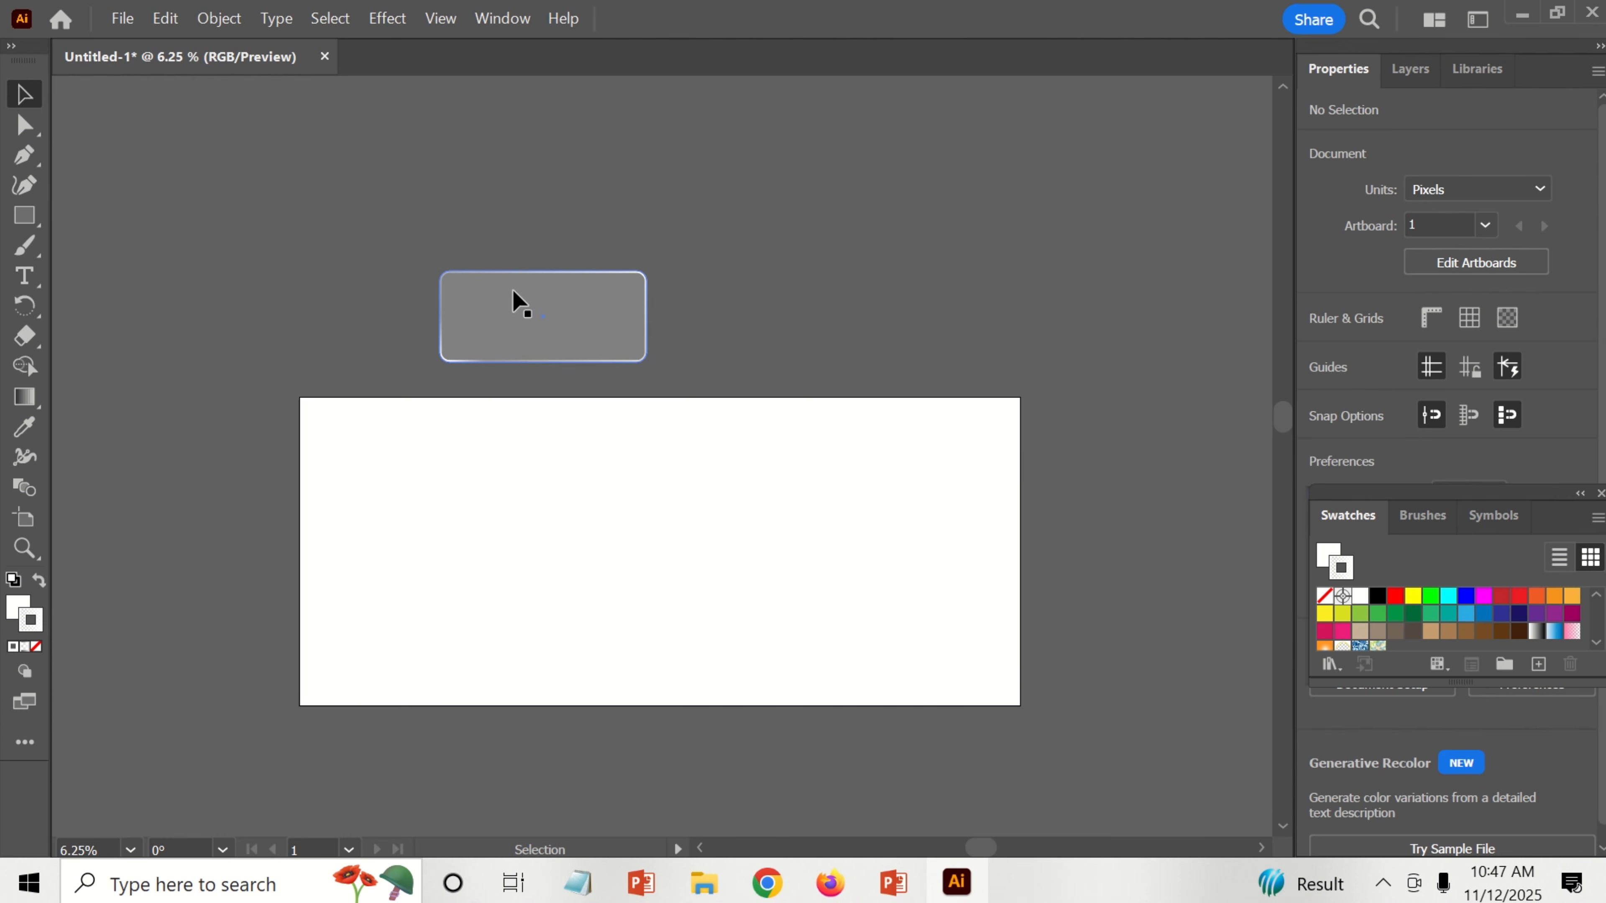
{"action": "left_click_drag", "start_coordinate": [513, 301], "coordinate": [340, 209]}
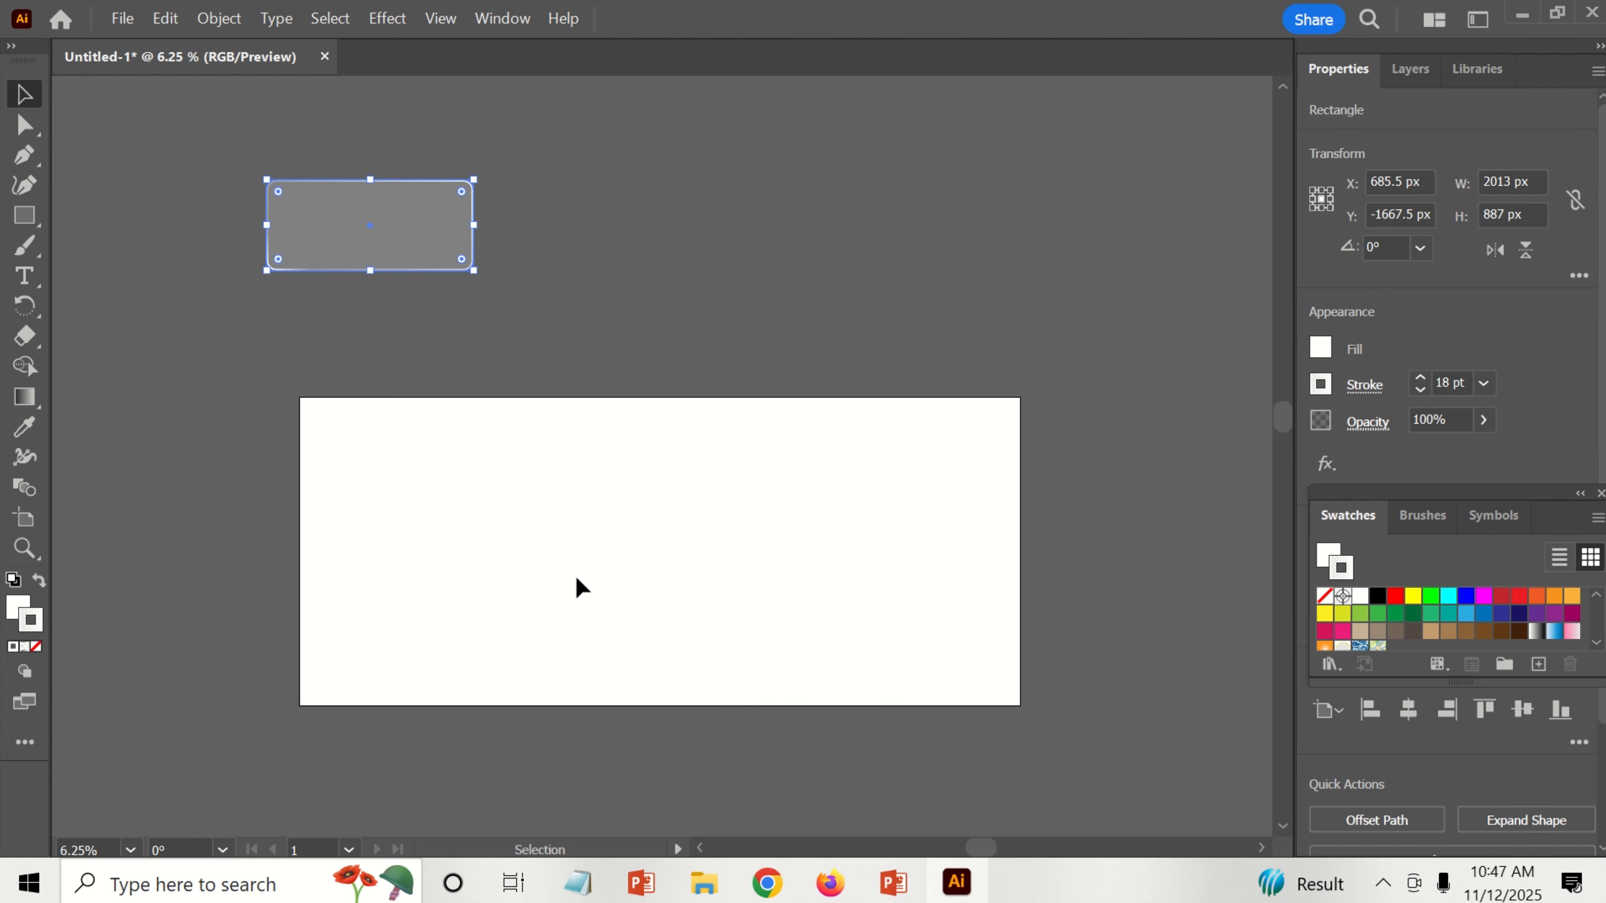
{"action": "left_click", "coordinate": [609, 546]}
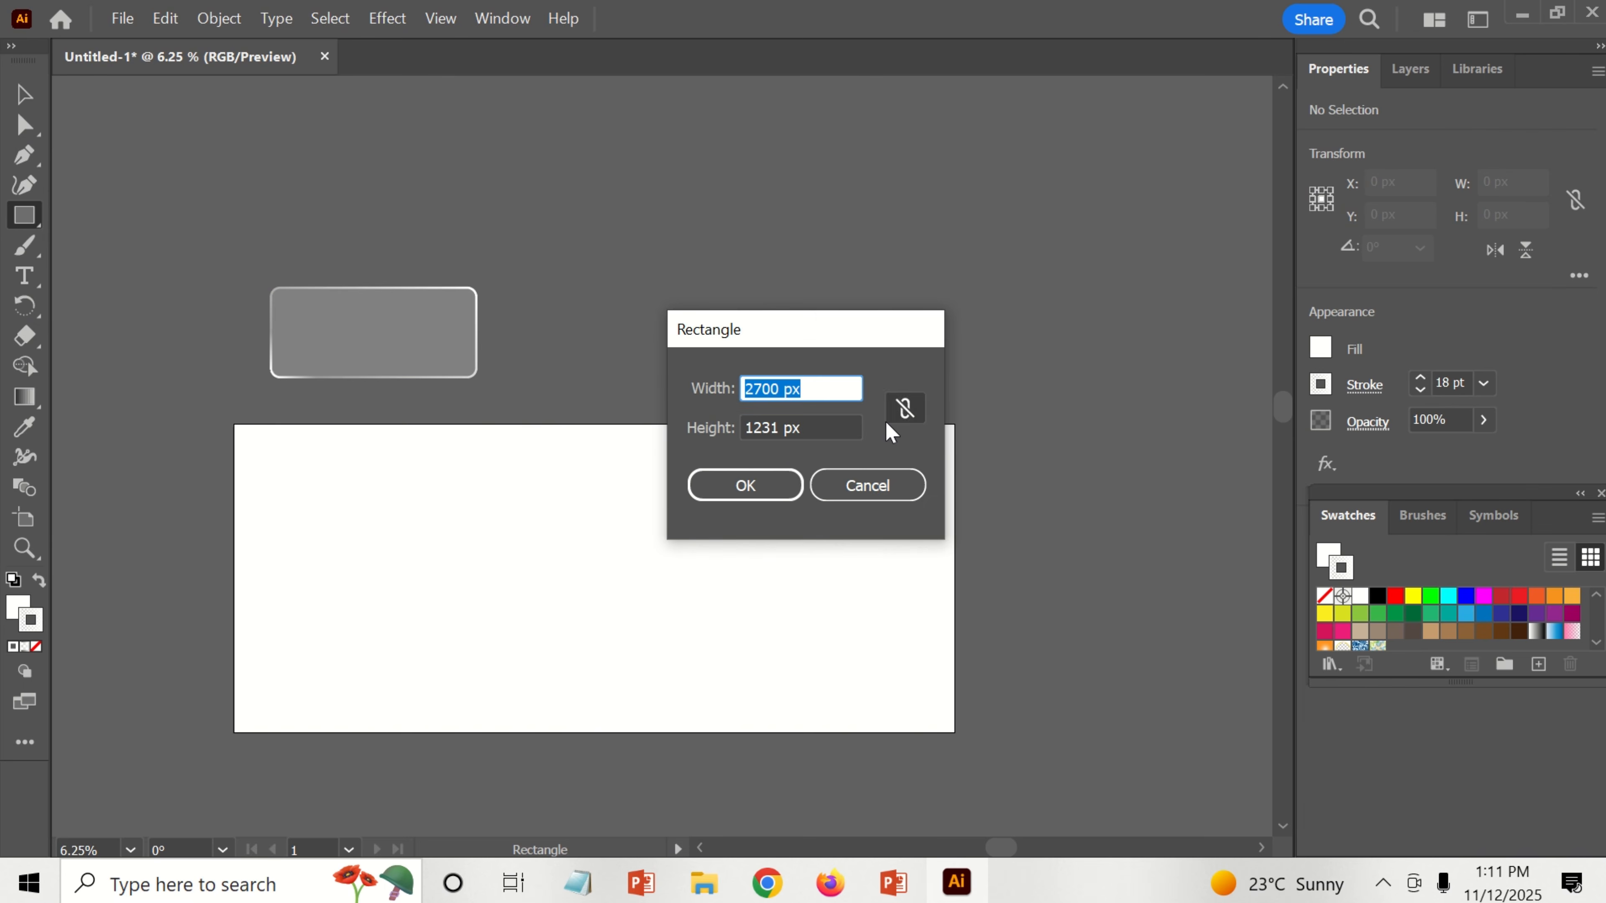
Step: Create a rectangle 7000 px wide and 3000 px high
{"action": "type", "text": "7"}
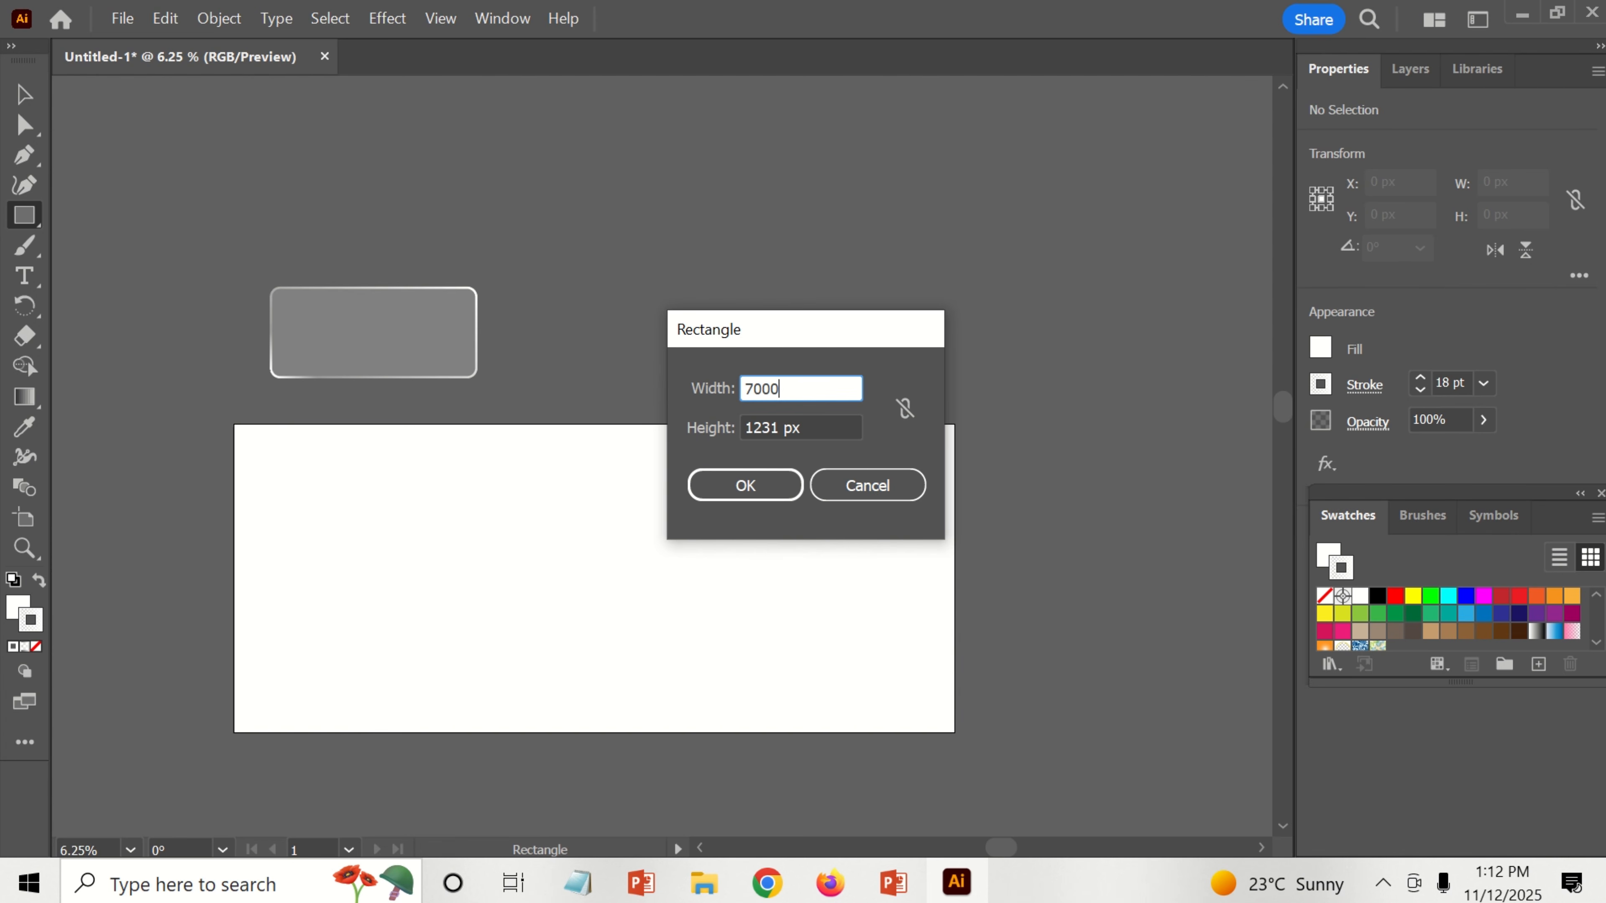
{"action": "type", "text": "000"}
{"action": "key", "text": "Tab"}
{"action": "type", "text": "3"}
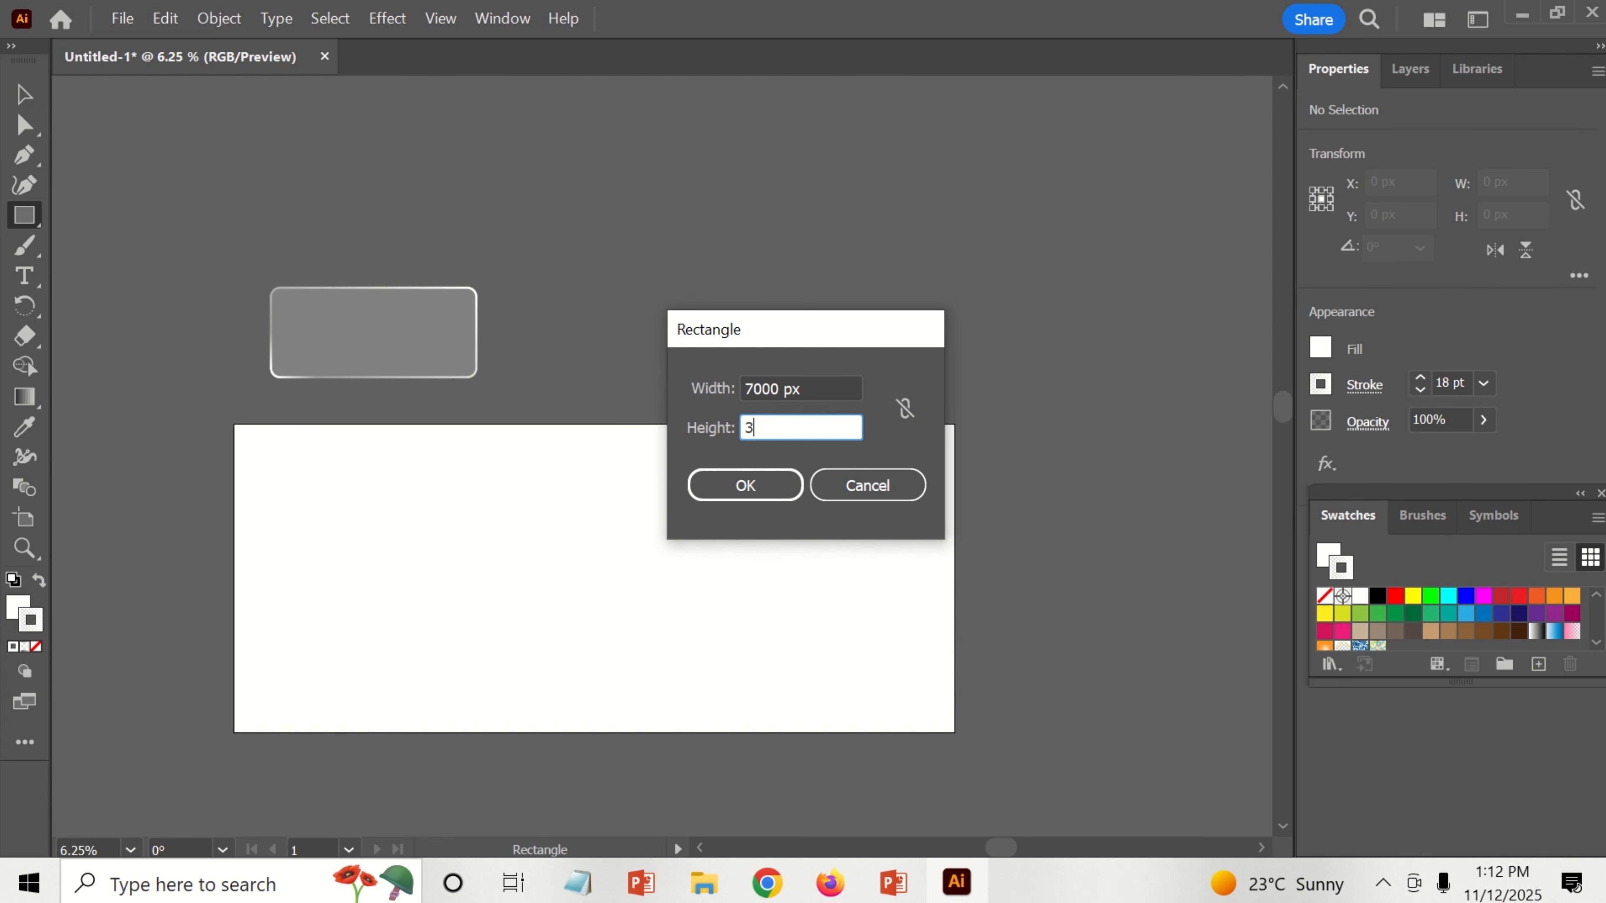
{"action": "left_click", "coordinate": [724, 480]}
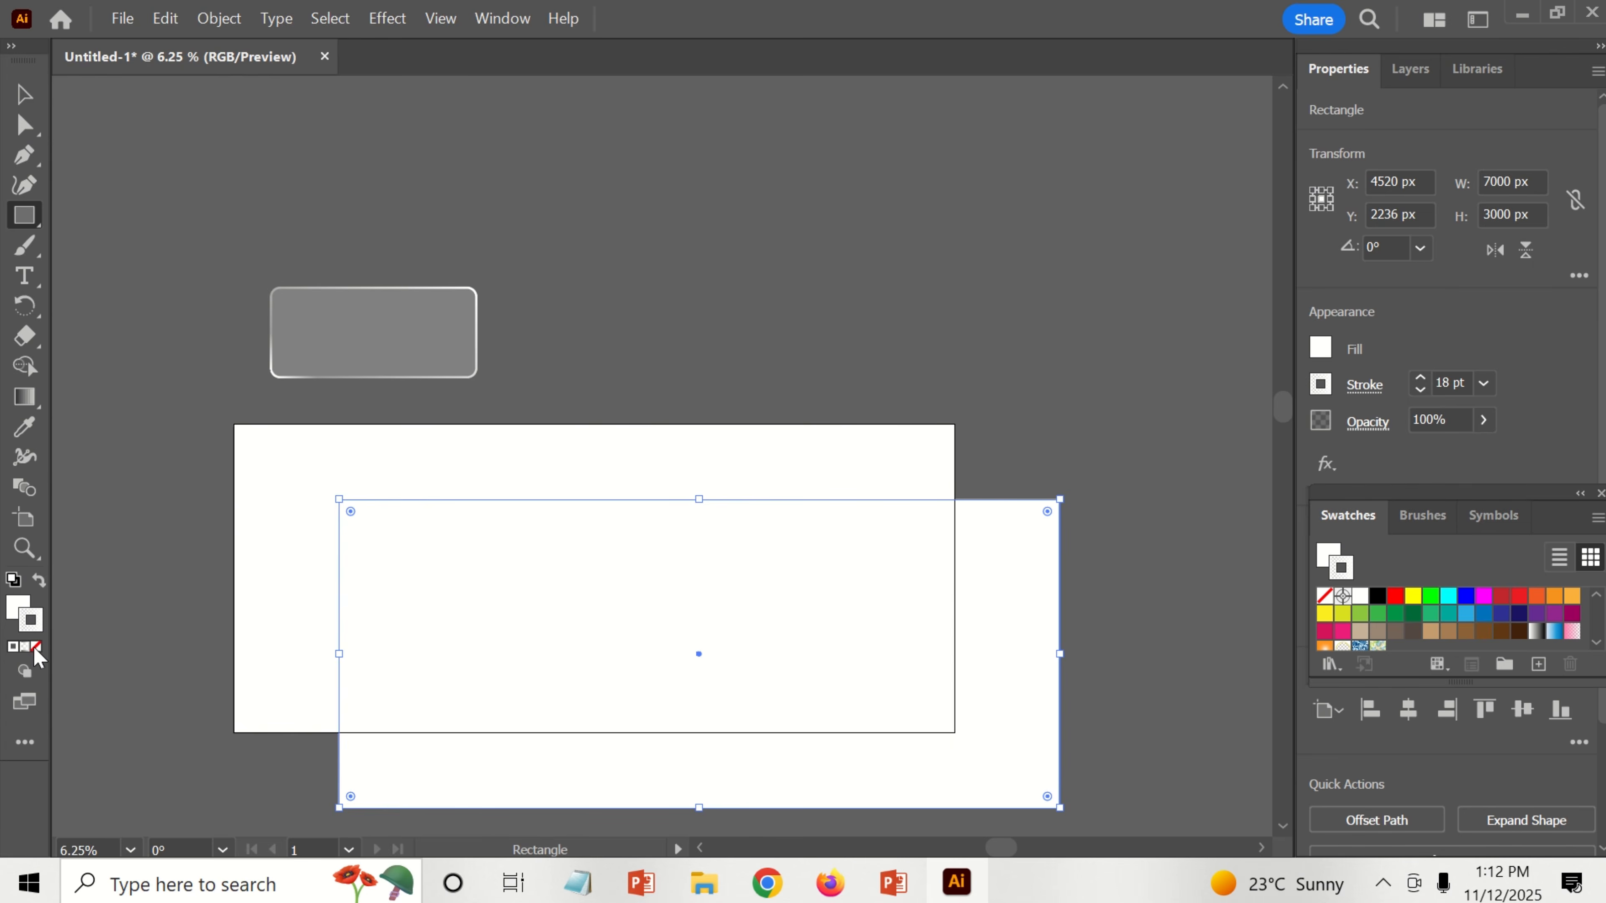
Step: Remove the large rectangle's stroke and fill it with dark grey (383838)
{"action": "left_click", "coordinate": [35, 648]}
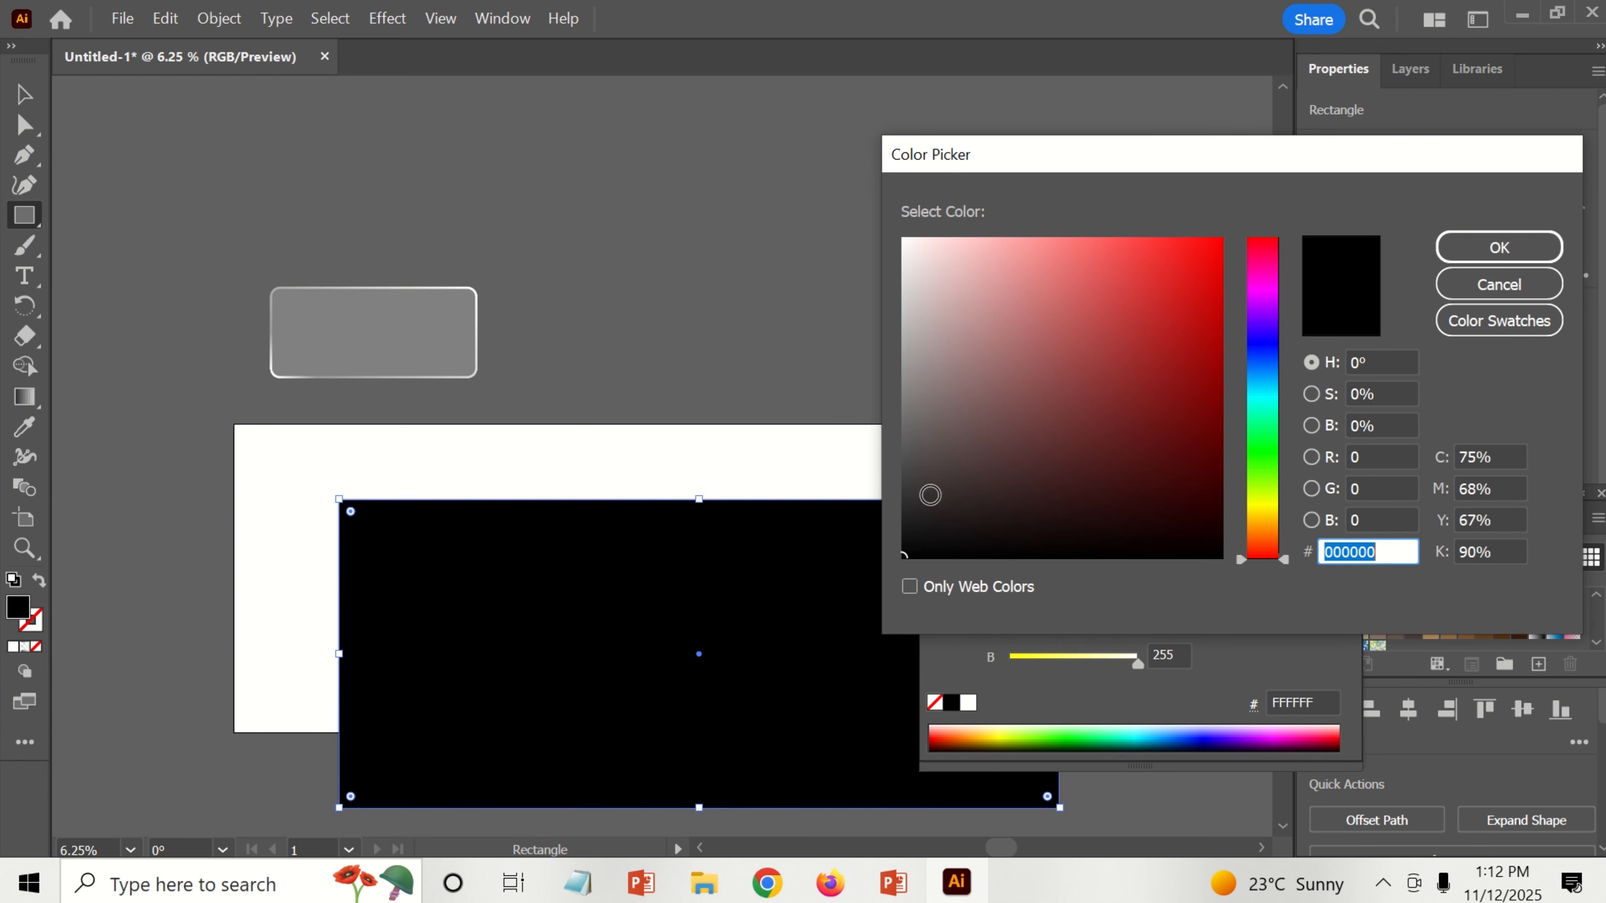
{"action": "mouse_move", "coordinate": [914, 479]}
{"action": "left_mouse_down"}
{"action": "mouse_move", "coordinate": [839, 408]}
{"action": "mouse_move", "coordinate": [815, 489]}
{"action": "left_mouse_up"}
{"action": "left_click", "coordinate": [1448, 248]}
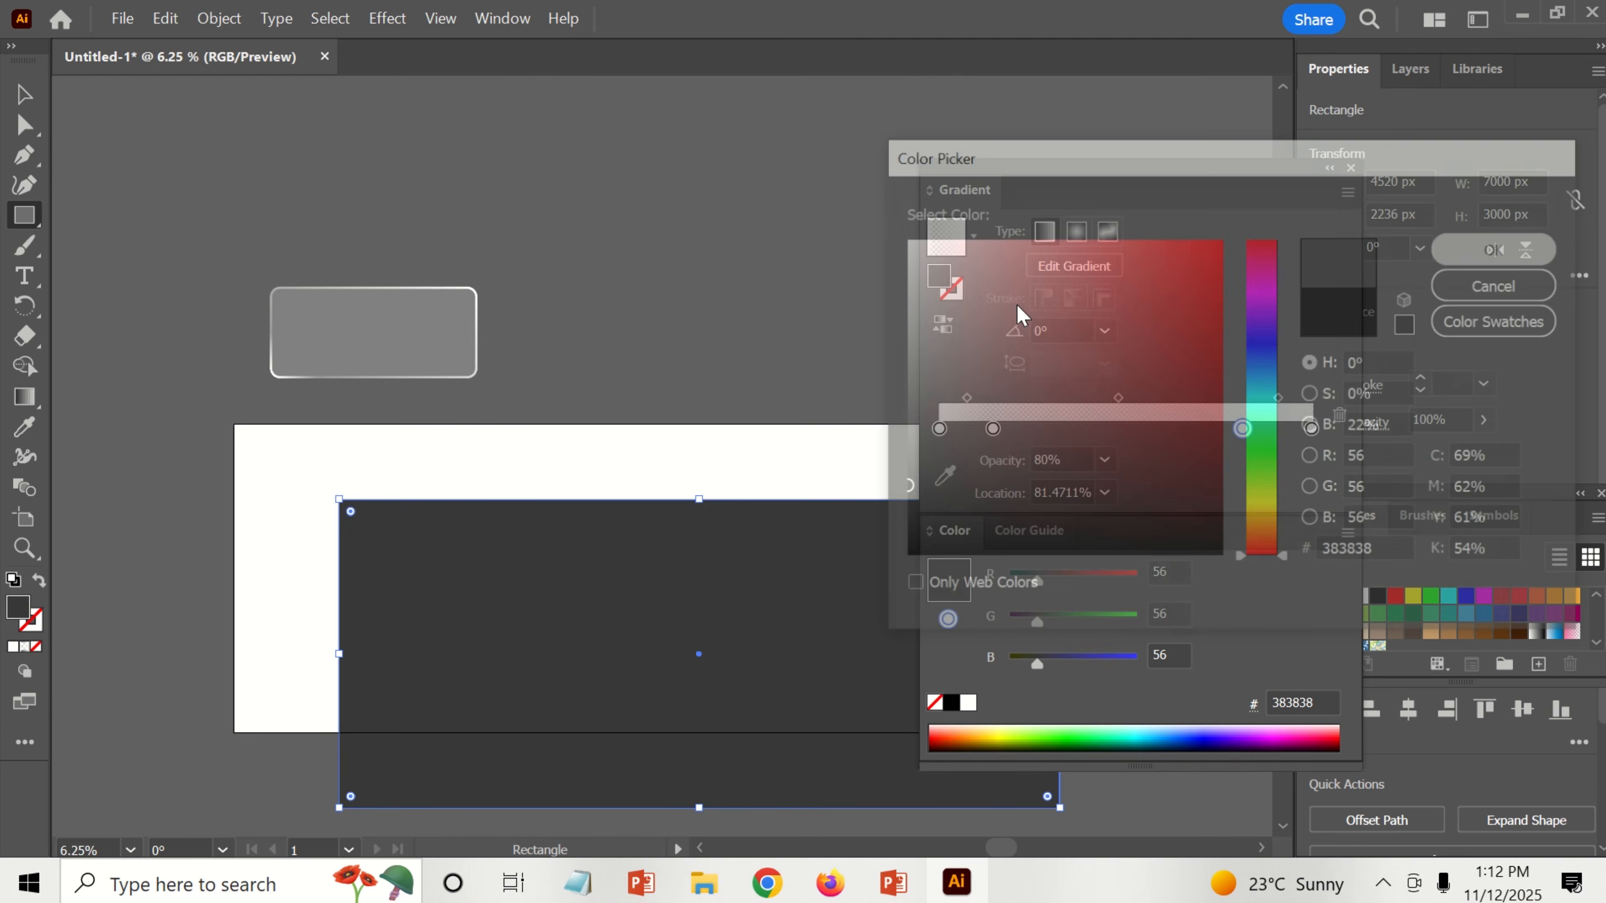
Step: Send the dark grey rectangle to the back and center it on the artboard
{"action": "right_click", "coordinate": [659, 633]}
{"action": "mouse_move", "coordinate": [765, 742]}
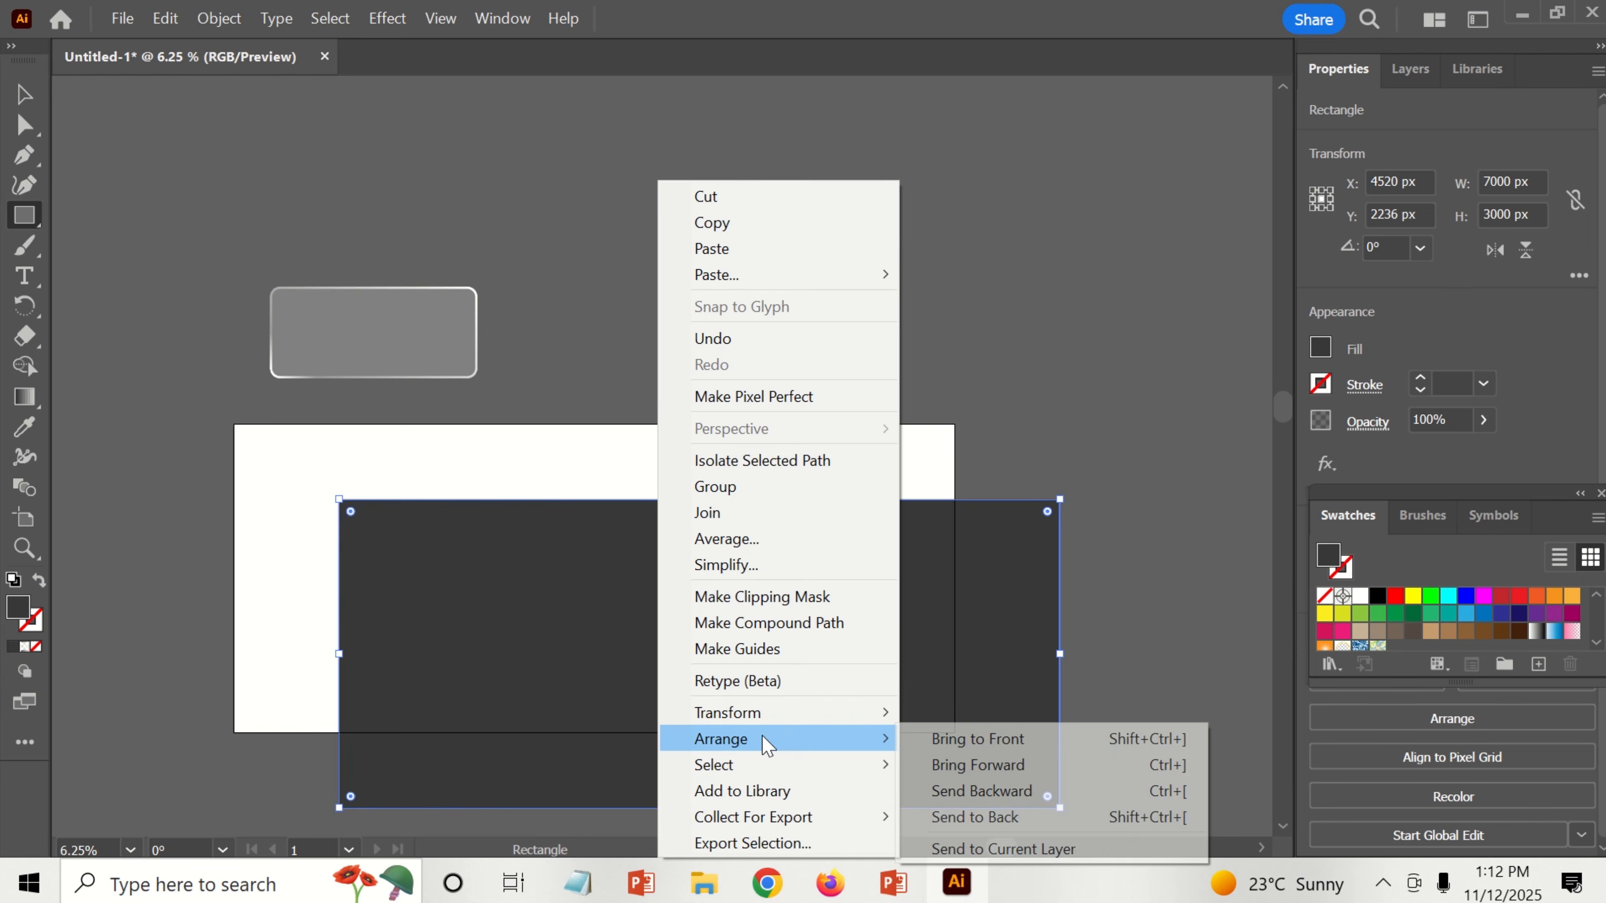
{"action": "left_click", "coordinate": [974, 817]}
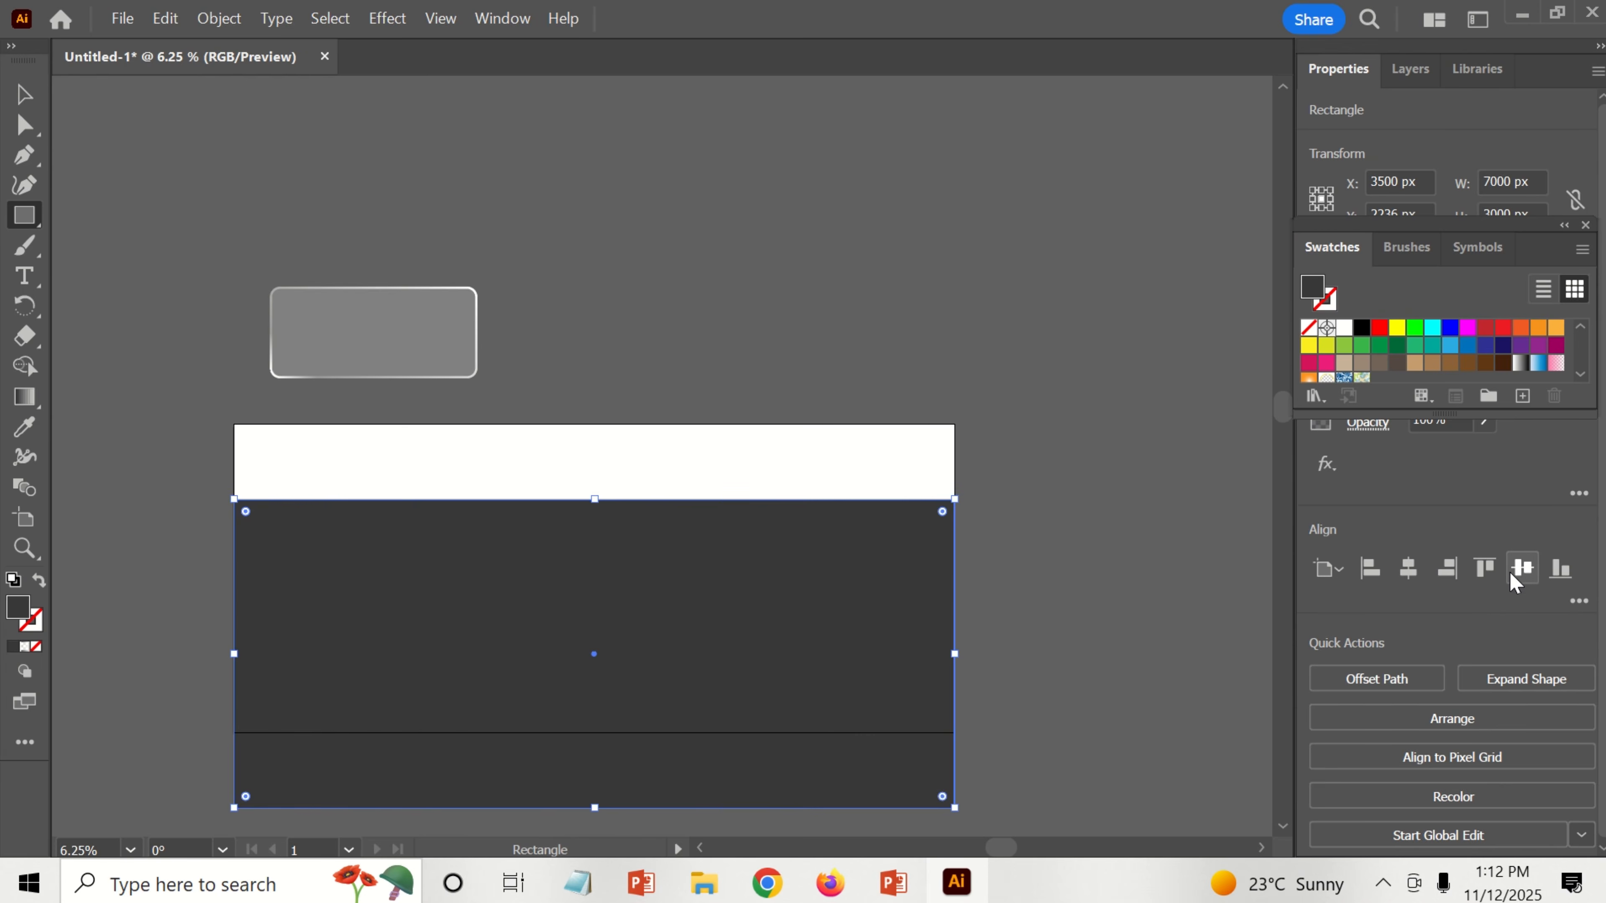
{"action": "left_click", "coordinate": [1521, 572]}
Step: Move the translucent rounded rectangle onto the upper-left area of the dark background
{"action": "left_click", "coordinate": [18, 100]}
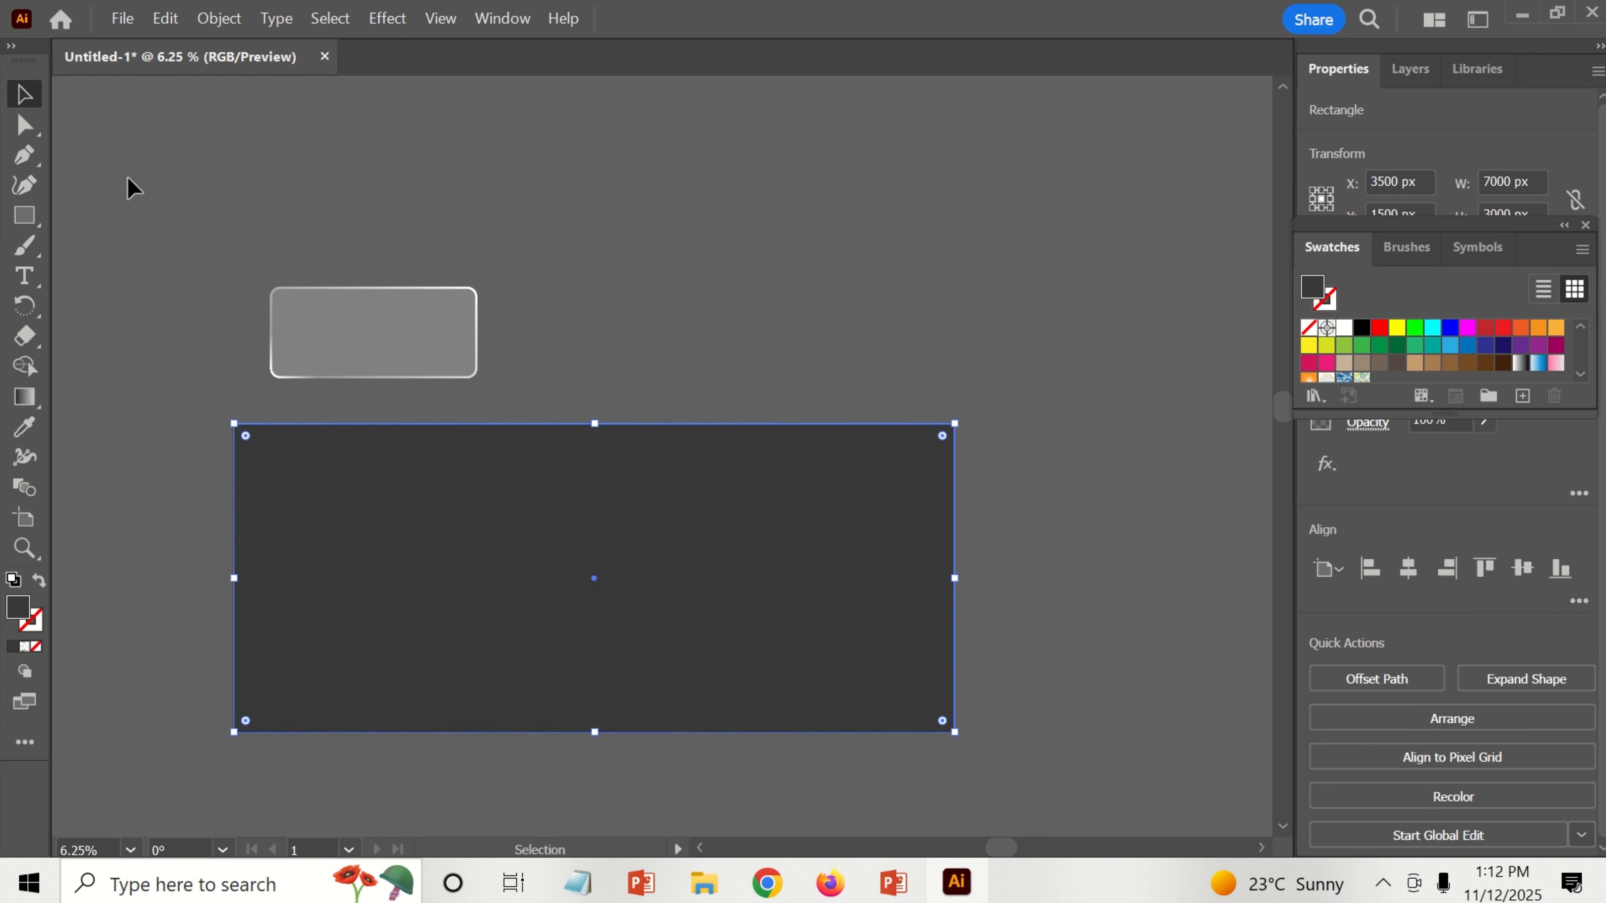
{"action": "left_click_drag", "start_coordinate": [357, 336], "coordinate": [359, 494]}
{"action": "left_click", "coordinate": [475, 384]}
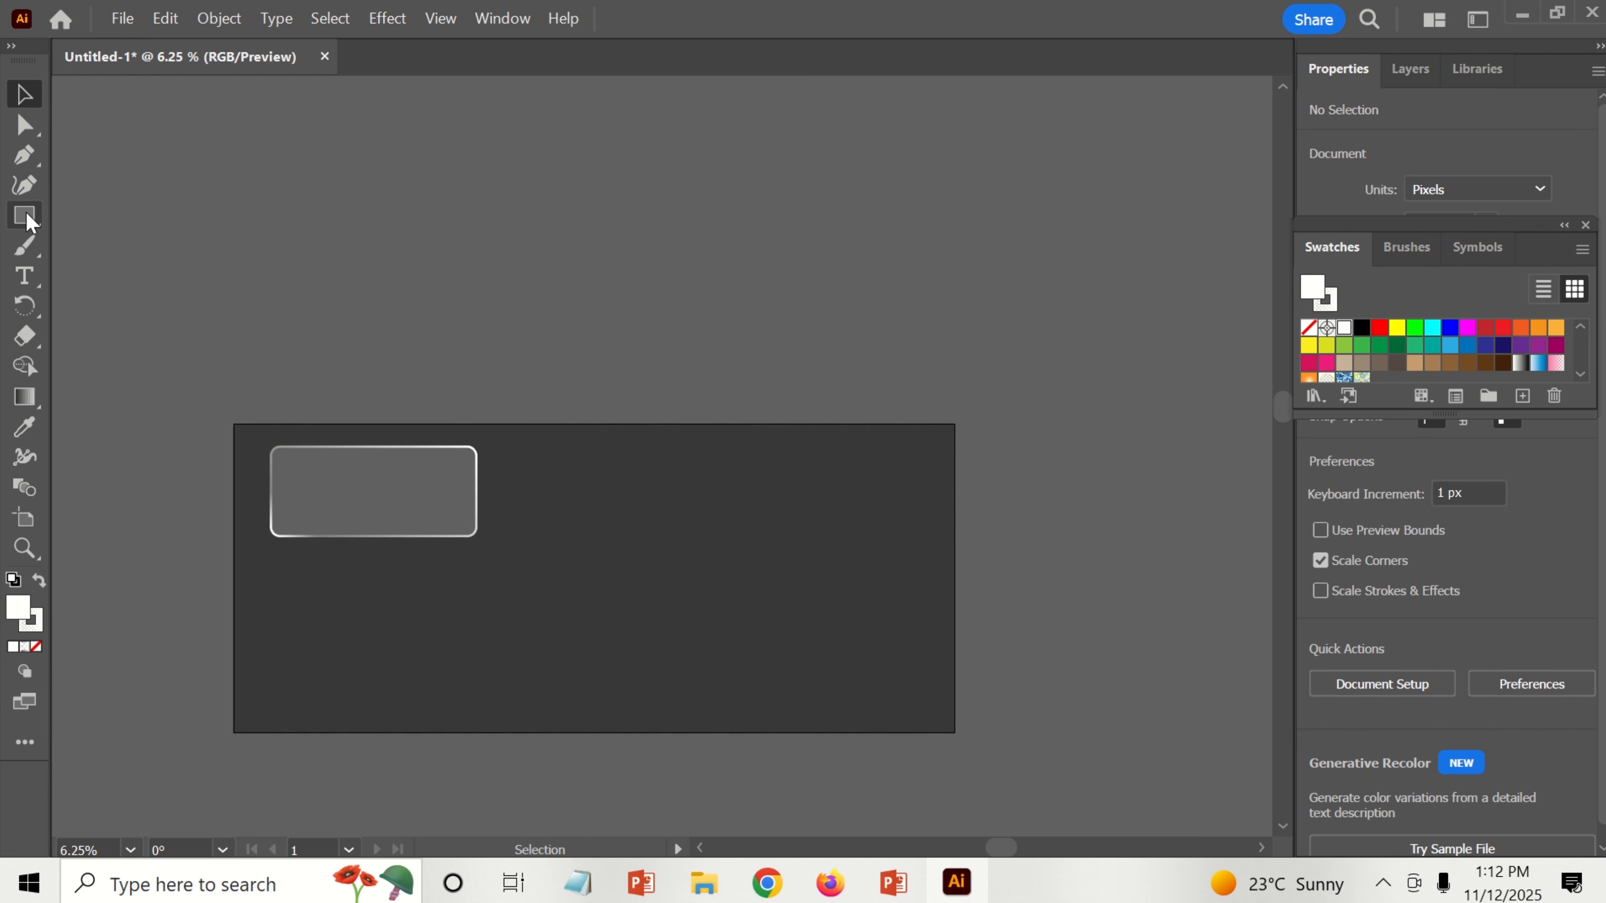
Step: Draw an ellipse about 1267 by 1053 px on the dark background and a hexagon about 1273 by 1407 px above the artboard
{"action": "key", "text": "l"}
{"action": "left_click_drag", "start_coordinate": [533, 453], "coordinate": [665, 563]}
{"action": "left_click_drag", "start_coordinate": [24, 215], "coordinate": [114, 271]}
{"action": "left_click_drag", "start_coordinate": [605, 236], "coordinate": [662, 281]}
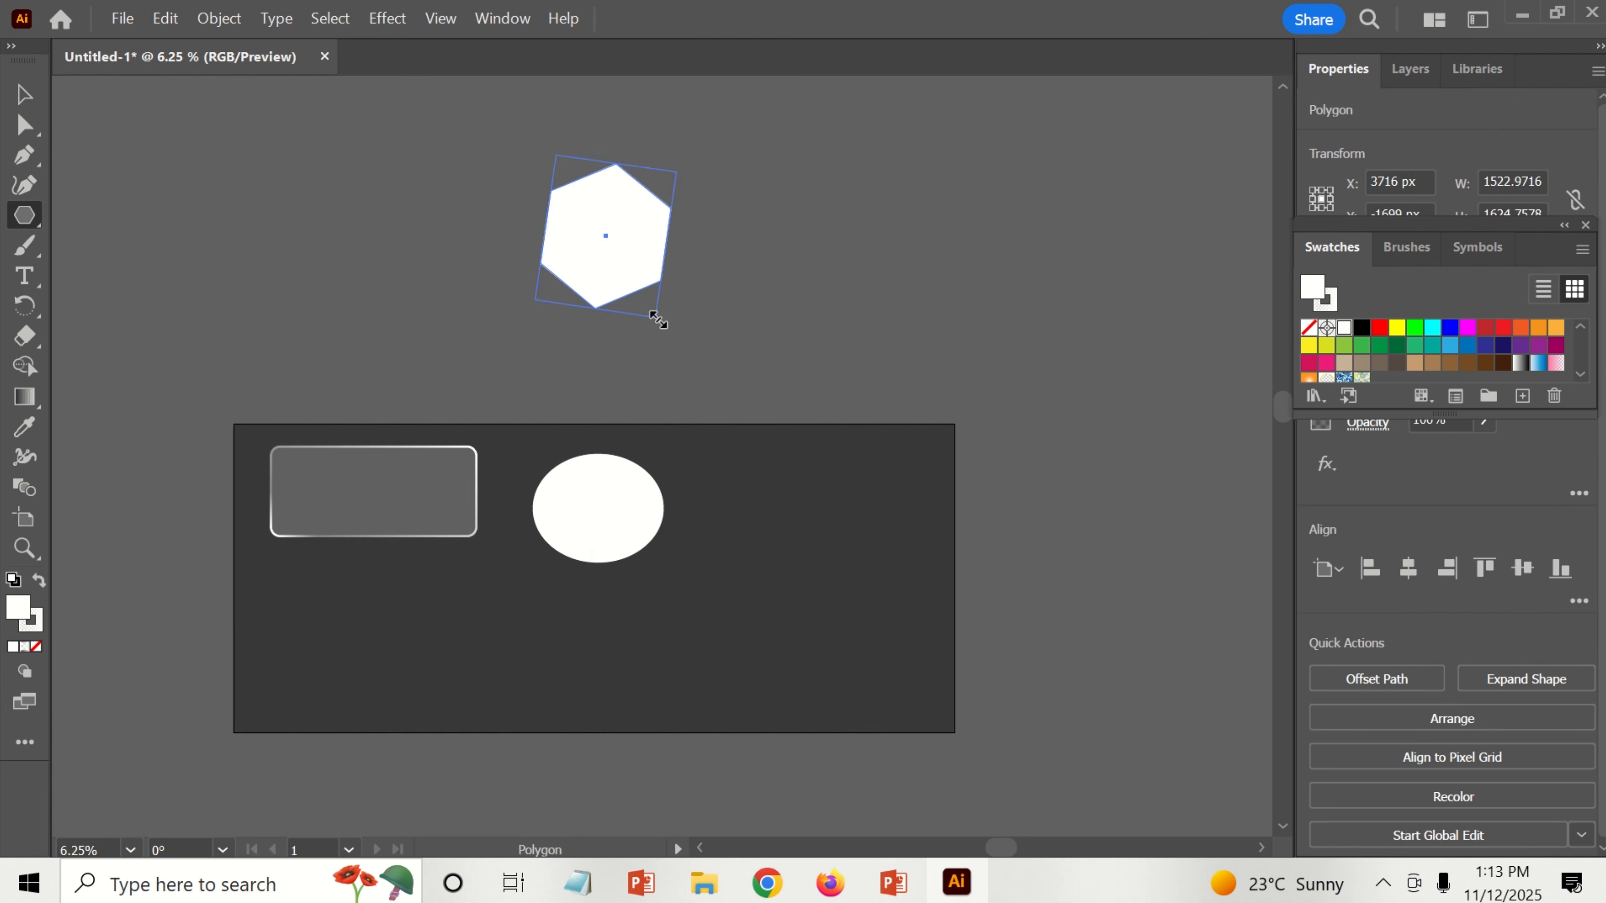
Step: Draw a five-pointed star beside the hexagon and a rectangle about 1356 by 1160 px above the artboard
{"action": "left_click_drag", "start_coordinate": [24, 215], "coordinate": [114, 300]}
{"action": "left_click_drag", "start_coordinate": [769, 189], "coordinate": [875, 297]}
{"action": "left_click_drag", "start_coordinate": [28, 221], "coordinate": [114, 218]}
{"action": "mouse_move", "coordinate": [214, 177]}
{"action": "left_mouse_down"}
{"action": "mouse_move", "coordinate": [346, 267]}
{"action": "mouse_move", "coordinate": [356, 297]}
{"action": "left_mouse_up"}
Step: Create a star with 10 points beside the artboard's upper-right corner
{"action": "left_click_drag", "start_coordinate": [23, 215], "coordinate": [113, 299]}
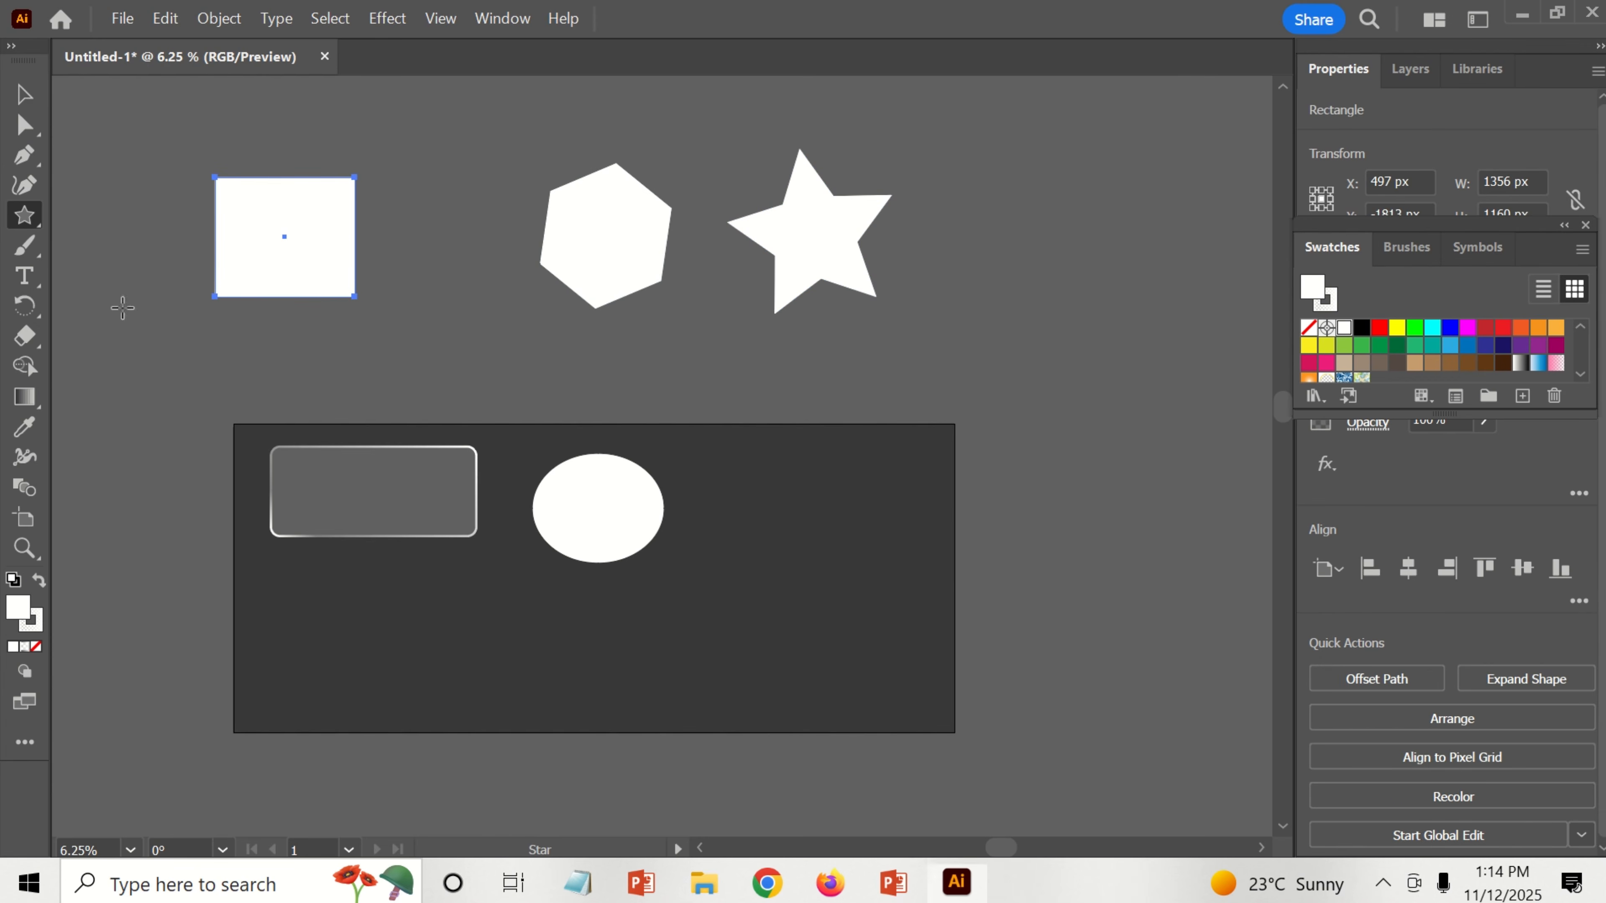
{"action": "left_click", "coordinate": [1054, 306]}
{"action": "left_click_drag", "start_coordinate": [804, 460], "coordinate": [735, 471]}
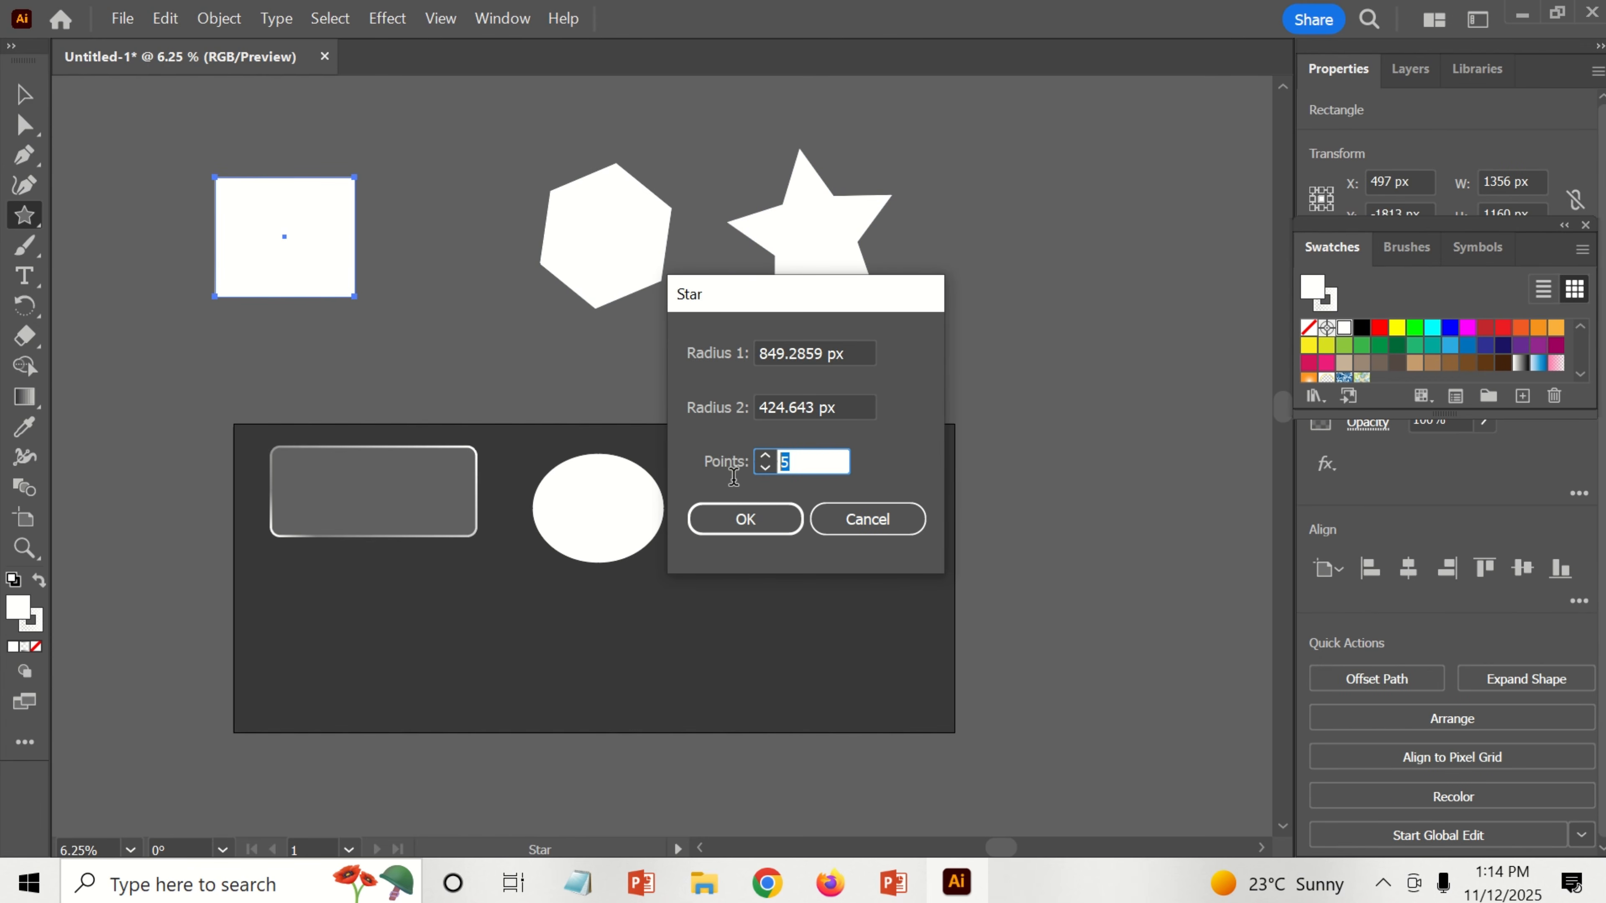
{"action": "type", "text": "10"}
{"action": "left_click", "coordinate": [746, 519]}
Step: Arrange the hexagon, both stars and the ellipse in a row with the white rectangle above the artboard
{"action": "left_click", "coordinate": [24, 95]}
{"action": "left_click_drag", "start_coordinate": [605, 236], "coordinate": [477, 231]}
{"action": "left_click_drag", "start_coordinate": [821, 234], "coordinate": [691, 226]}
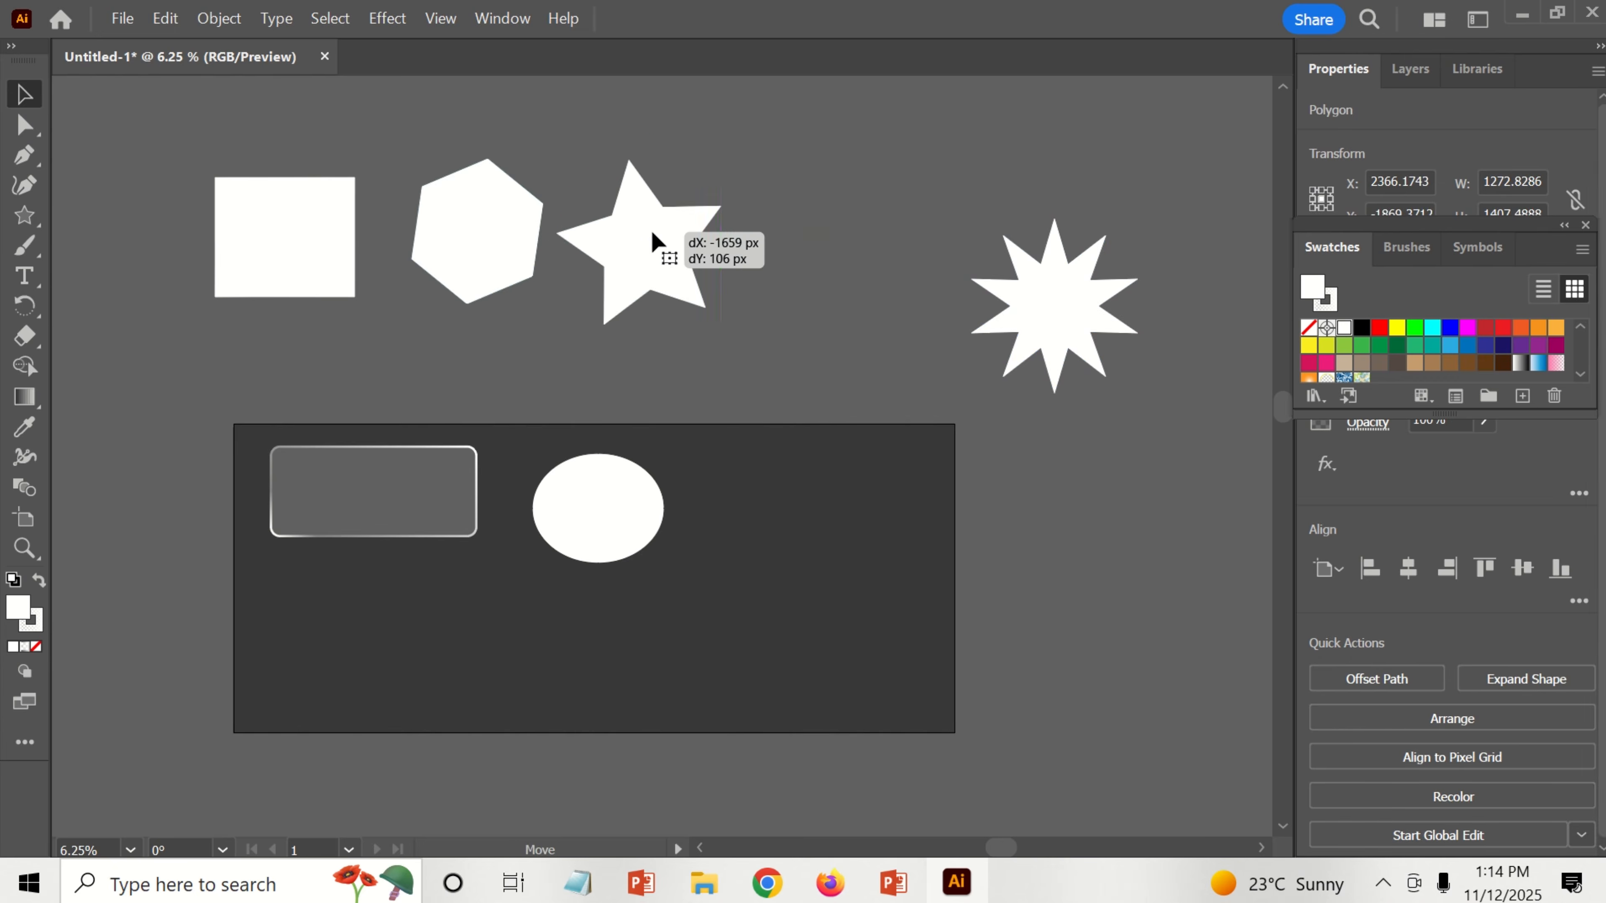
{"action": "left_click_drag", "start_coordinate": [1065, 318], "coordinate": [892, 244]}
{"action": "left_click_drag", "start_coordinate": [598, 508], "coordinate": [1104, 224]}
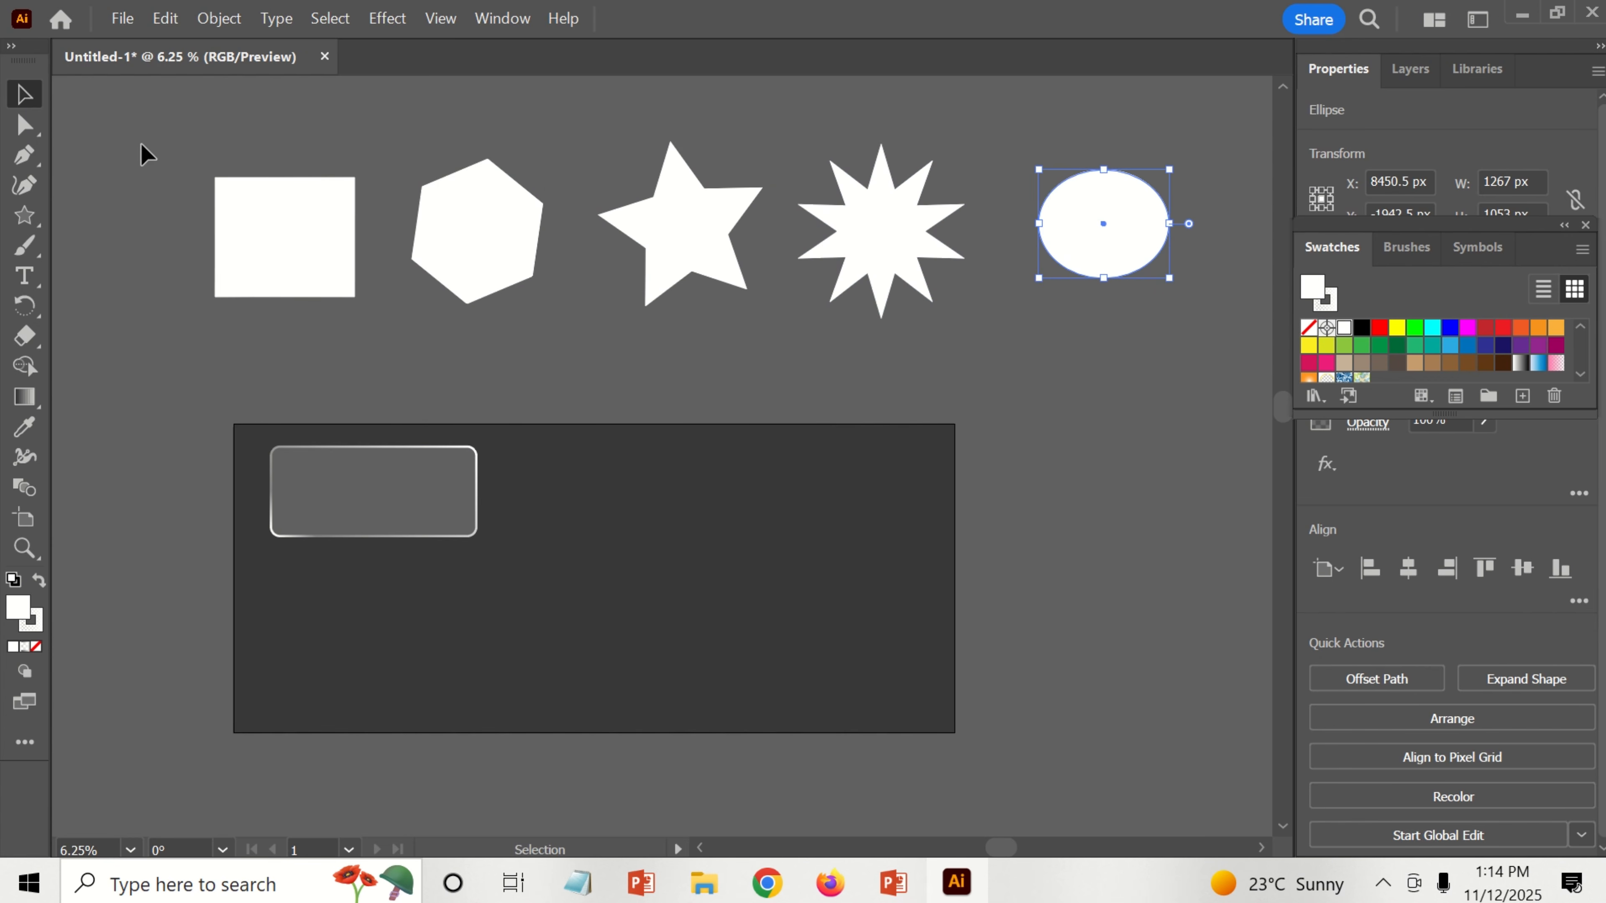
Step: Apply the translucent rounded rectangle's appearance to all five white shapes with the Eyedropper tool
{"action": "left_click_drag", "start_coordinate": [147, 127], "coordinate": [1214, 301]}
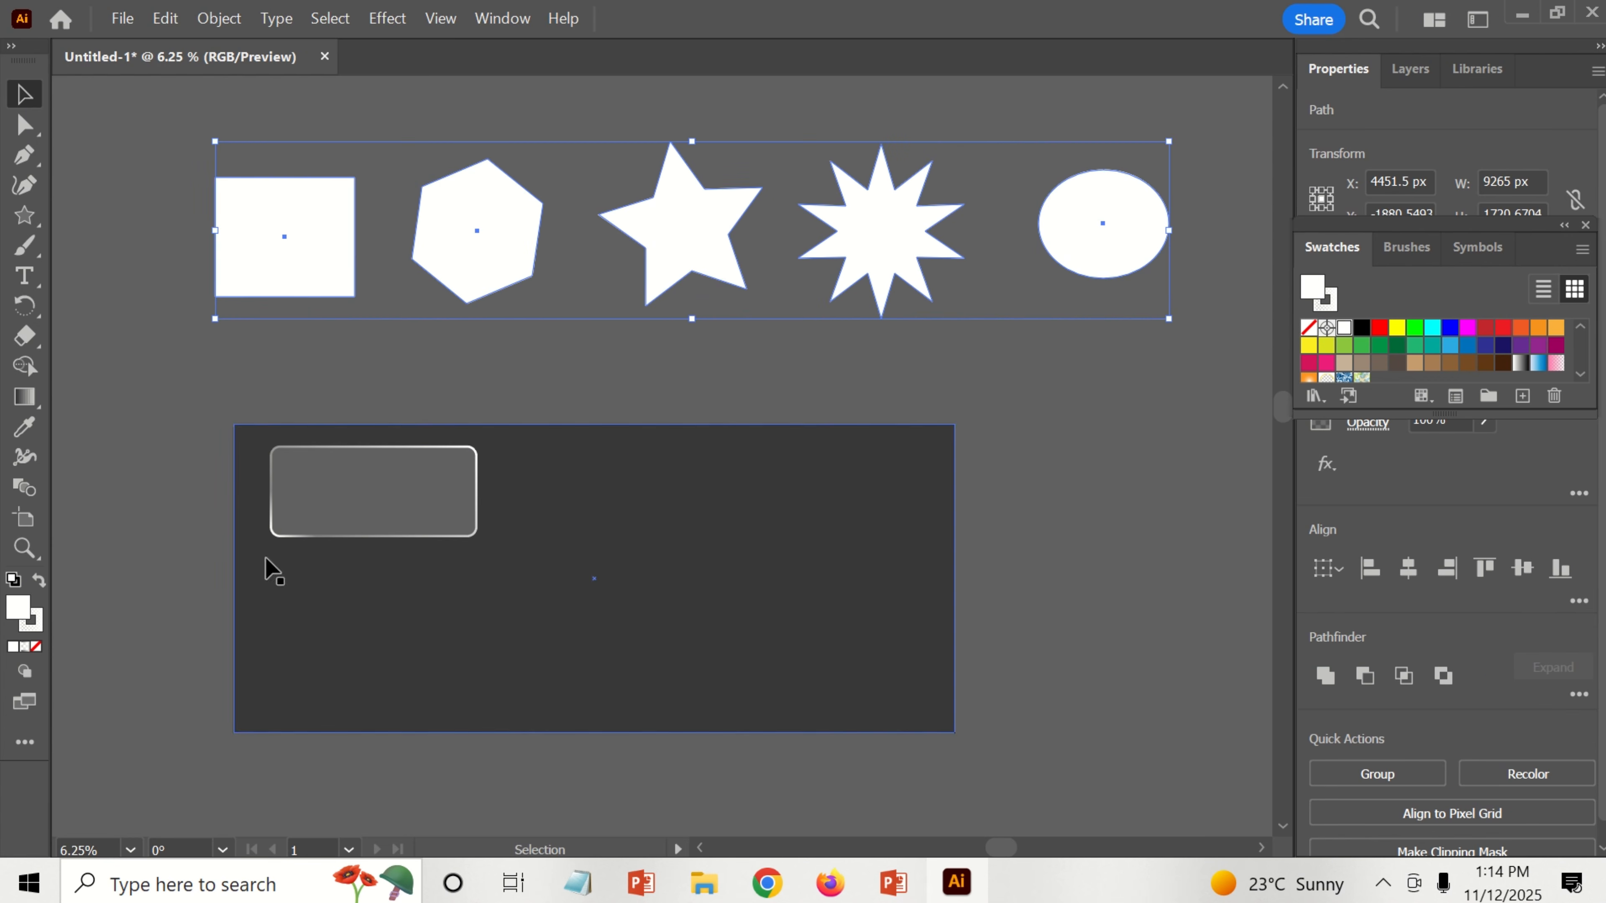
{"action": "left_click", "coordinate": [24, 427]}
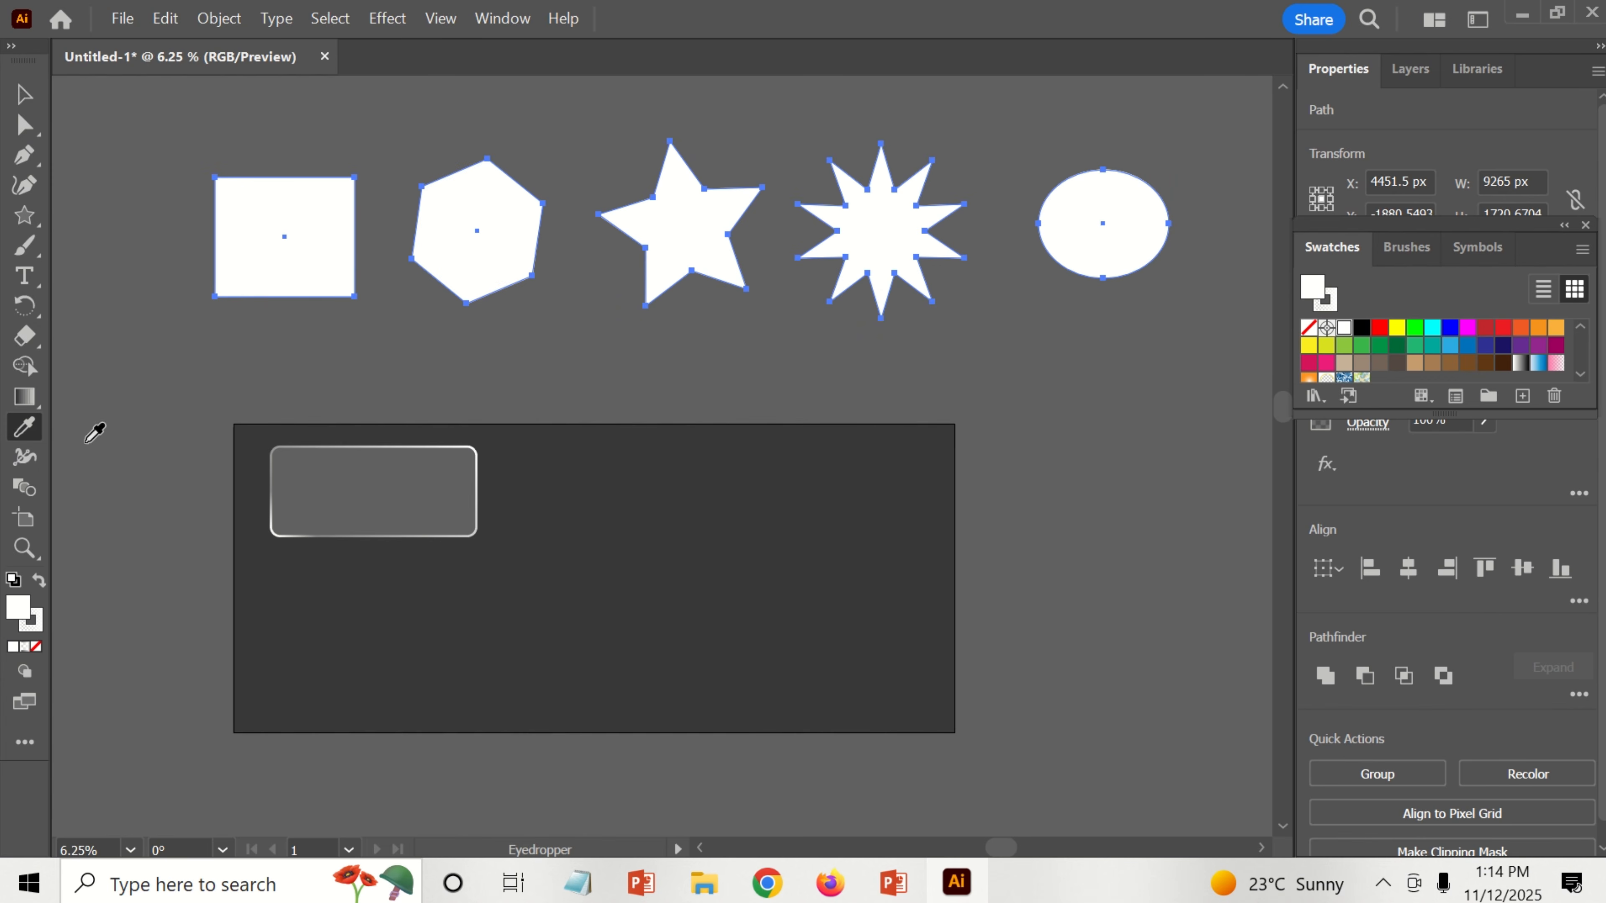
{"action": "left_click", "coordinate": [455, 524]}
{"action": "key", "text": "v"}
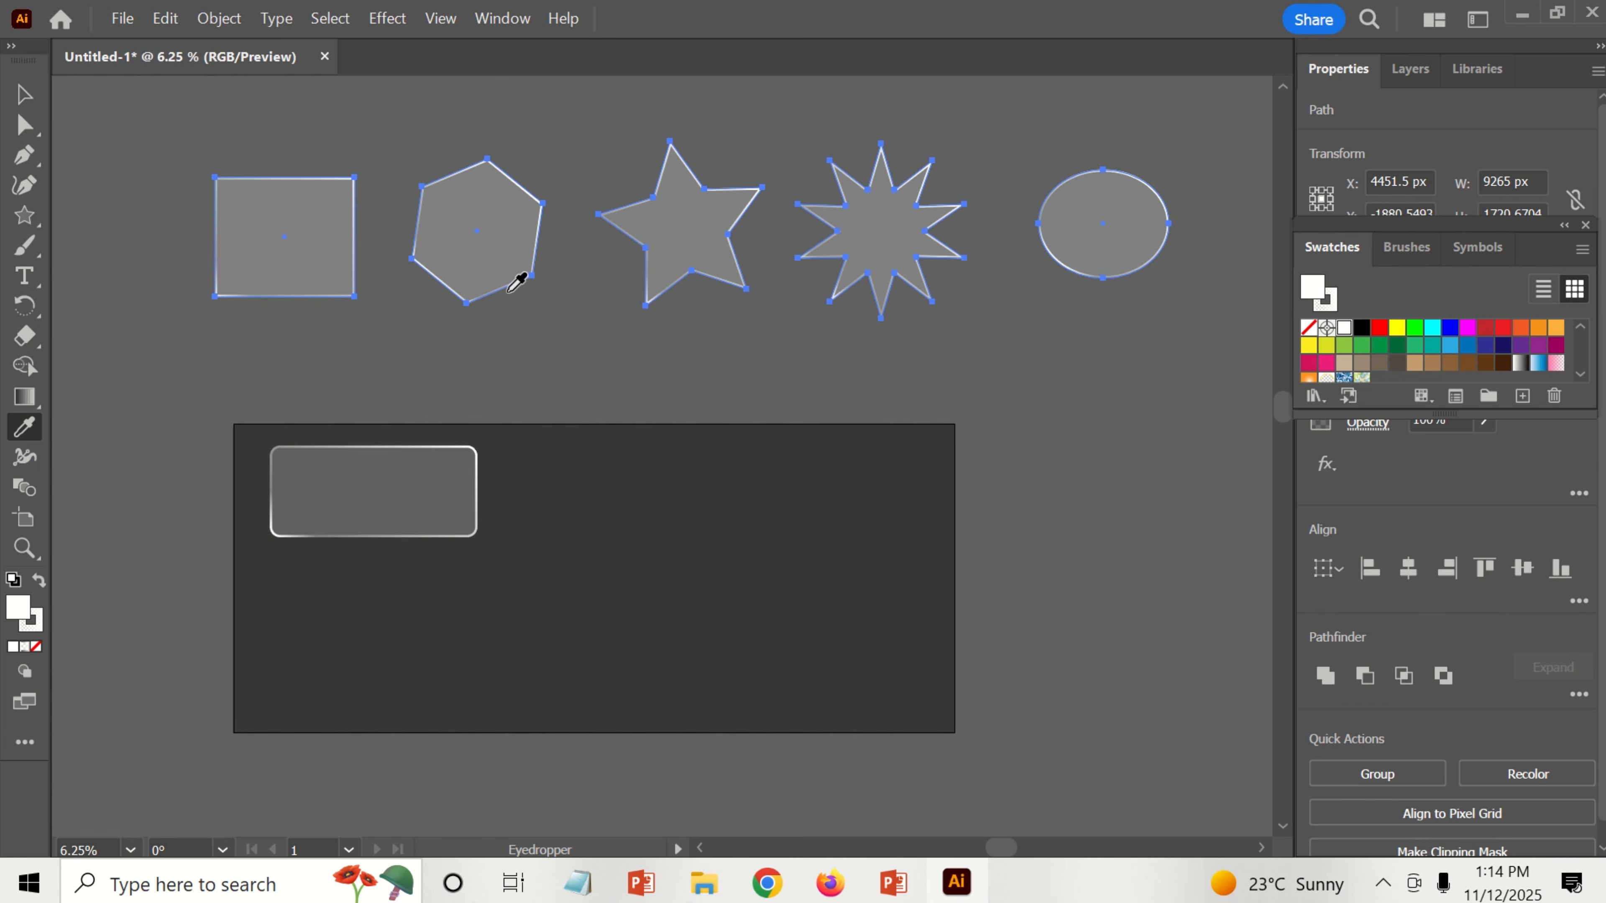
{"action": "left_click", "coordinate": [168, 204]}
Step: Scale down the five translucent shapes above the artboard together
{"action": "left_click", "coordinate": [251, 258]}
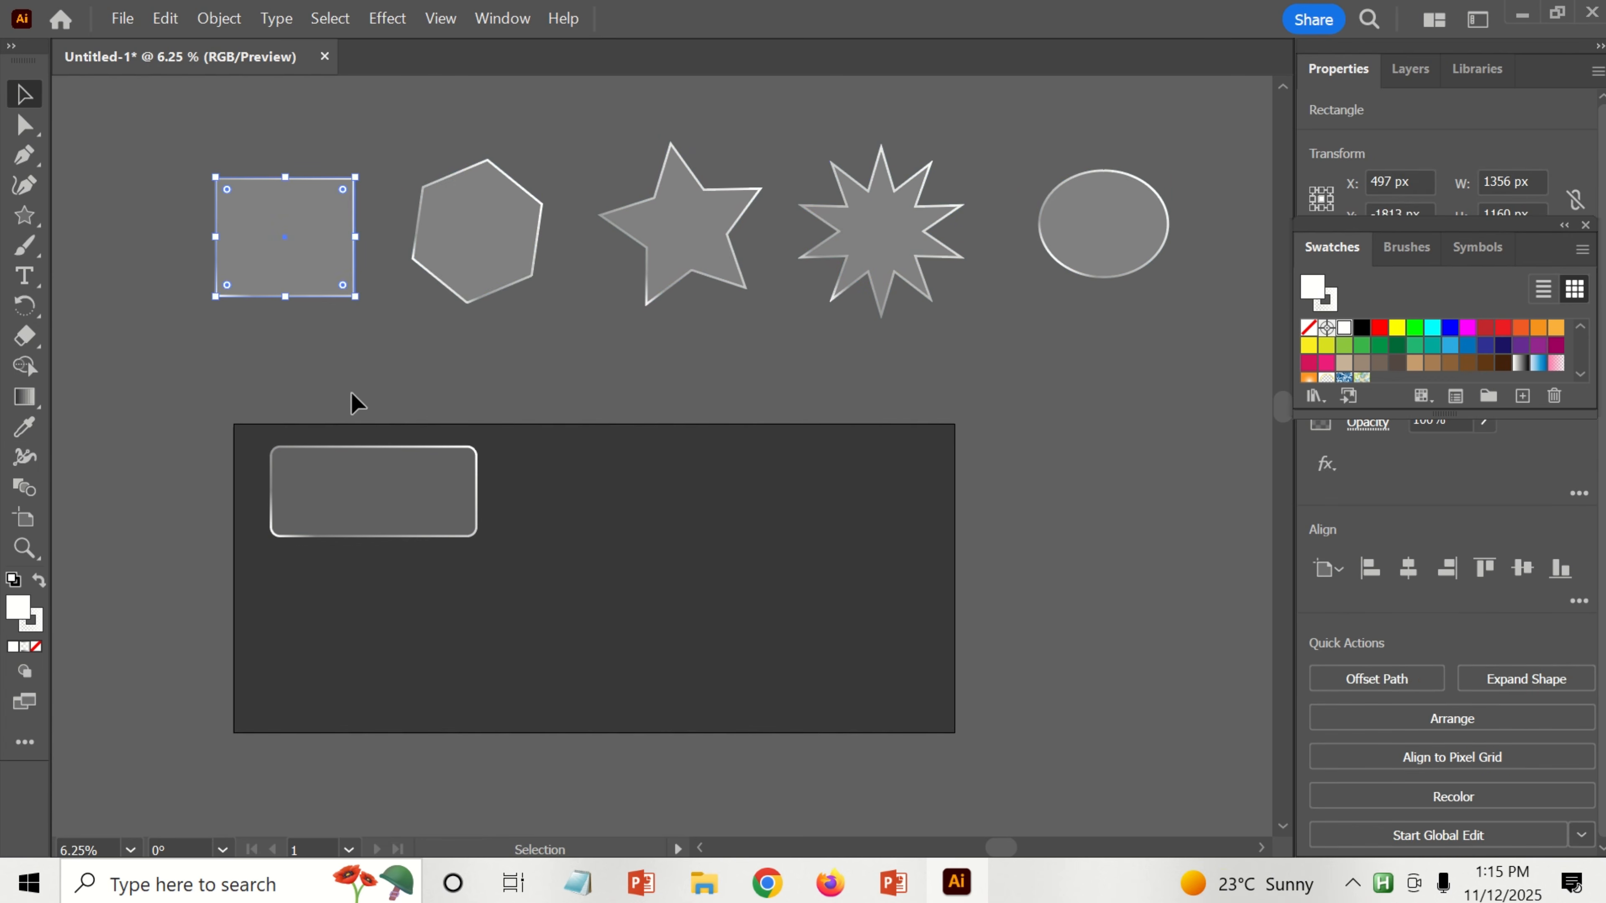
{"action": "left_click_drag", "start_coordinate": [162, 166], "coordinate": [1041, 351]}
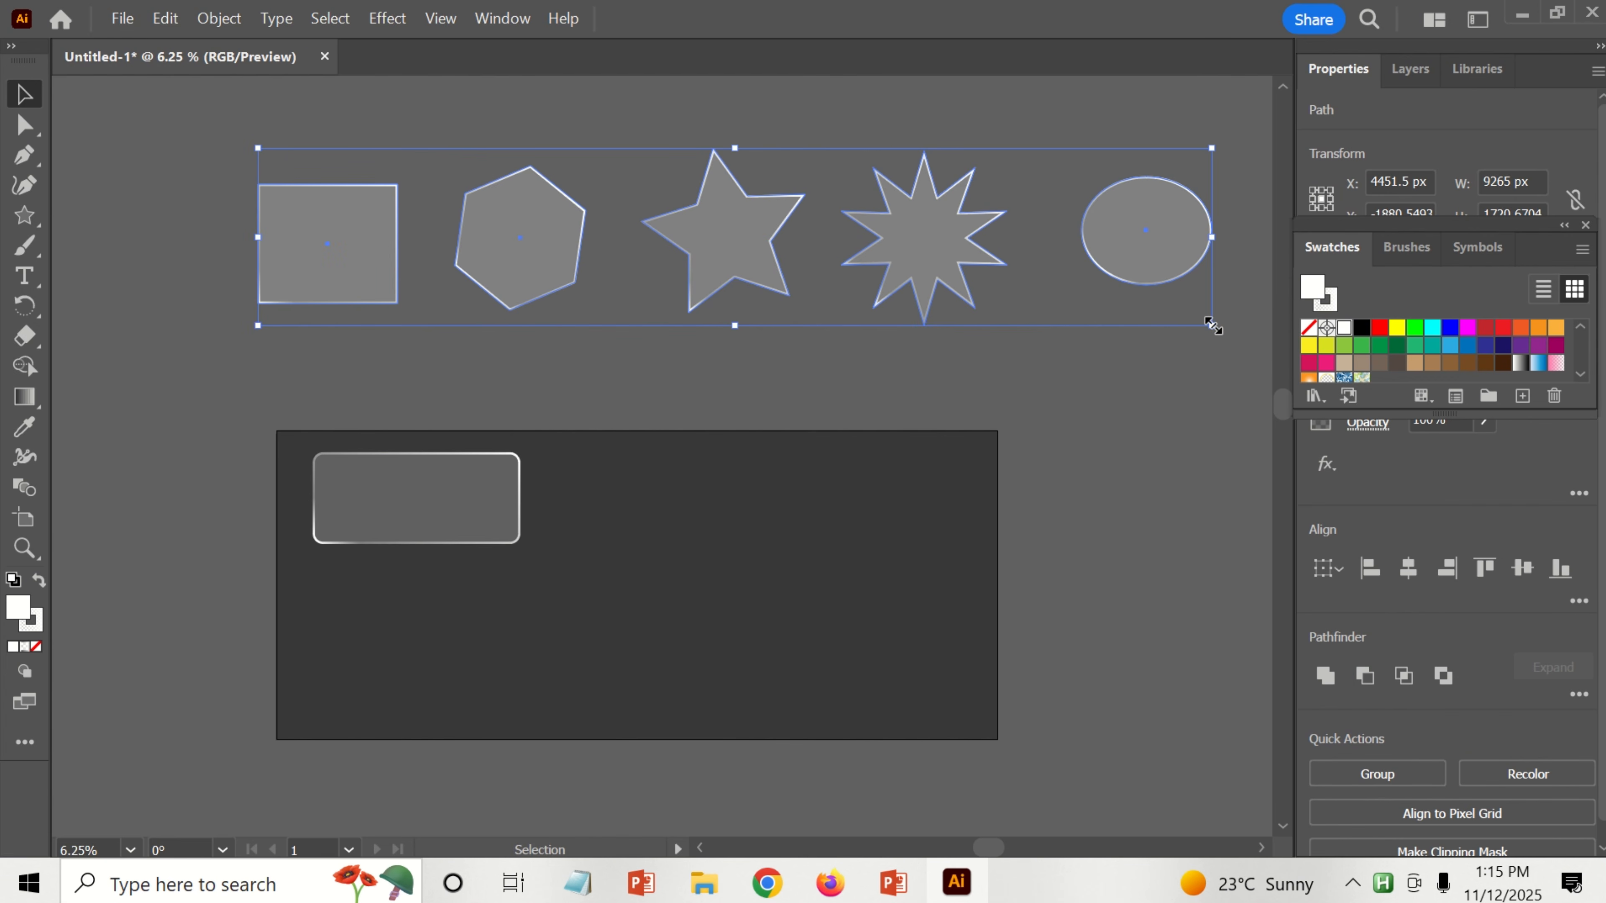
{"action": "left_click_drag", "start_coordinate": [1212, 326], "coordinate": [1153, 300]}
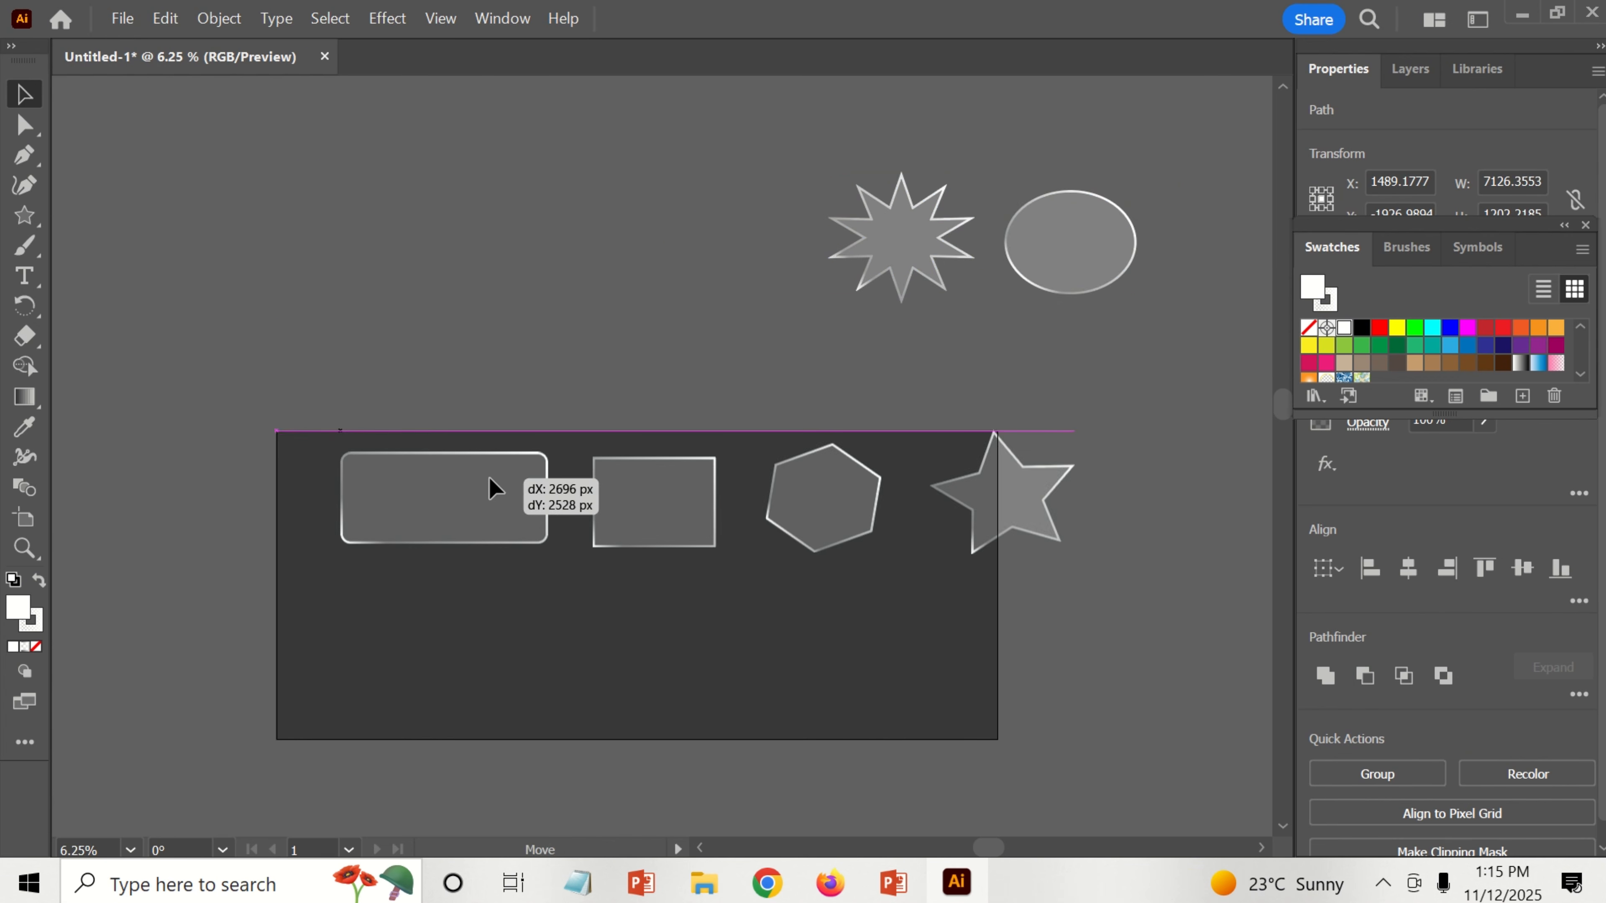
Step: Place the five-pointed star, ellipse and ten-pointed star in a second row on the dark background
{"action": "left_click_drag", "start_coordinate": [493, 488], "coordinate": [364, 633]}
{"action": "left_click_drag", "start_coordinate": [1039, 247], "coordinate": [582, 652]}
{"action": "left_click_drag", "start_coordinate": [899, 230], "coordinate": [832, 628]}
Step: Group the six translucent shapes on the dark background, leaving the background out
{"action": "left_click", "coordinate": [494, 506]}
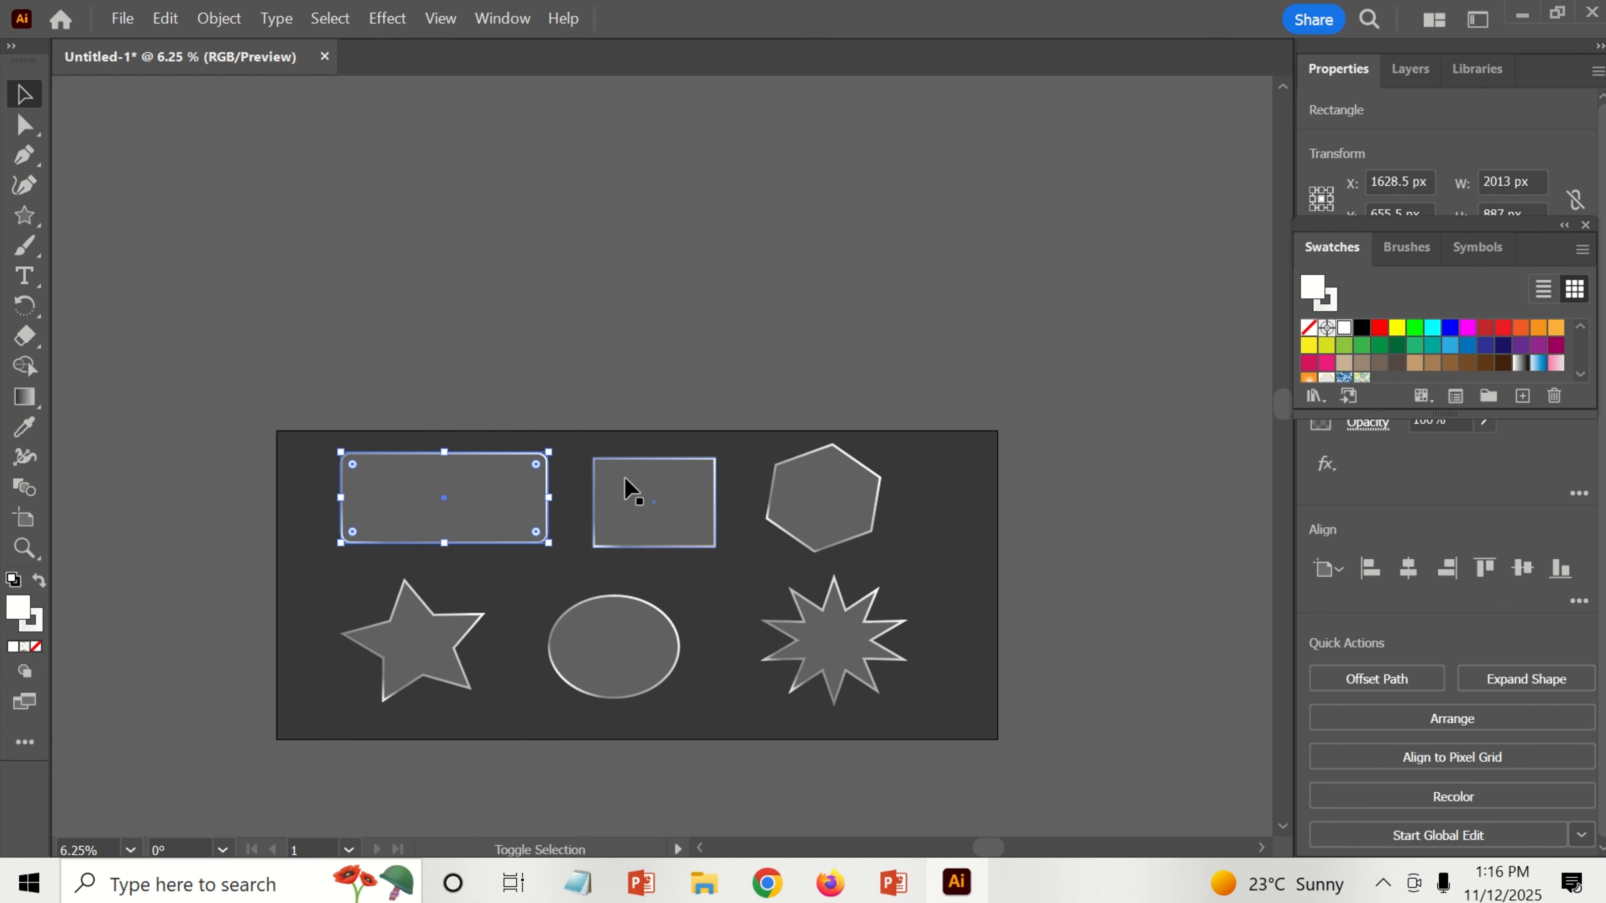
{"action": "left_click", "coordinate": [633, 487], "text": "shift"}
{"action": "left_click", "coordinate": [799, 477], "text": "shift"}
{"action": "left_click", "coordinate": [828, 620], "text": "shift"}
{"action": "left_click", "coordinate": [682, 655], "text": "shift"}
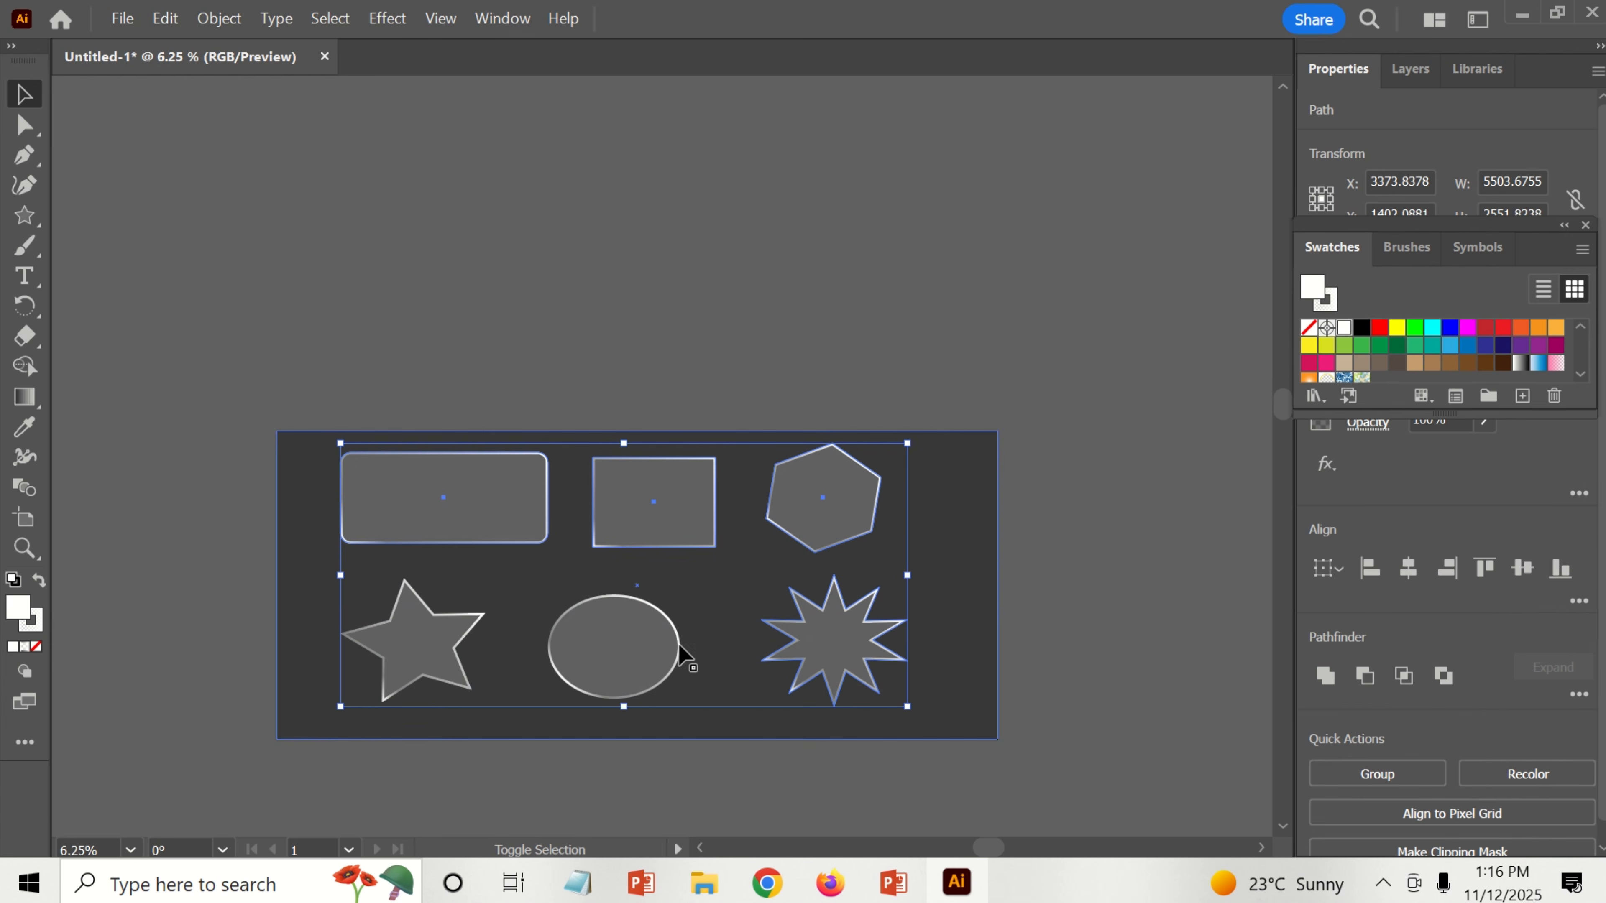
{"action": "left_click", "coordinate": [679, 646], "text": "shift"}
{"action": "left_click", "coordinate": [391, 693], "text": "shift"}
{"action": "right_click", "coordinate": [634, 554]}
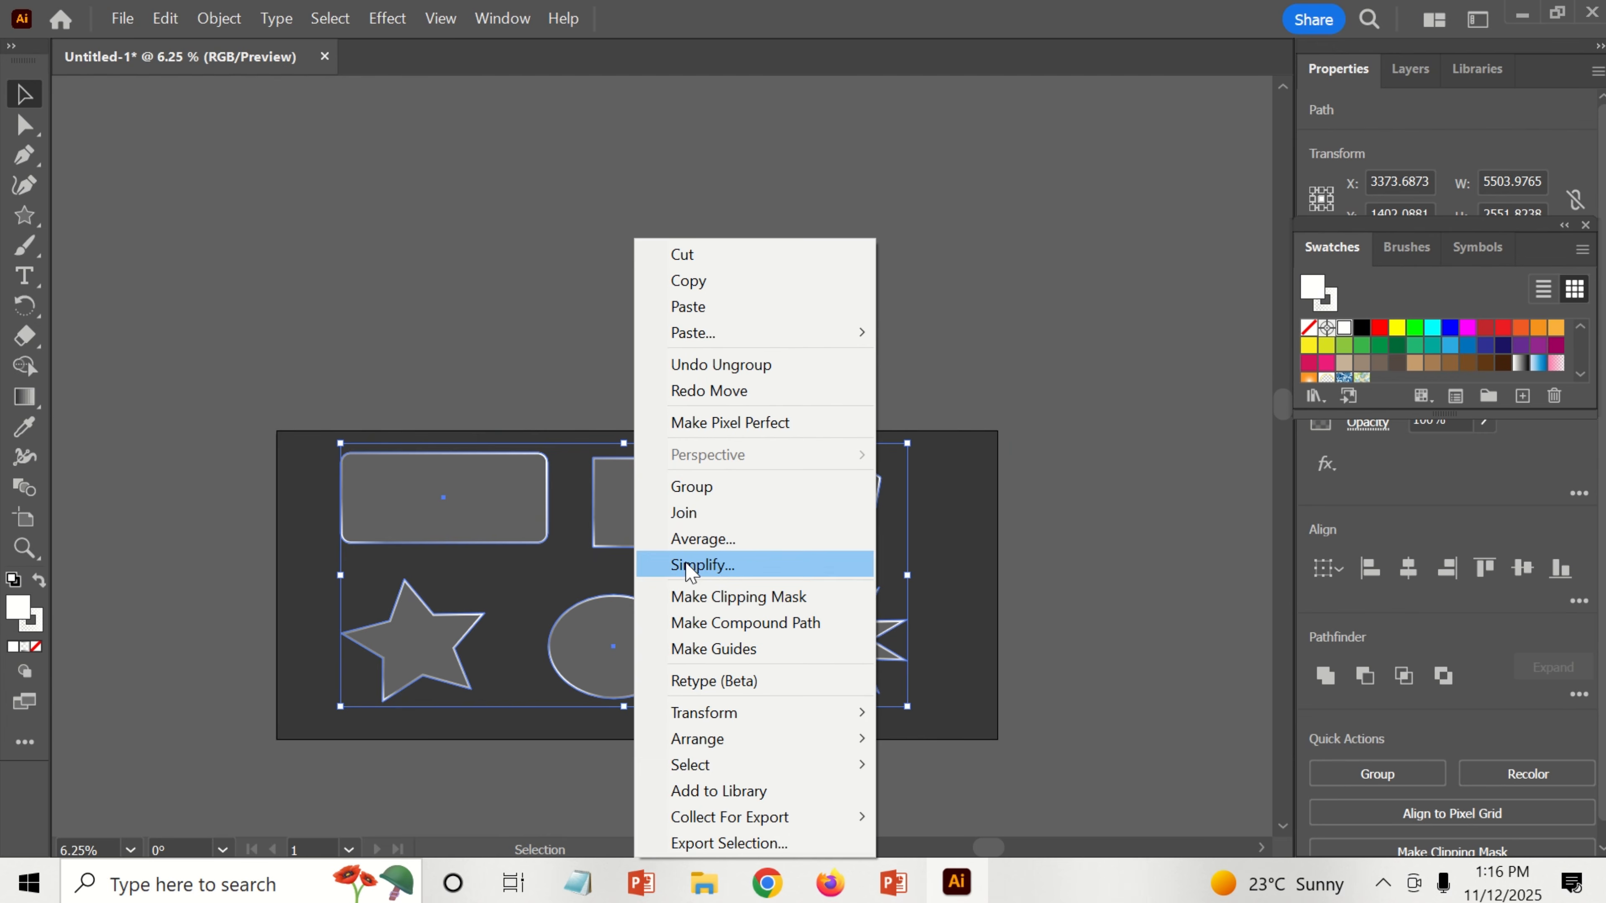
{"action": "left_click", "coordinate": [734, 488]}
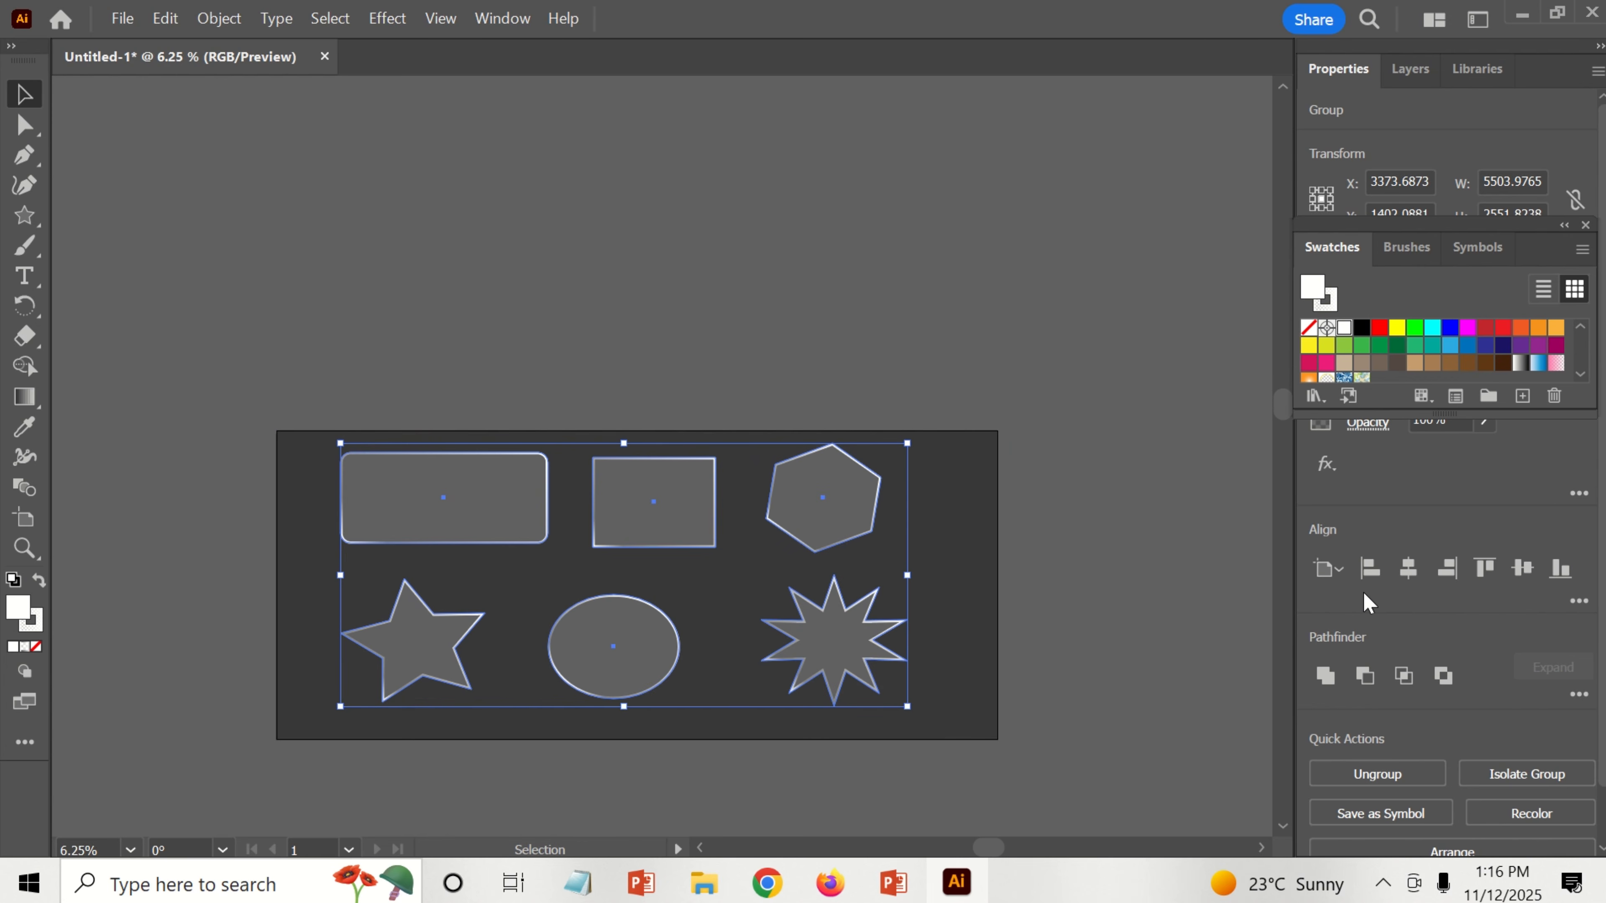
Step: Center the grouped translucent shapes horizontally and vertically on the artboard
{"action": "left_click", "coordinate": [1408, 568]}
{"action": "left_click", "coordinate": [1522, 568]}
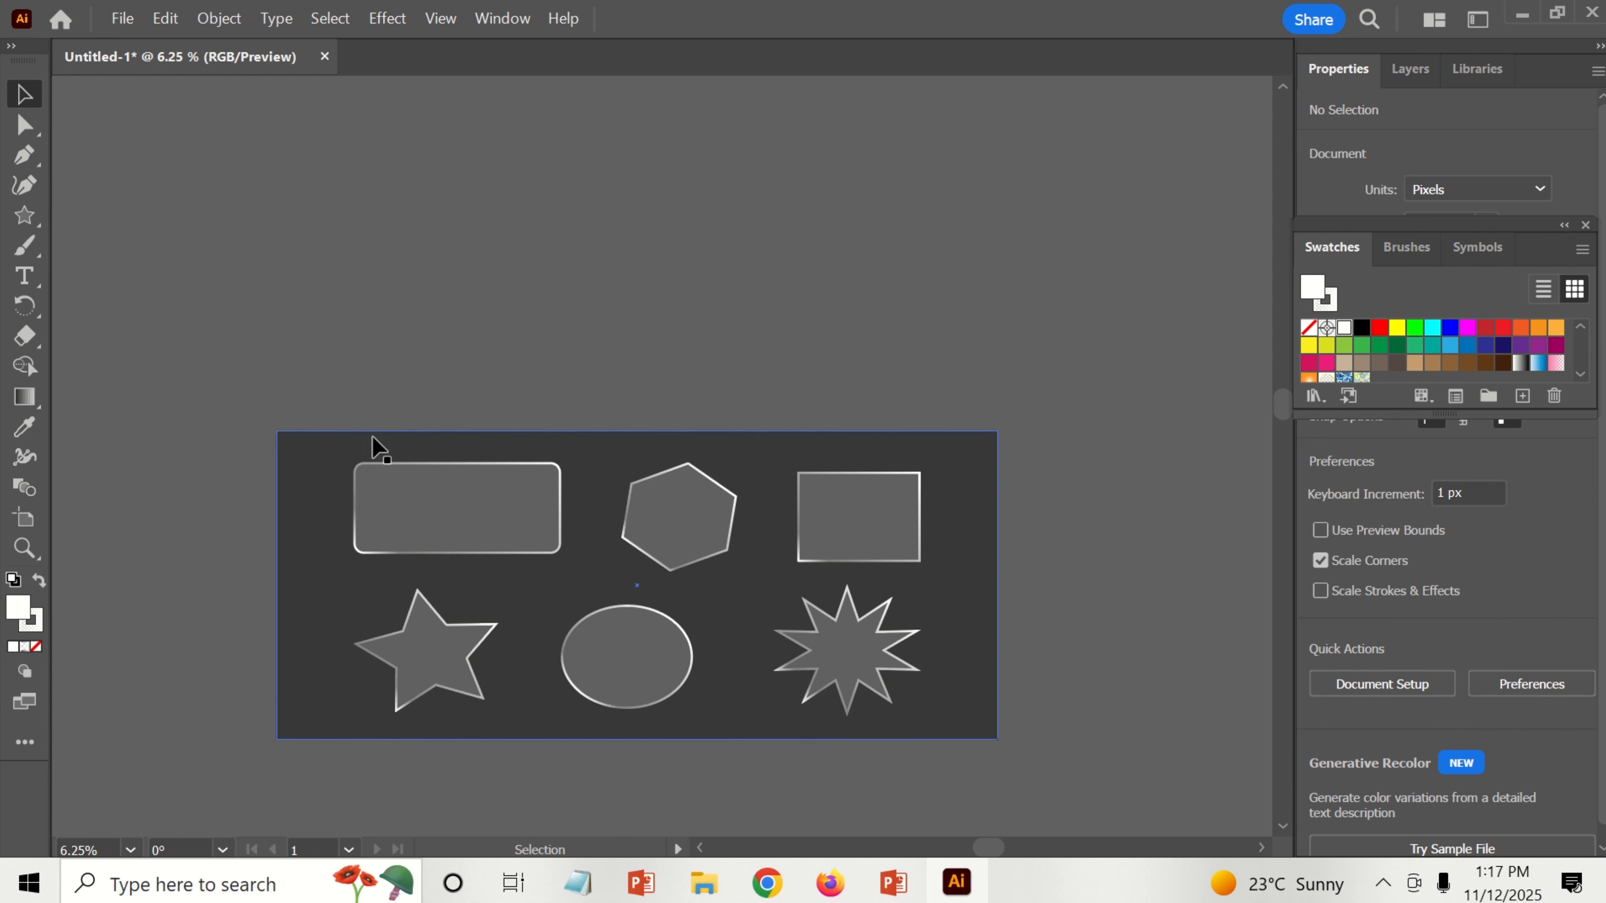
Step: Save the document in Illustrator EPS format under the file name Glass G
{"action": "left_click", "coordinate": [123, 19]}
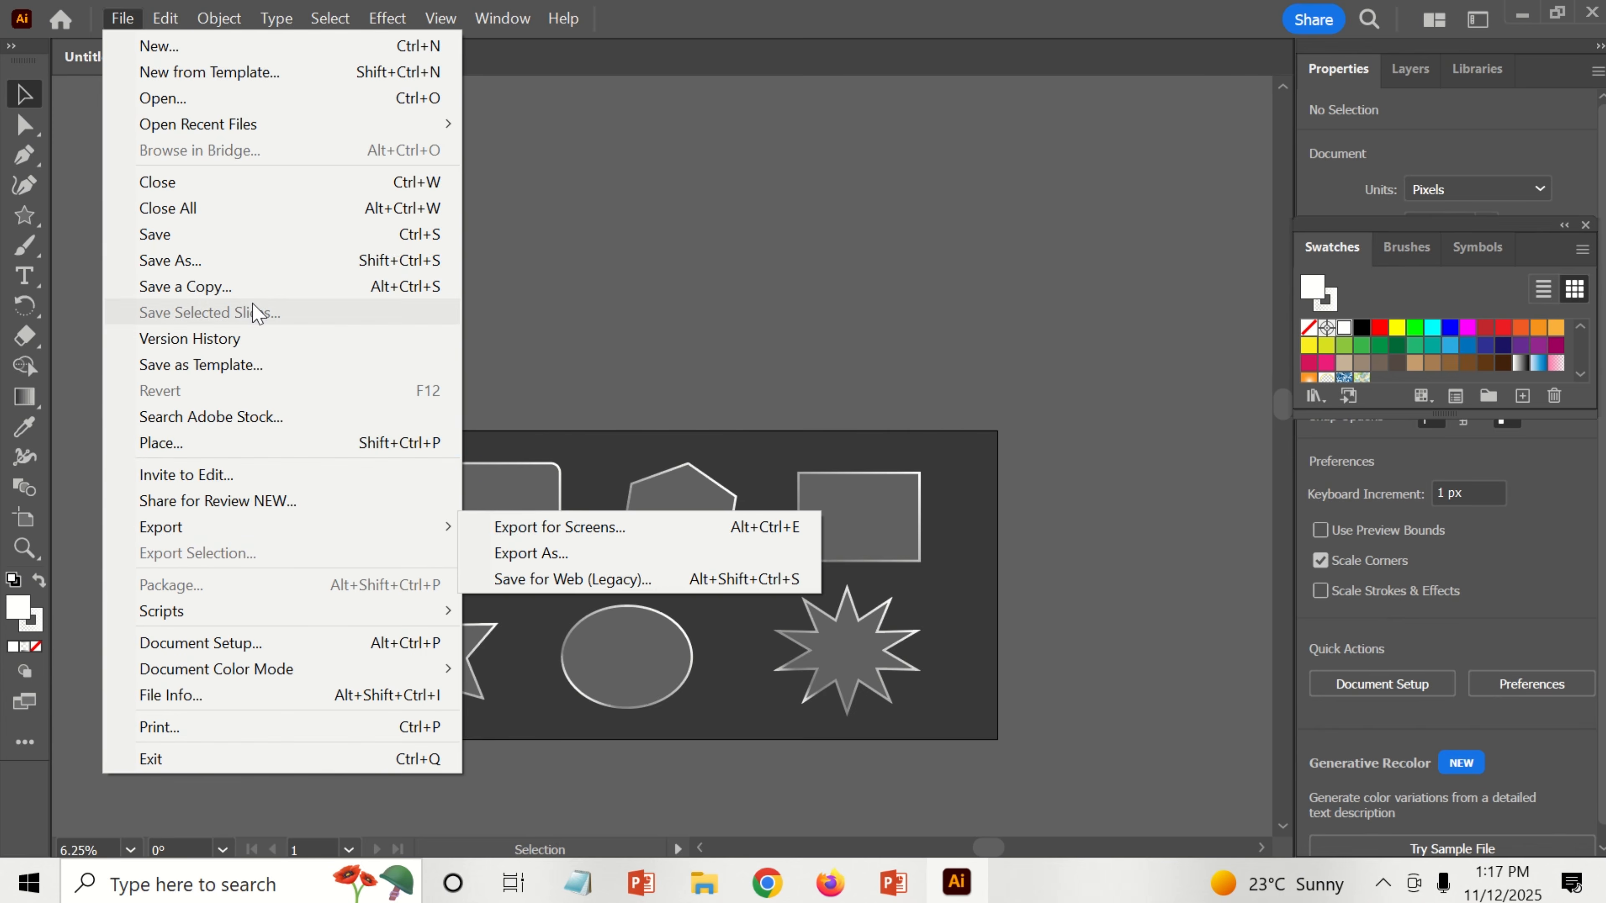
{"action": "left_click", "coordinate": [248, 262]}
{"action": "left_click", "coordinate": [345, 561]}
{"action": "left_click", "coordinate": [345, 621]}
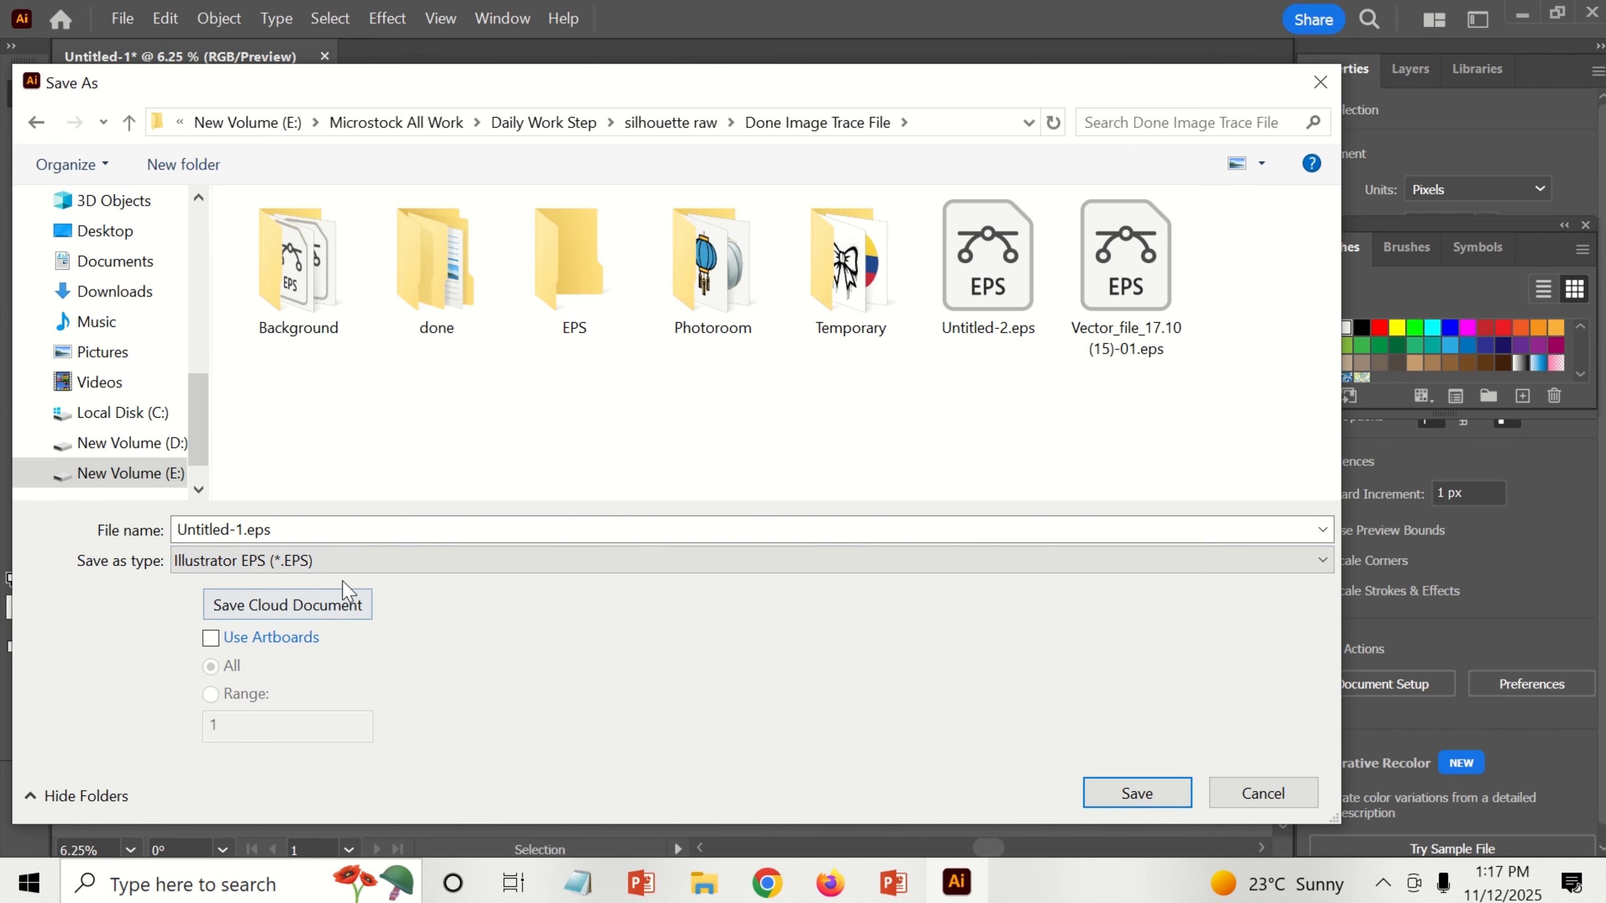
{"action": "left_click", "coordinate": [234, 533]}
{"action": "double_click", "coordinate": [233, 533]}
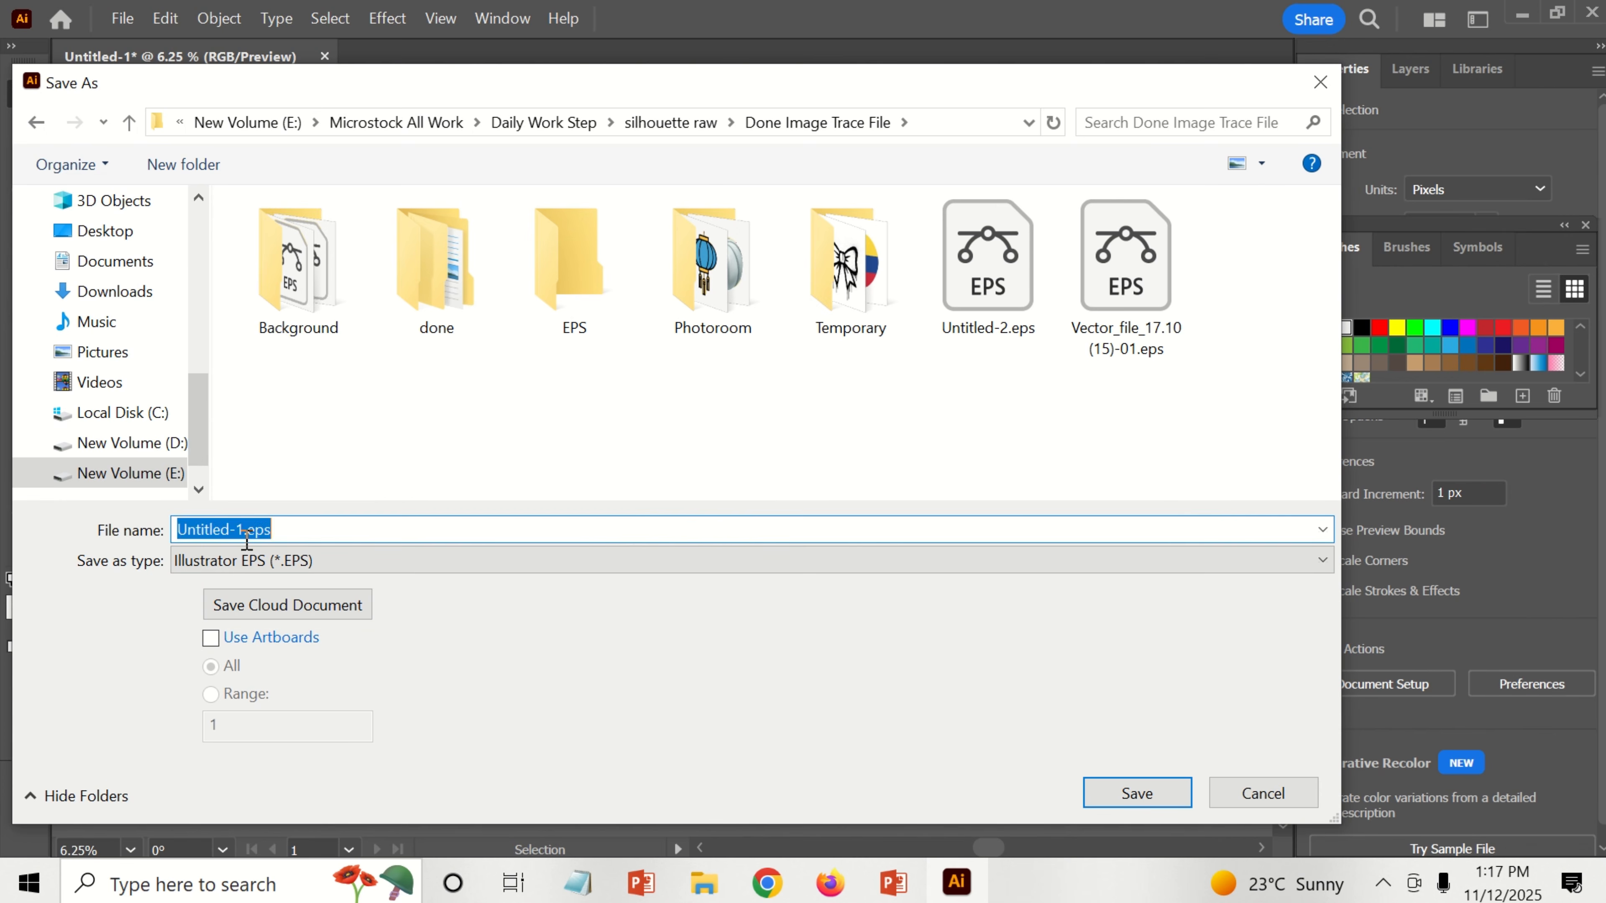
{"action": "type", "text": "Glass"}
{"action": "key", "text": "Return"}
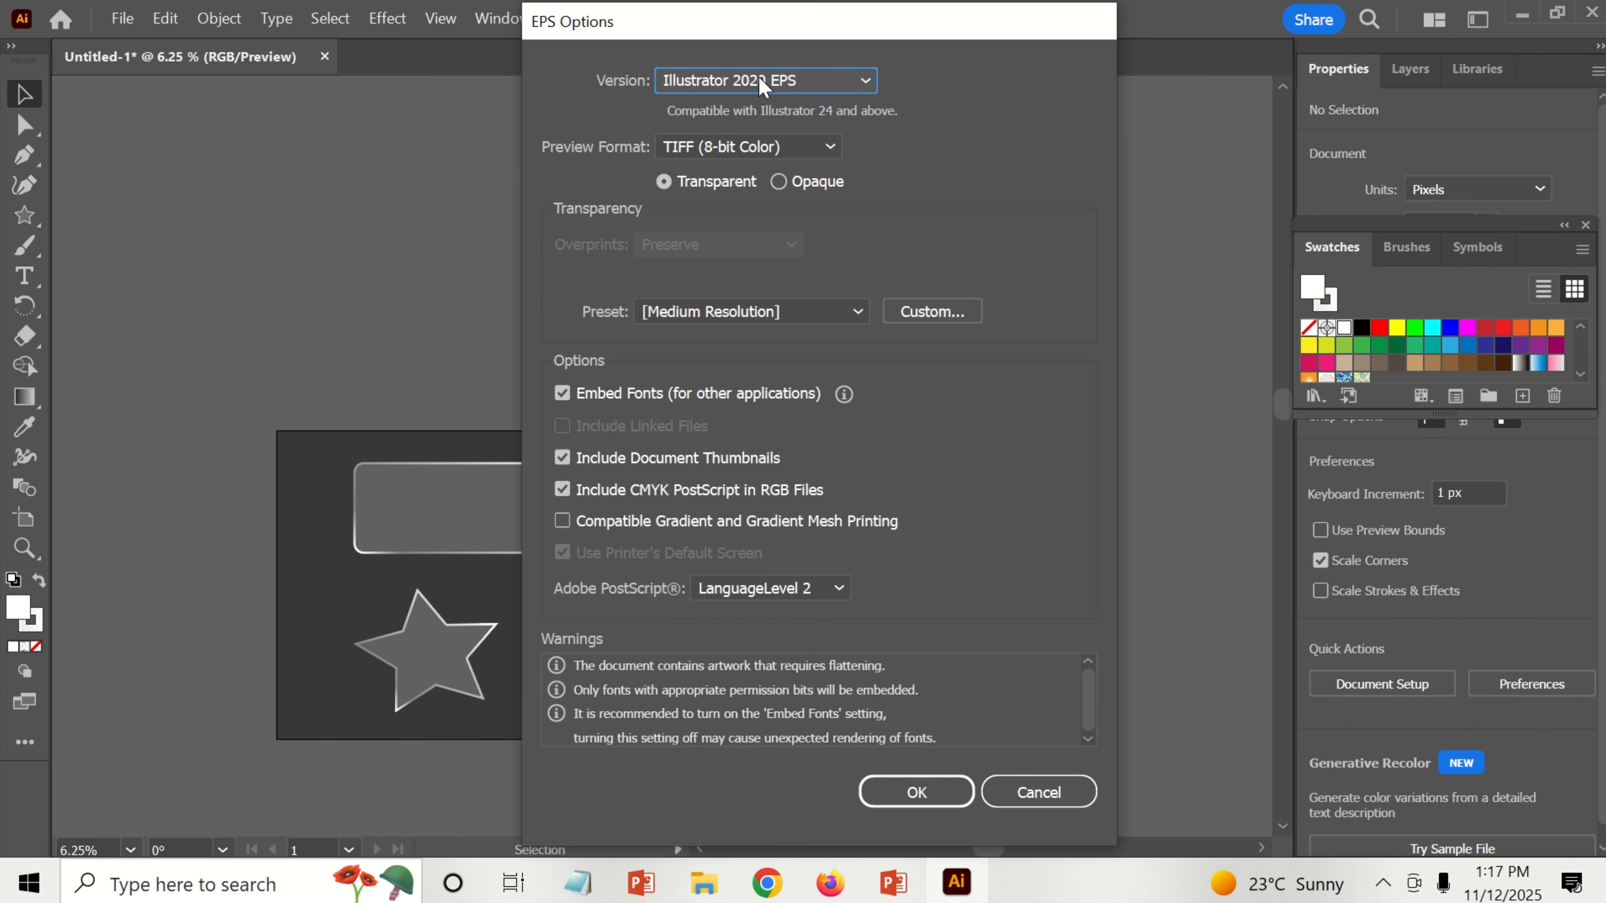
Step: Set the EPS version to Illustrator 10 EPS with the High Resolution transparency preset and complete the save
{"action": "left_click", "coordinate": [758, 78]}
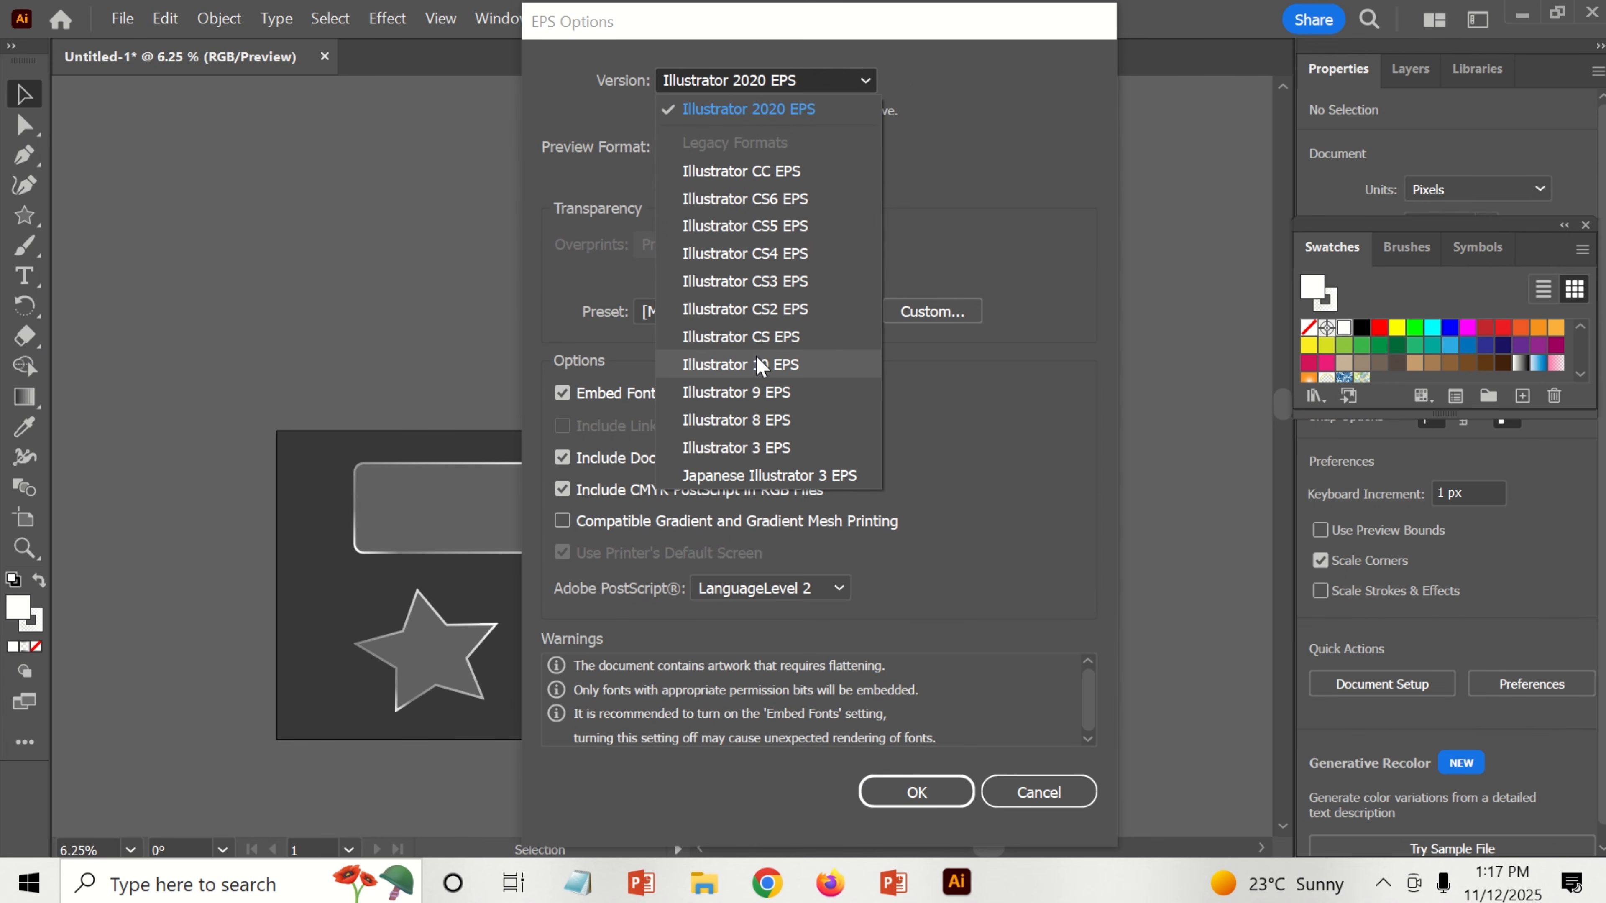
{"action": "left_click", "coordinate": [748, 364]}
{"action": "left_click", "coordinate": [746, 285]}
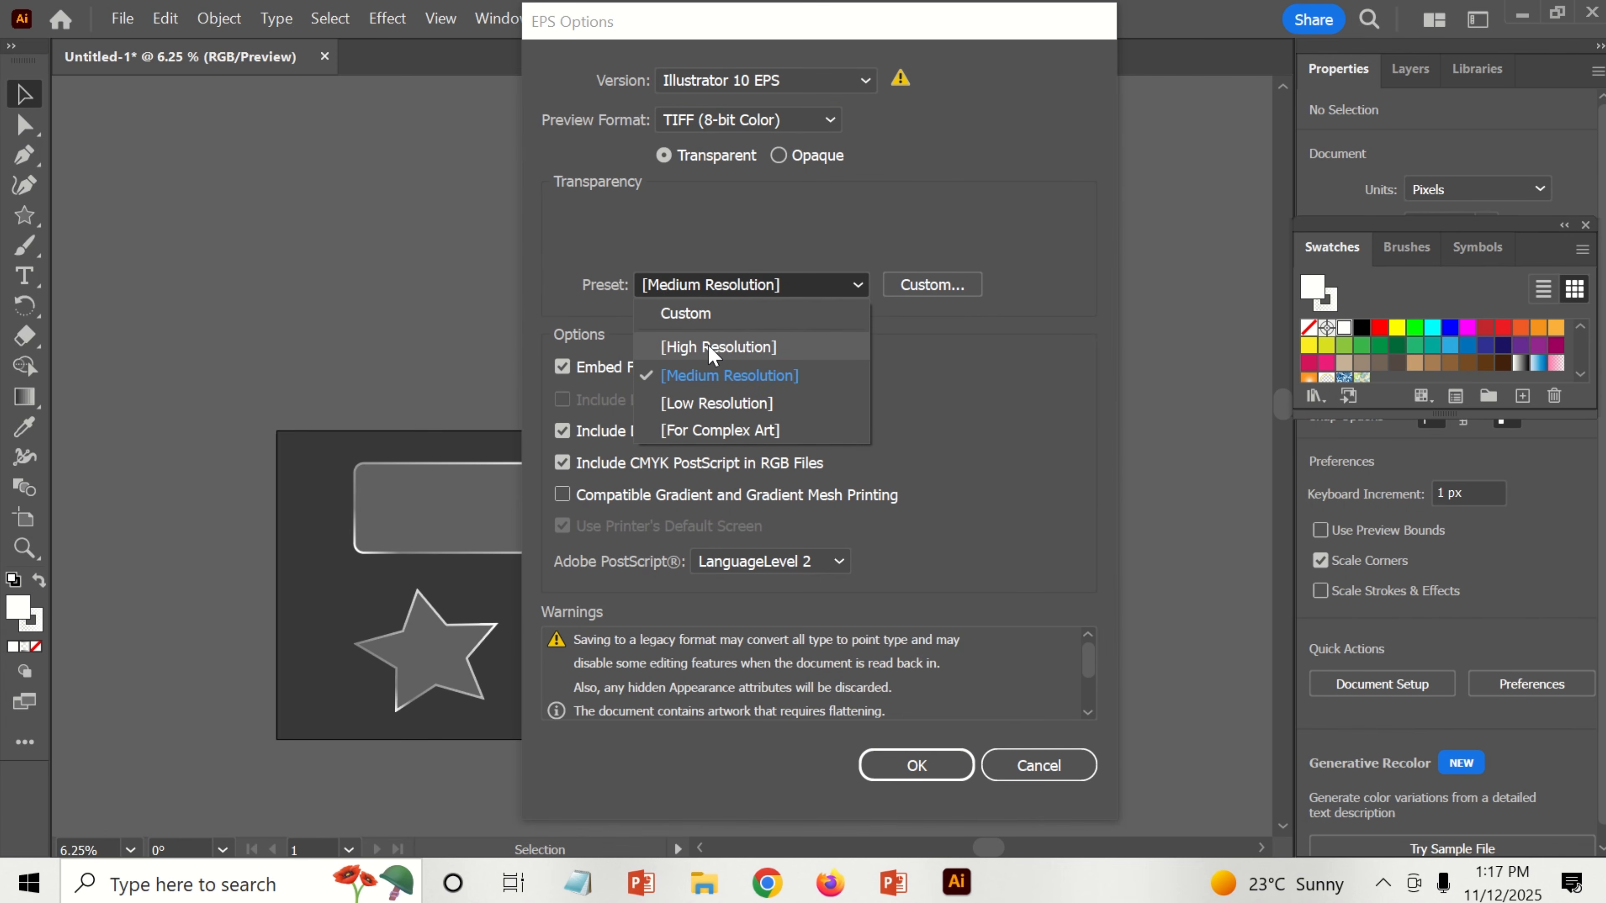
{"action": "left_click", "coordinate": [692, 347]}
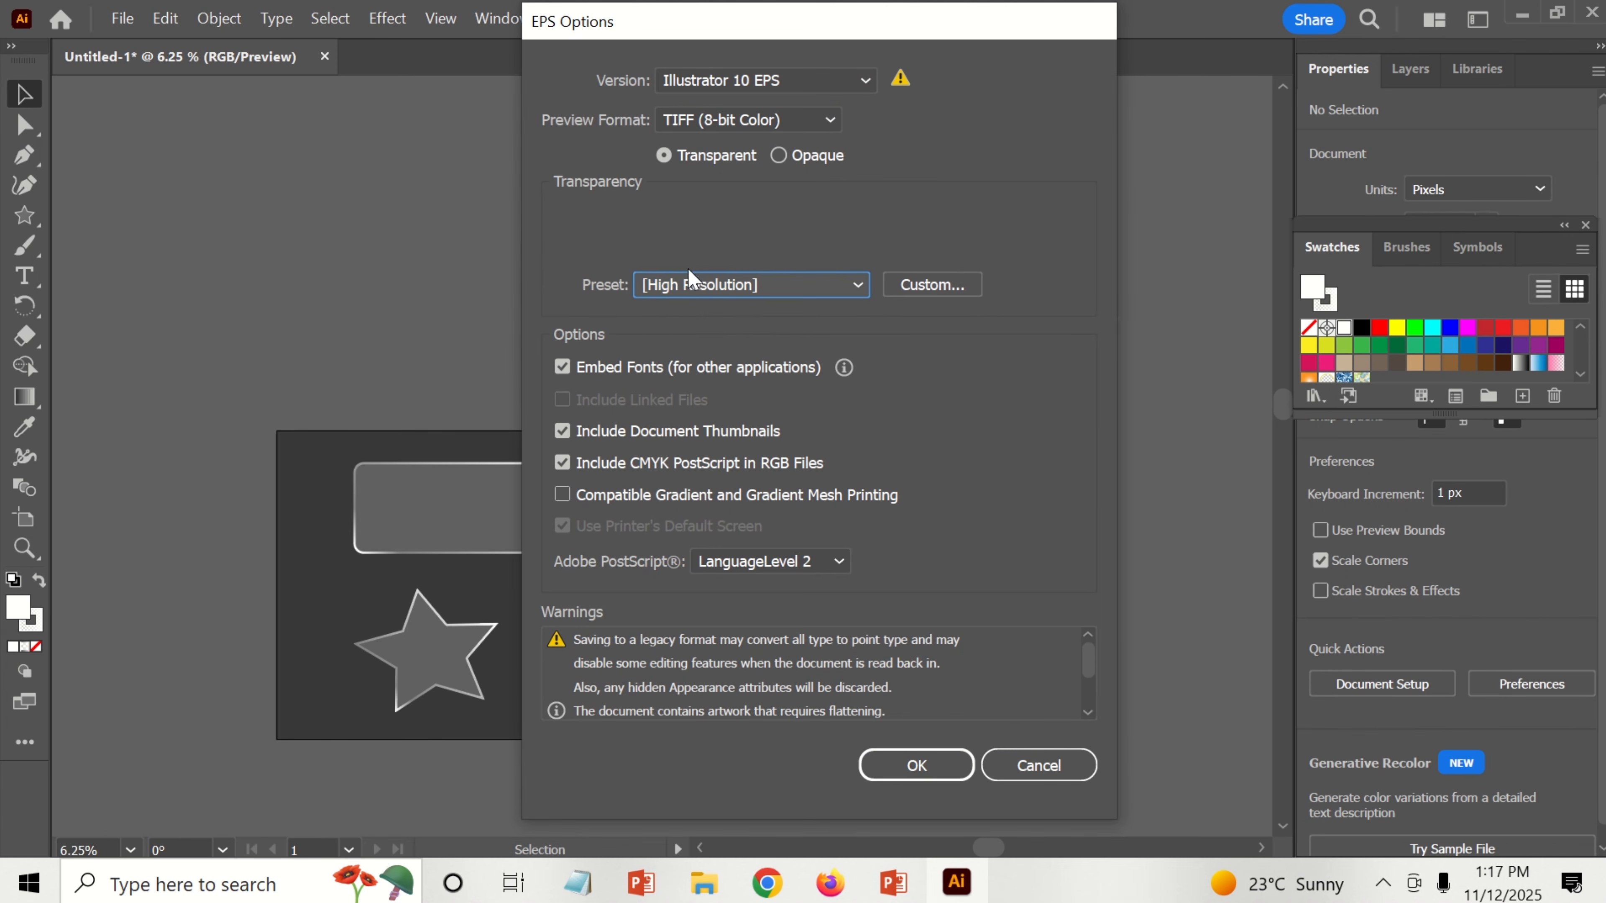
{"action": "left_click", "coordinate": [916, 765]}
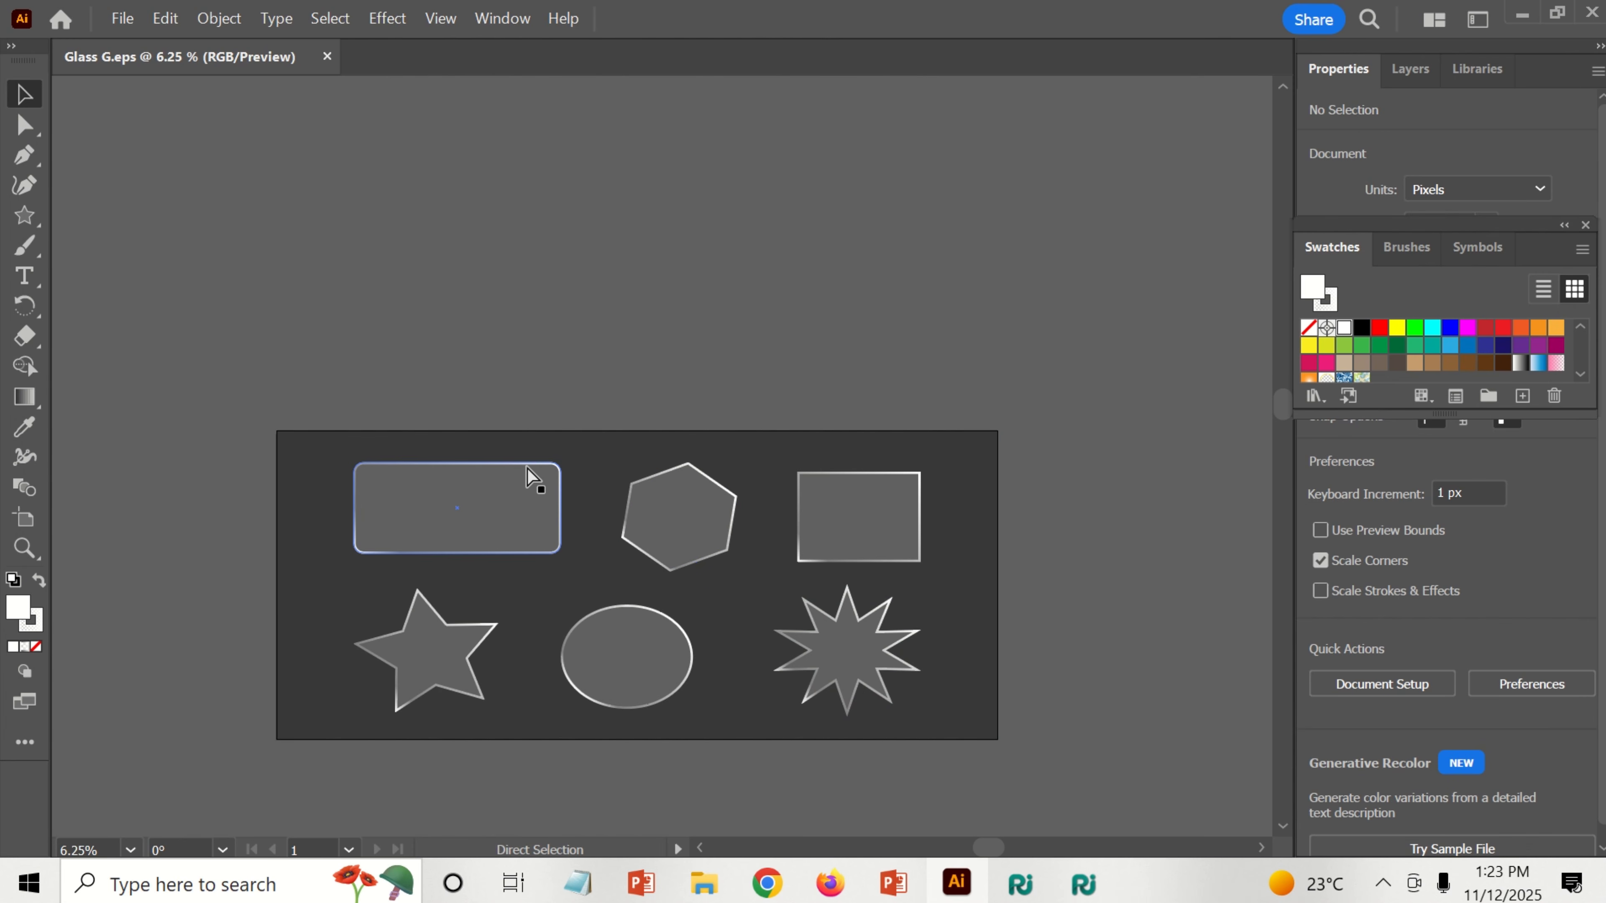
Step: Export the artwork with Save for Web as Glass-G.jpg, a maximum-quality JPEG of 7000 × 3000 px
{"action": "key", "text": "ctrl+alt+shift+s"}
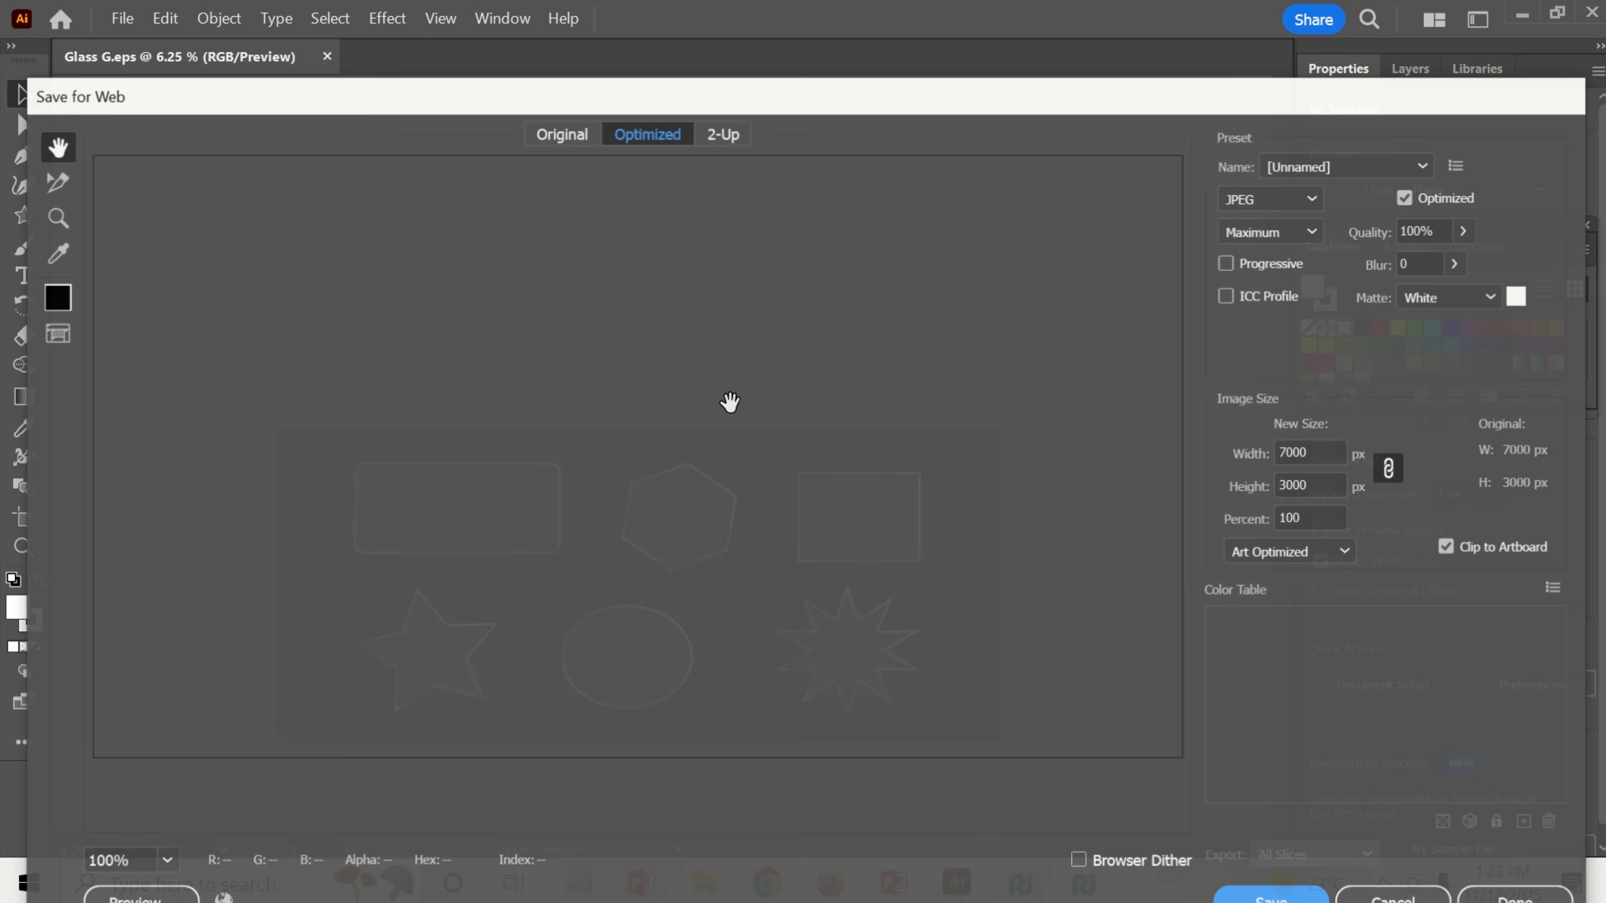
{"action": "left_click", "coordinate": [1535, 98]}
{"action": "left_click", "coordinate": [122, 20]}
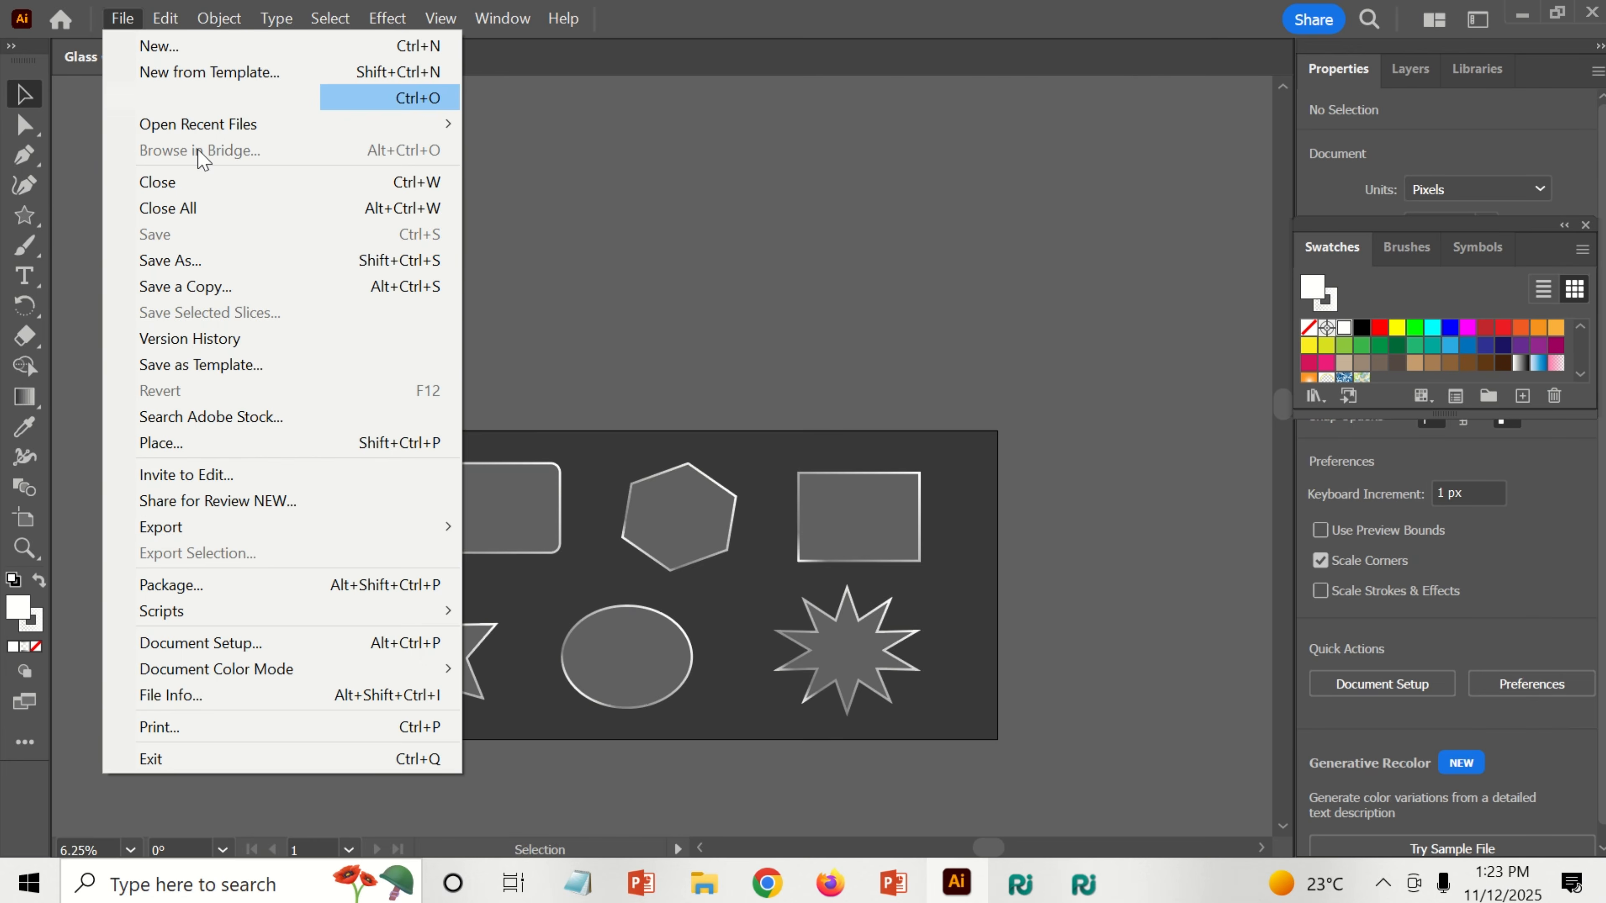
{"action": "mouse_move", "coordinate": [285, 527]}
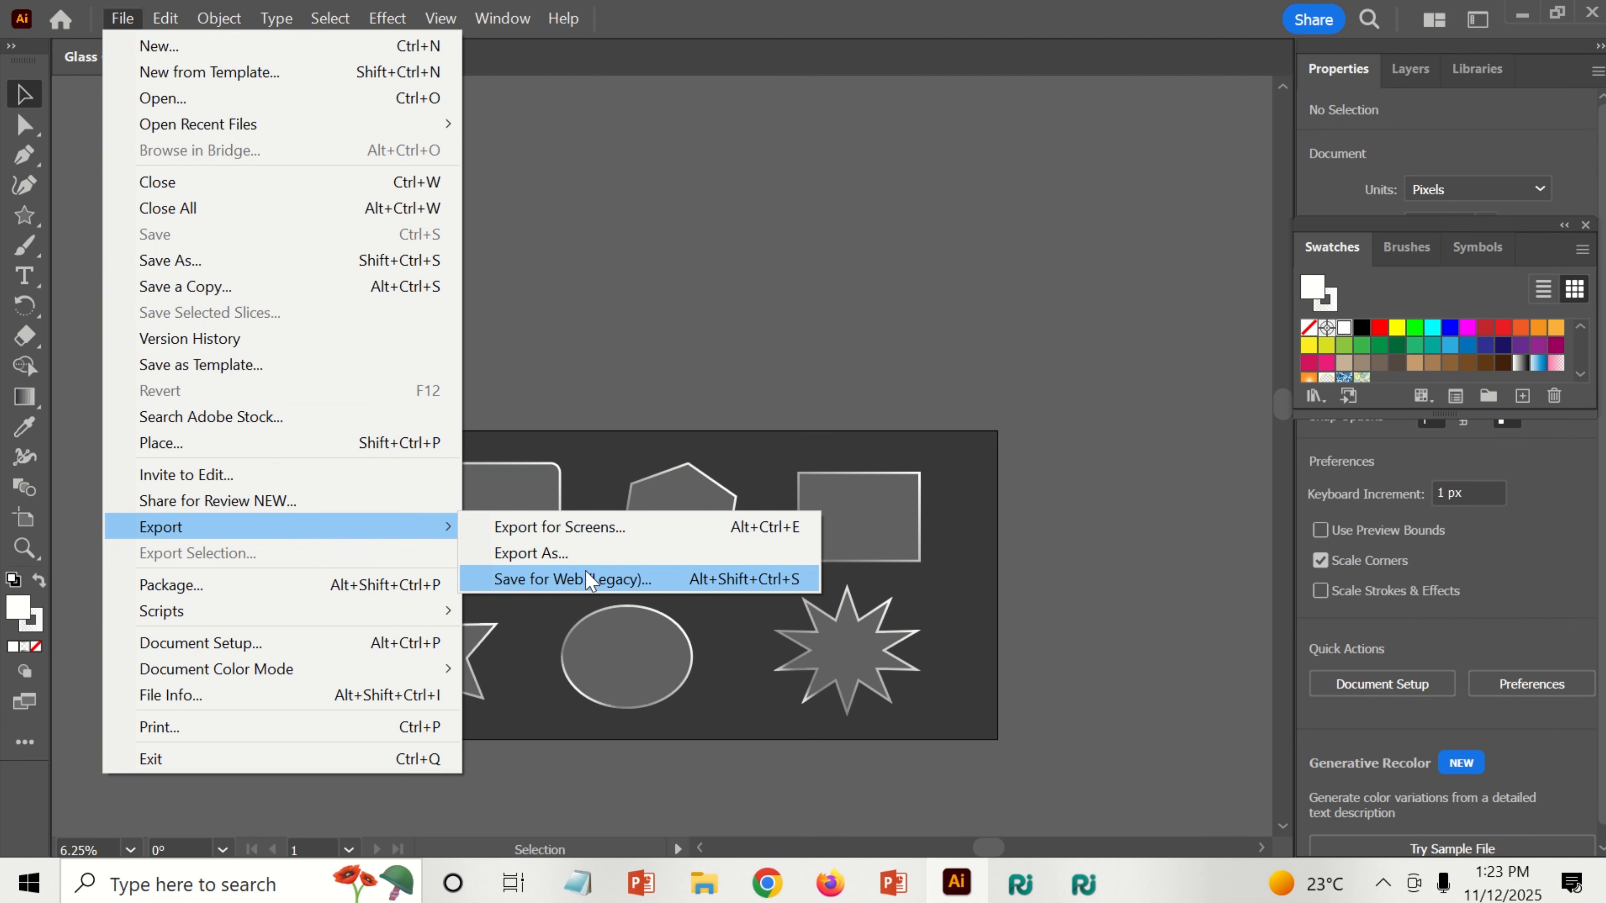
{"action": "left_click", "coordinate": [573, 580]}
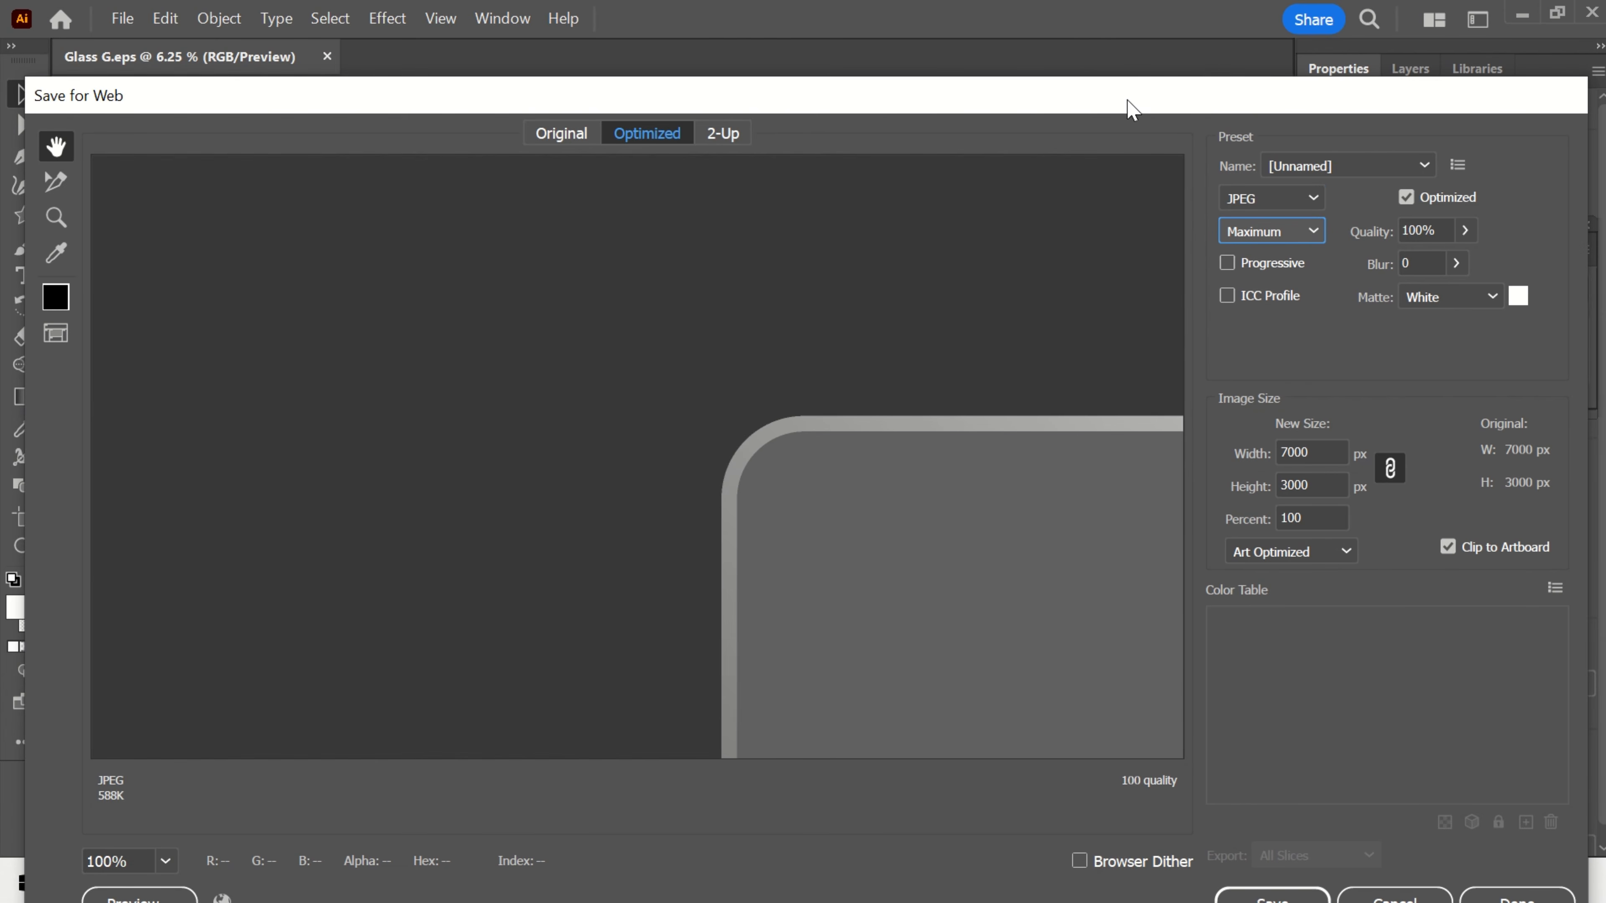
{"action": "left_click", "coordinate": [1273, 898]}
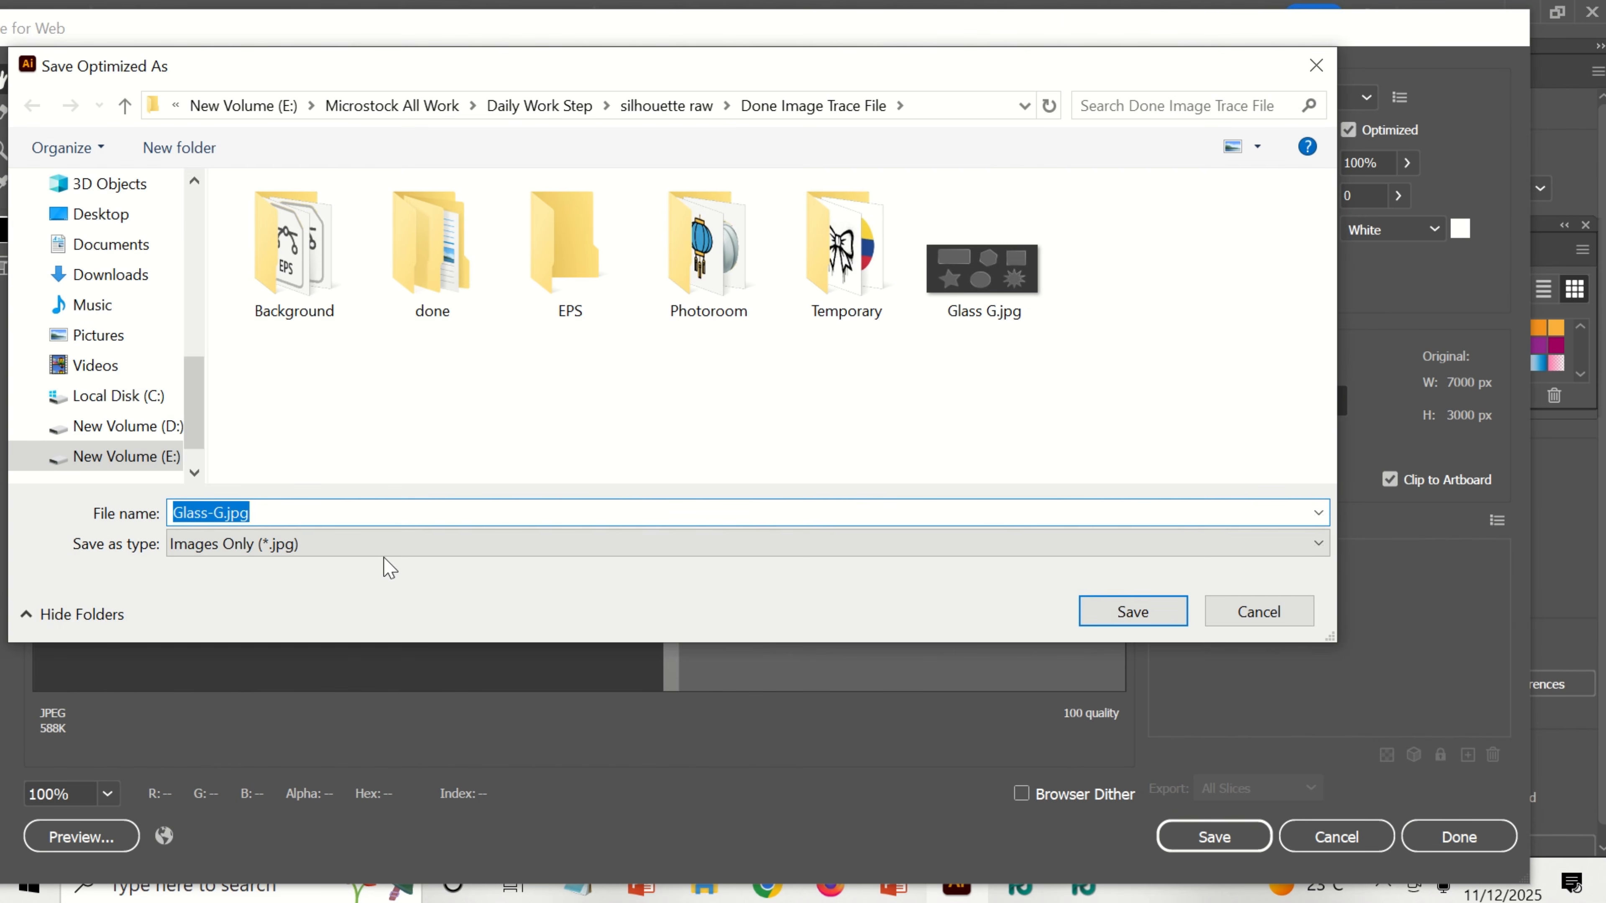
{"action": "left_click", "coordinate": [1132, 611]}
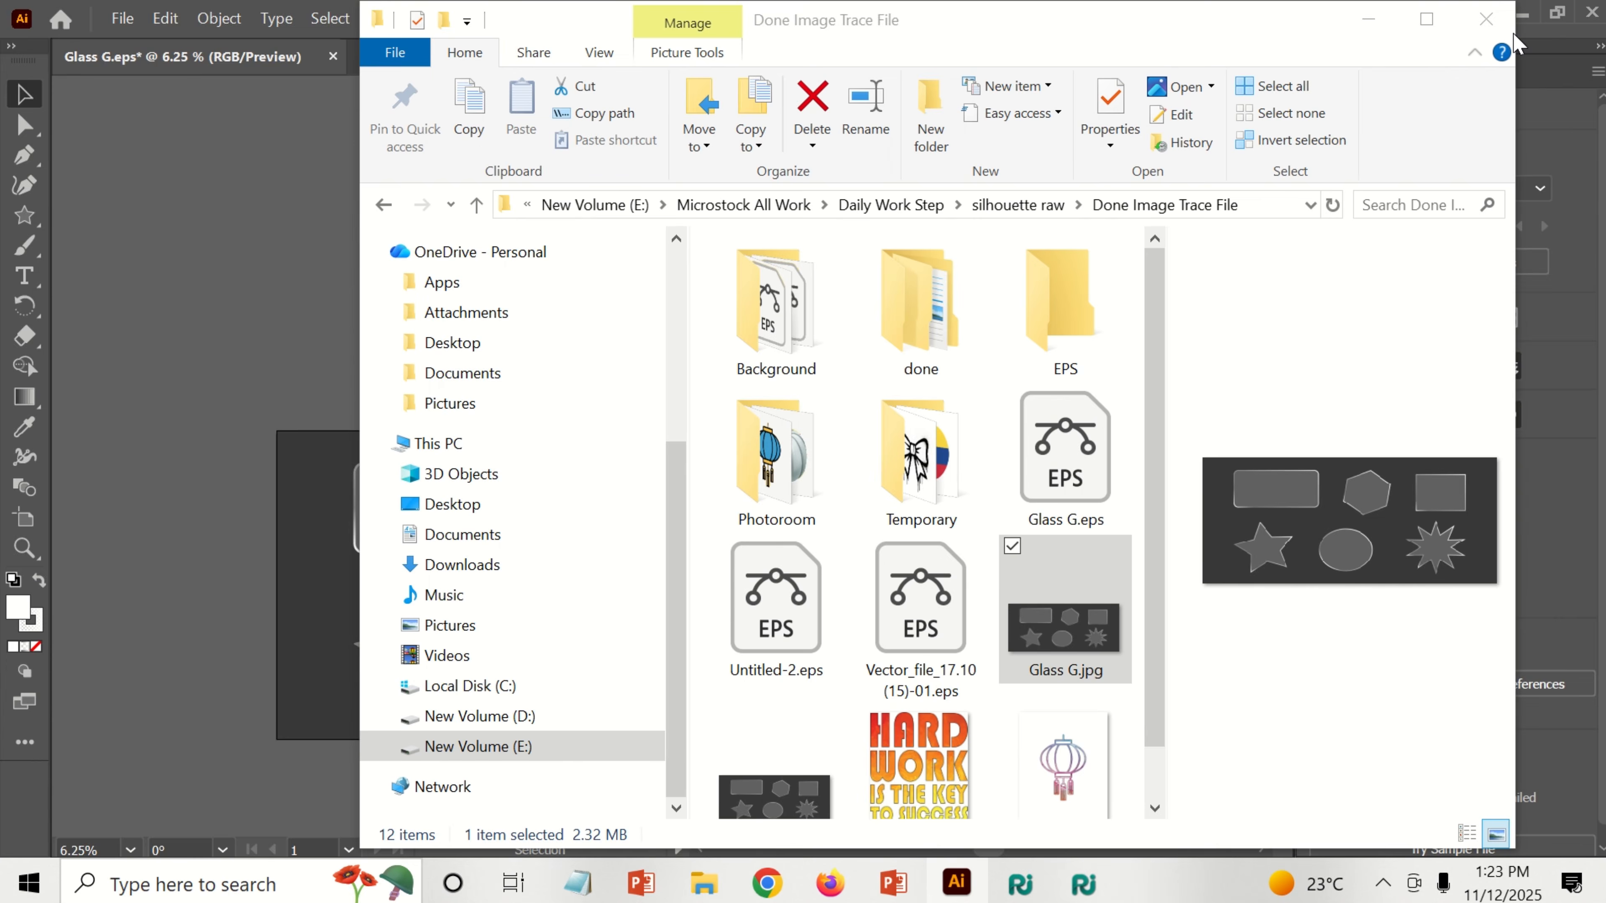
Step: Examine the detailed properties of the exported Glass-G.jpg in File Explorer, including its title, tags and dimensions
{"action": "left_click", "coordinate": [1522, 15]}
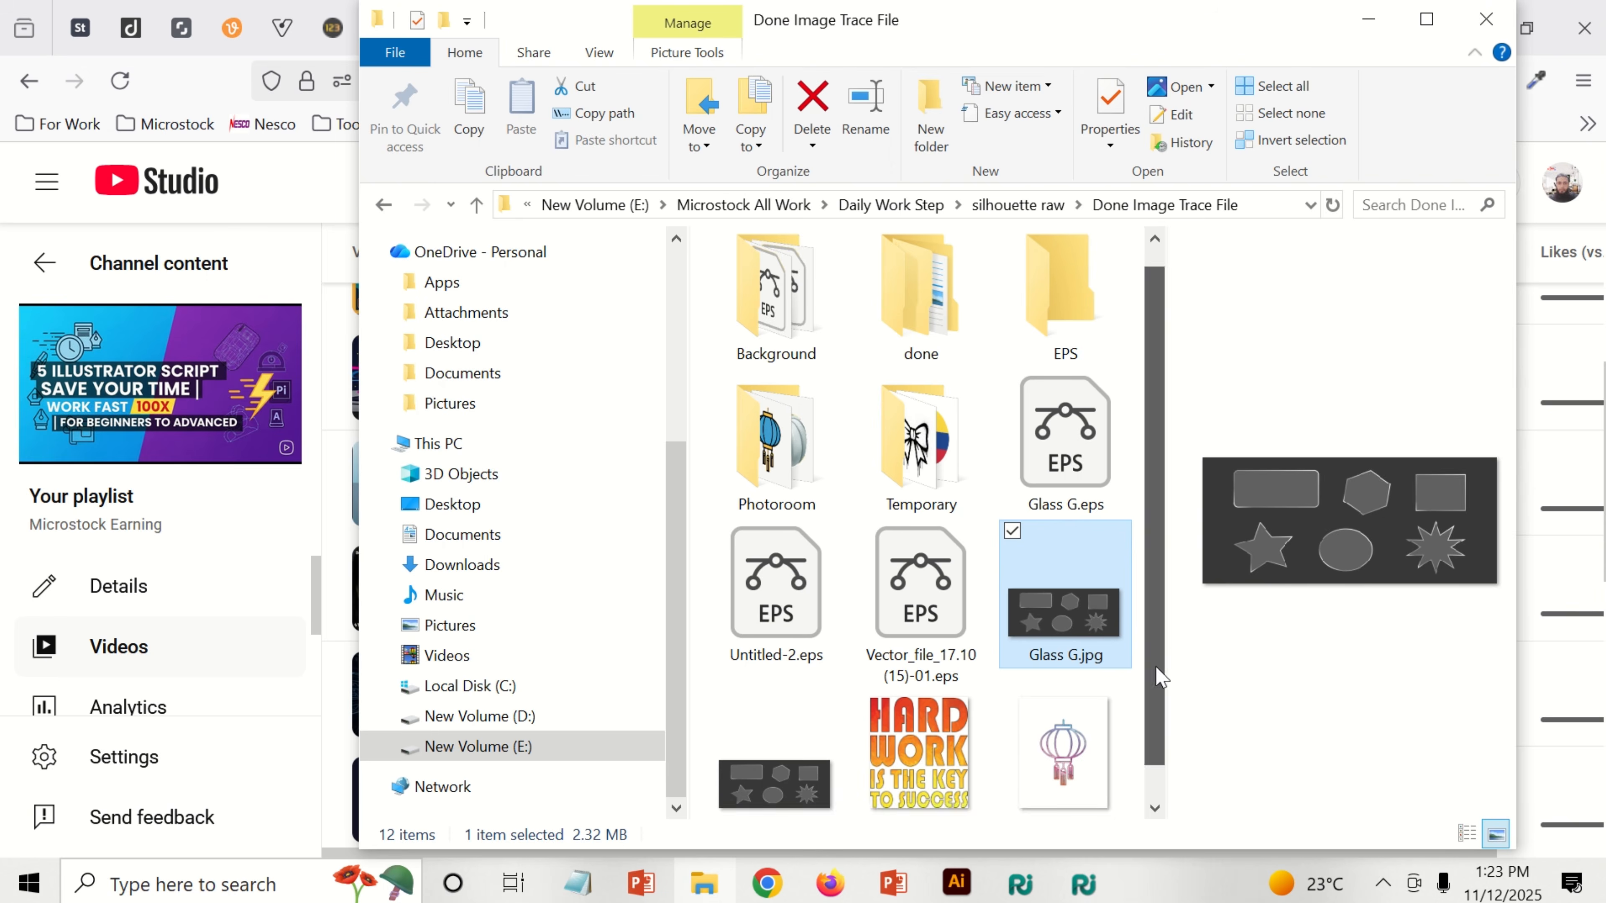
{"action": "right_click", "coordinate": [782, 756]}
{"action": "left_click", "coordinate": [816, 843]}
{"action": "left_click", "coordinate": [952, 254]}
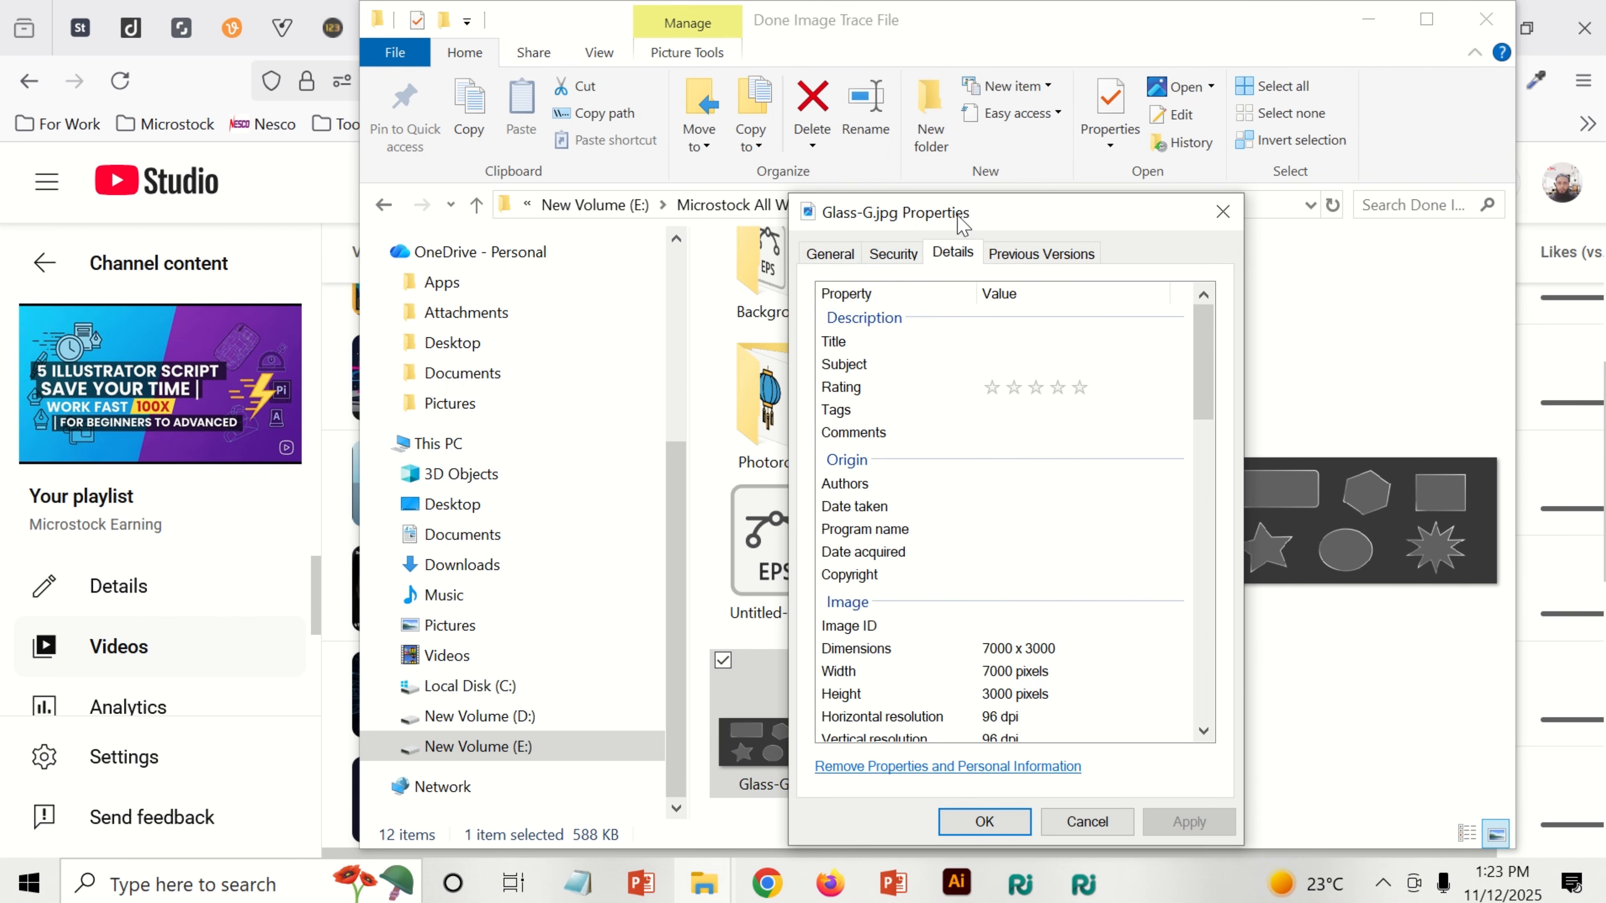
{"action": "left_click_drag", "start_coordinate": [949, 212], "coordinate": [836, 105]}
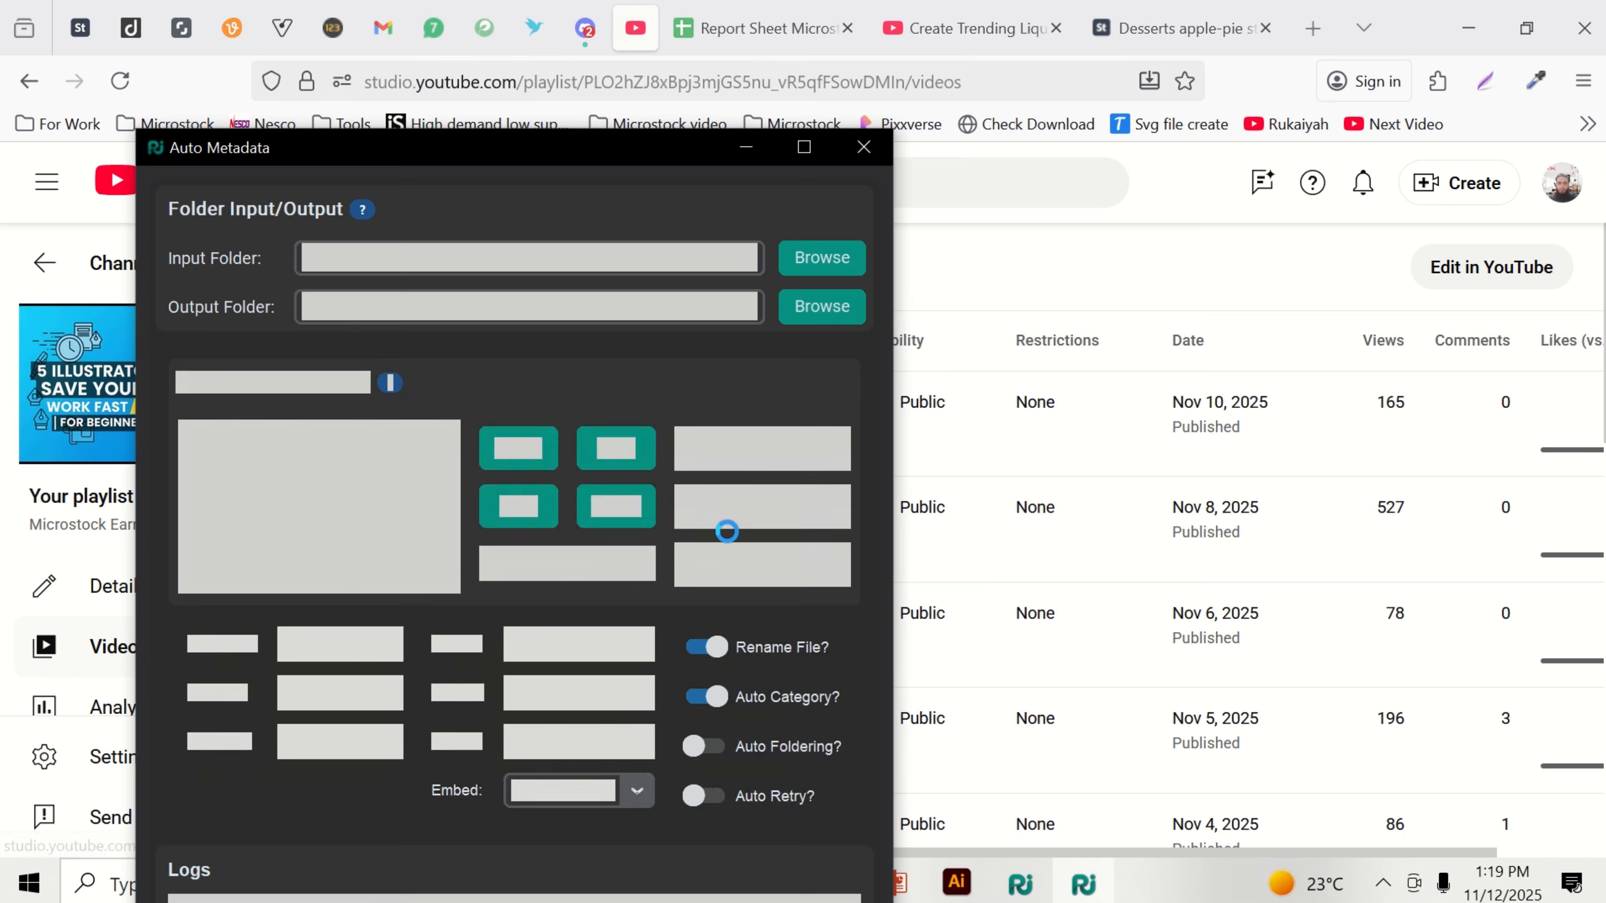
Step: Switch to RJ Auto Metadata and reposition its main window to reveal the logs
{"action": "left_click", "coordinate": [751, 149]}
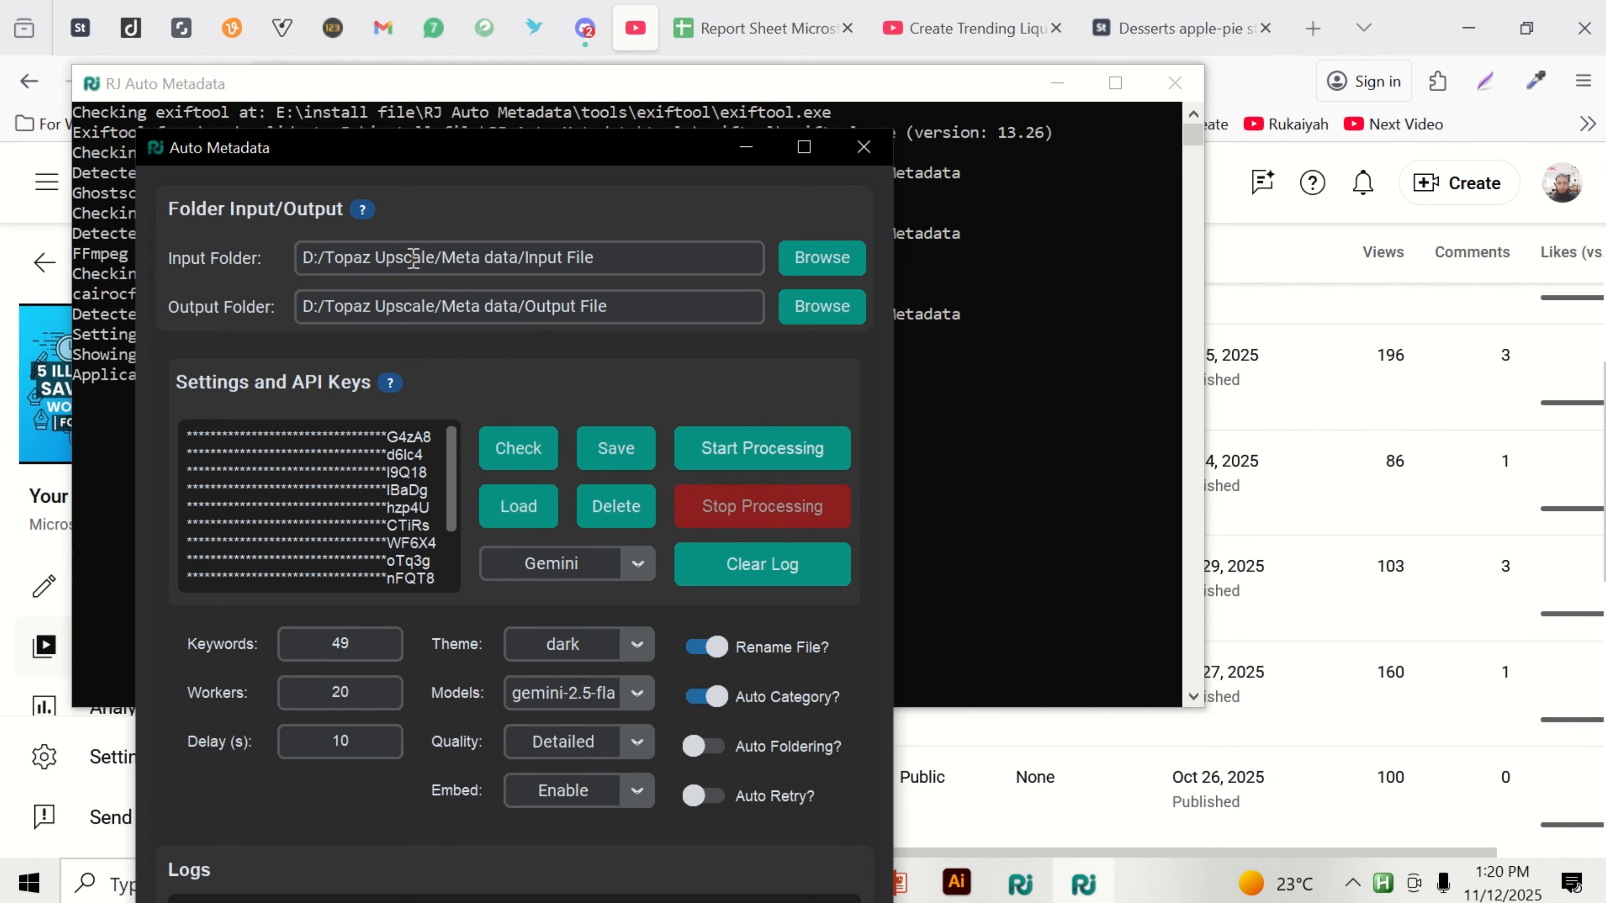
{"action": "left_click", "coordinate": [746, 148]}
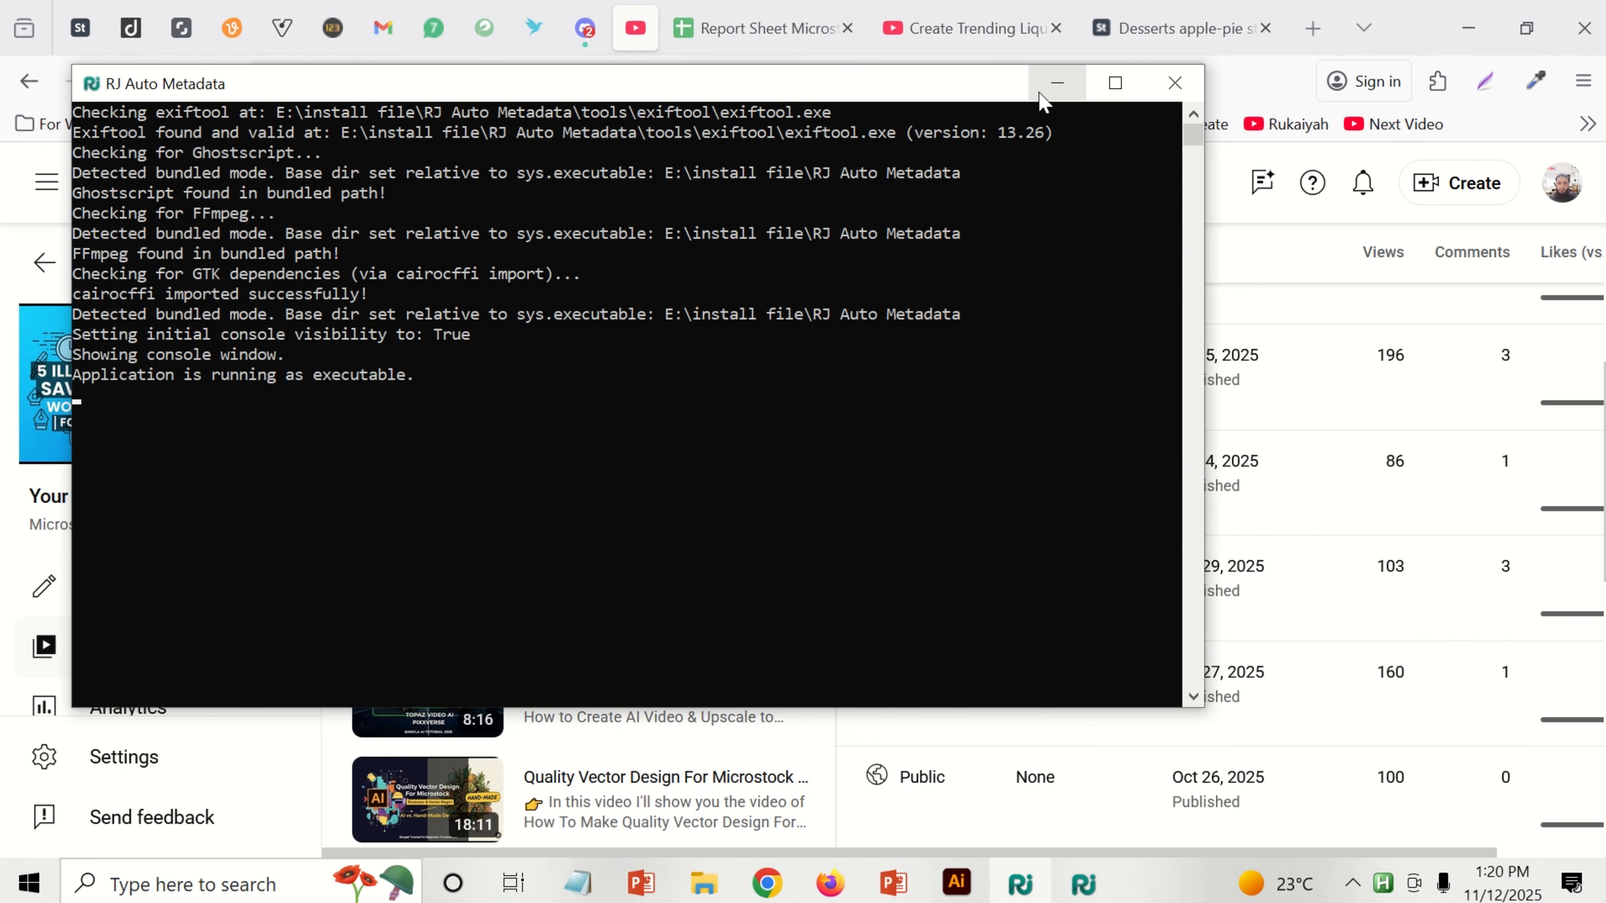
{"action": "left_click", "coordinate": [1057, 82]}
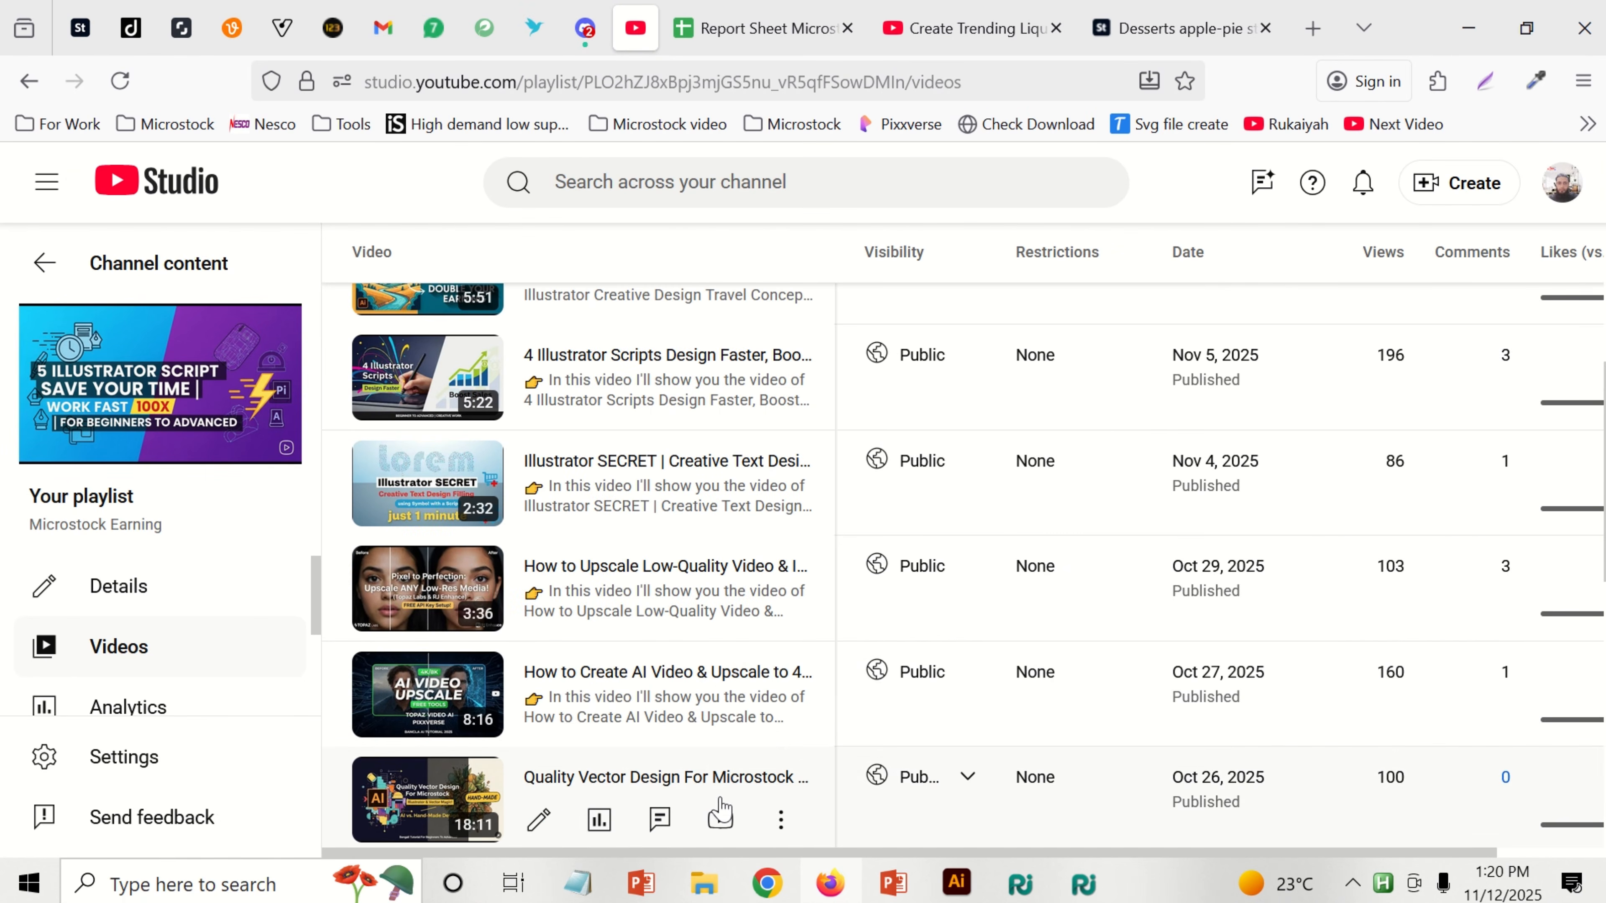
{"action": "left_click", "coordinate": [1080, 895]}
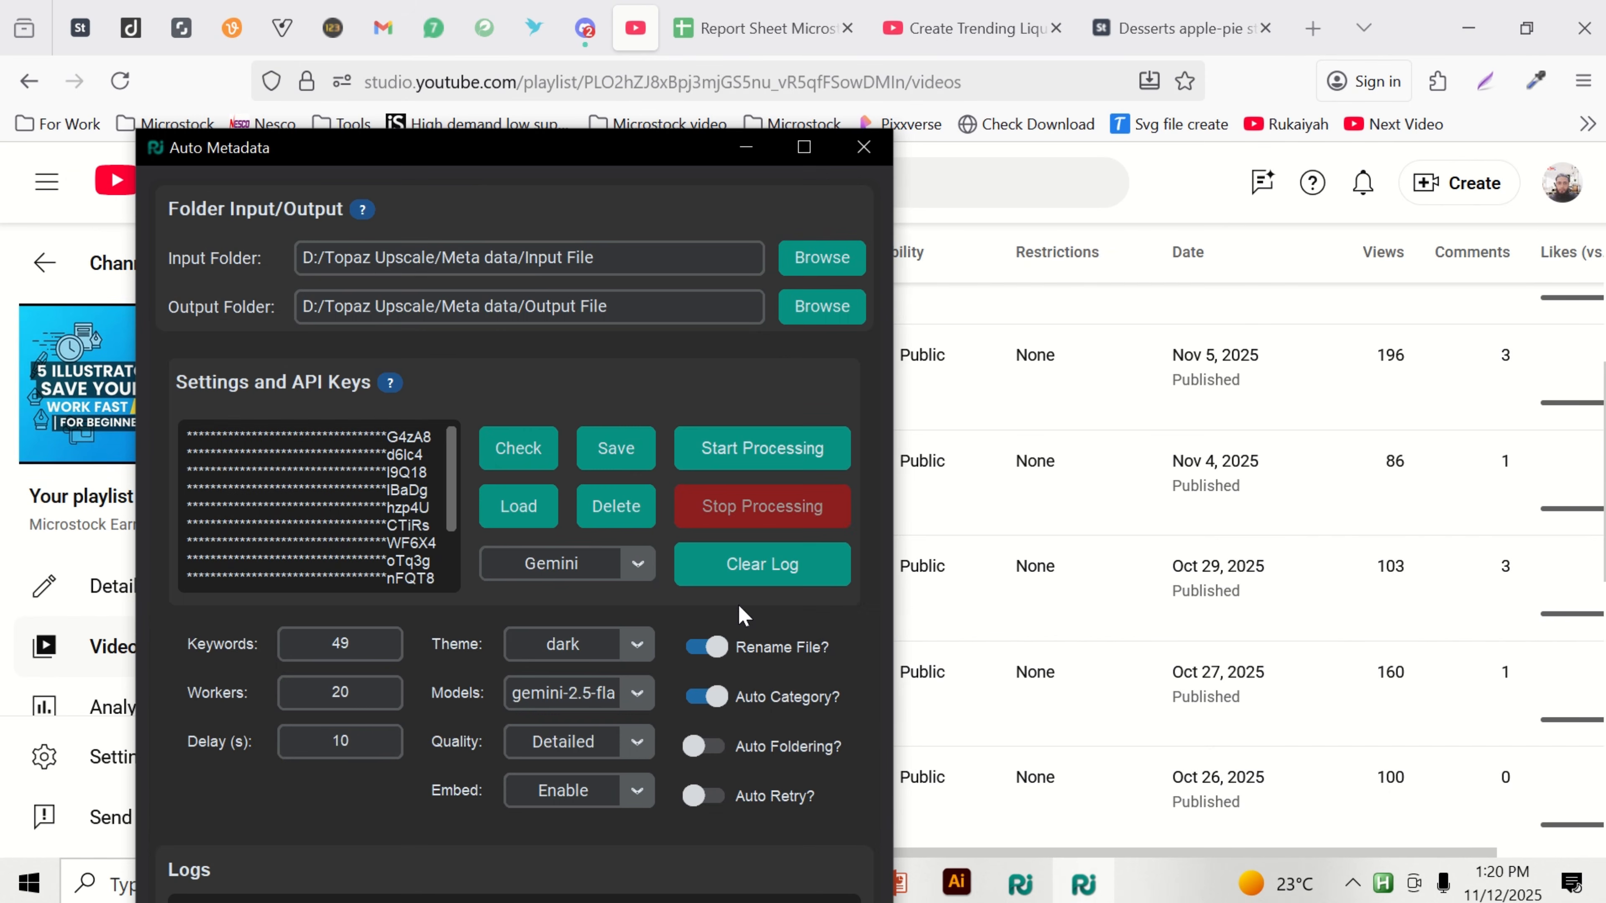
{"action": "left_click_drag", "start_coordinate": [466, 159], "coordinate": [528, 57]}
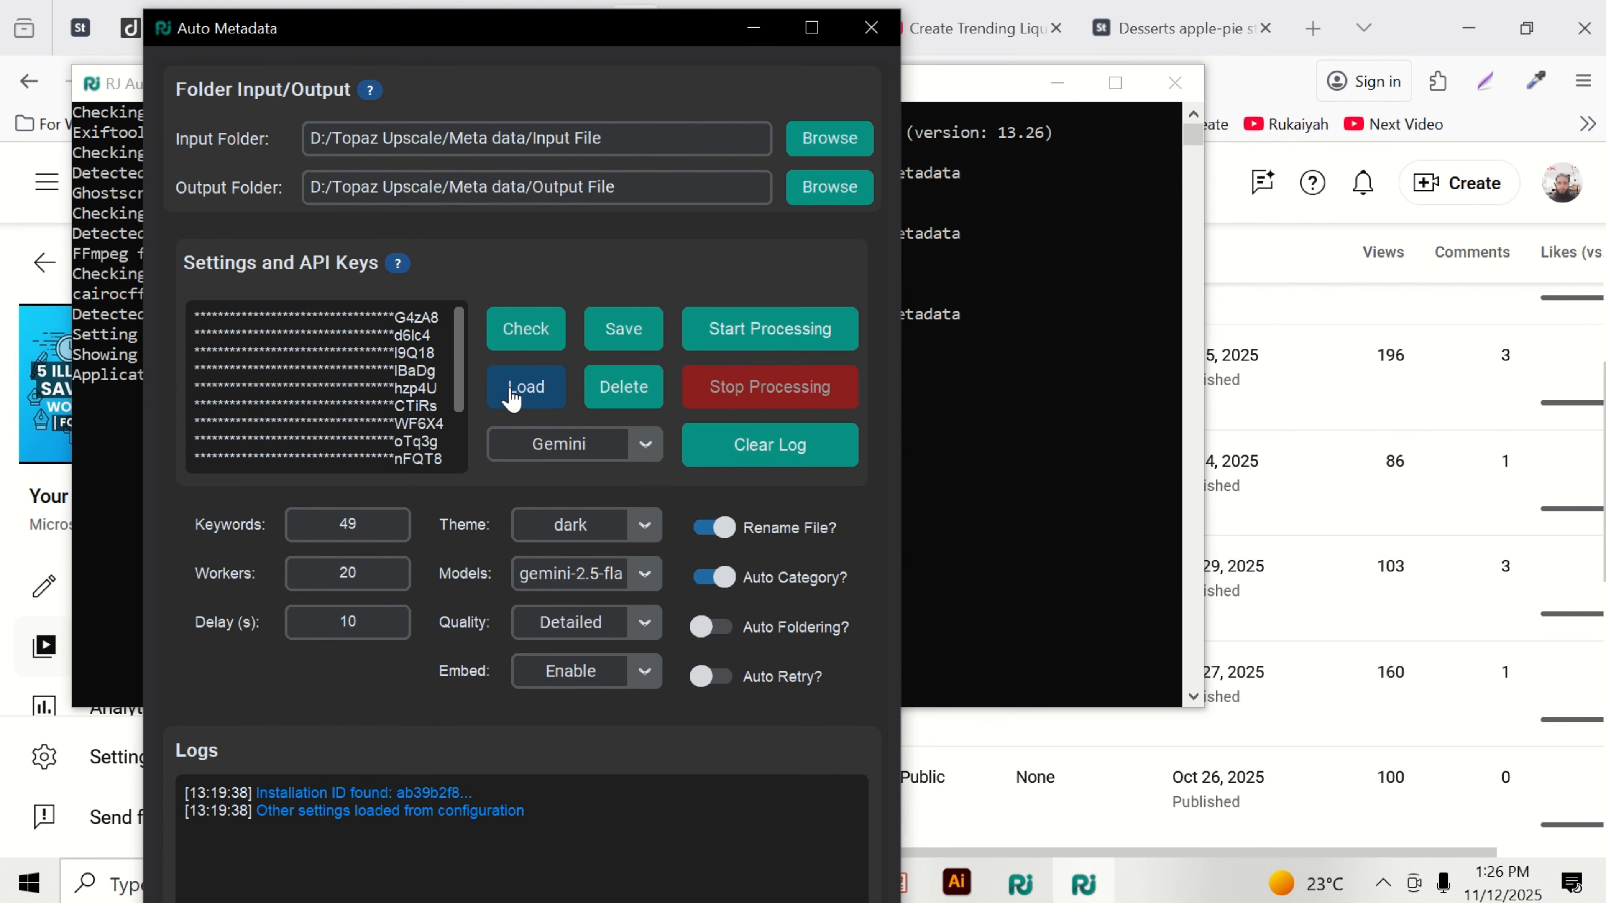
Step: Review the metadata generator's available AI providers, keyword count, Gemini models and quality options
{"action": "left_click", "coordinate": [649, 446]}
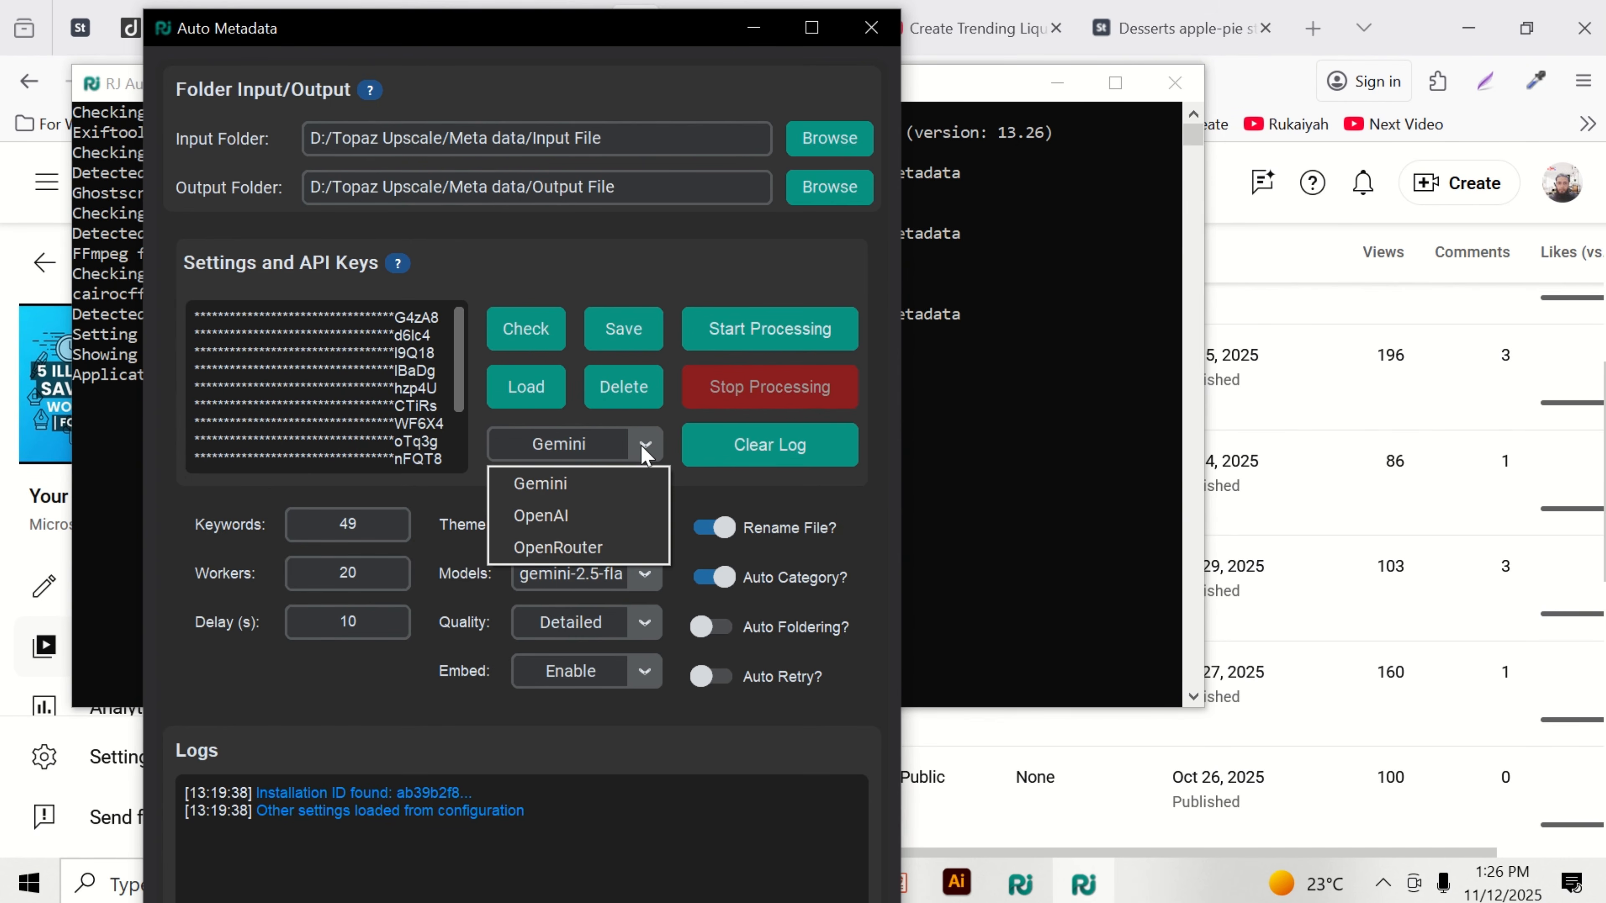
{"action": "left_click", "coordinate": [645, 448]}
{"action": "left_click", "coordinate": [632, 299]}
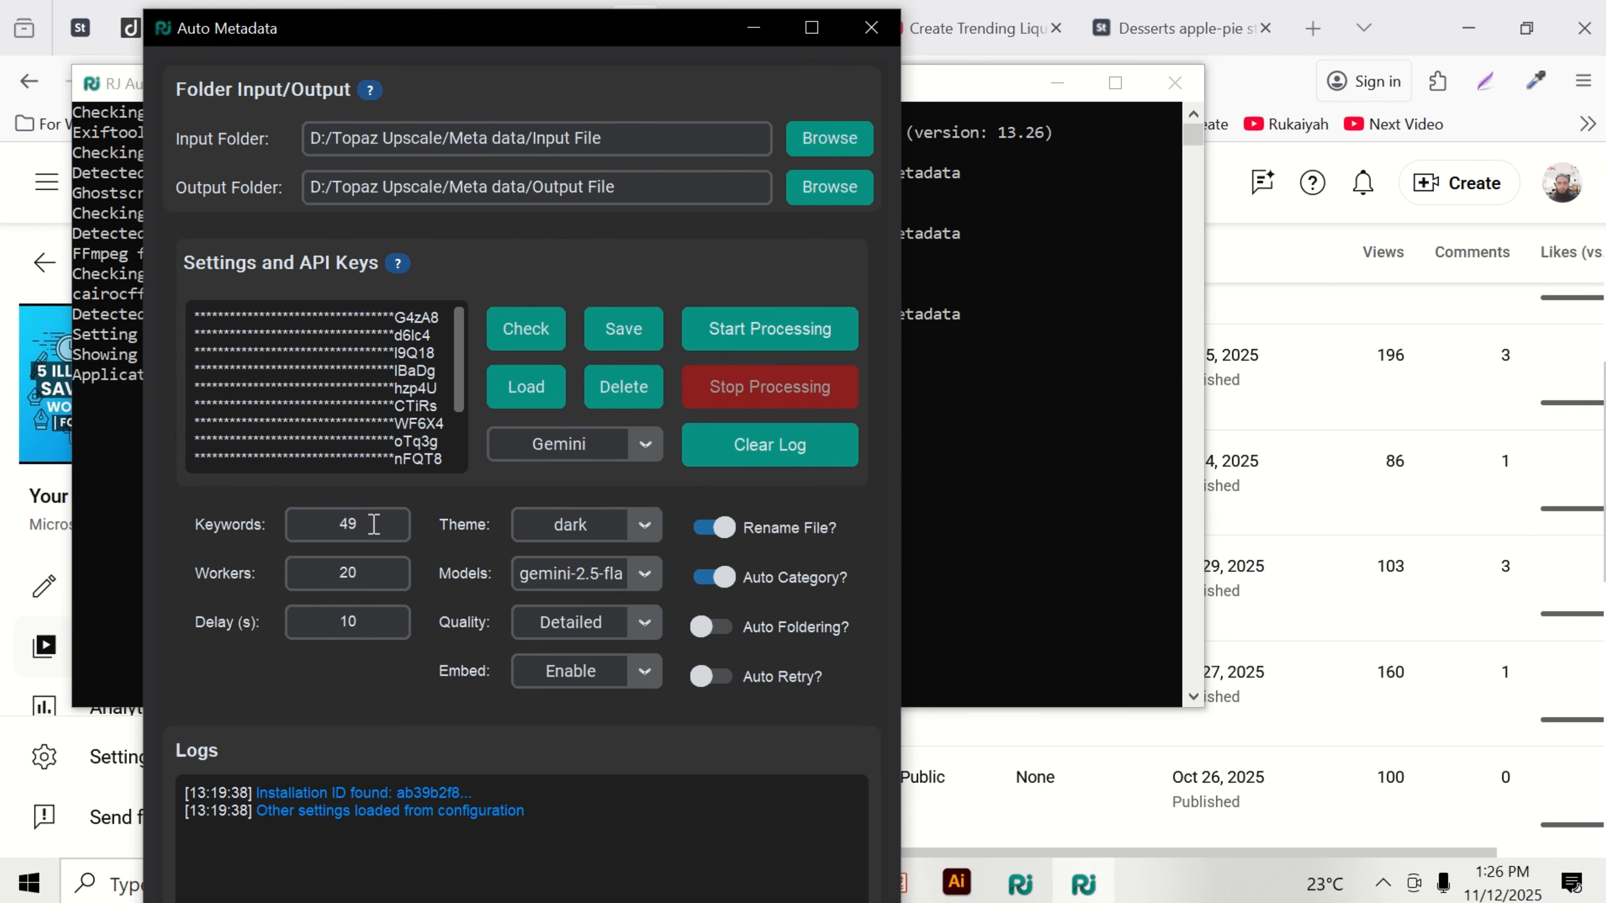
{"action": "left_click_drag", "start_coordinate": [373, 525], "coordinate": [324, 524]}
{"action": "left_click", "coordinate": [641, 582]}
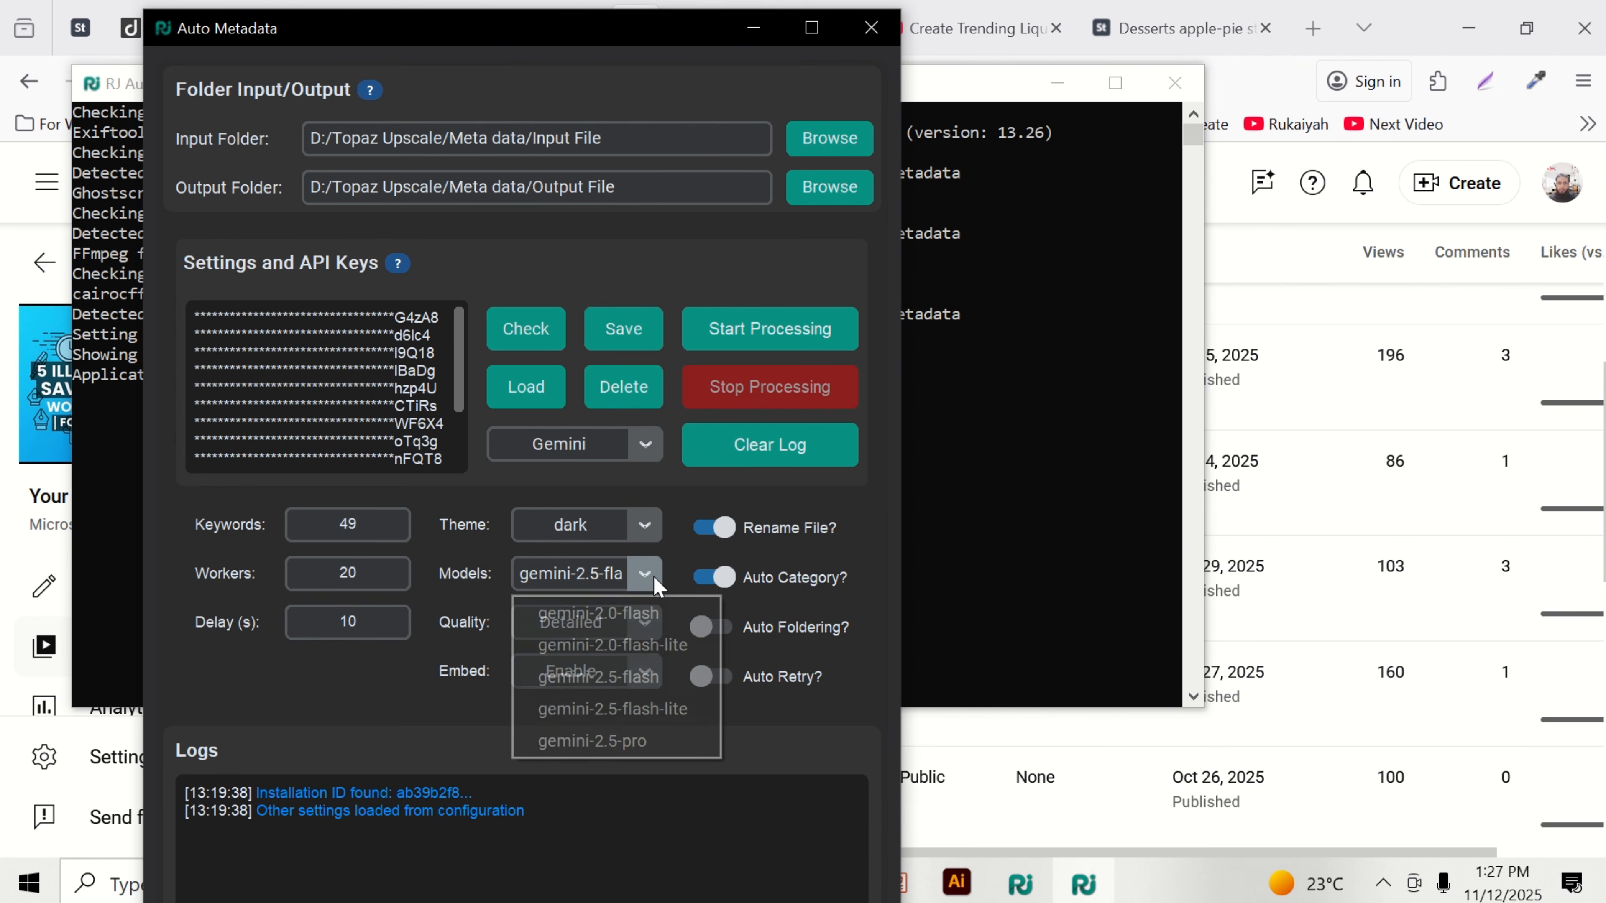
{"action": "left_click", "coordinate": [677, 544]}
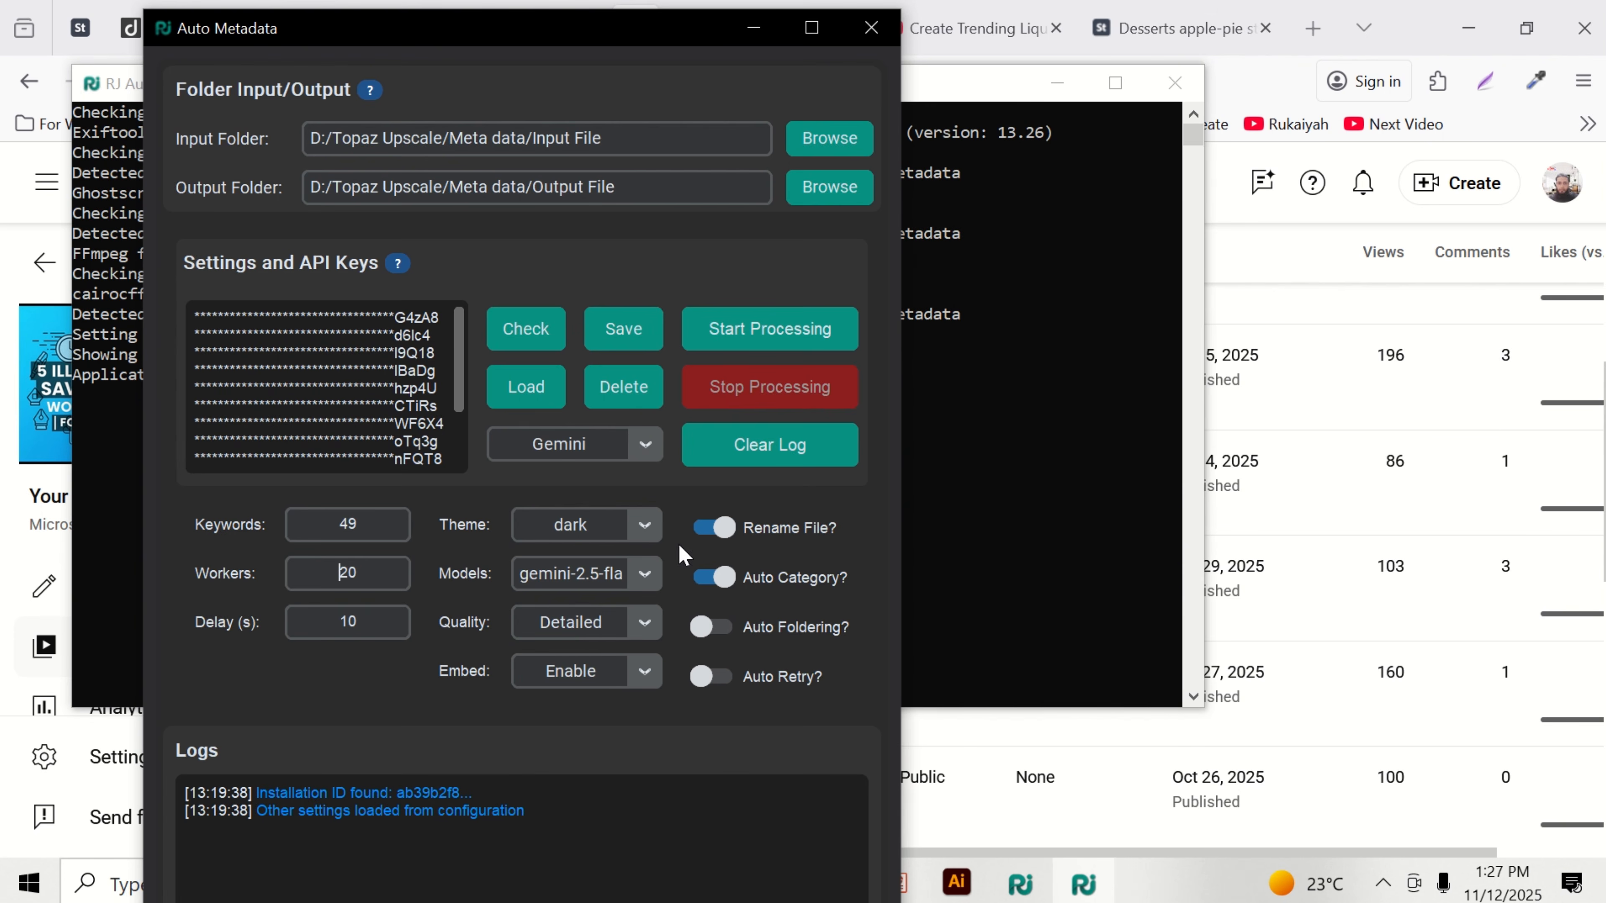
{"action": "left_click", "coordinate": [644, 622]}
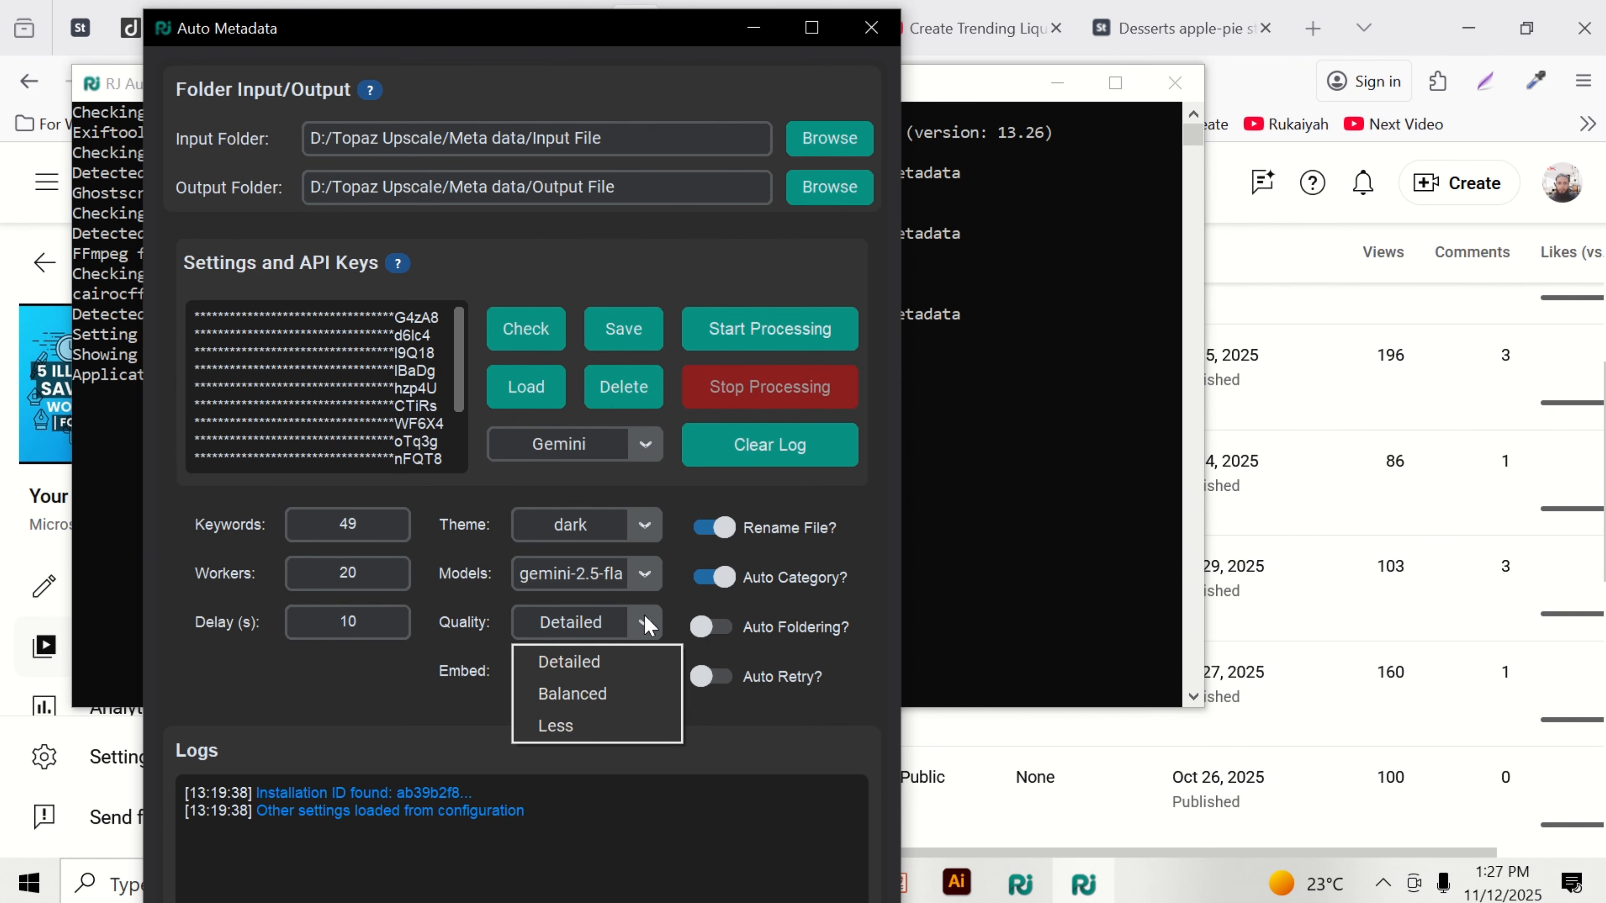
{"action": "left_click", "coordinate": [665, 608]}
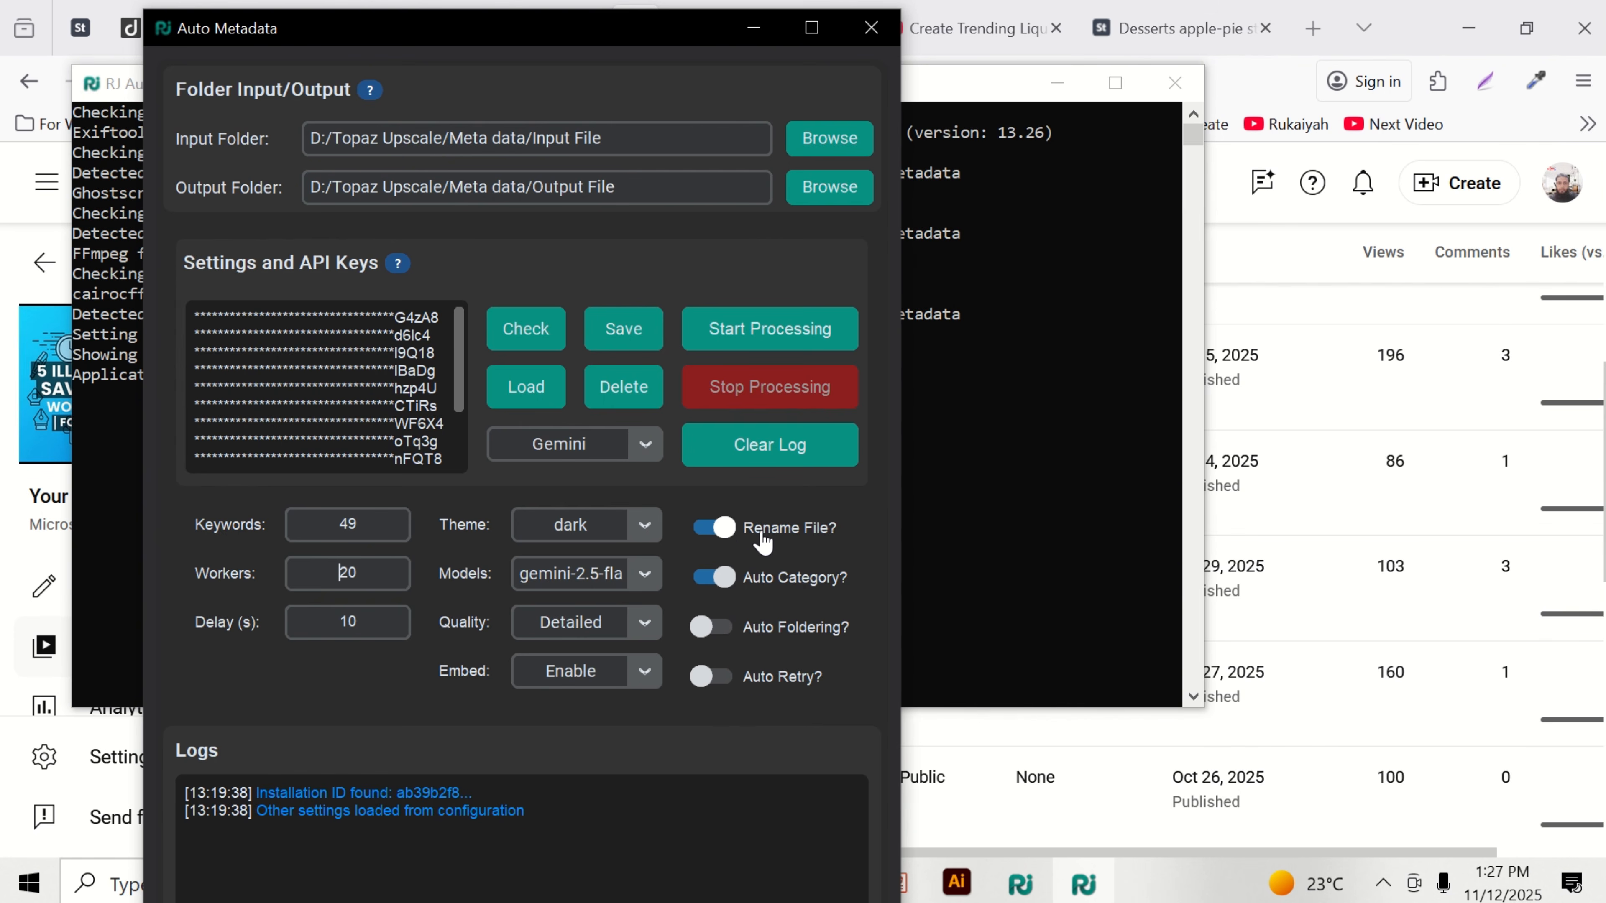
Step: Run the metadata processing on the input folder with Auto Category enabled and dismiss the completion notice
{"action": "left_click", "coordinate": [708, 581]}
{"action": "left_click", "coordinate": [706, 581]}
{"action": "left_click", "coordinate": [759, 337]}
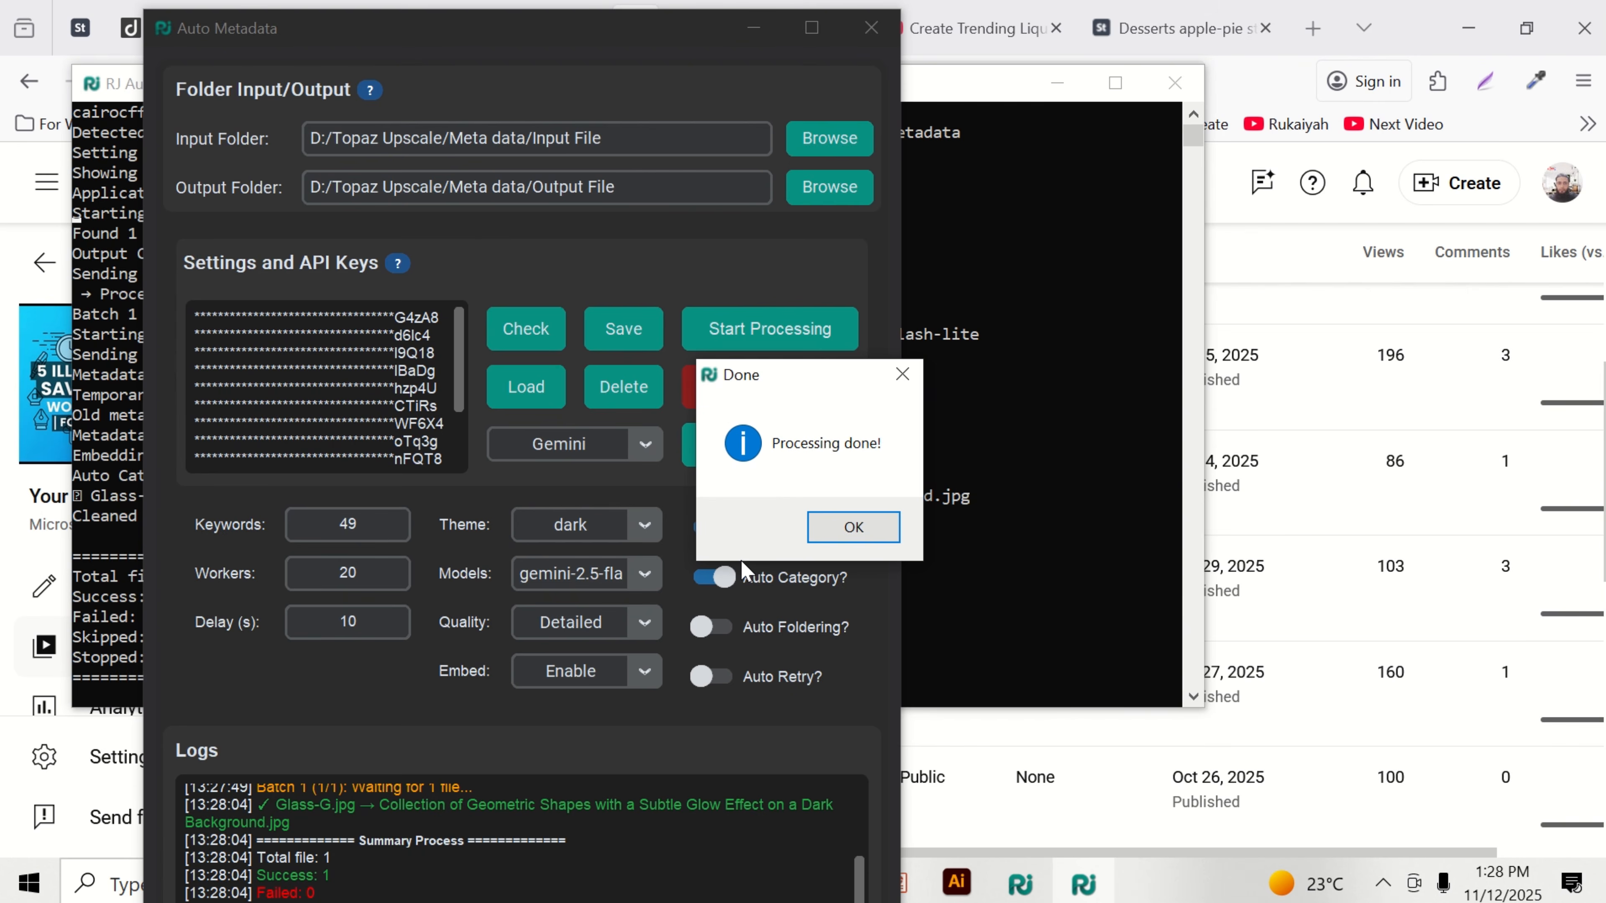
{"action": "left_click", "coordinate": [828, 534]}
Step: Examine the detailed properties of the processed shapes image in the Output File folder, including its title and tags
{"action": "left_click", "coordinate": [754, 29]}
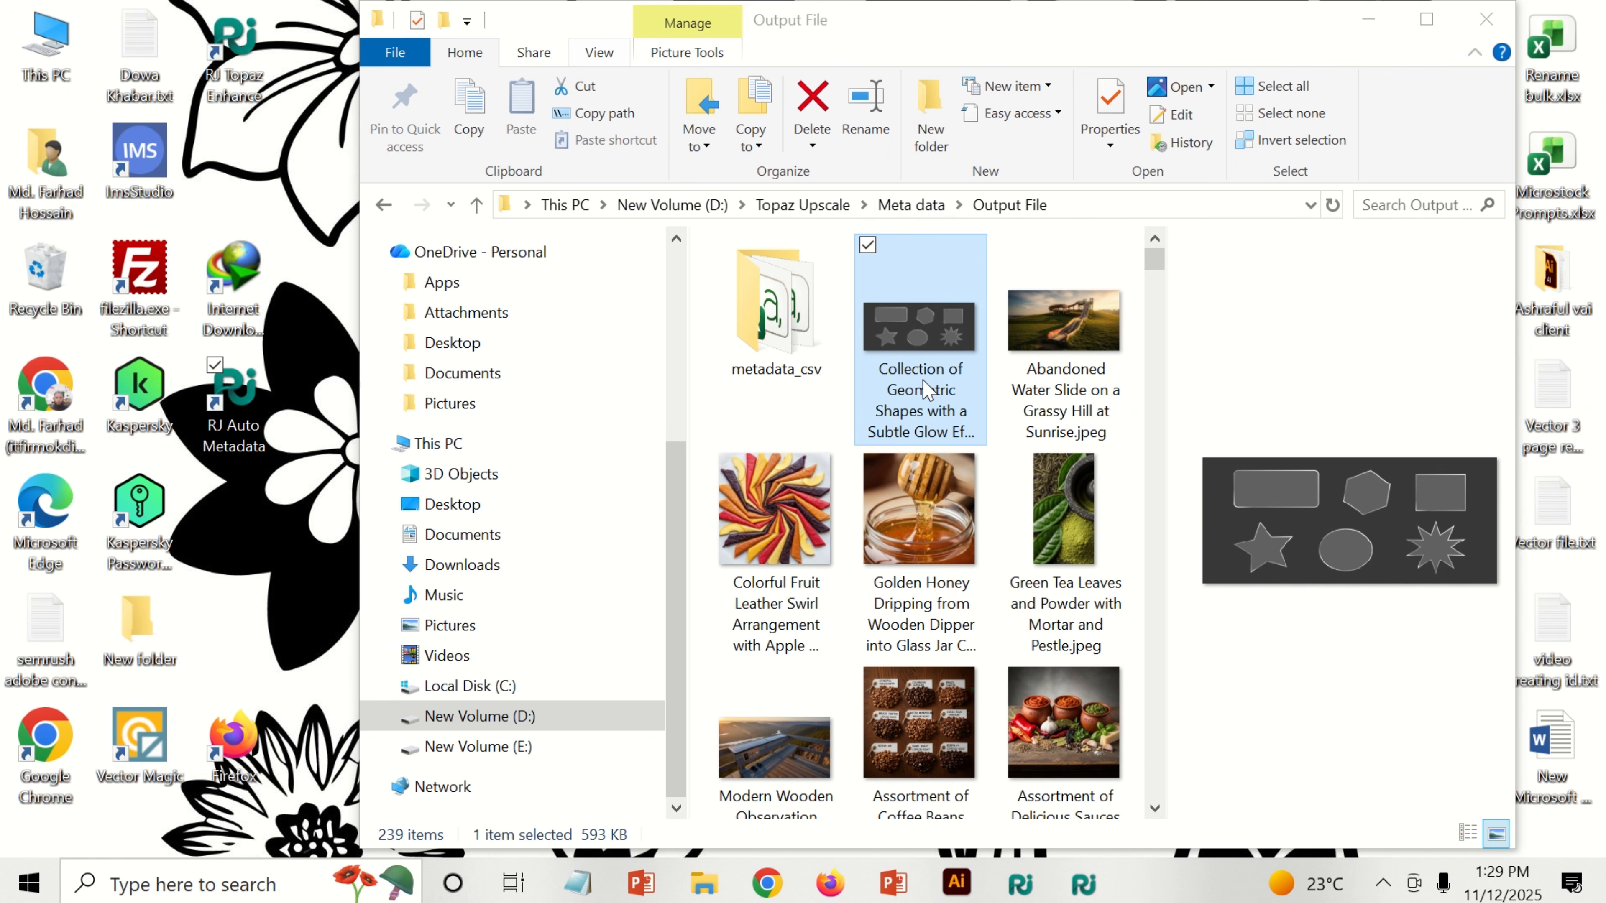
{"action": "right_click", "coordinate": [923, 392]}
{"action": "left_click", "coordinate": [1008, 845]}
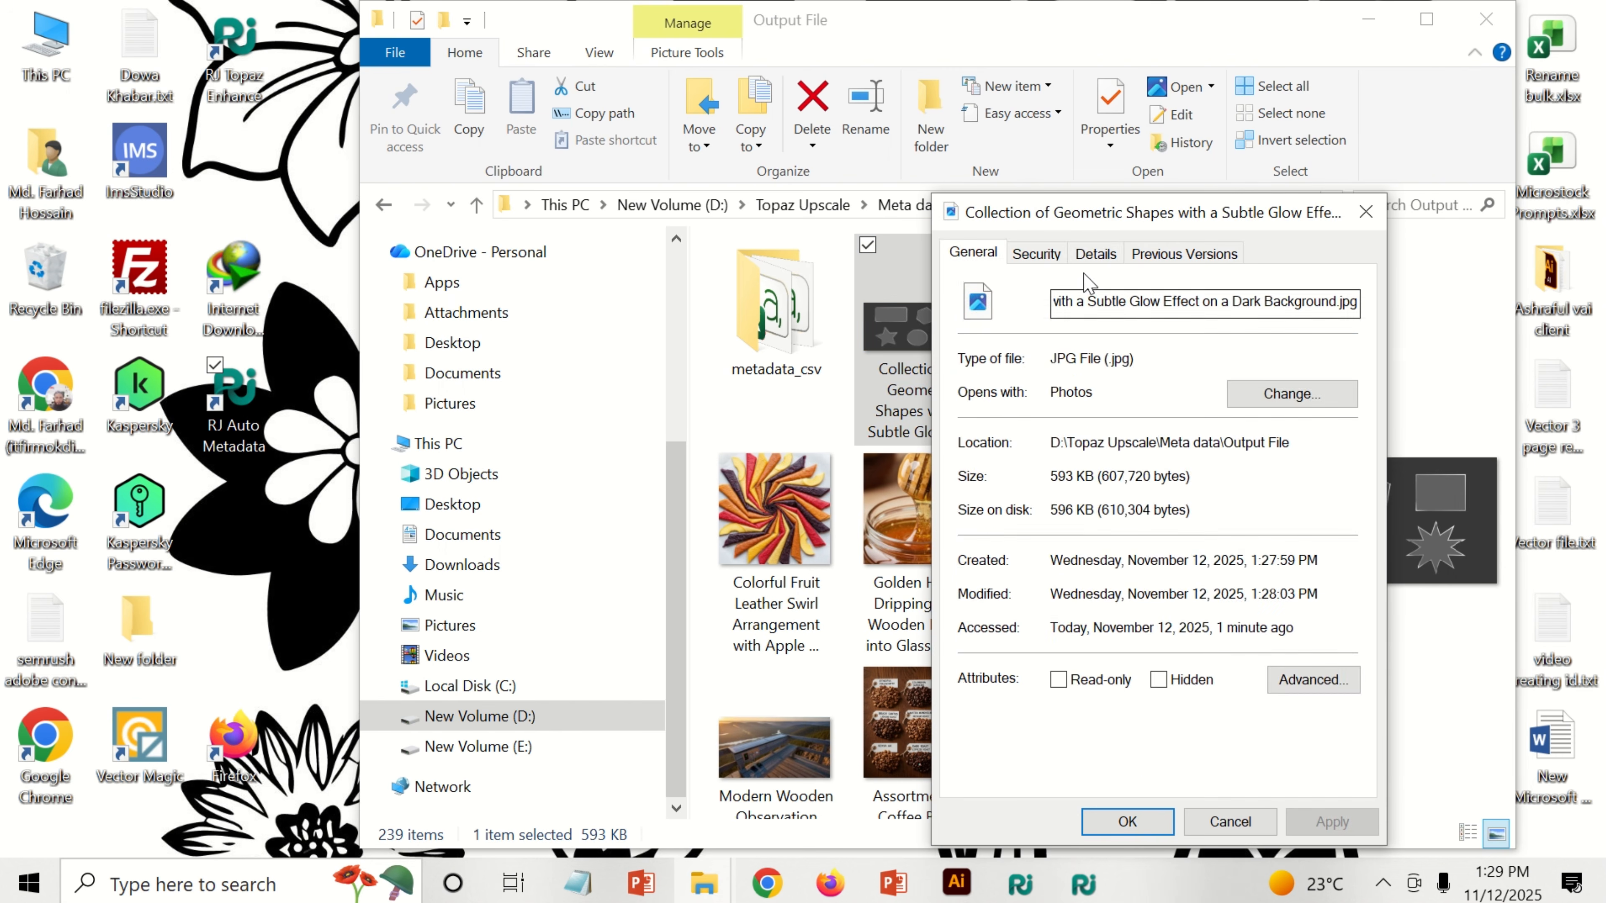
{"action": "left_click", "coordinate": [1096, 254]}
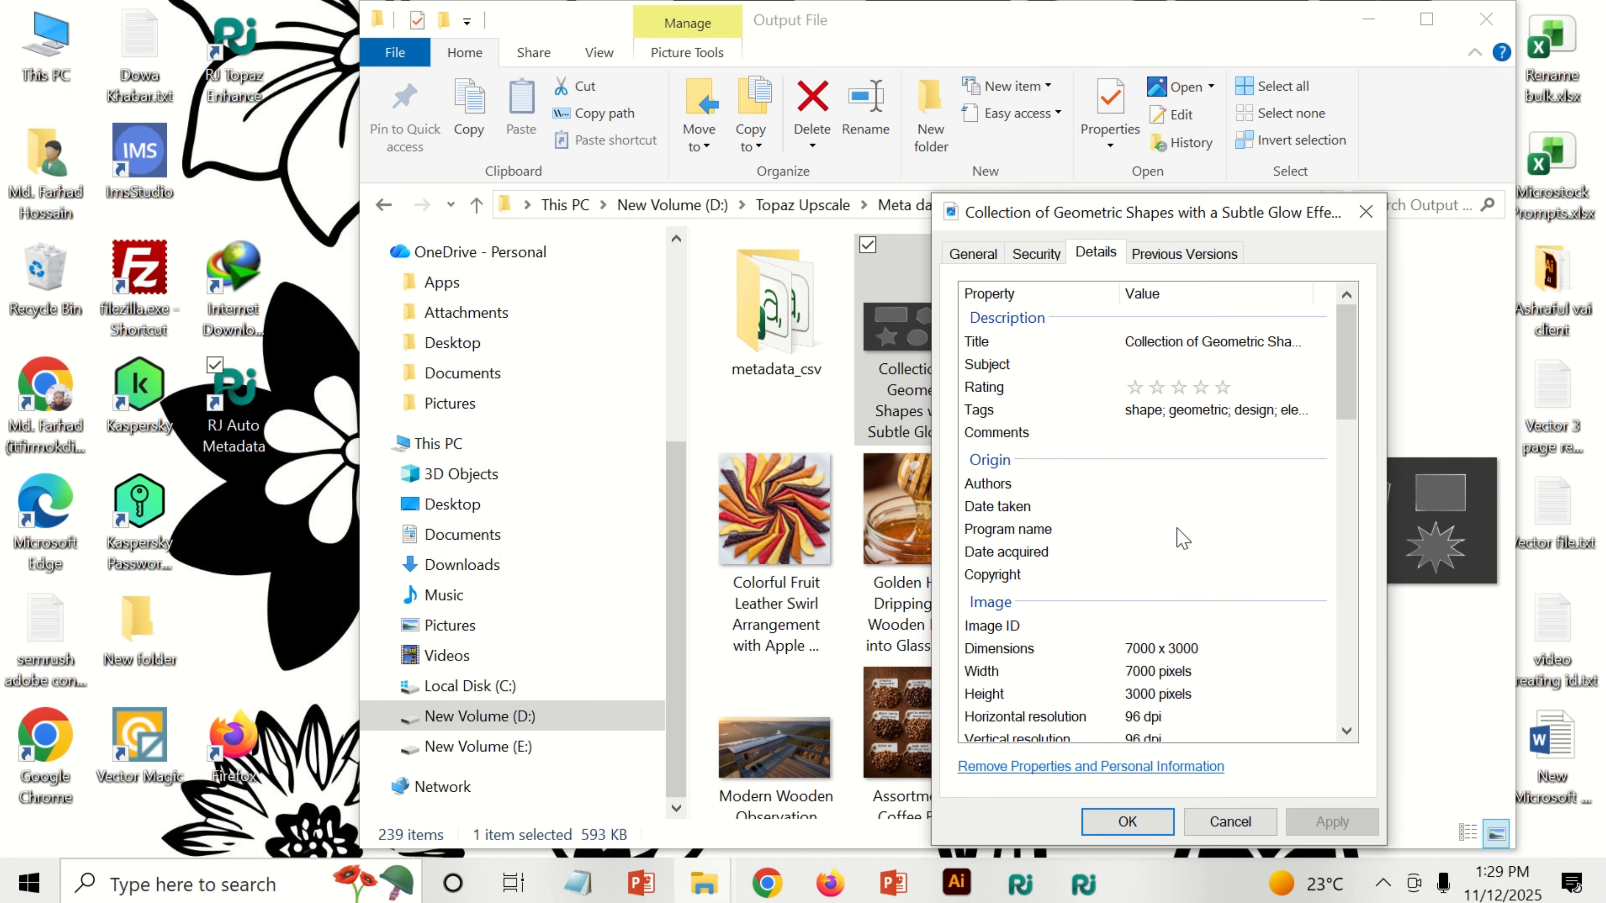
{"action": "left_click", "coordinate": [1365, 212]}
Step: Examine the stock-site CSV files in the metadata_csv folder and switch to Adobe Stock's uploaded files page in Firefox
{"action": "double_click", "coordinate": [813, 330]}
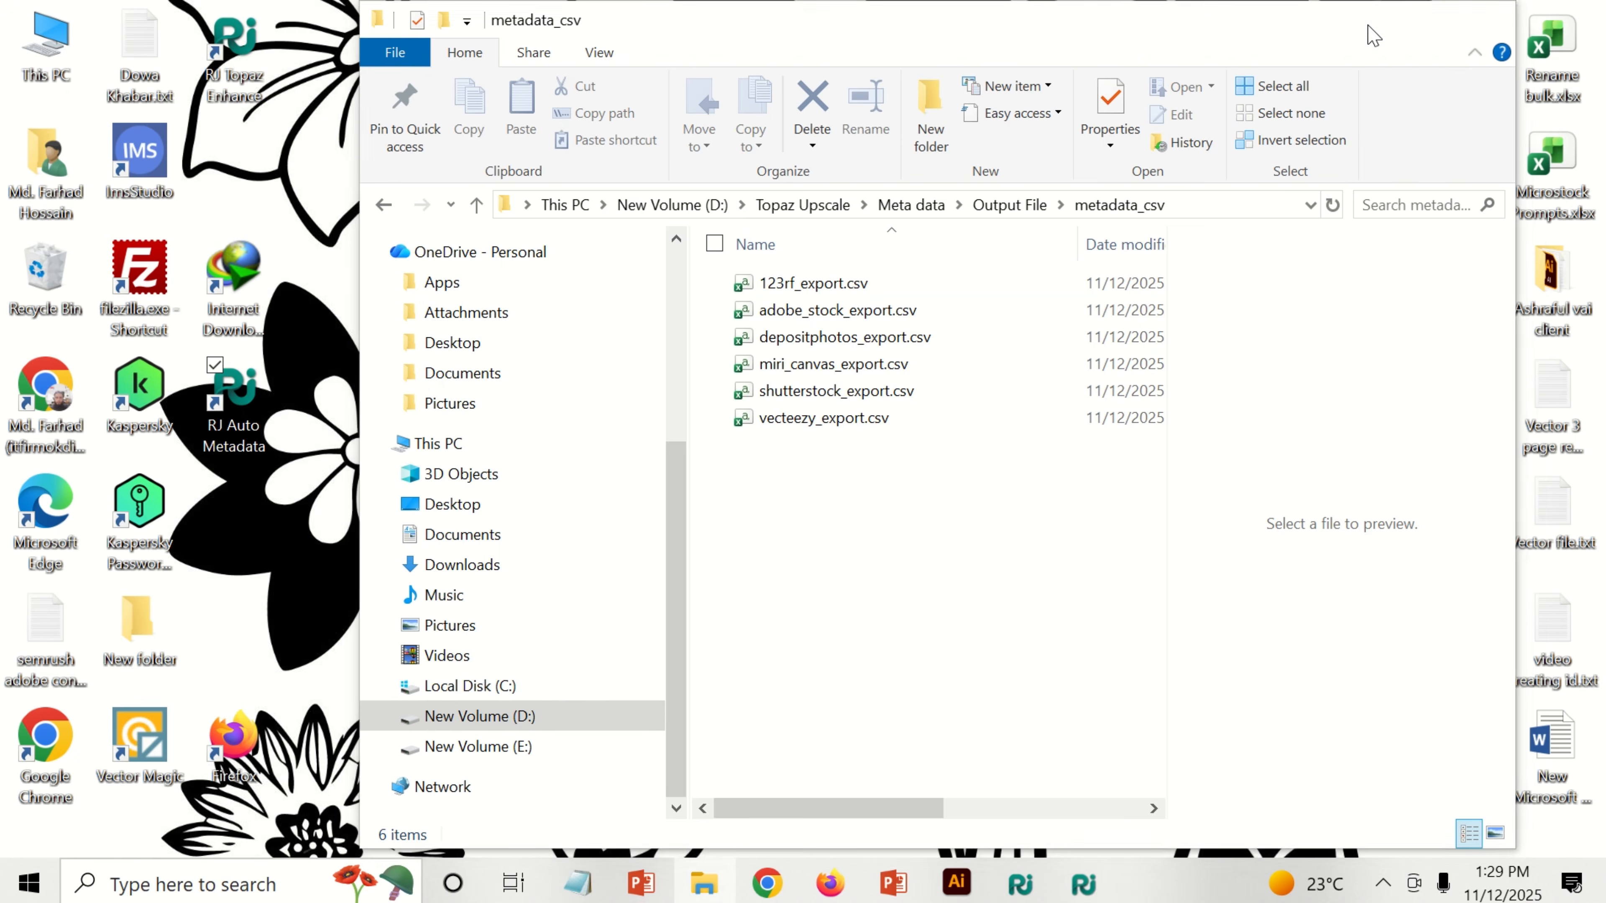
{"action": "left_click", "coordinate": [1368, 29]}
{"action": "key", "text": "alt+Tab"}
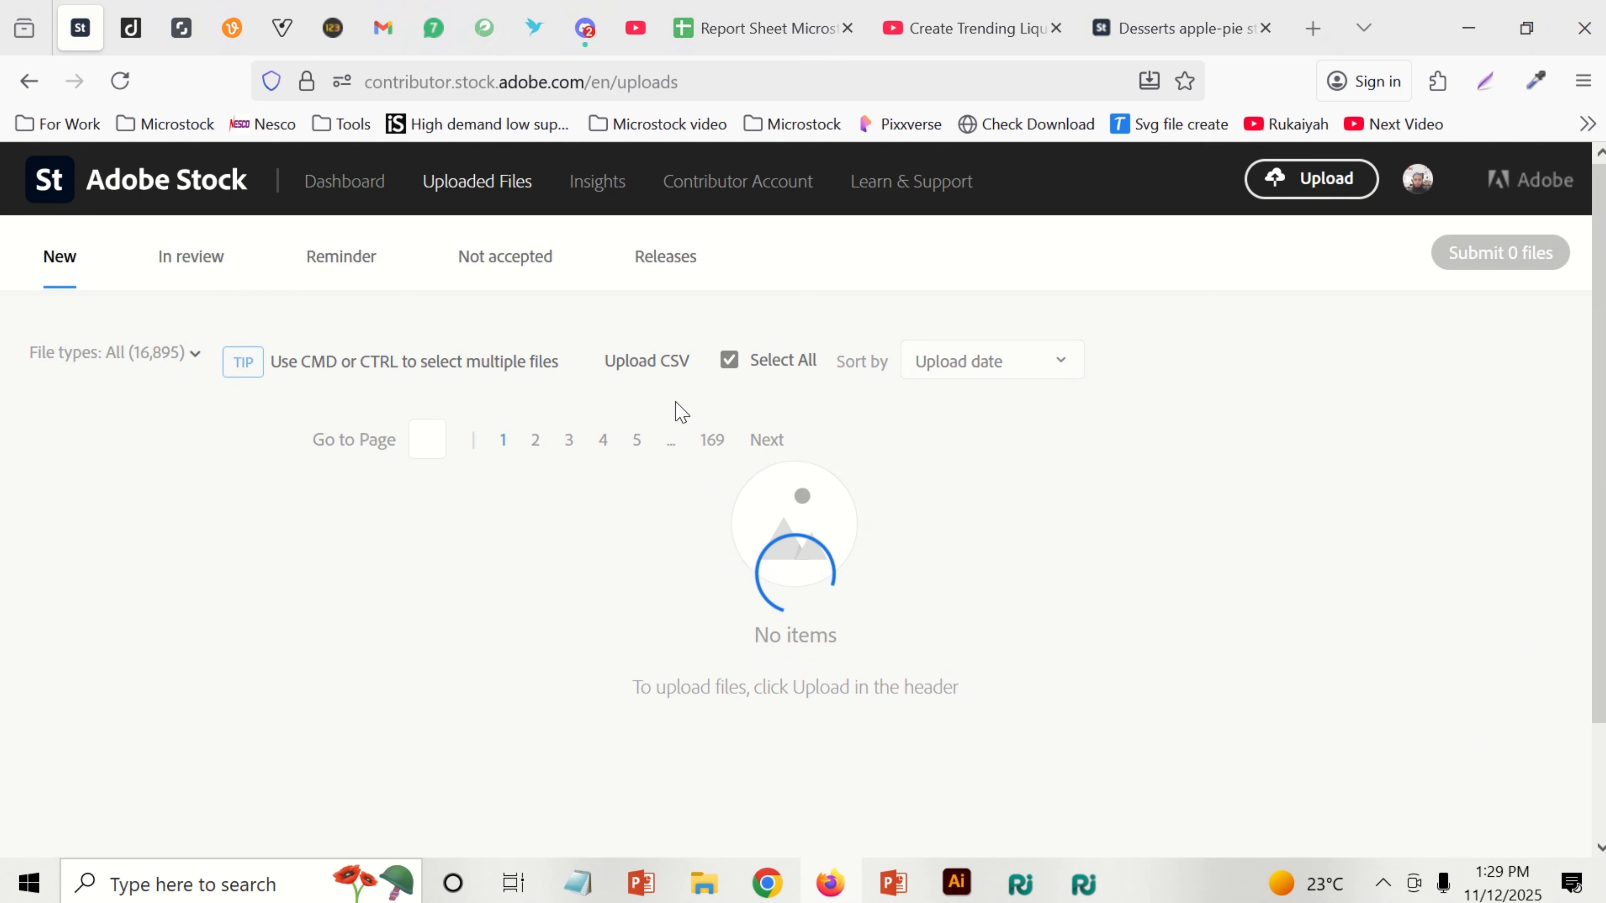
Step: Add the geometric shapes JPG from the Output File folder to the Adobe Stock uploads
{"action": "key", "text": "alt+Tab"}
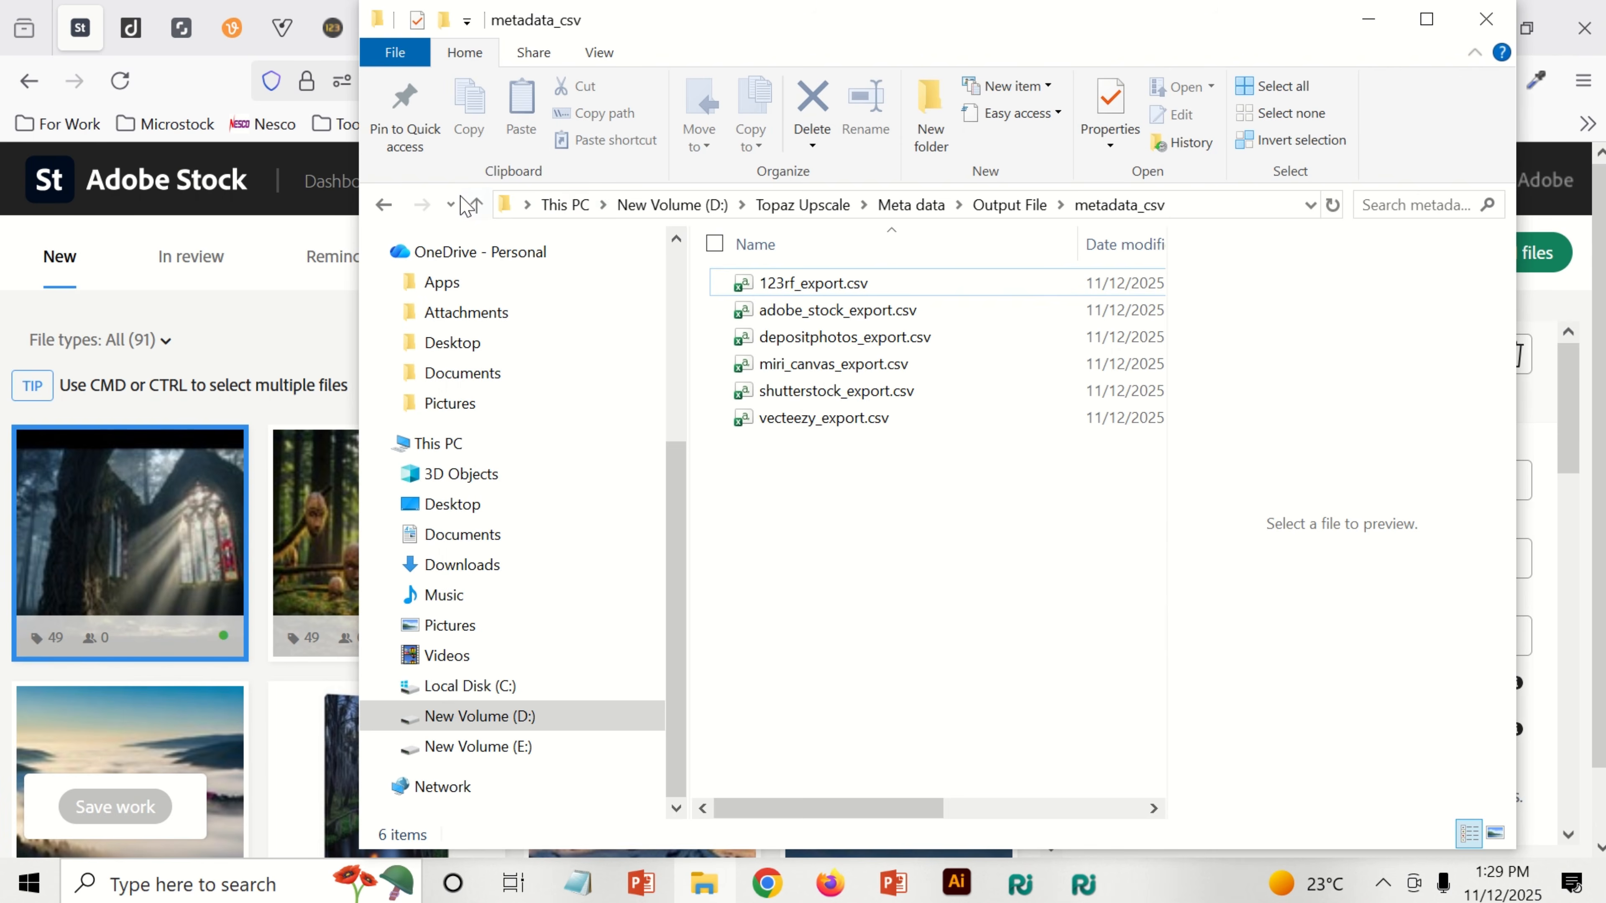
{"action": "left_click", "coordinate": [476, 205]}
{"action": "left_click_drag", "start_coordinate": [592, 23], "coordinate": [287, 357]}
{"action": "left_click_drag", "start_coordinate": [612, 675], "coordinate": [1290, 328]}
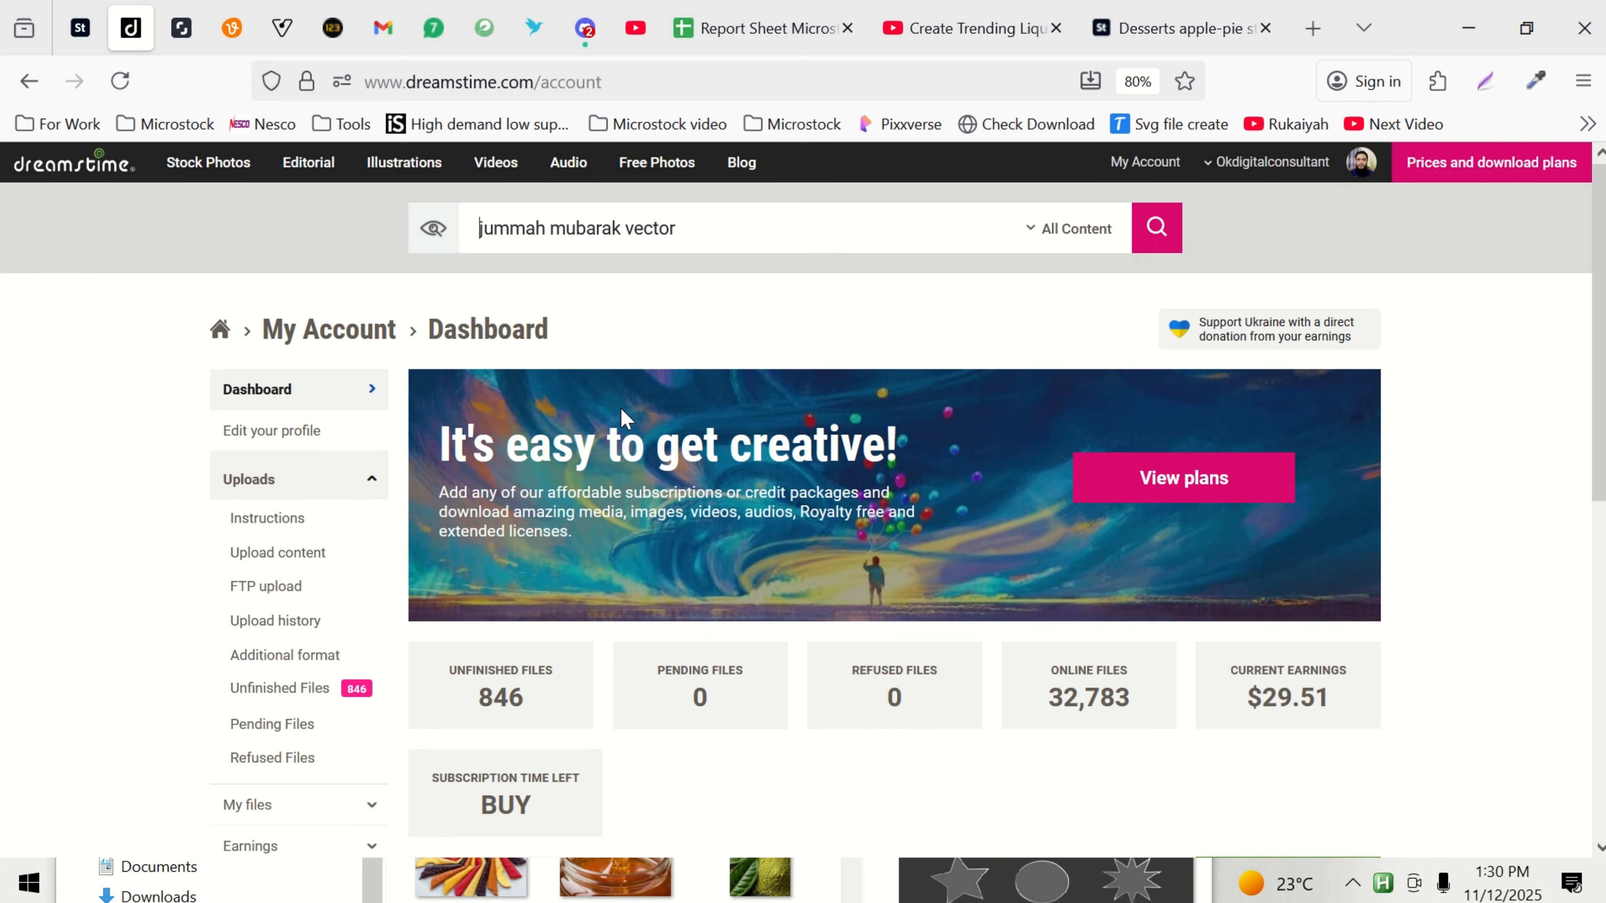
Step: Upload the geometric shapes JPG from the Output File folder to Dreamstime and to Vecteezy
{"action": "scroll", "coordinate": [280, 452], "scroll_direction": "down", "scroll_amount": 2}
{"action": "left_click", "coordinate": [281, 453]}
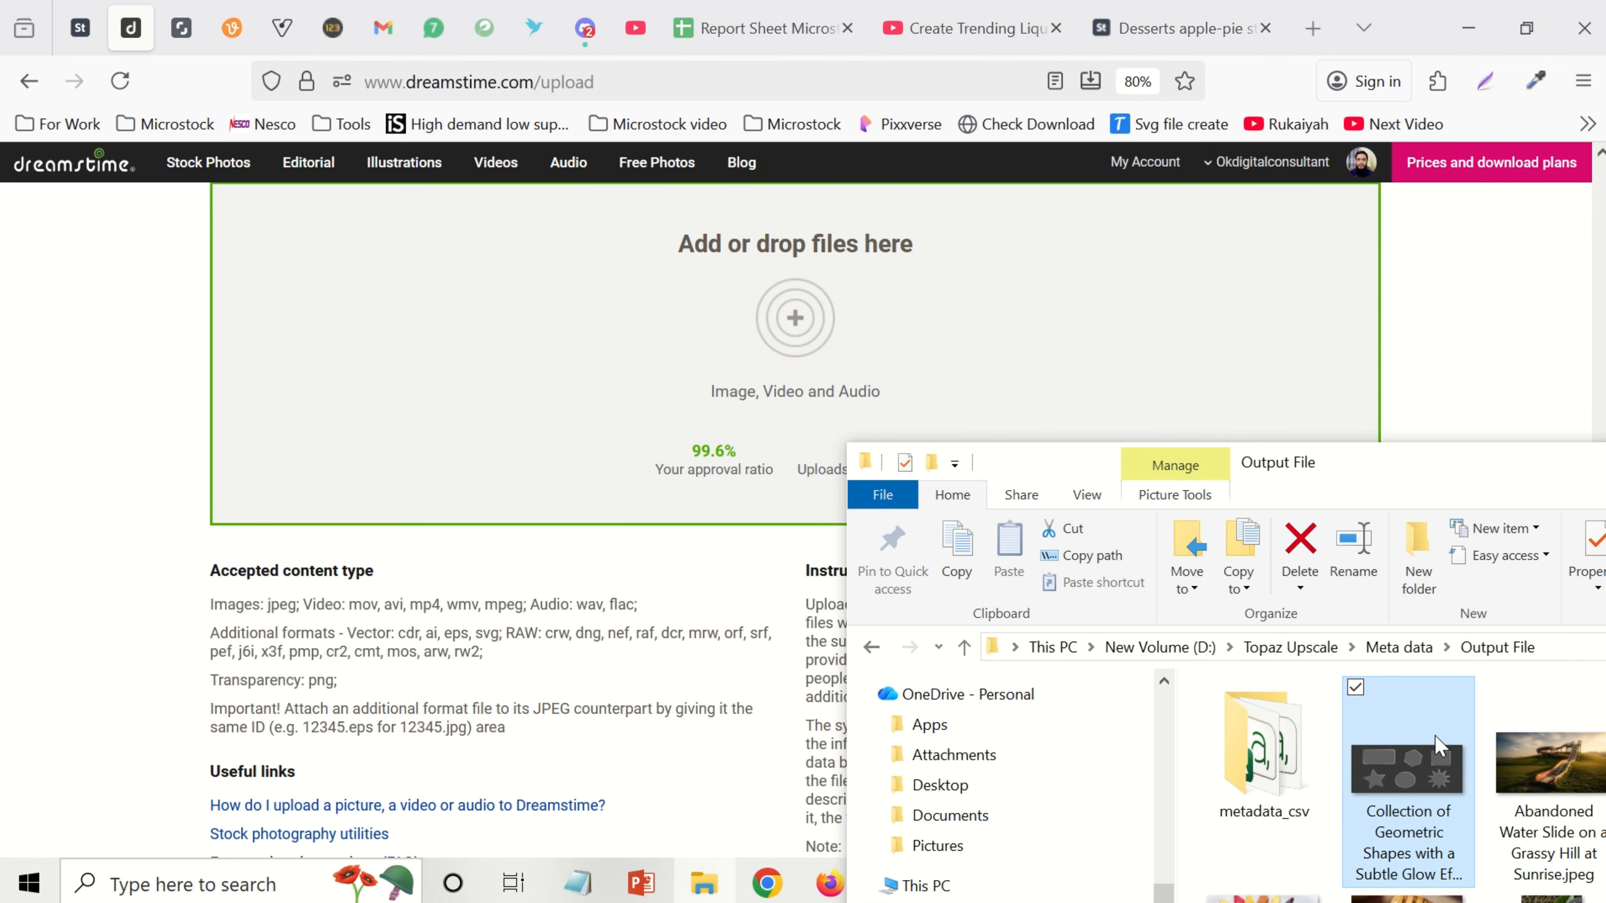
{"action": "left_click_drag", "start_coordinate": [1407, 769], "coordinate": [809, 435]}
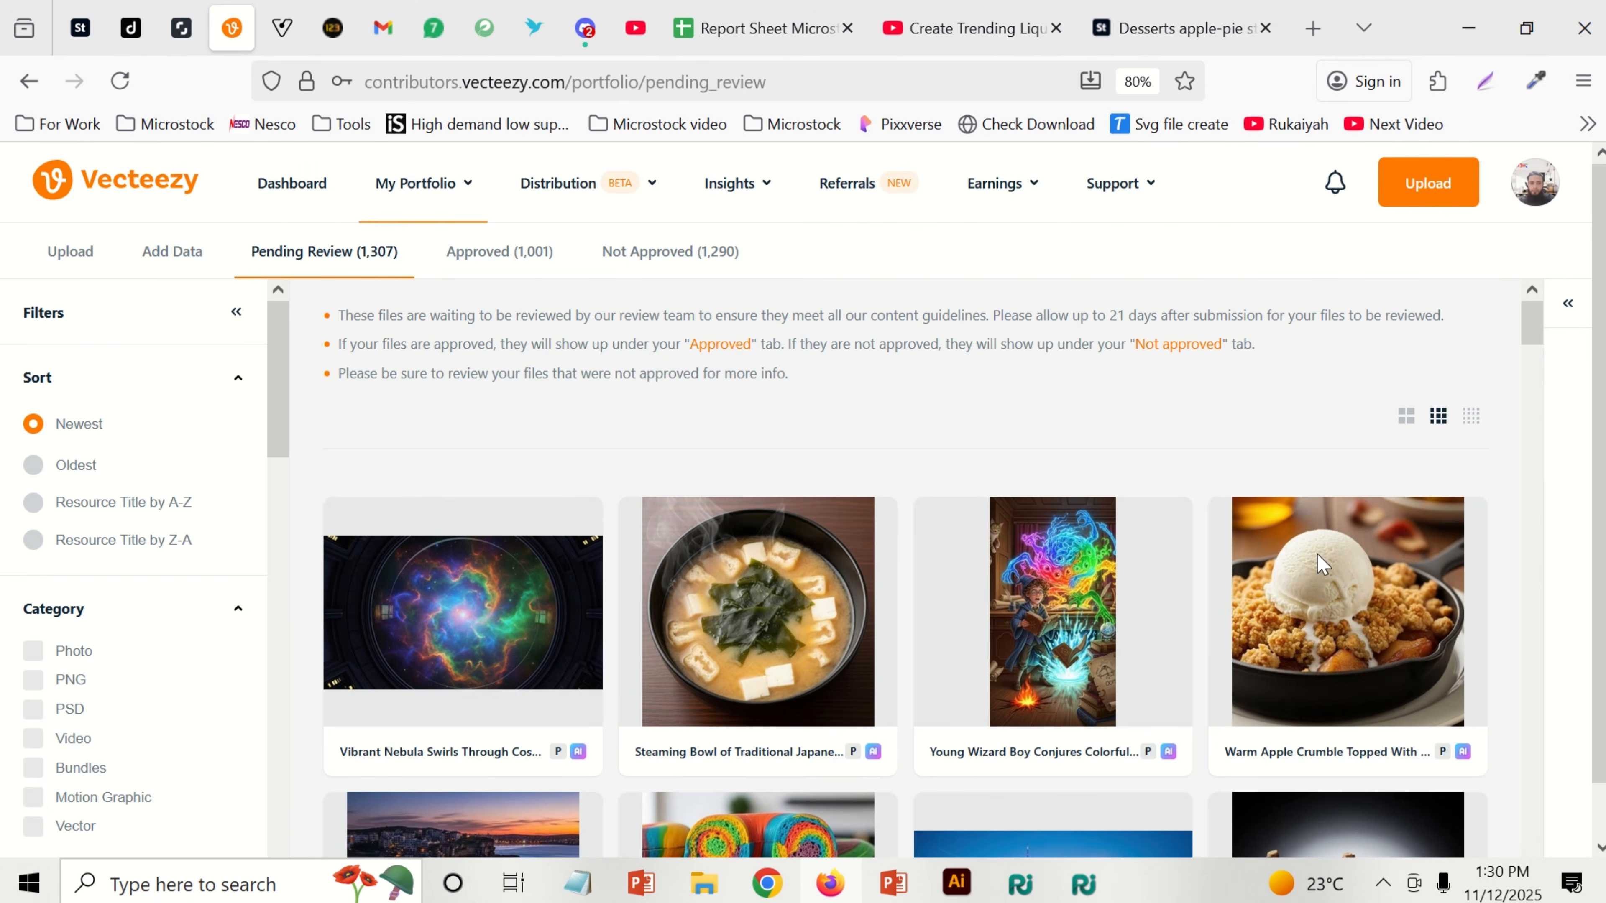
{"action": "left_click", "coordinate": [1428, 183]}
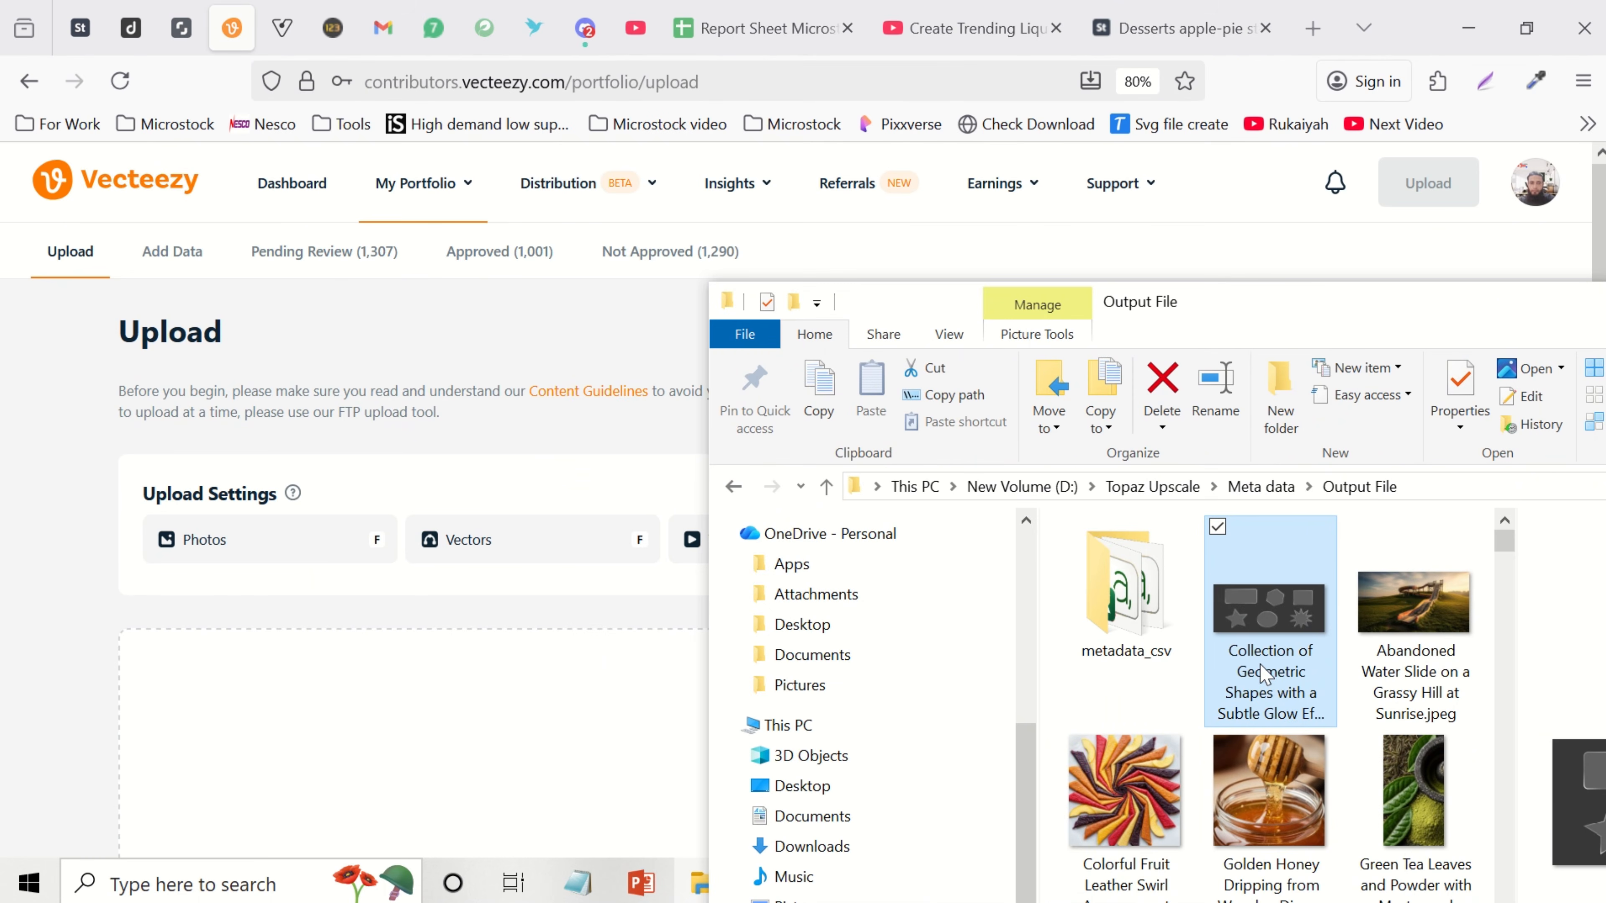
{"action": "left_click_drag", "start_coordinate": [1265, 674], "coordinate": [443, 764]}
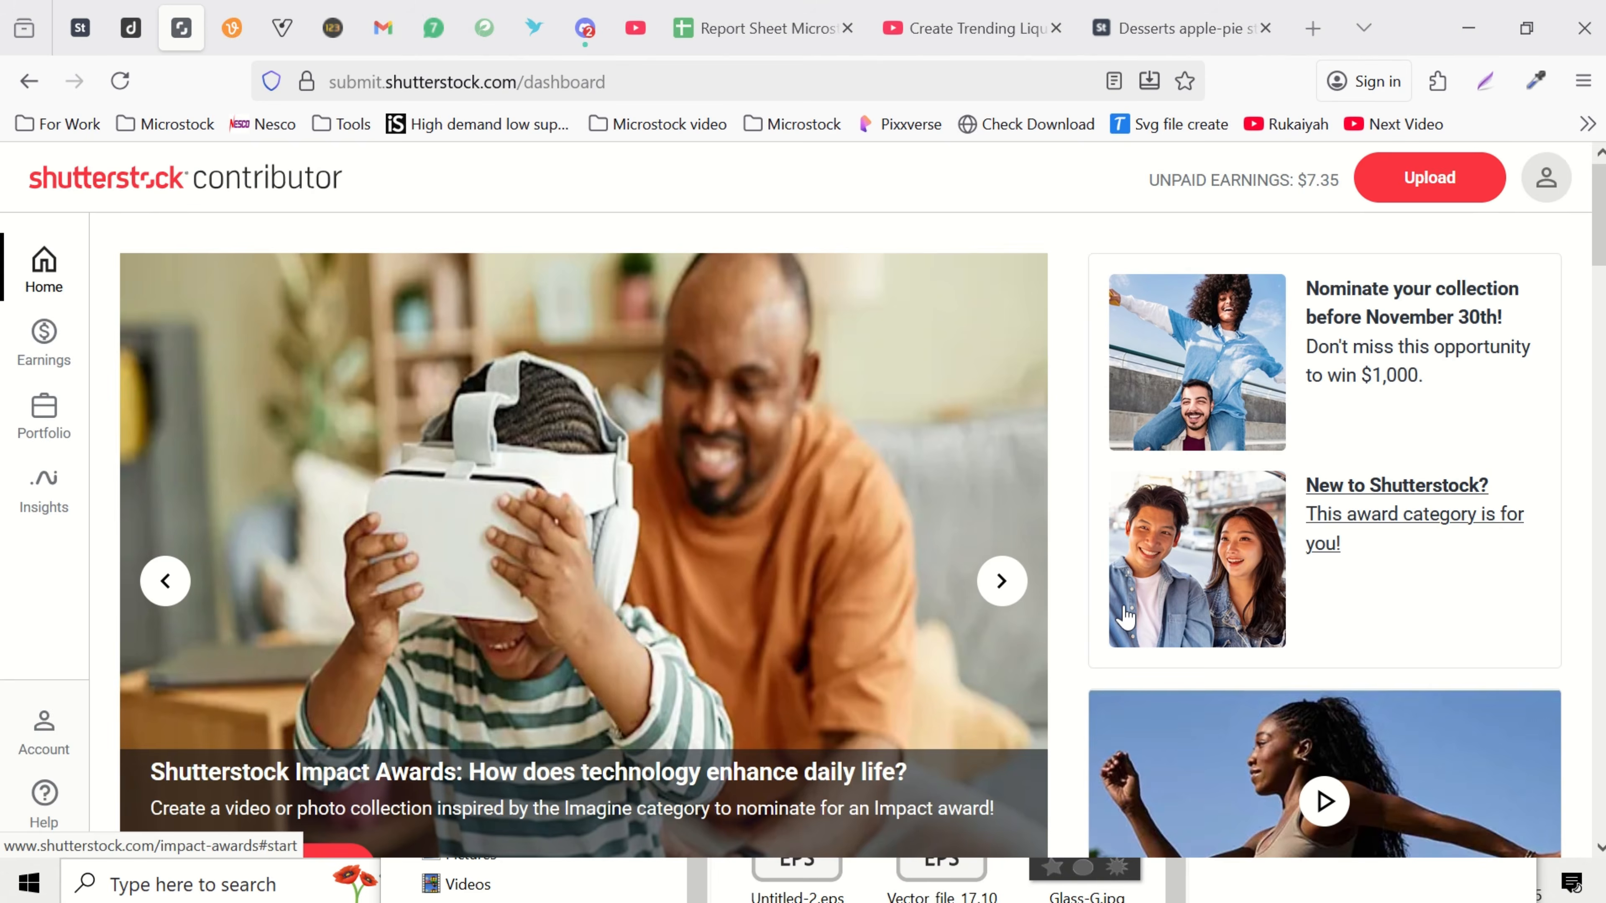
Step: Upload the geometric shapes JPG to the Shutterstock contributor site and minimize the Output File folder window
{"action": "scroll", "coordinate": [1252, 486], "scroll_direction": "down", "scroll_amount": 2}
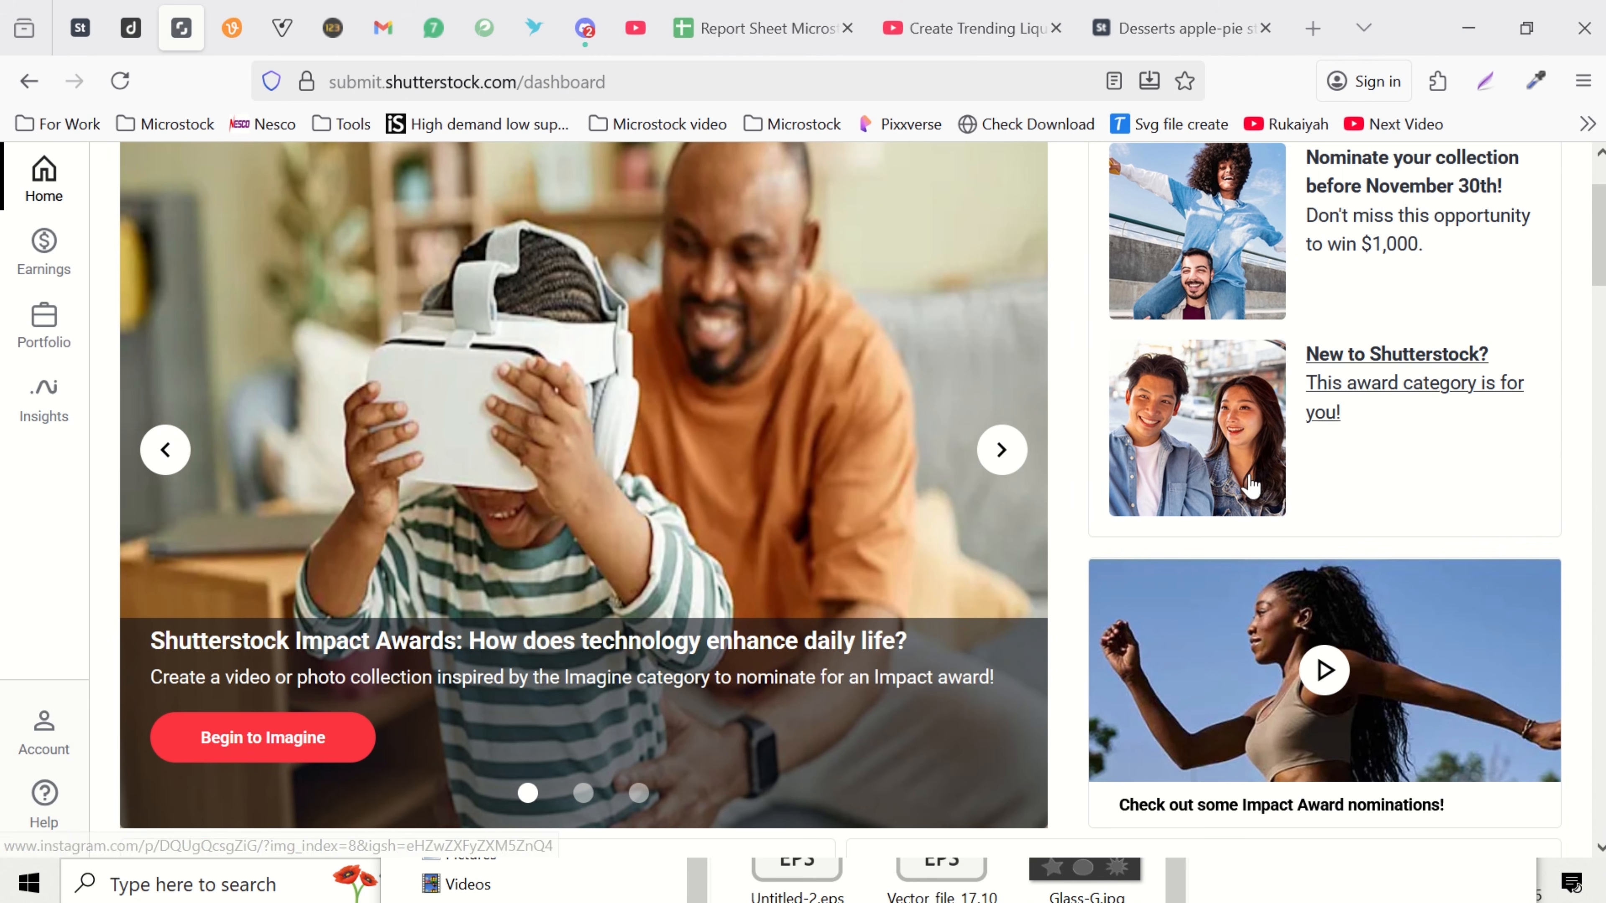
{"action": "scroll", "coordinate": [1252, 486], "scroll_direction": "up", "scroll_amount": 2}
{"action": "left_click", "coordinate": [1429, 190]}
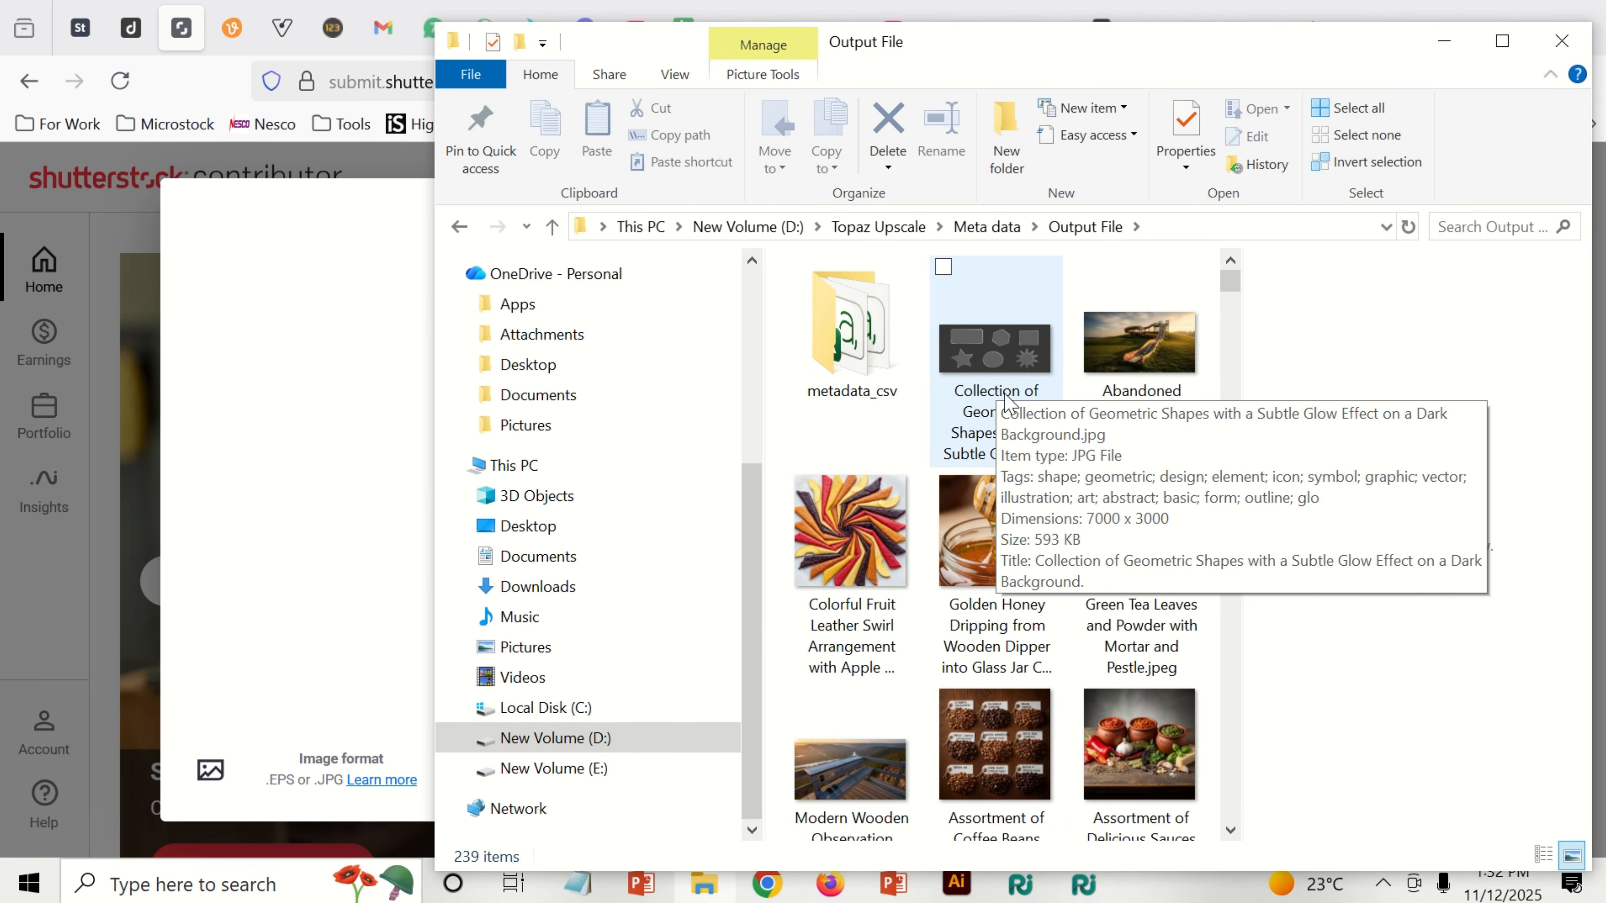
{"action": "left_click_drag", "start_coordinate": [1005, 382], "coordinate": [318, 454]}
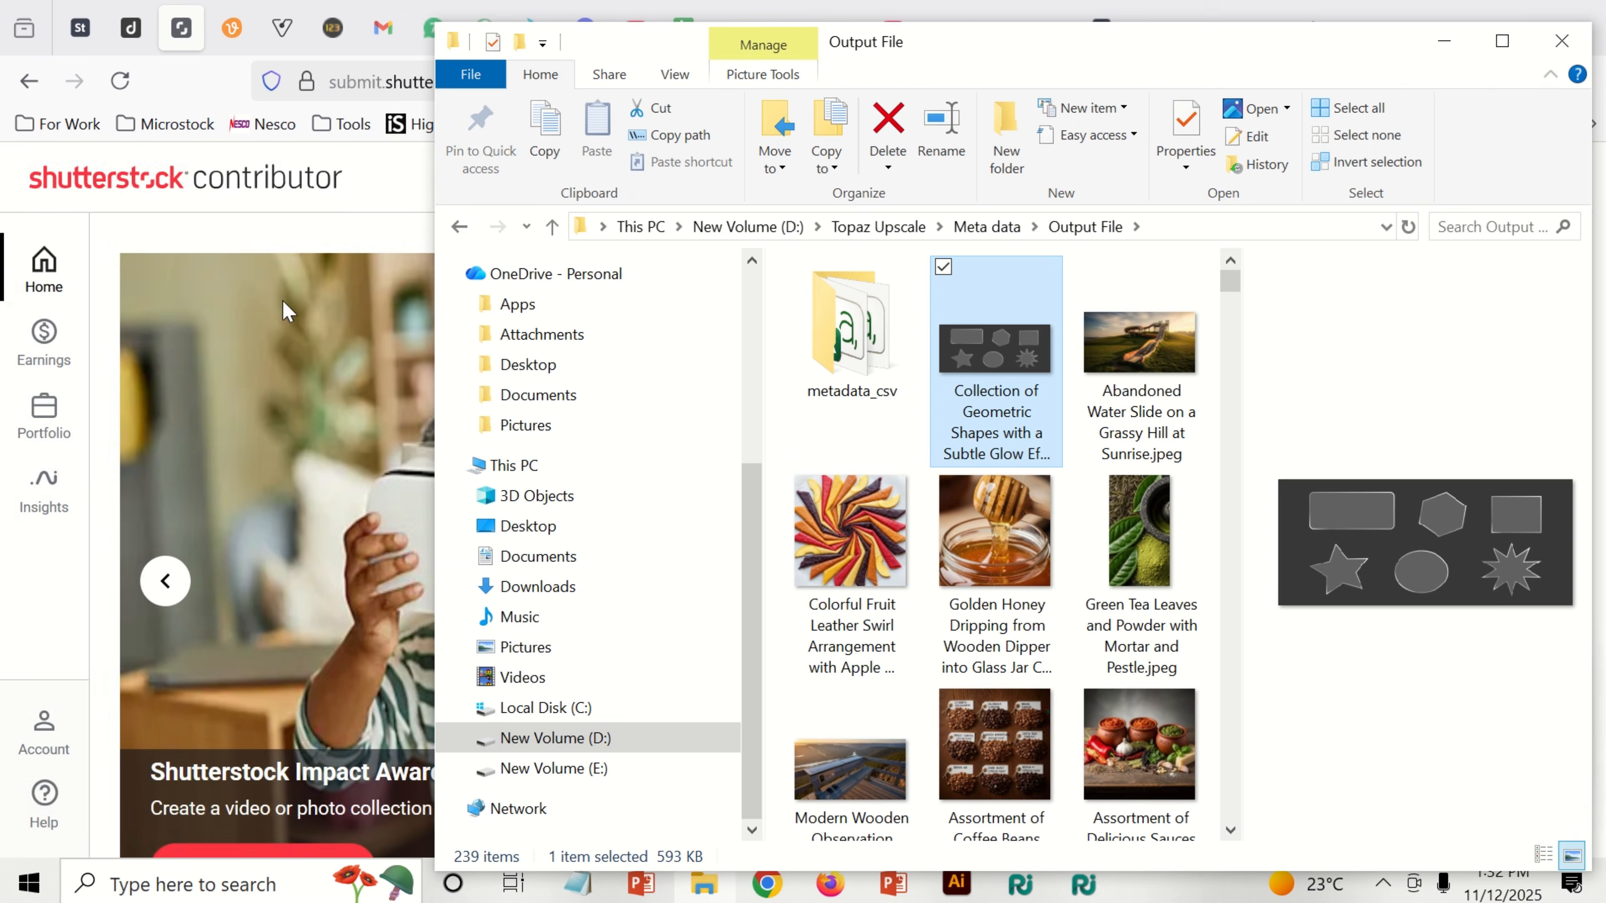
{"action": "left_click", "coordinate": [1444, 41]}
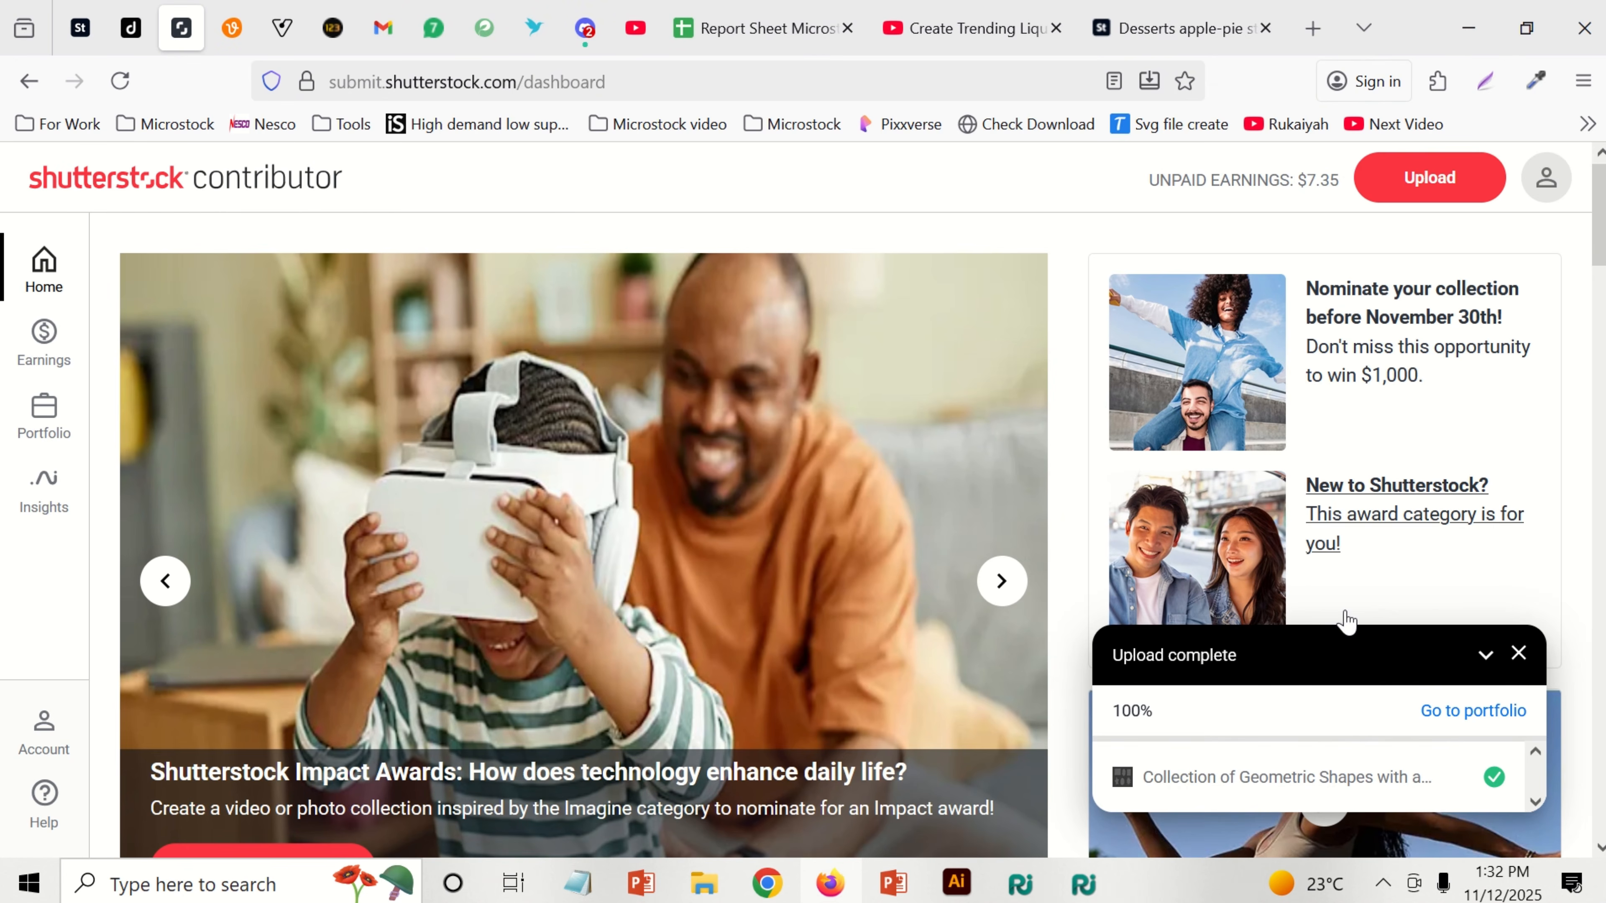
Step: On Adobe Stock, answer No to recognizable people or property and mark the shapes image as created using generative AI tools with fictional people and property
{"action": "left_click", "coordinate": [130, 28]}
{"action": "left_click", "coordinate": [80, 28]}
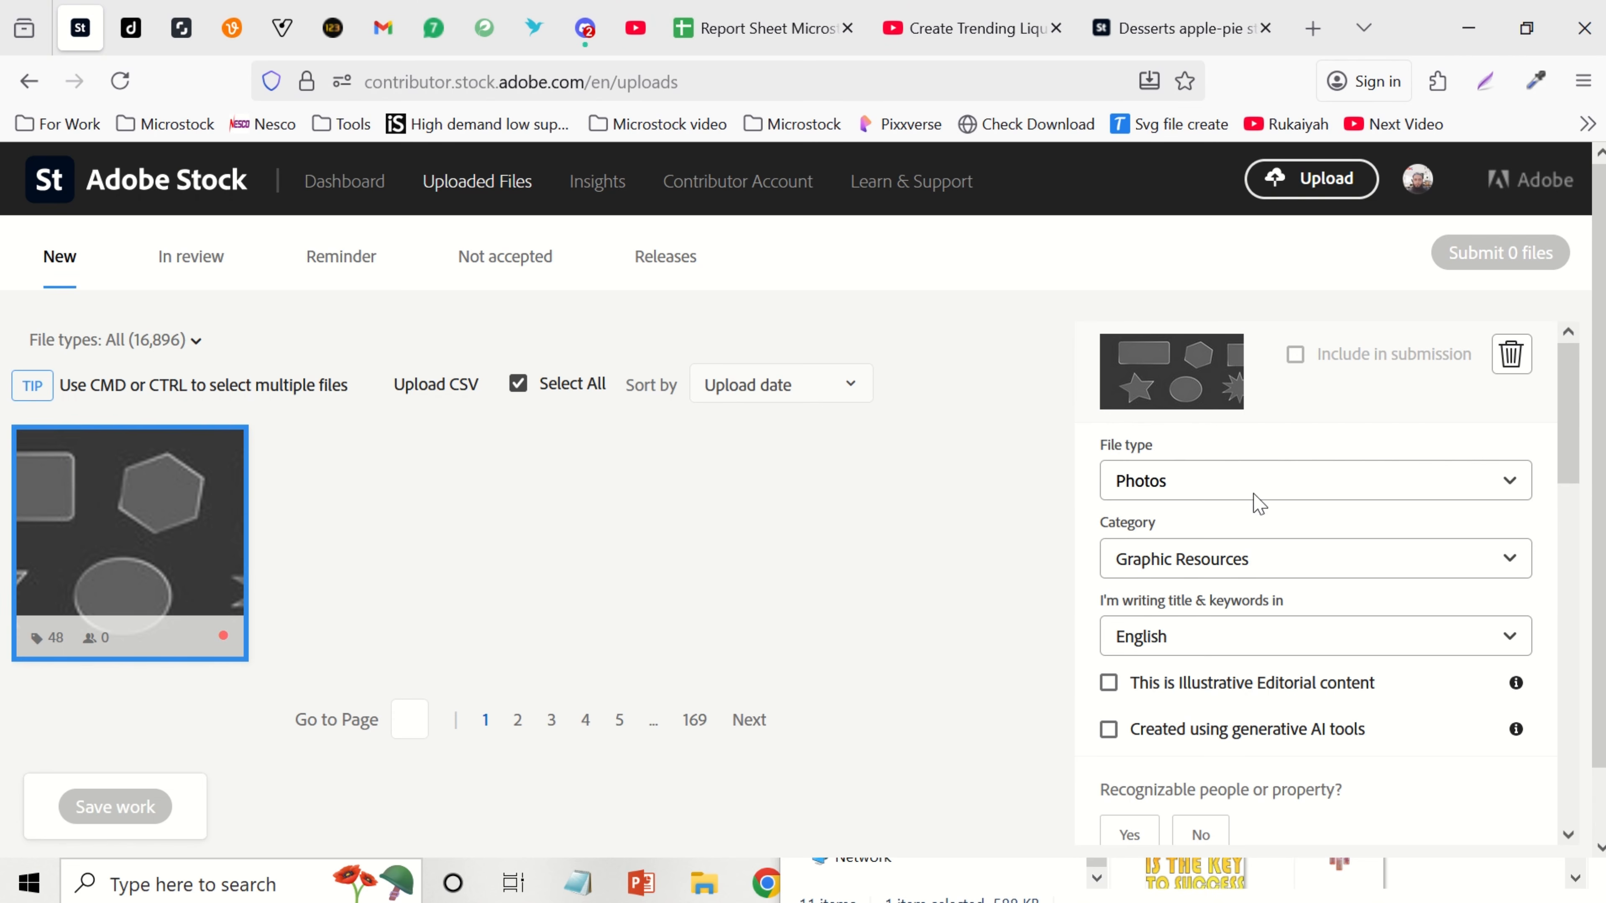
{"action": "scroll", "coordinate": [1541, 573], "scroll_direction": "down", "scroll_amount": 3}
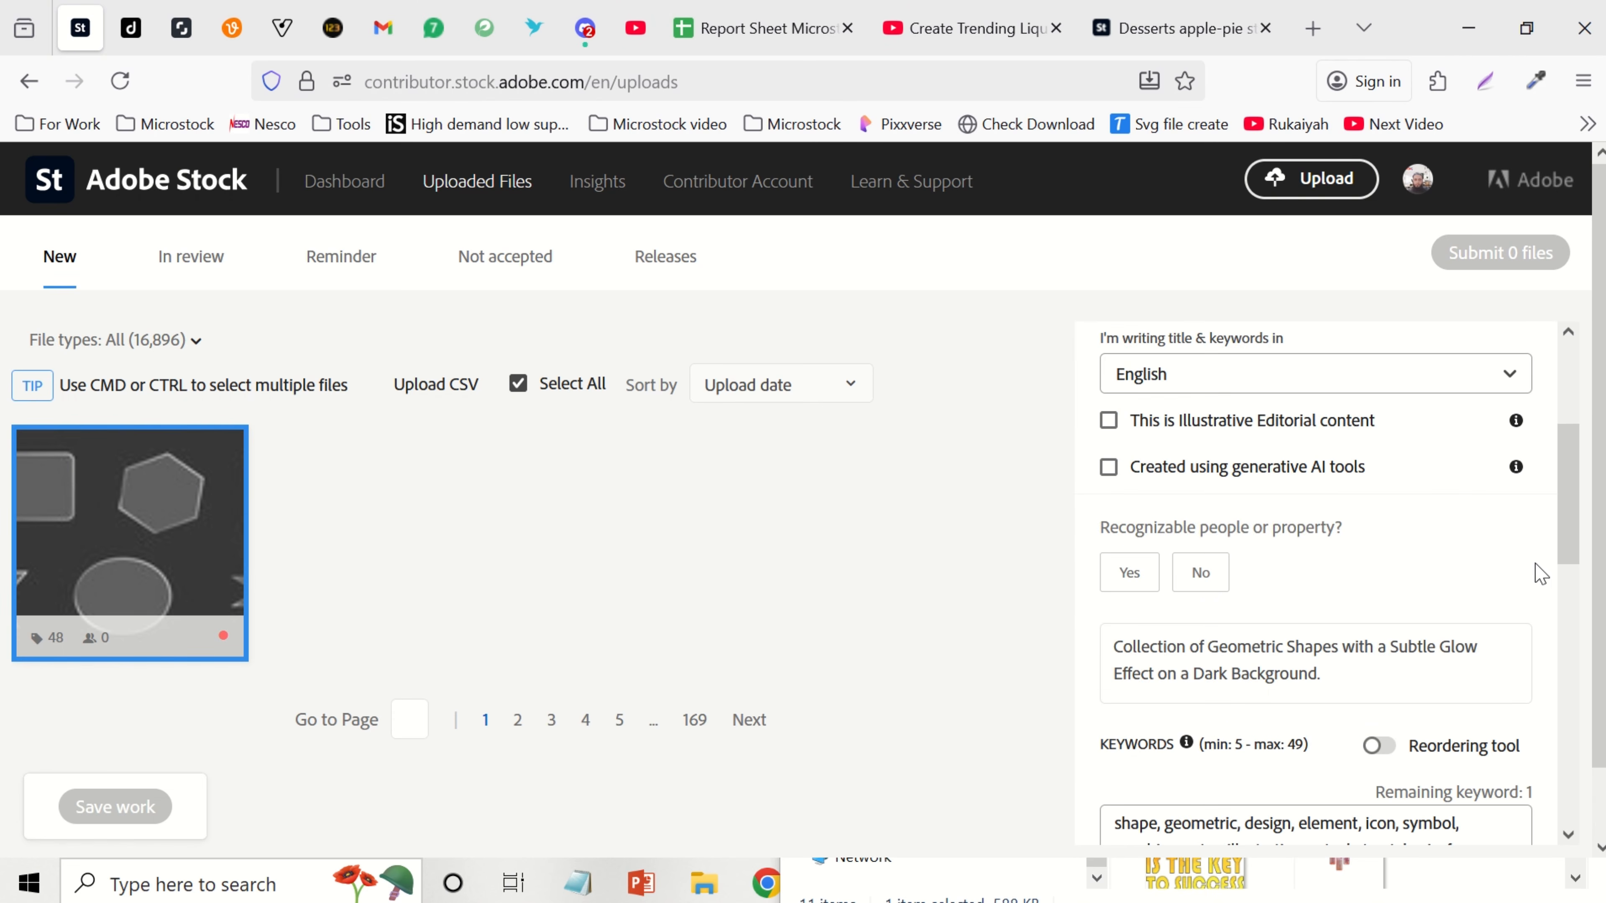
{"action": "left_click", "coordinate": [1201, 573]}
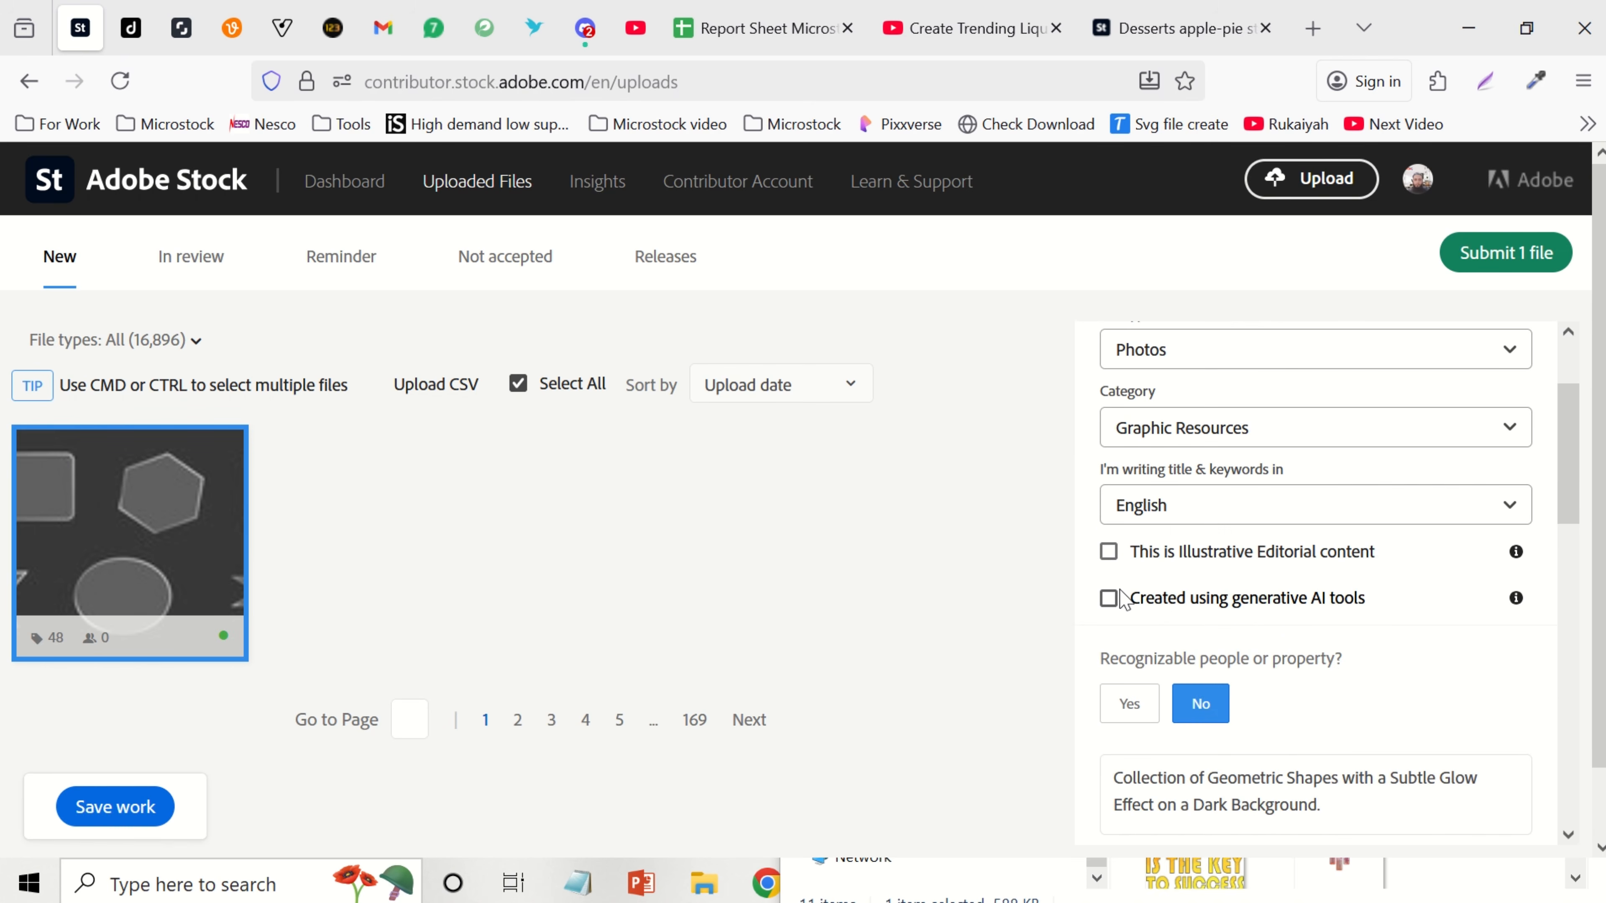
{"action": "left_click", "coordinate": [1108, 551]}
{"action": "left_click", "coordinate": [1108, 551]}
{"action": "left_click", "coordinate": [1111, 598]}
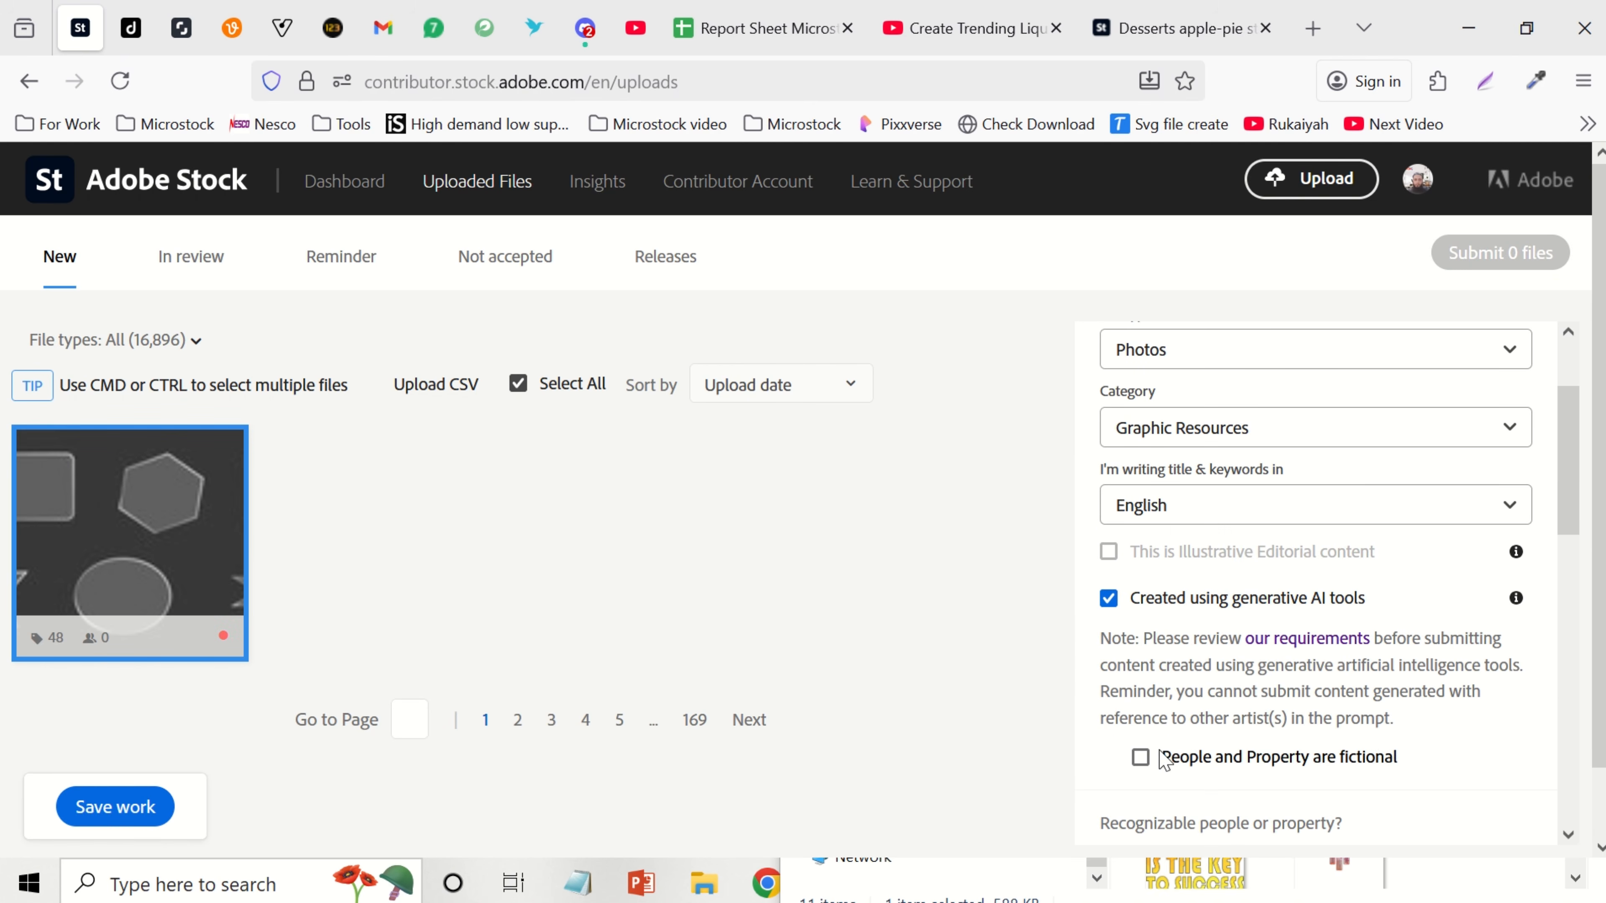
{"action": "left_click", "coordinate": [1141, 758]}
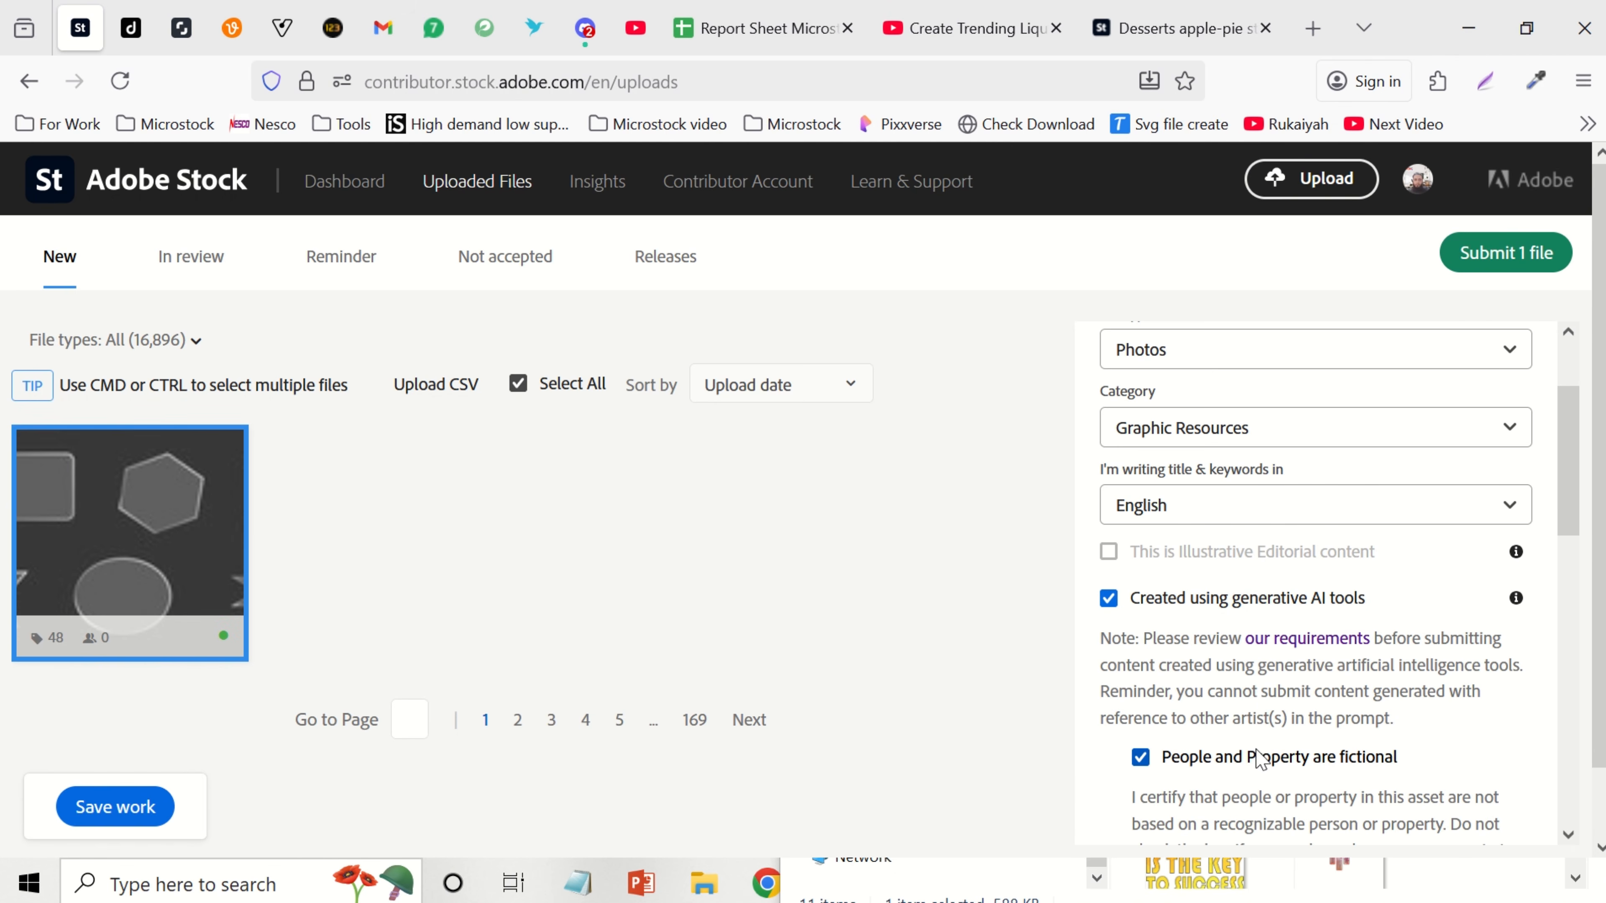
Step: Set the Adobe Stock file type of the shapes image to Illustrations and check its title and keywords
{"action": "scroll", "coordinate": [1290, 670], "scroll_direction": "down", "scroll_amount": 4}
{"action": "scroll", "coordinate": [1205, 616], "scroll_direction": "up", "scroll_amount": 4}
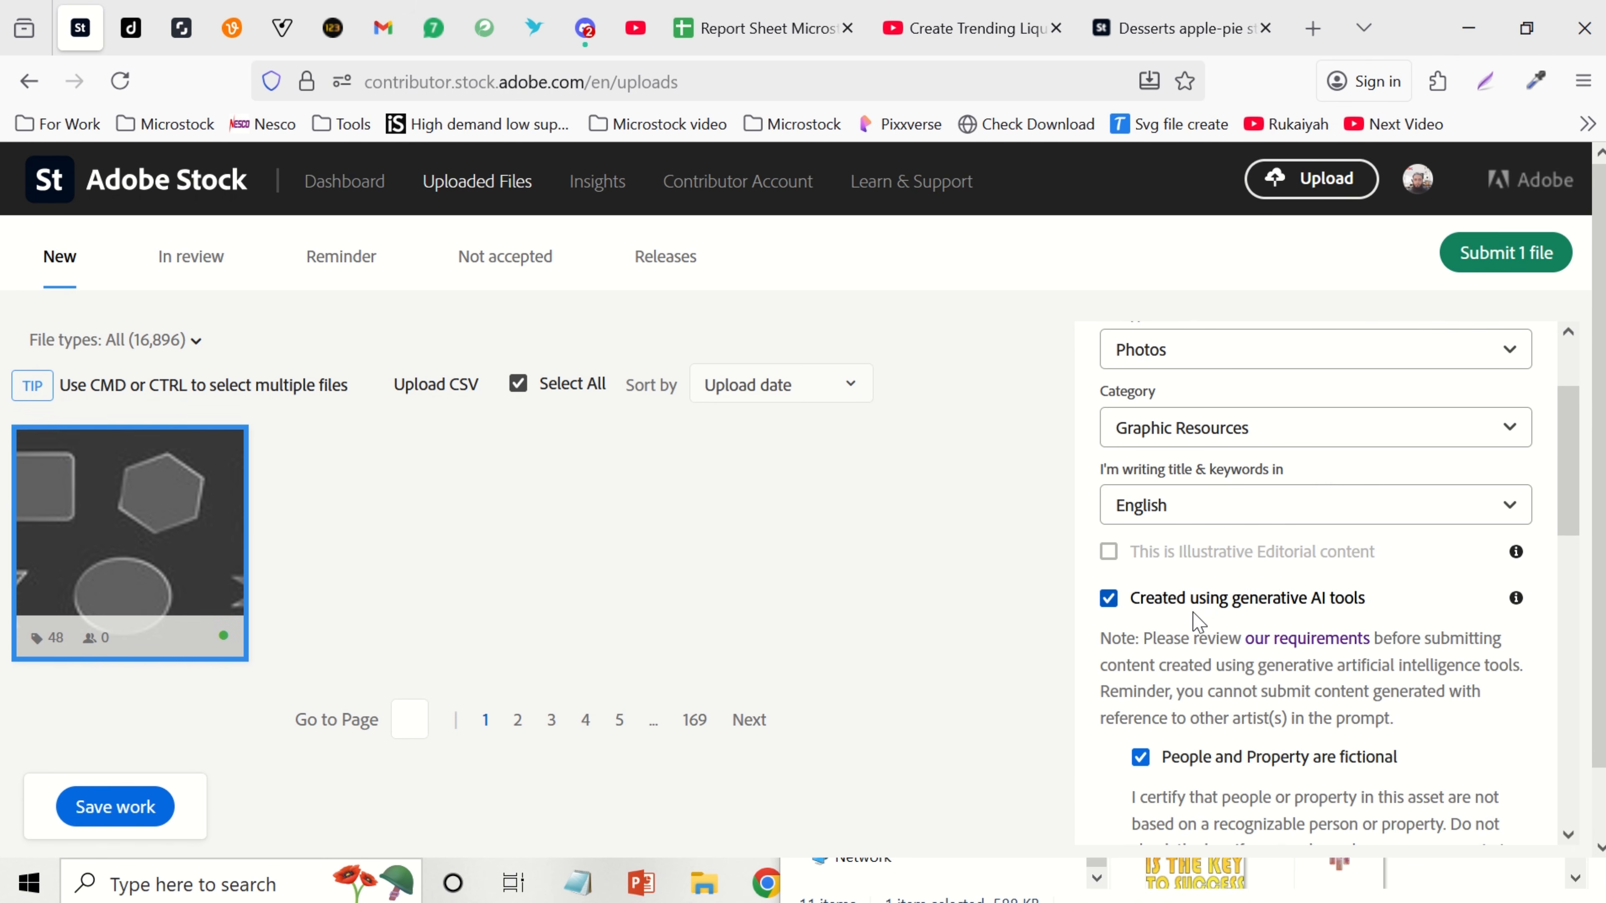
{"action": "scroll", "coordinate": [1193, 617], "scroll_direction": "down", "scroll_amount": 2}
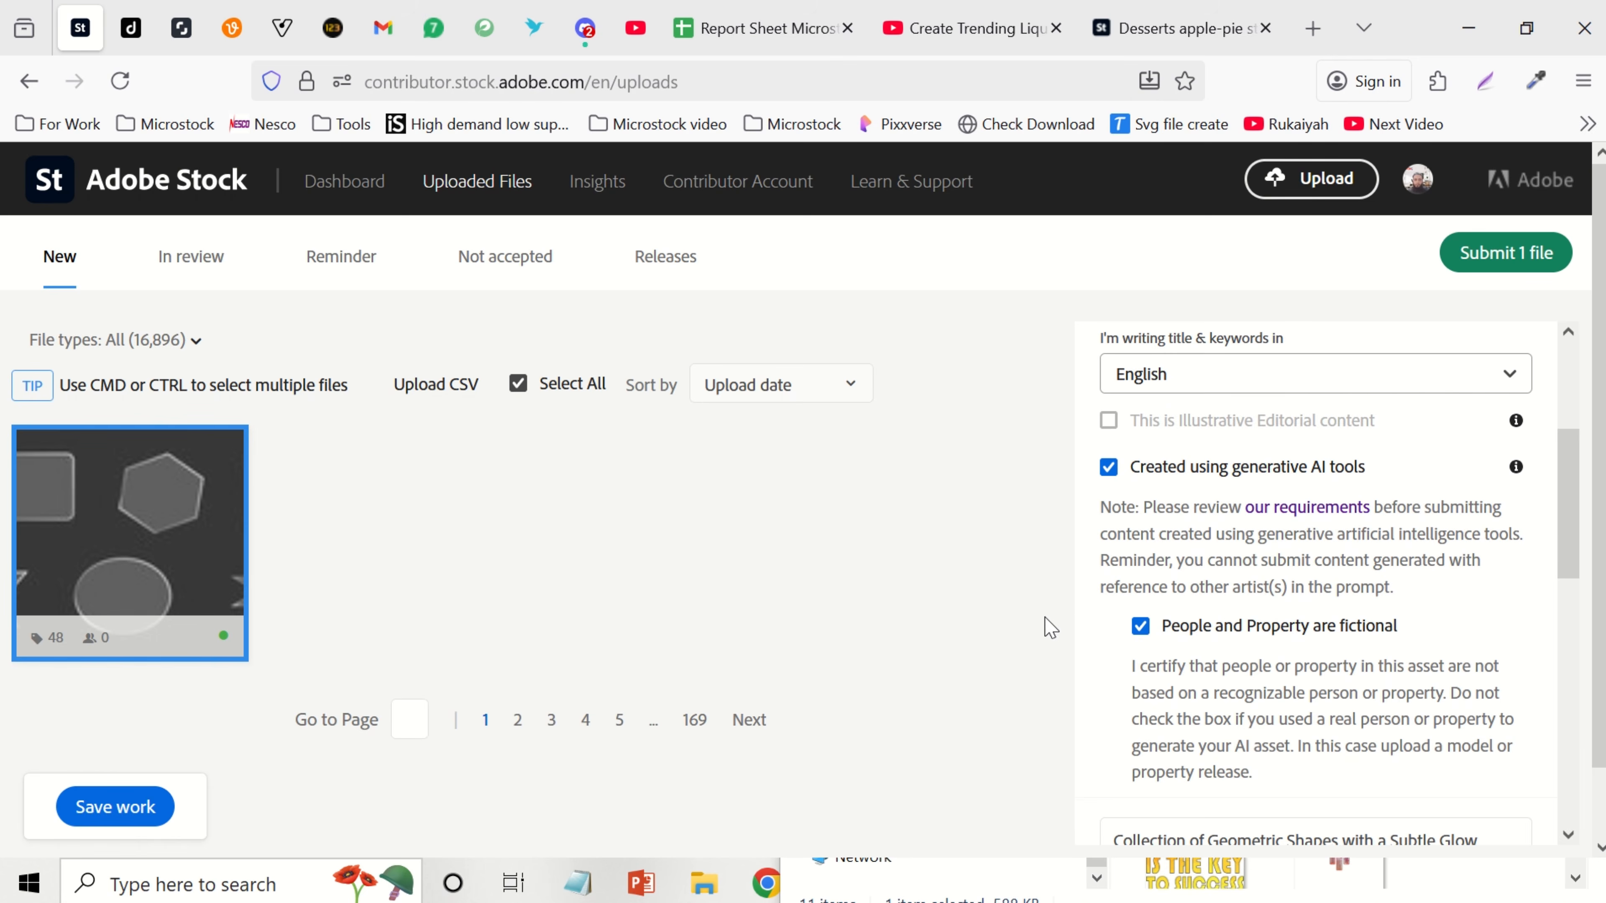
{"action": "scroll", "coordinate": [1352, 571], "scroll_direction": "down", "scroll_amount": 4}
{"action": "scroll", "coordinate": [1351, 571], "scroll_direction": "up", "scroll_amount": 4}
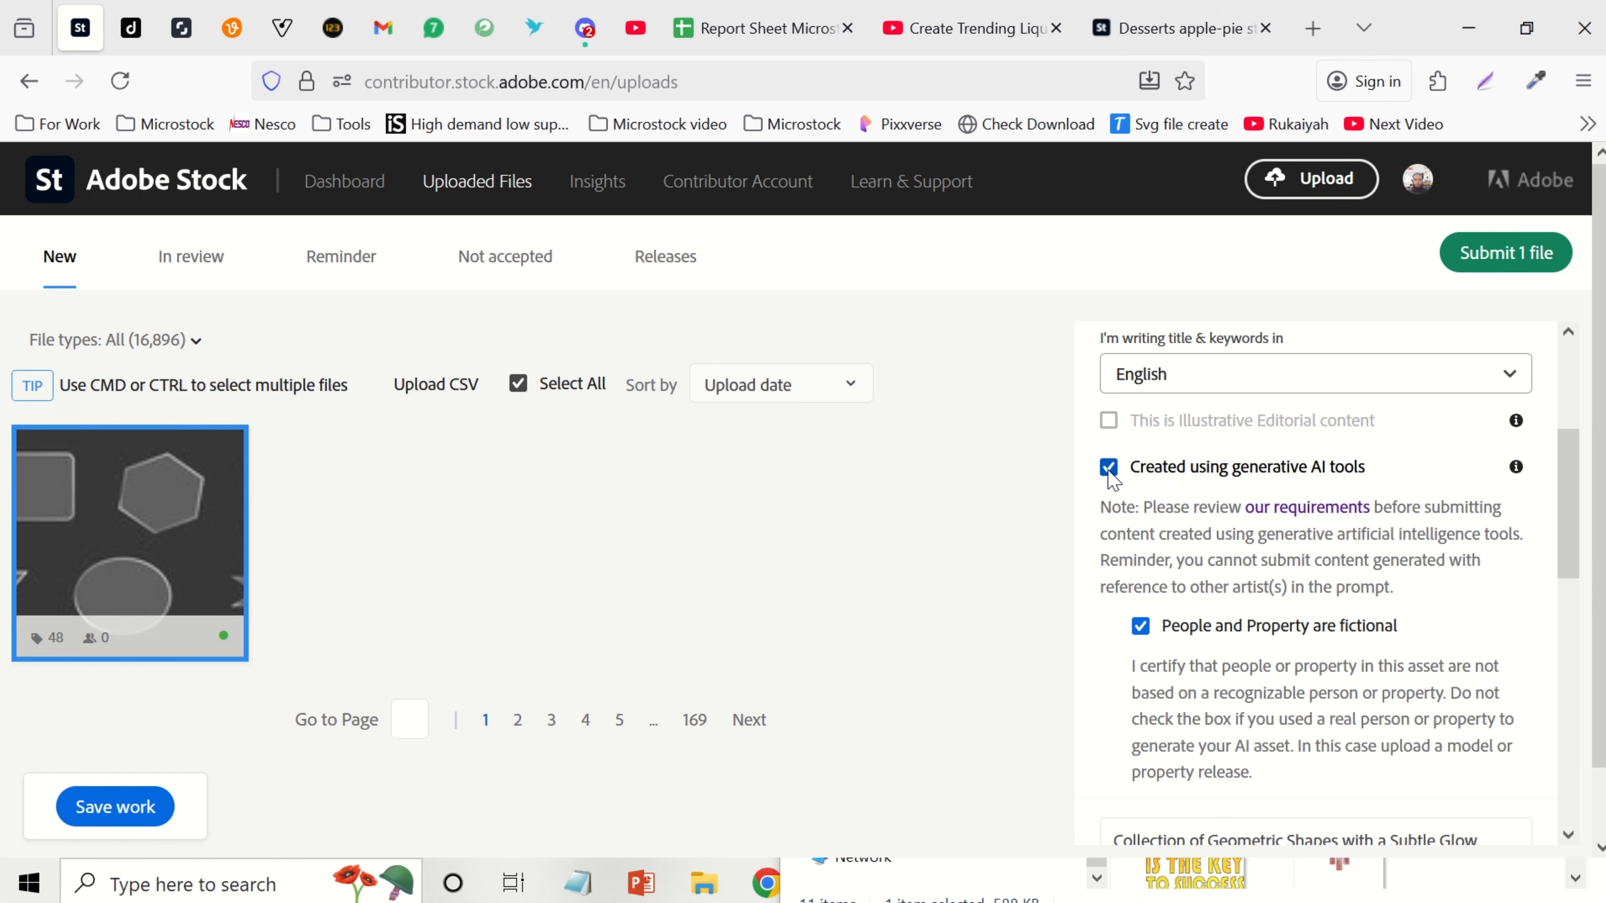
{"action": "scroll", "coordinate": [1203, 500], "scroll_direction": "up", "scroll_amount": 4}
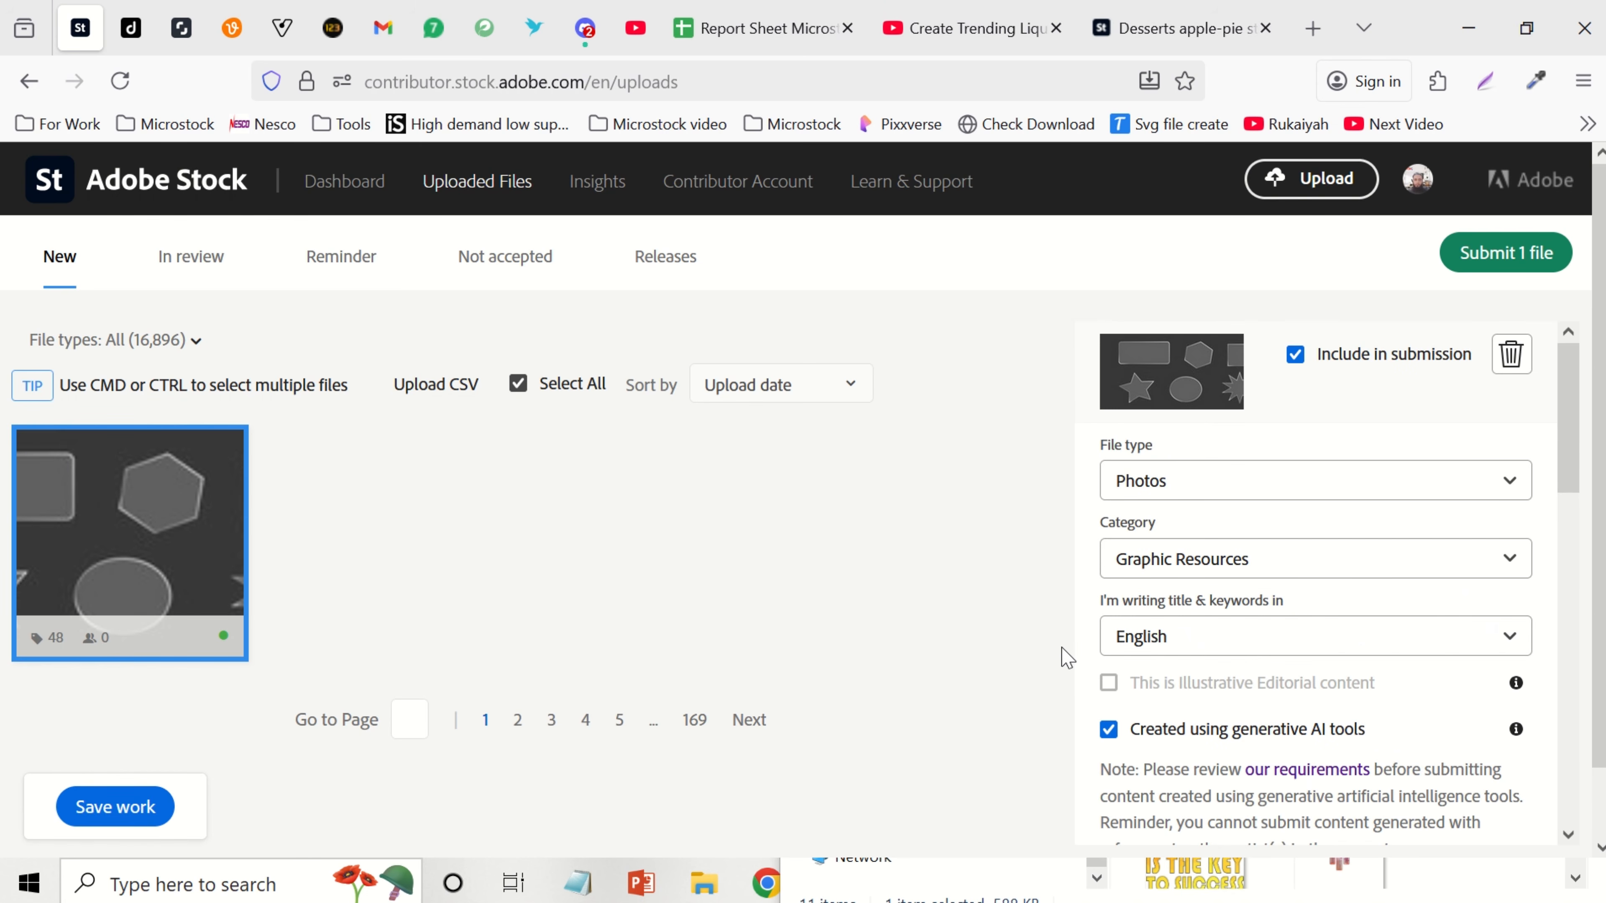
{"action": "left_click", "coordinate": [1256, 484]}
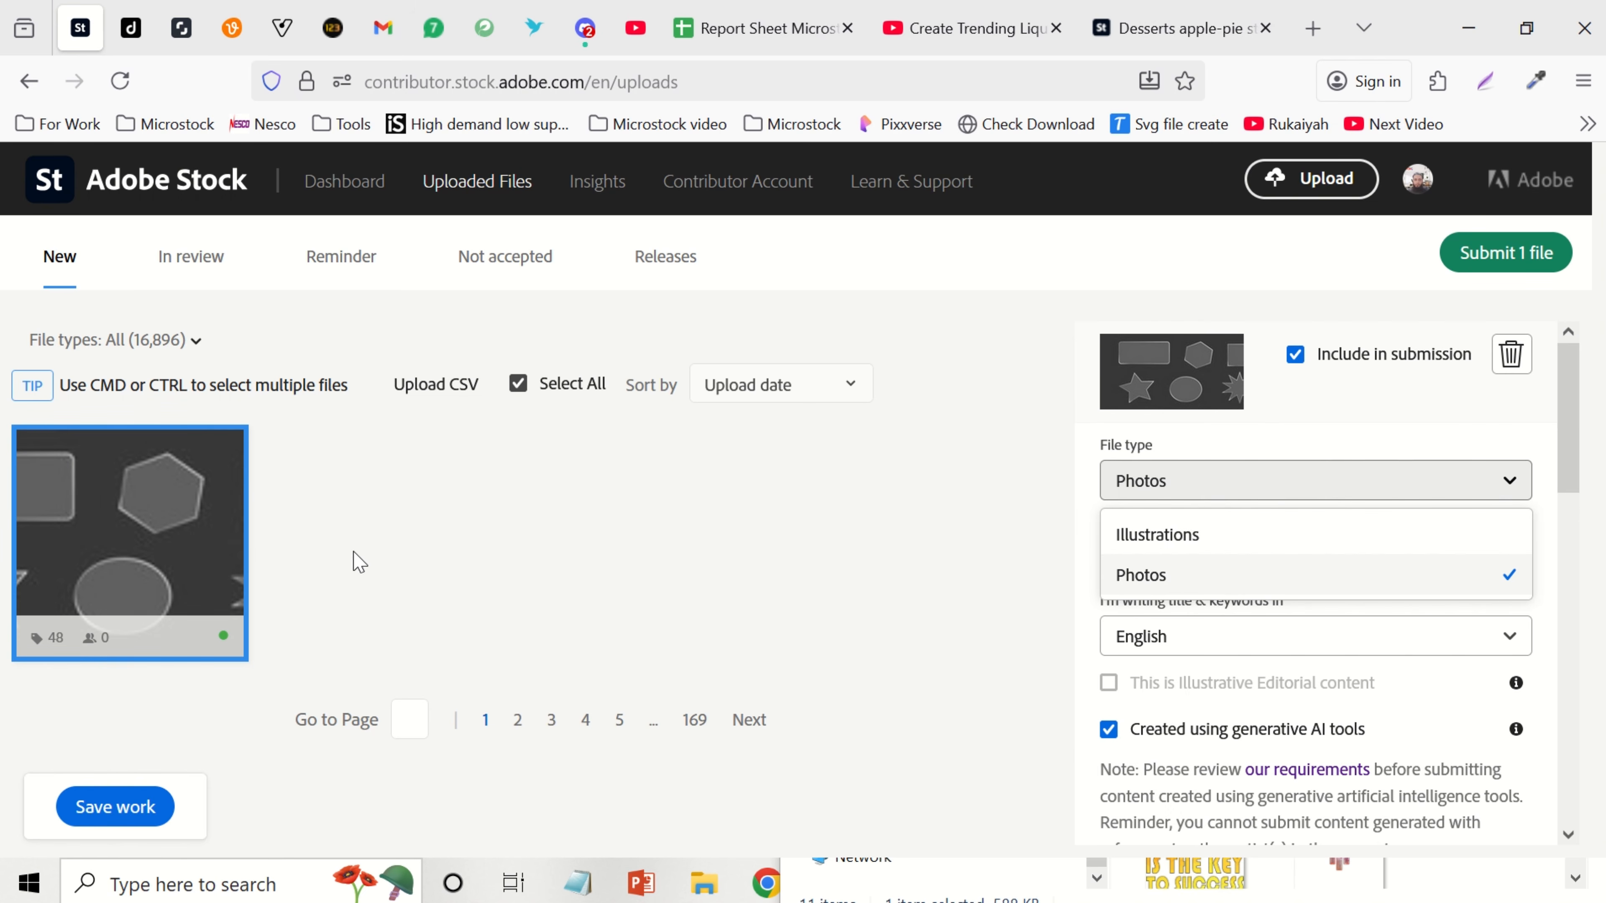
{"action": "left_click", "coordinate": [1193, 533]}
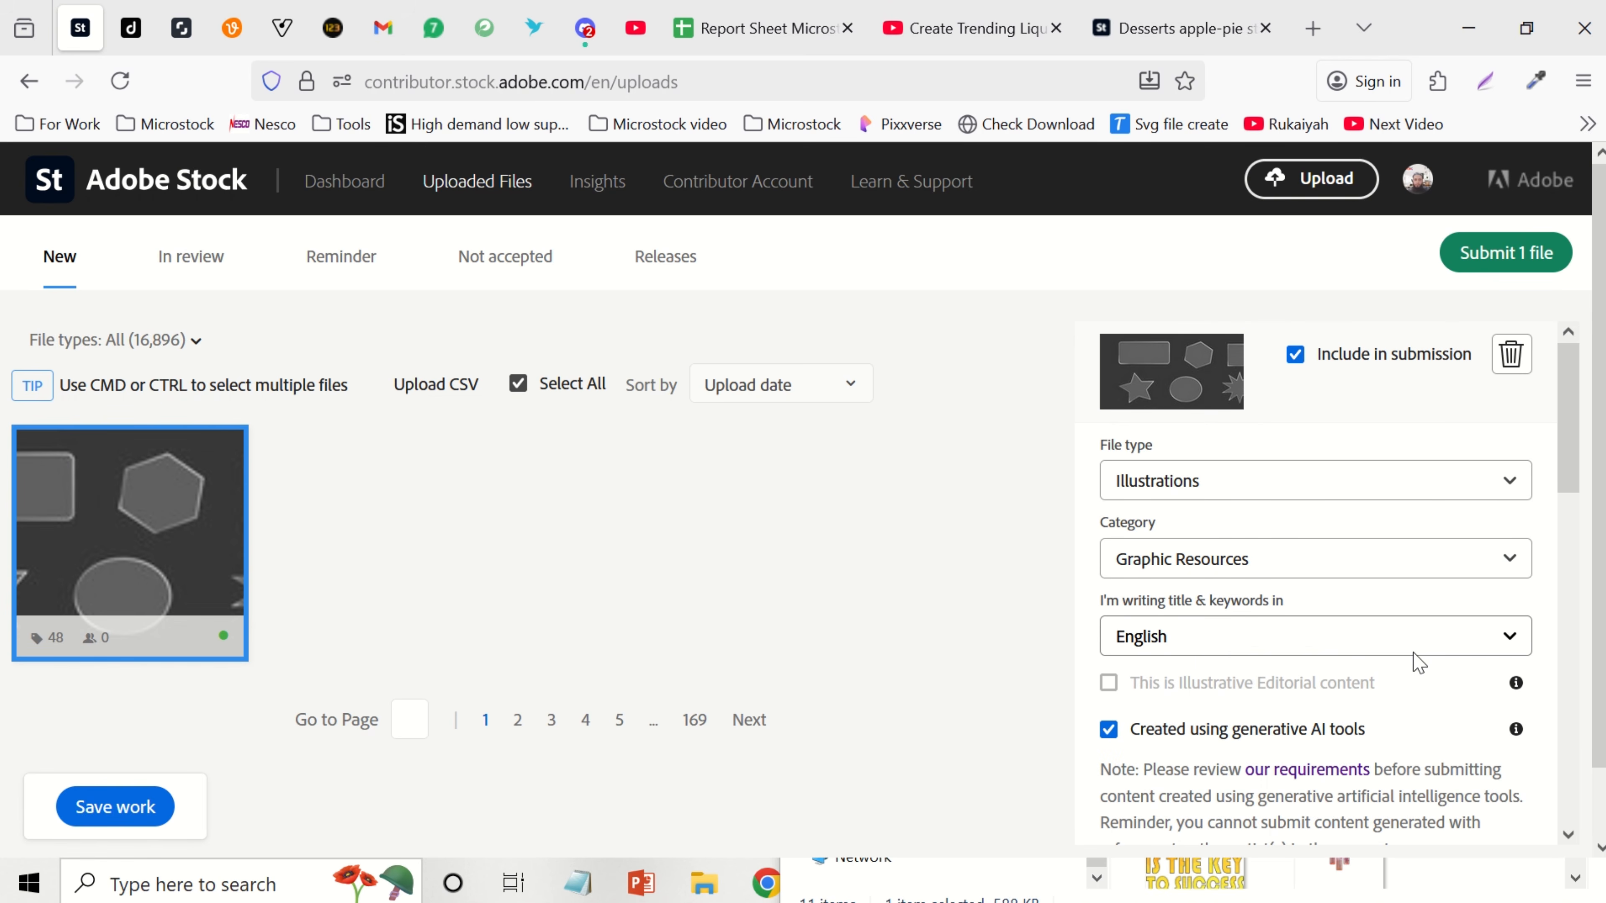
{"action": "scroll", "coordinate": [1441, 614], "scroll_direction": "down", "scroll_amount": 4}
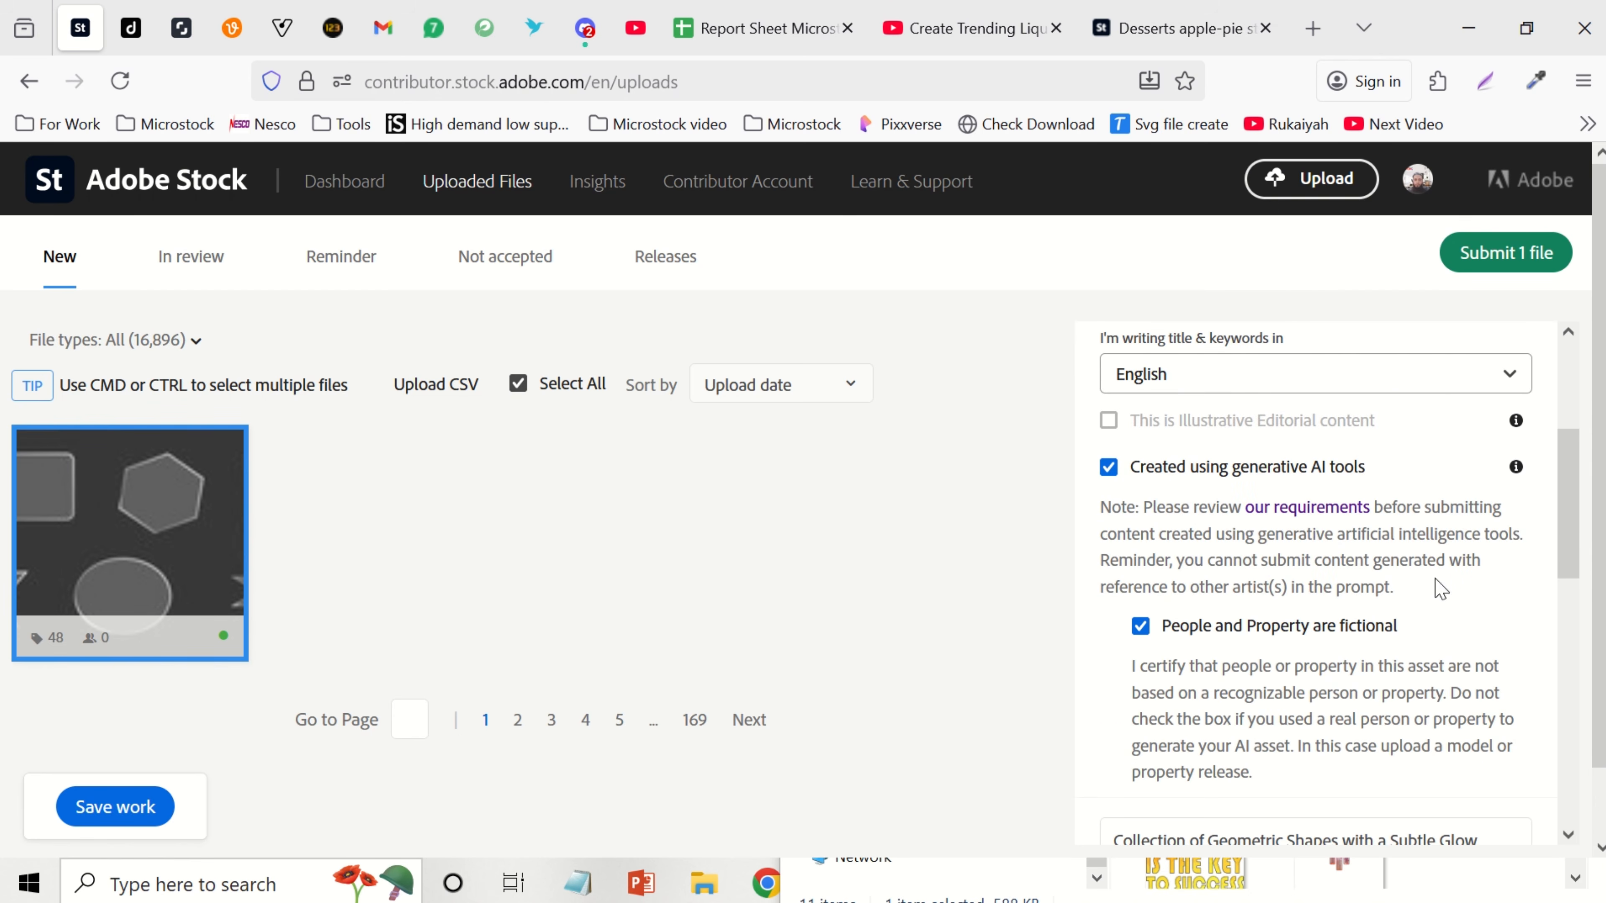
{"action": "scroll", "coordinate": [1466, 549], "scroll_direction": "down", "scroll_amount": 6}
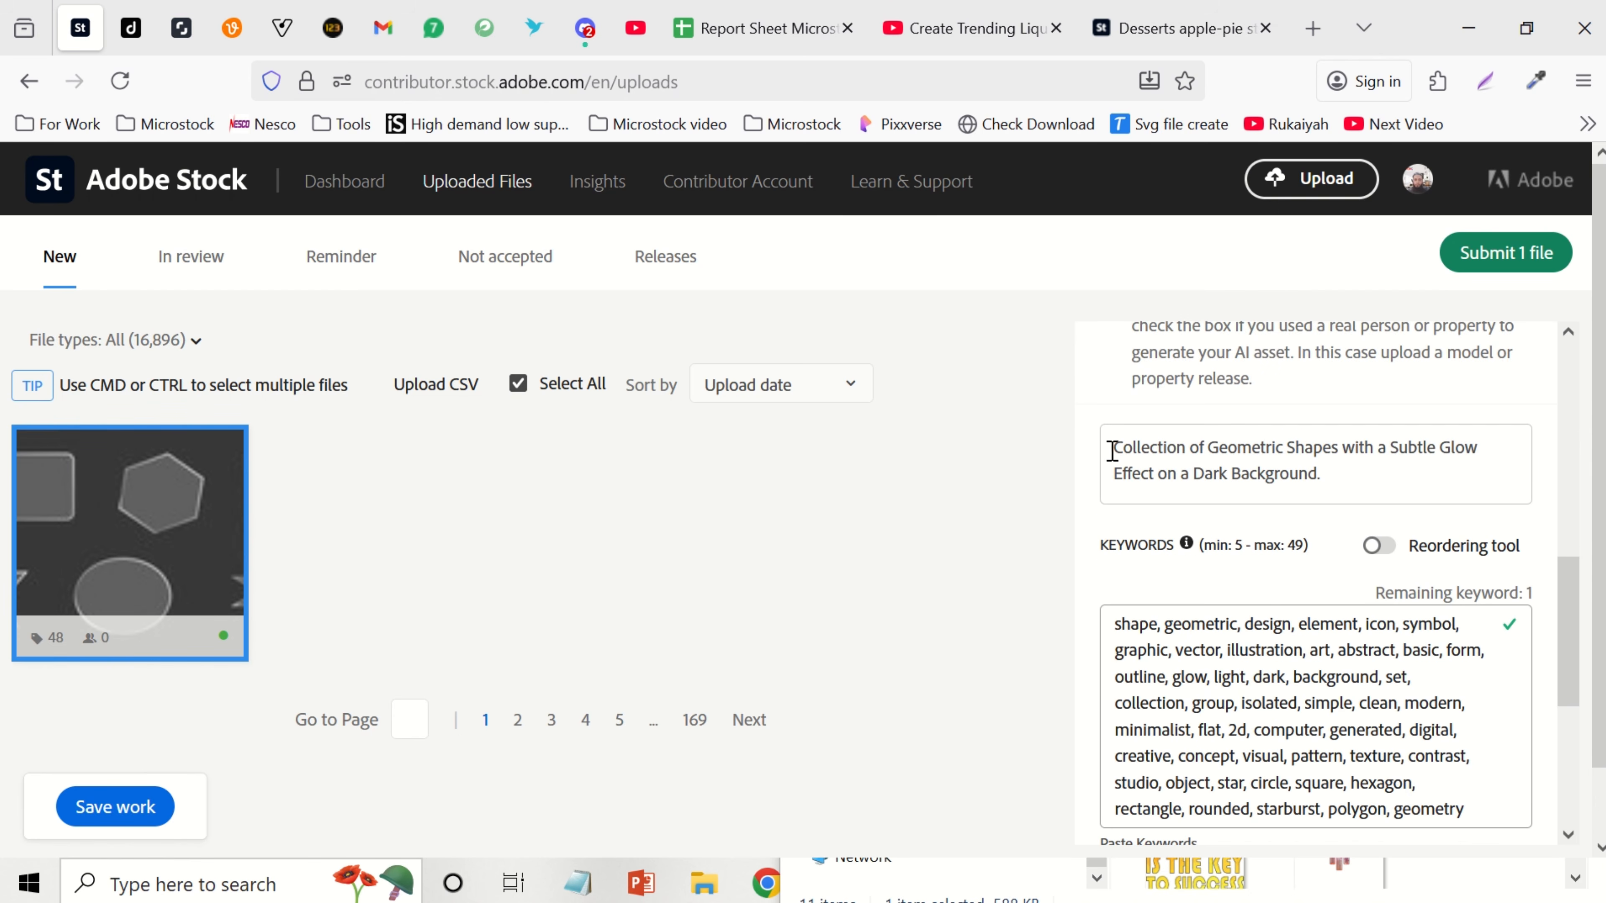
{"action": "left_click_drag", "start_coordinate": [1112, 448], "coordinate": [1334, 488]}
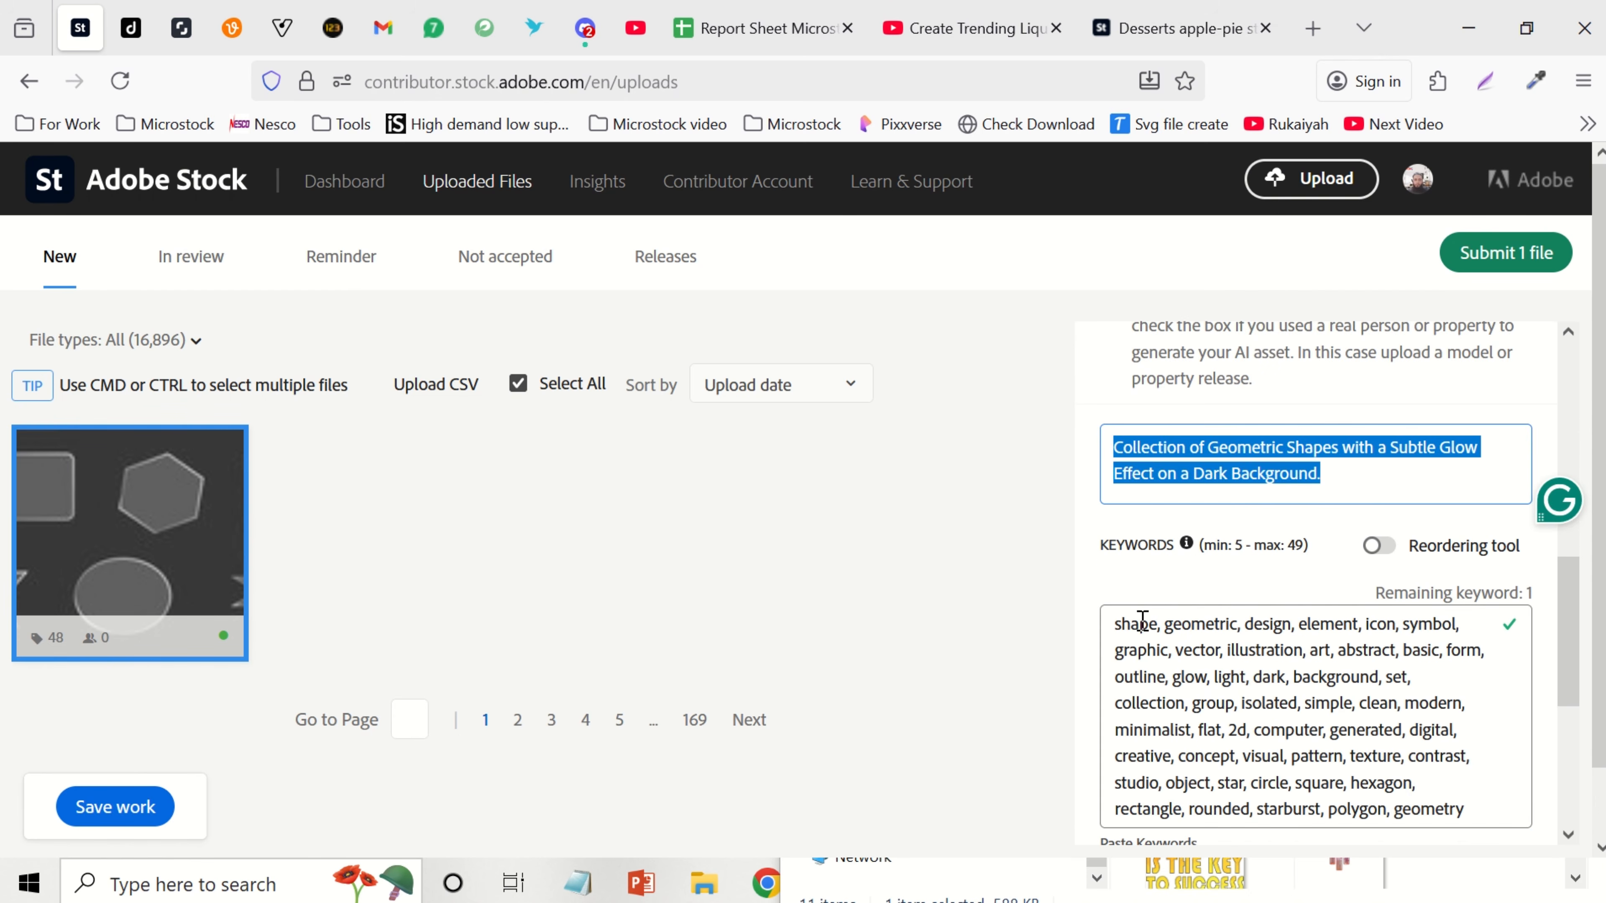
{"action": "left_click_drag", "start_coordinate": [1140, 623], "coordinate": [1324, 730]}
{"action": "scroll", "coordinate": [1363, 531], "scroll_direction": "up", "scroll_amount": 2}
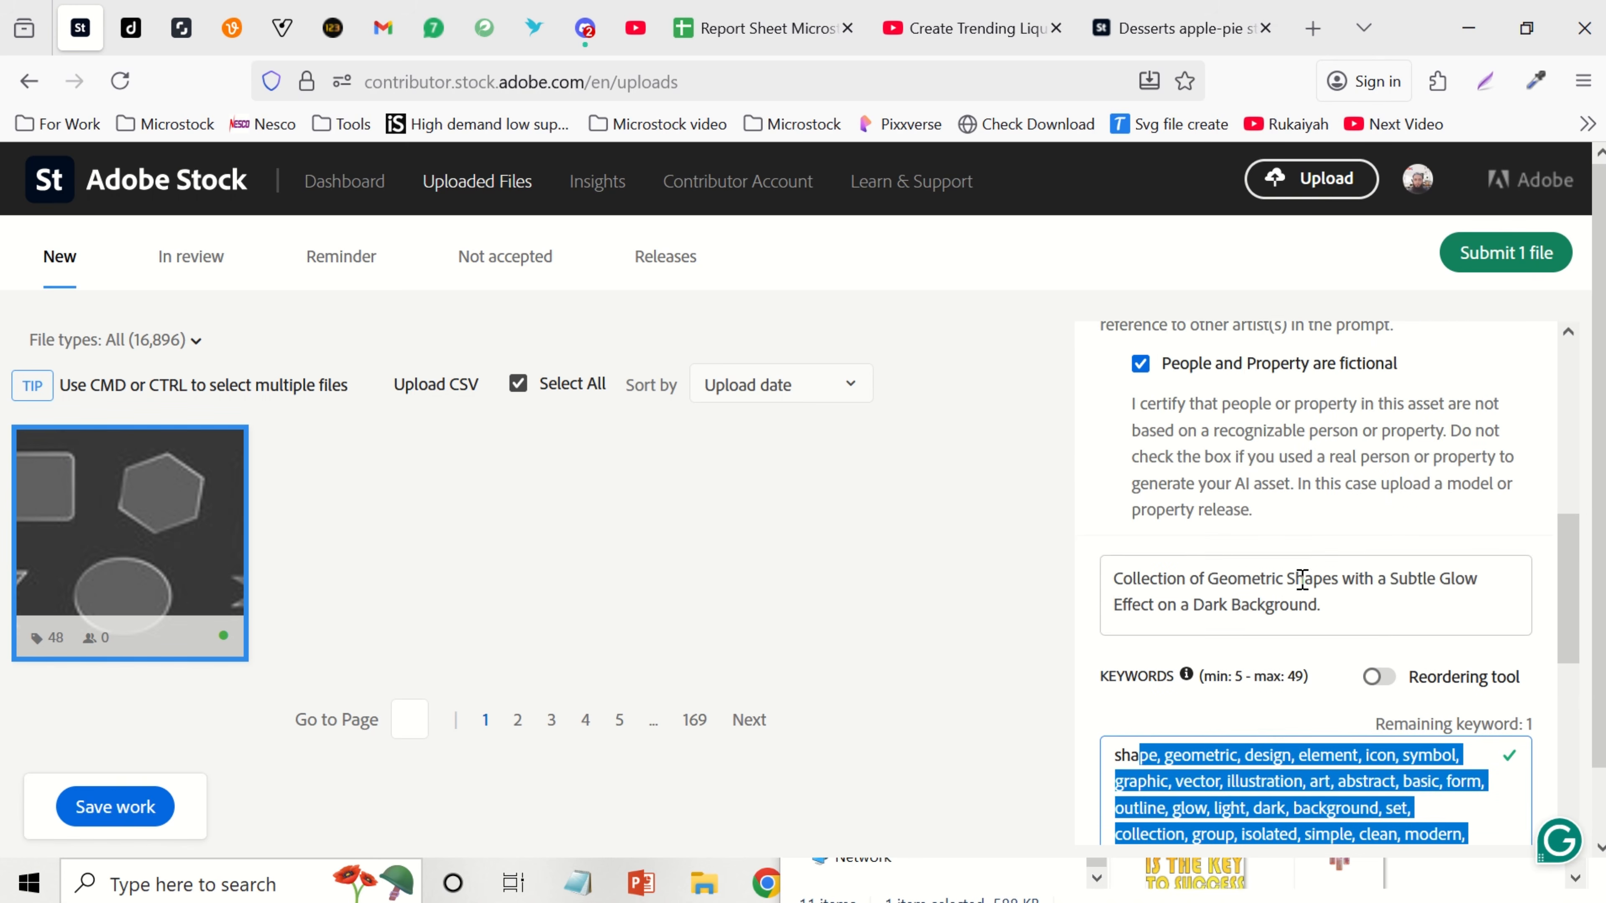
Step: Open the geometric shapes JPG in the Shutterstock portfolio's unsubmitted images and examine its title, description and keywords
{"action": "left_click", "coordinate": [181, 28]}
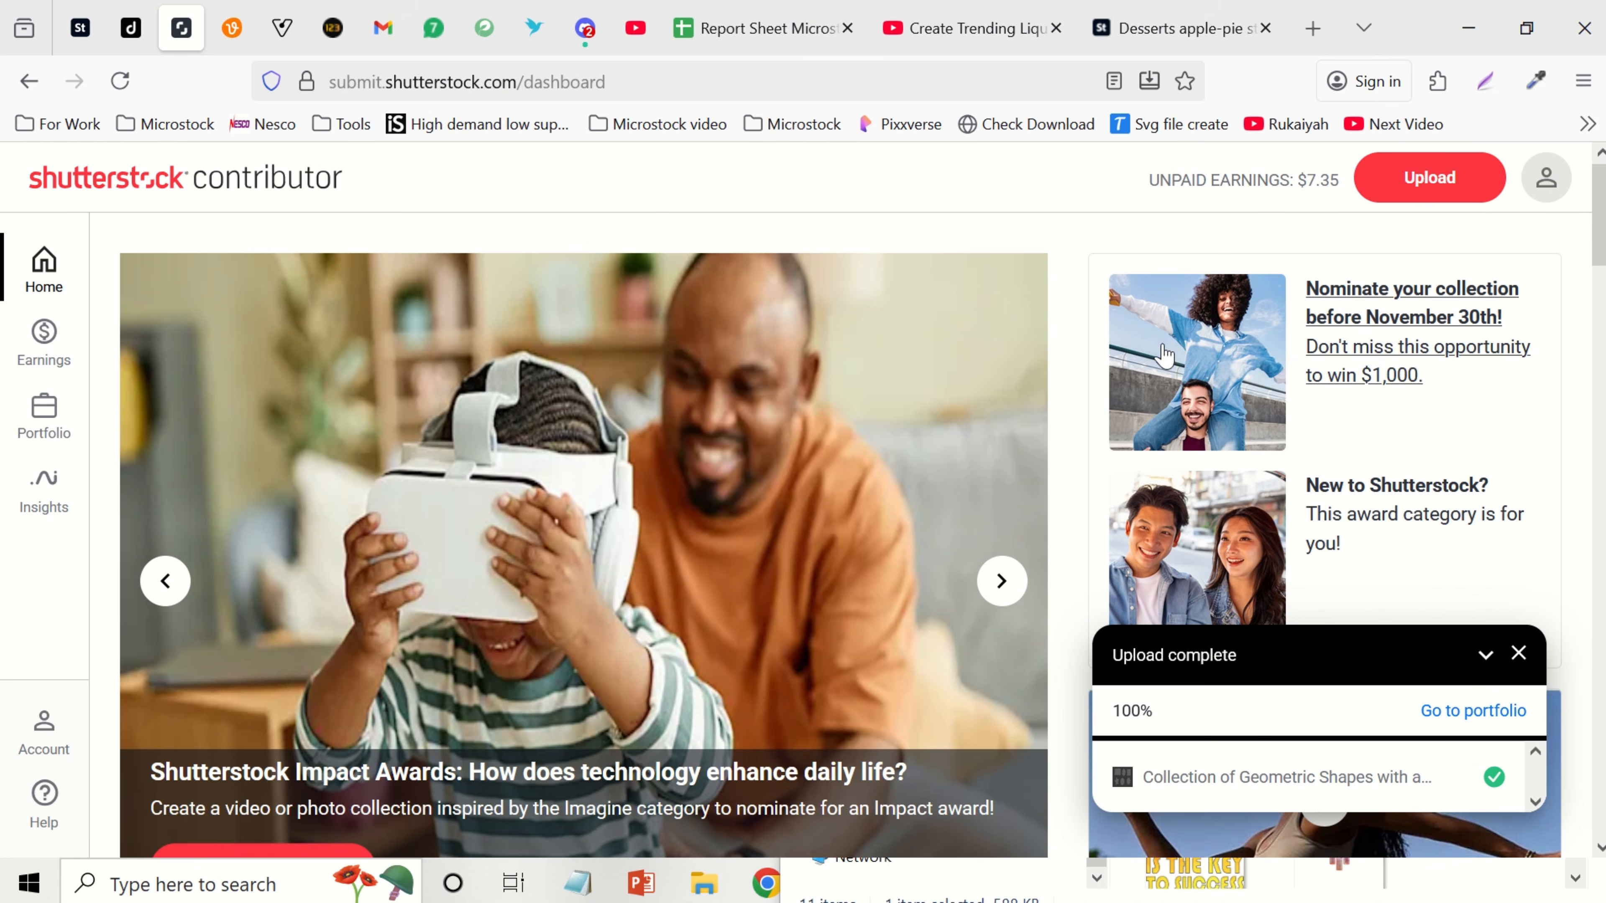
{"action": "left_click", "coordinate": [1473, 711]}
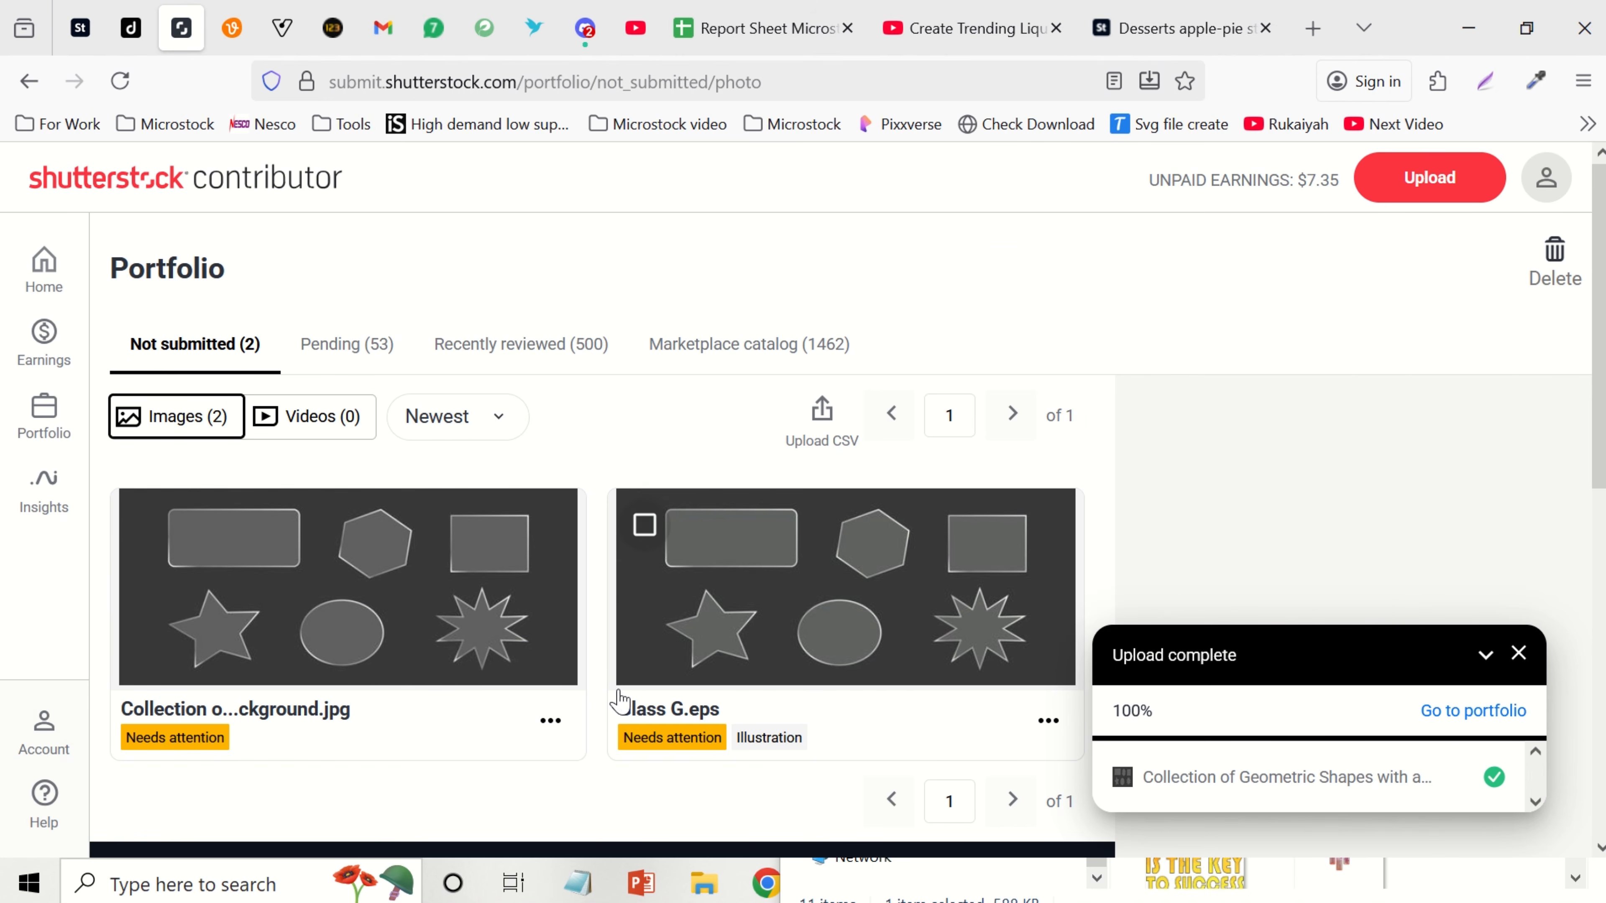
{"action": "left_click", "coordinate": [323, 645]}
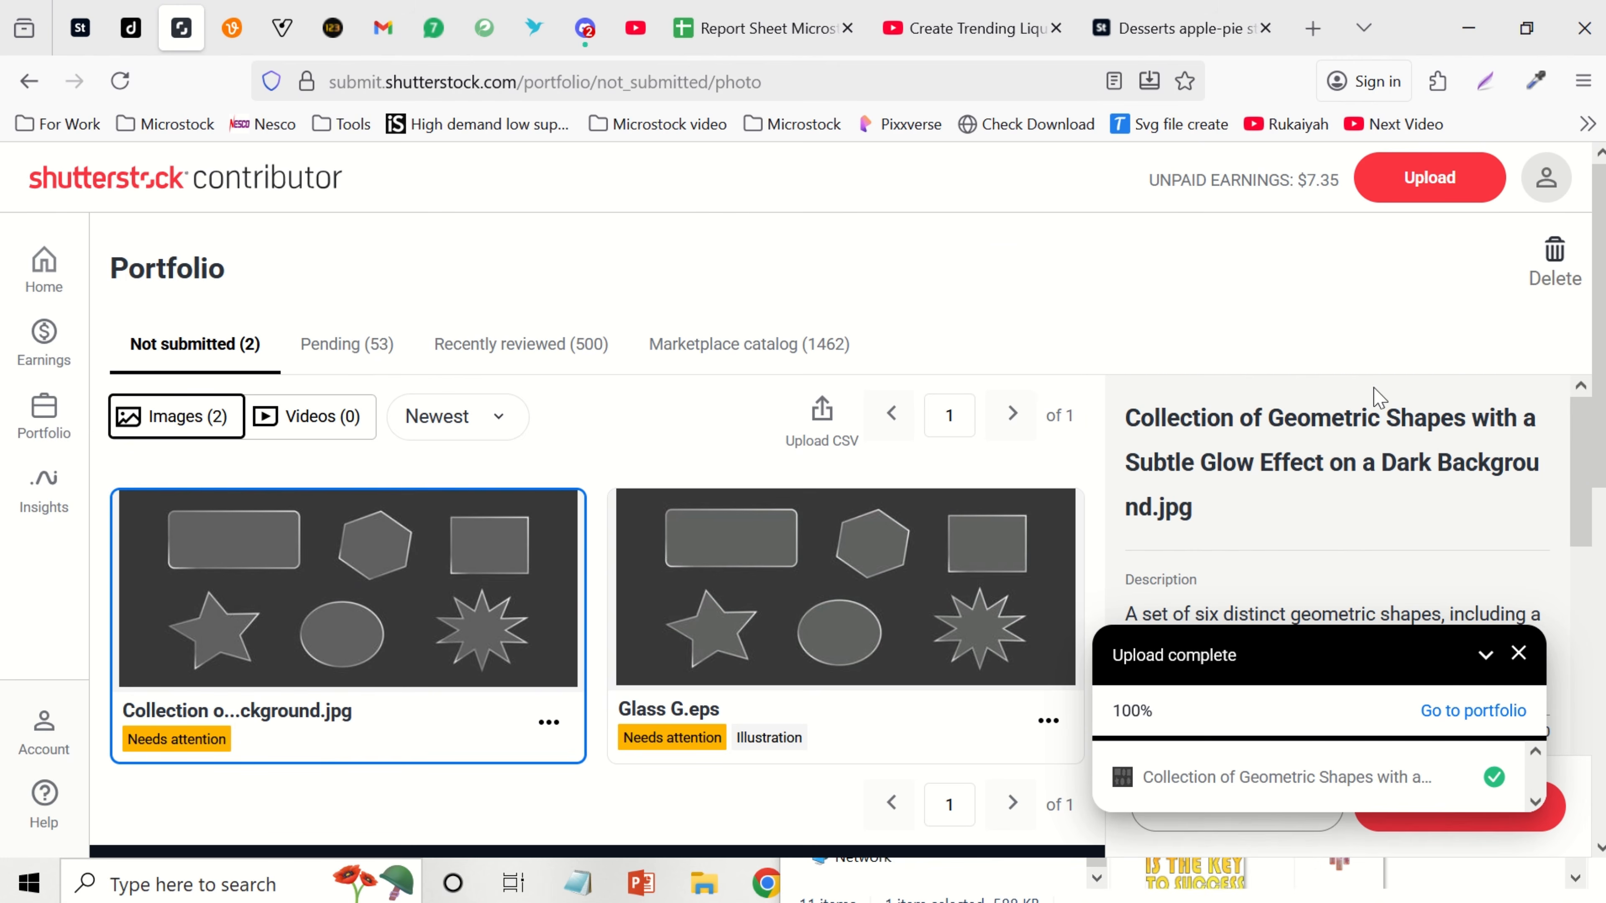
{"action": "scroll", "coordinate": [1380, 398], "scroll_direction": "down", "scroll_amount": 2}
{"action": "scroll", "coordinate": [1245, 467], "scroll_direction": "up", "scroll_amount": 2}
{"action": "left_click_drag", "start_coordinate": [1264, 422], "coordinate": [1318, 462]}
{"action": "scroll", "coordinate": [1423, 475], "scroll_direction": "down", "scroll_amount": 4}
{"action": "scroll", "coordinate": [1378, 484], "scroll_direction": "up", "scroll_amount": 2}
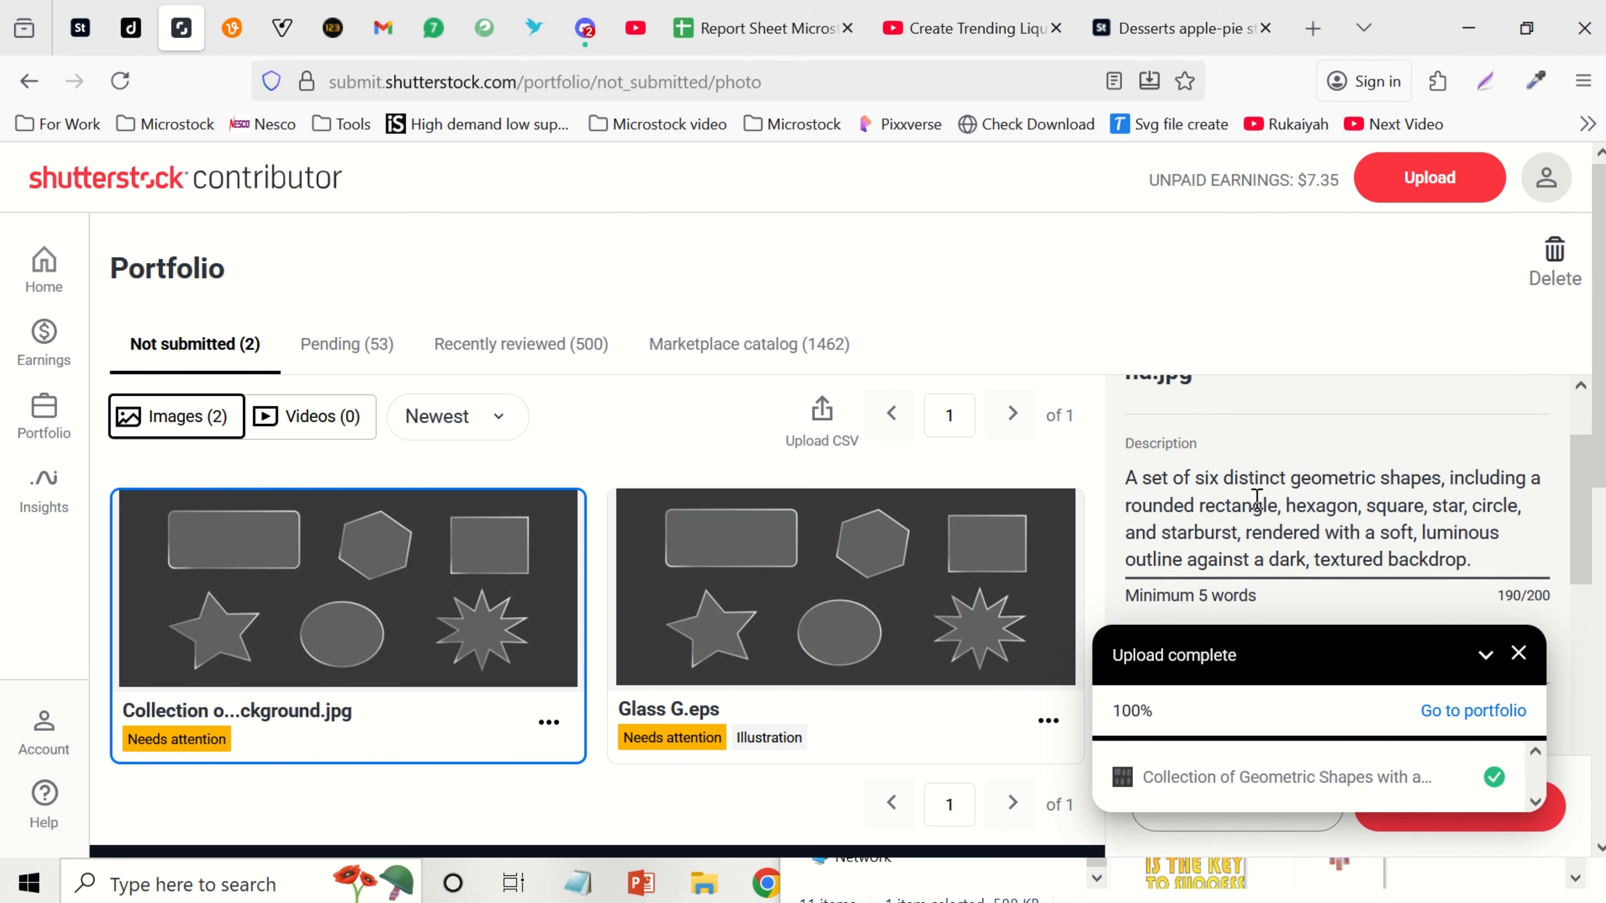
{"action": "scroll", "coordinate": [1487, 481], "scroll_direction": "down", "scroll_amount": 2}
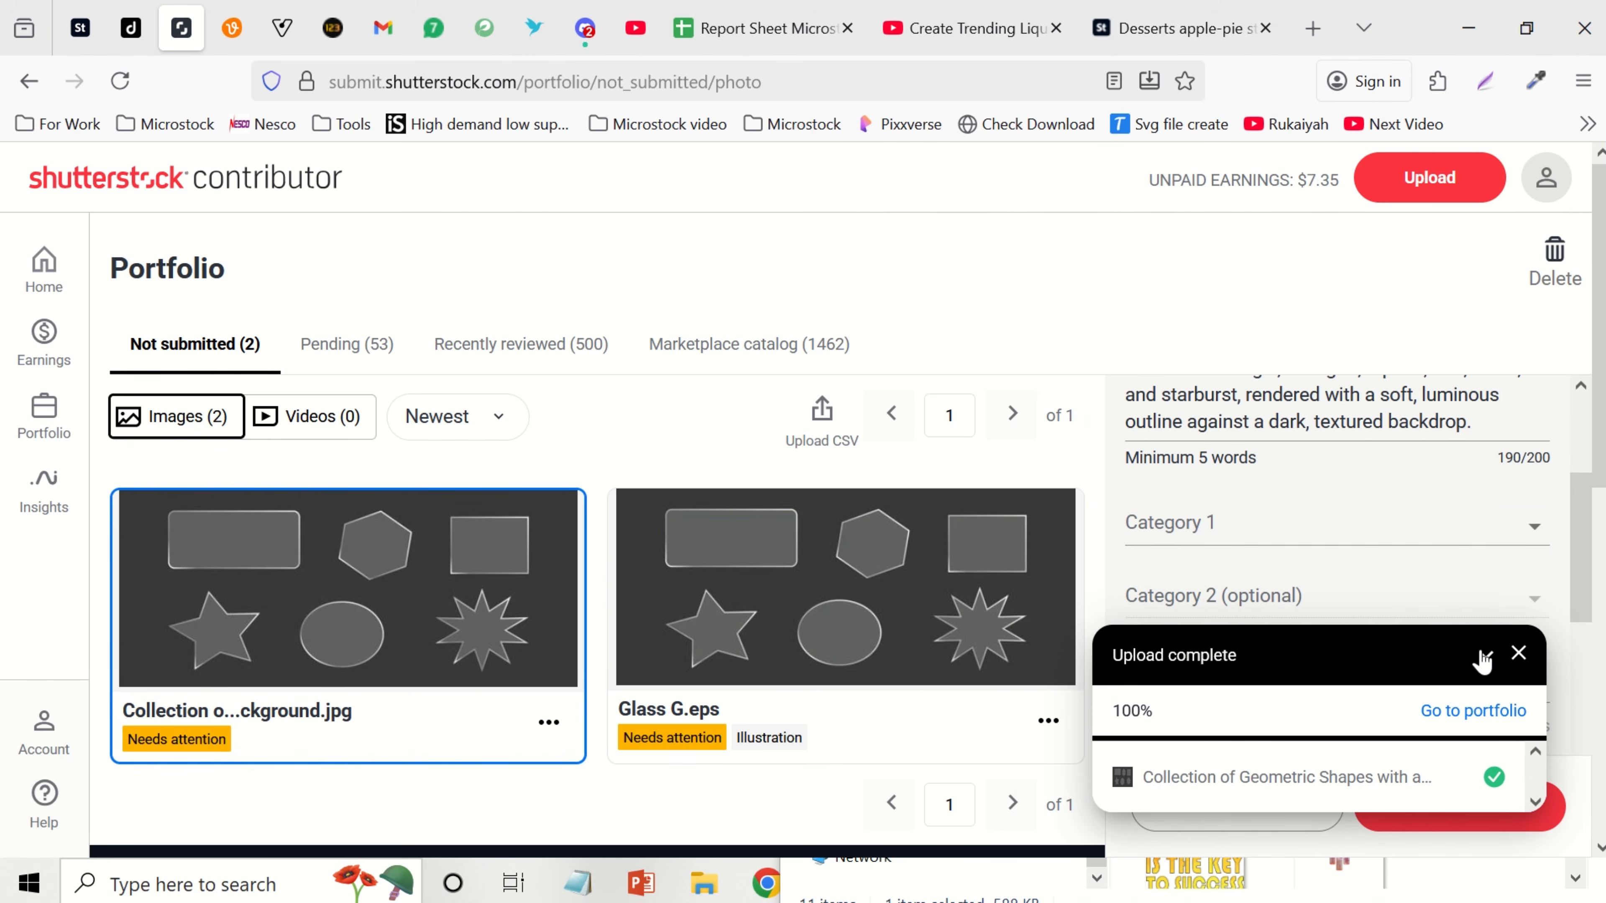
{"action": "scroll", "coordinate": [1343, 505], "scroll_direction": "down", "scroll_amount": 7}
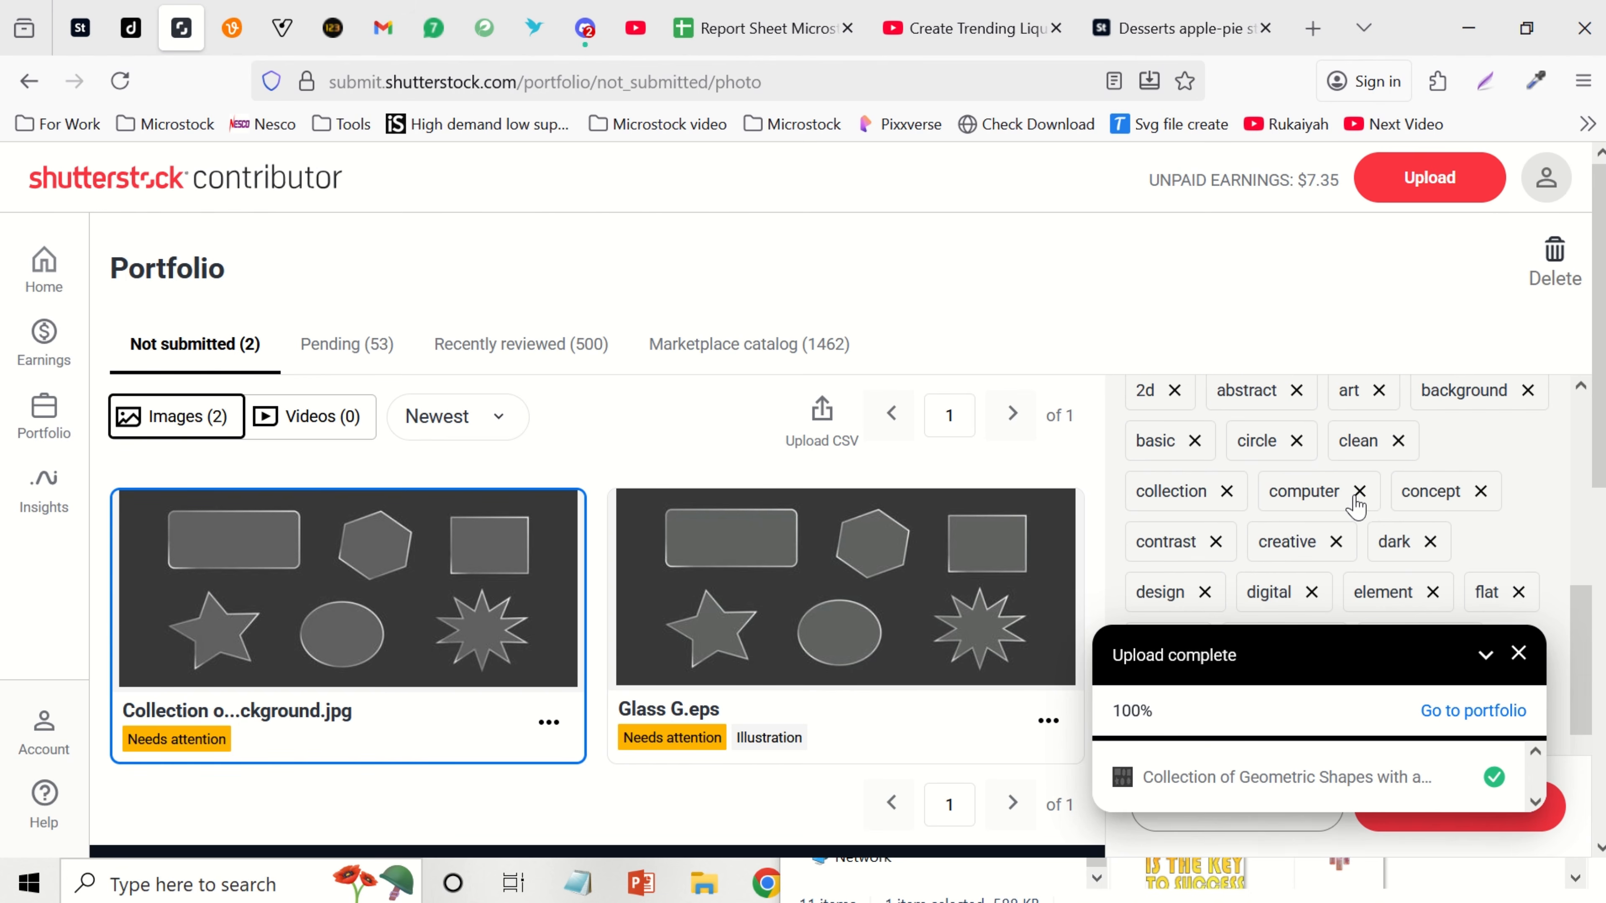
{"action": "scroll", "coordinate": [1524, 538], "scroll_direction": "down", "scroll_amount": 4}
{"action": "scroll", "coordinate": [1328, 474], "scroll_direction": "up", "scroll_amount": 5}
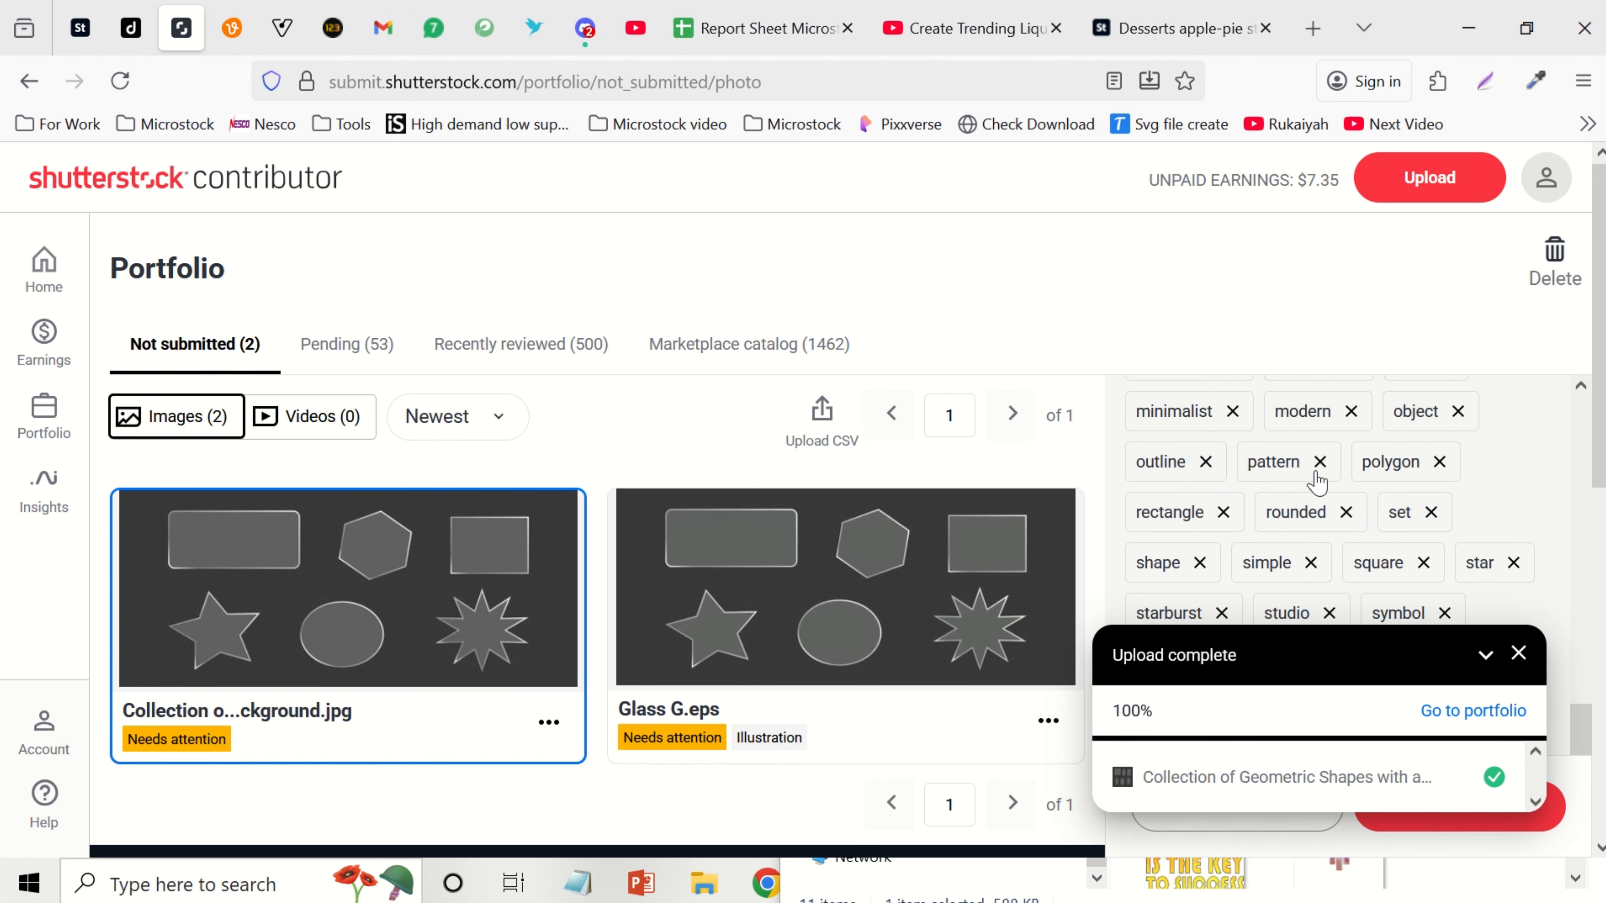
Step: Set the Shutterstock image type of the geometric shapes JPG to Illustration
{"action": "scroll", "coordinate": [1454, 494], "scroll_direction": "down", "scroll_amount": 5}
{"action": "scroll", "coordinate": [1488, 500], "scroll_direction": "down", "scroll_amount": 4}
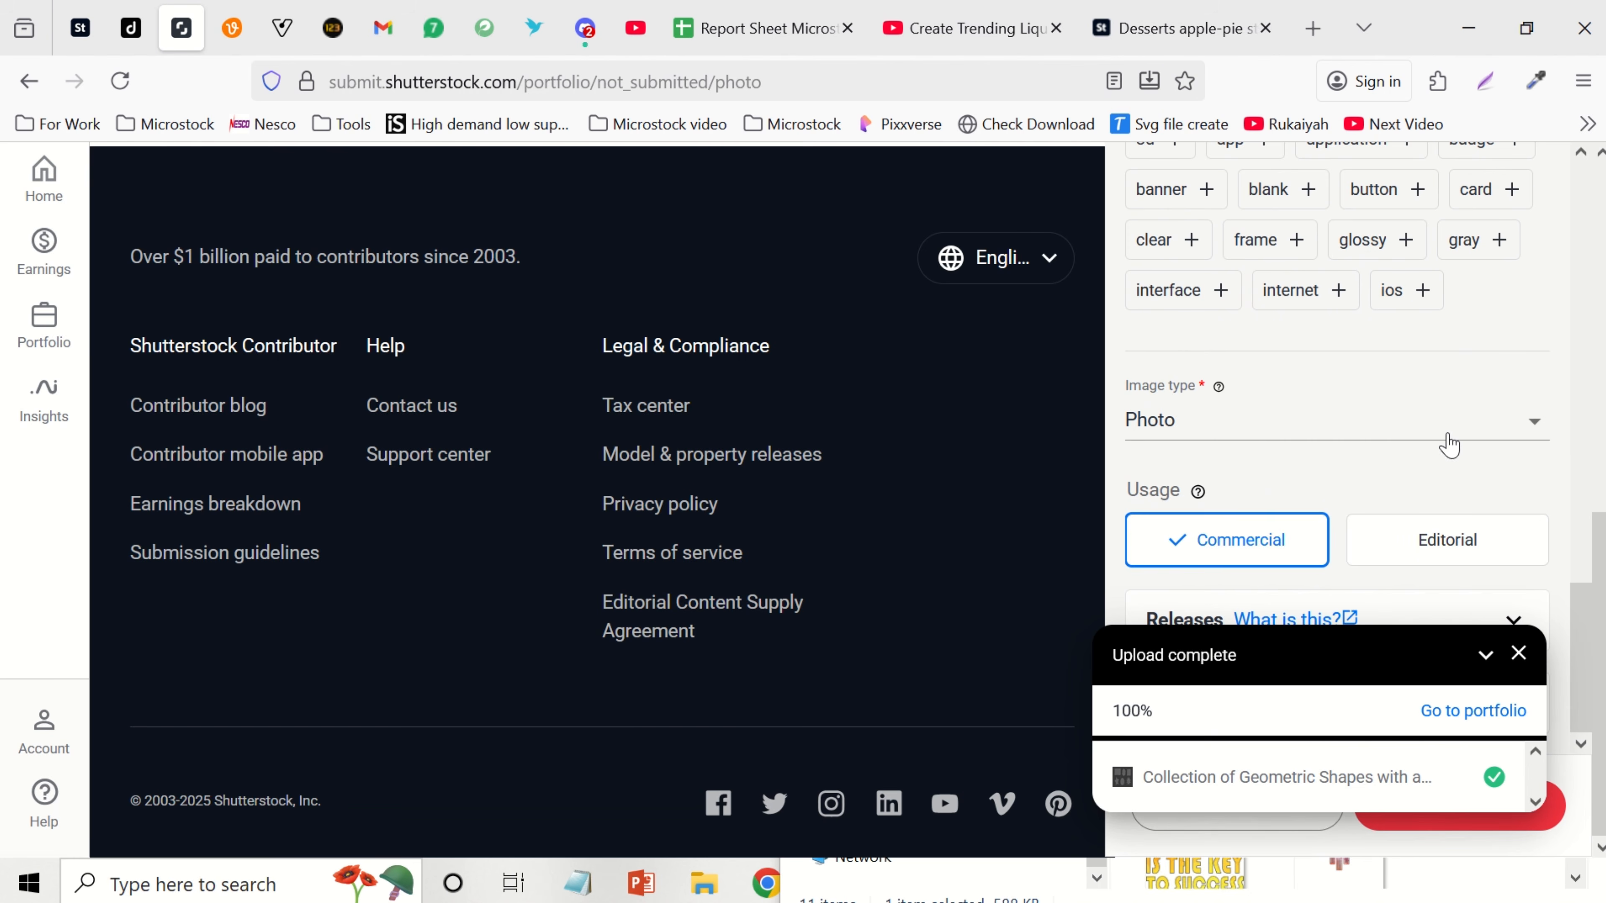
{"action": "left_click", "coordinate": [1251, 422]}
{"action": "left_click", "coordinate": [1286, 525]}
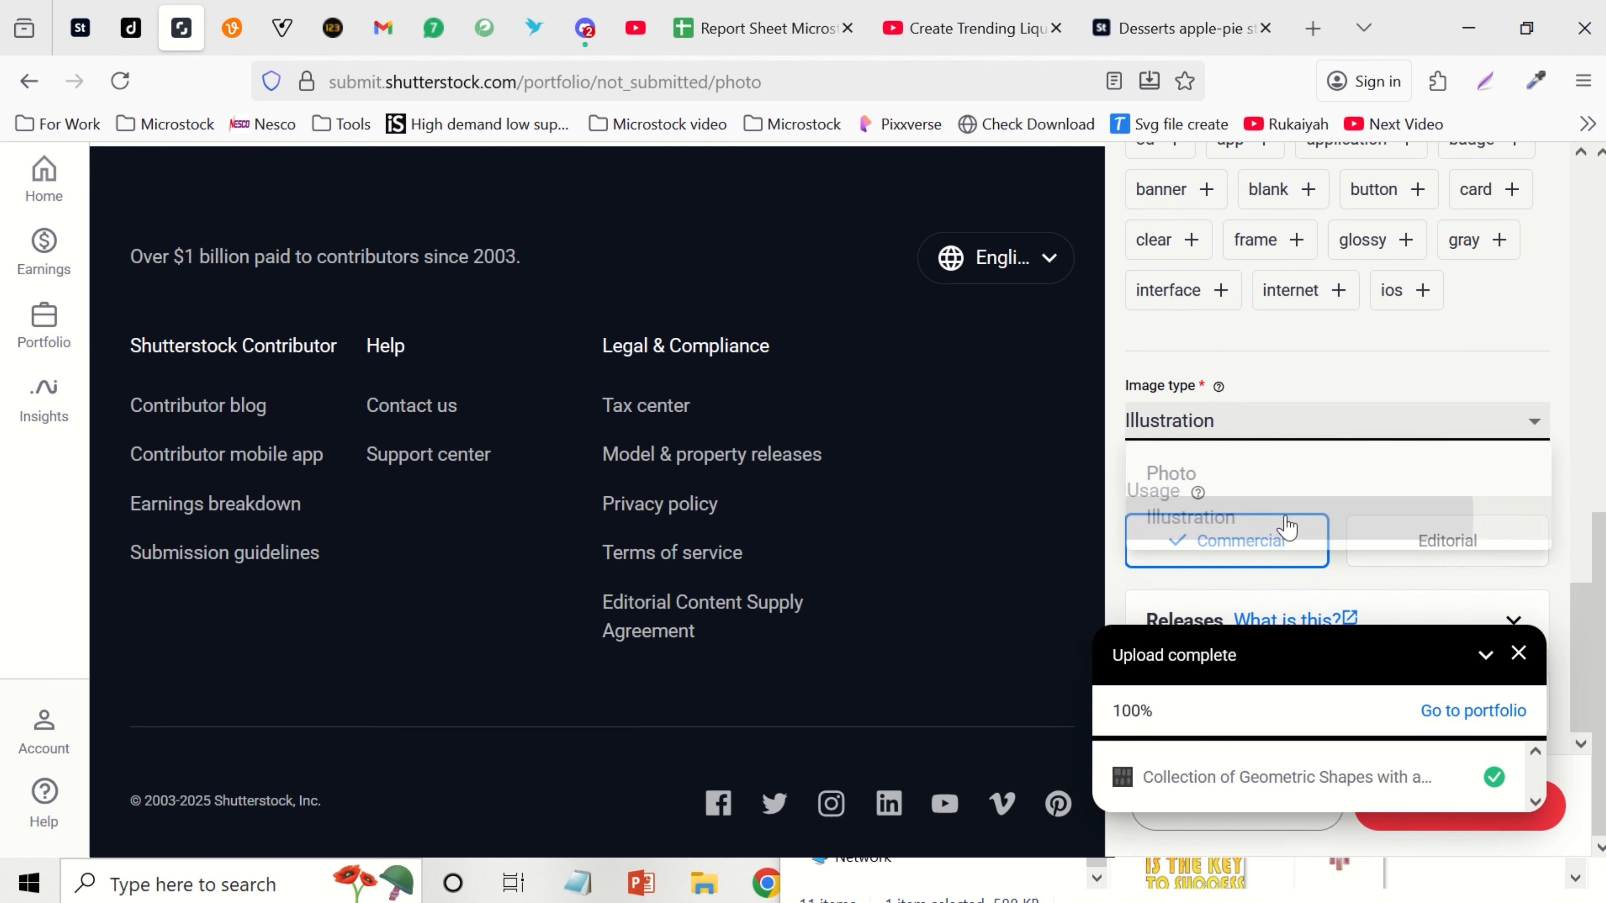
{"action": "scroll", "coordinate": [1468, 378], "scroll_direction": "up", "scroll_amount": 6}
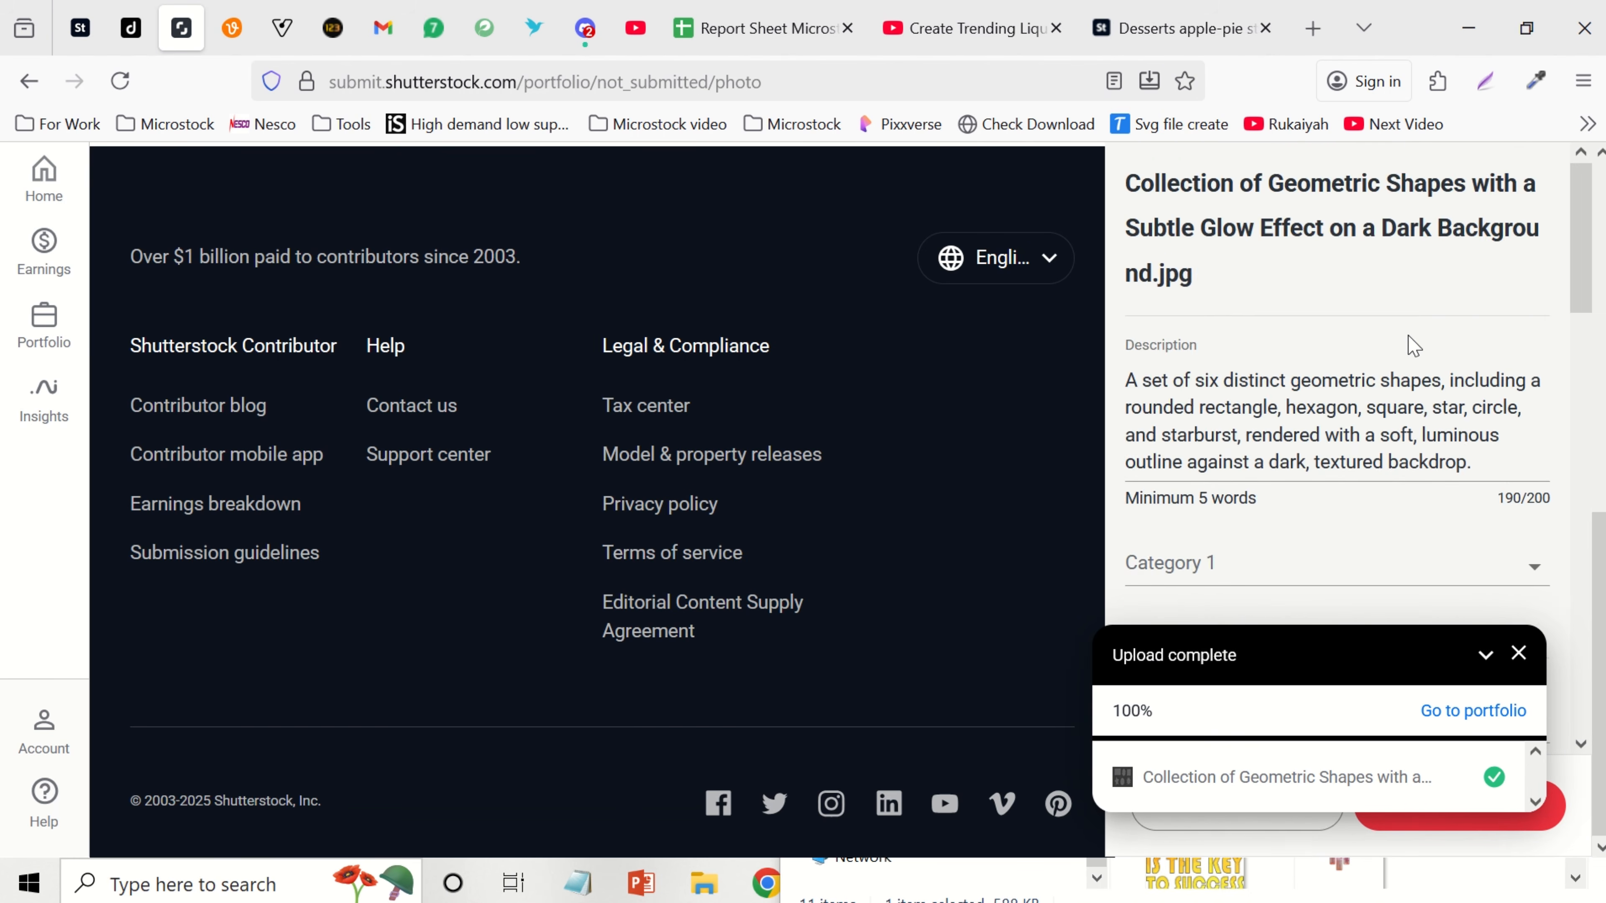
Step: Switch to Vecteezy, go on from the completed upload to adding data, and select the geometric shapes JPG
{"action": "scroll", "coordinate": [538, 187], "scroll_direction": "up", "scroll_amount": 10}
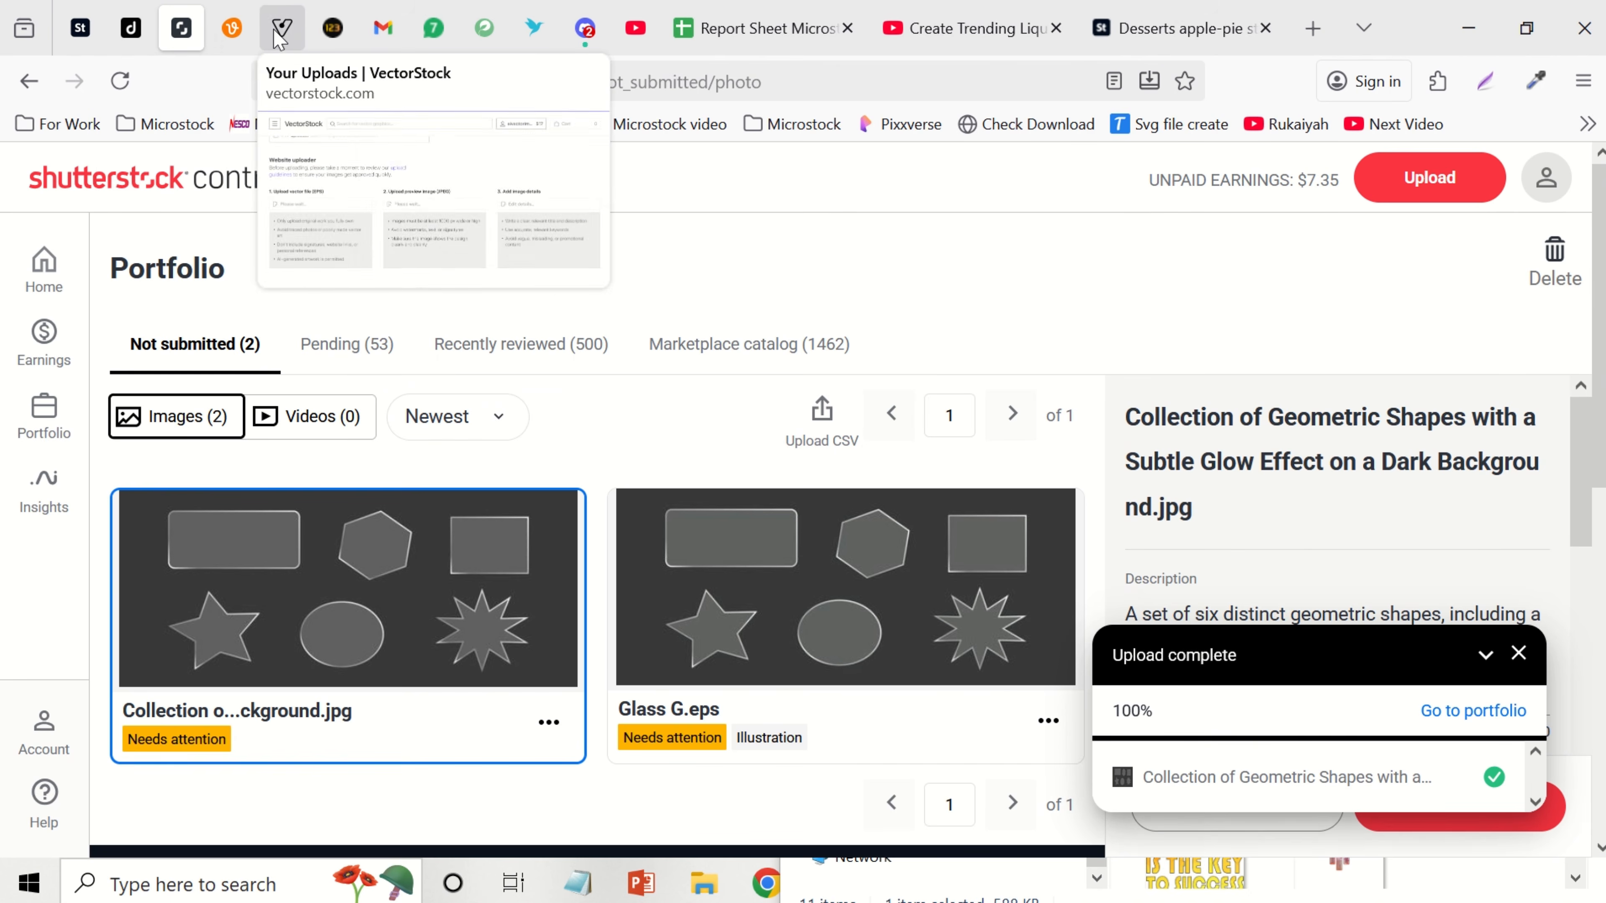
{"action": "left_click", "coordinate": [231, 28]}
{"action": "scroll", "coordinate": [487, 468], "scroll_direction": "down", "scroll_amount": 2}
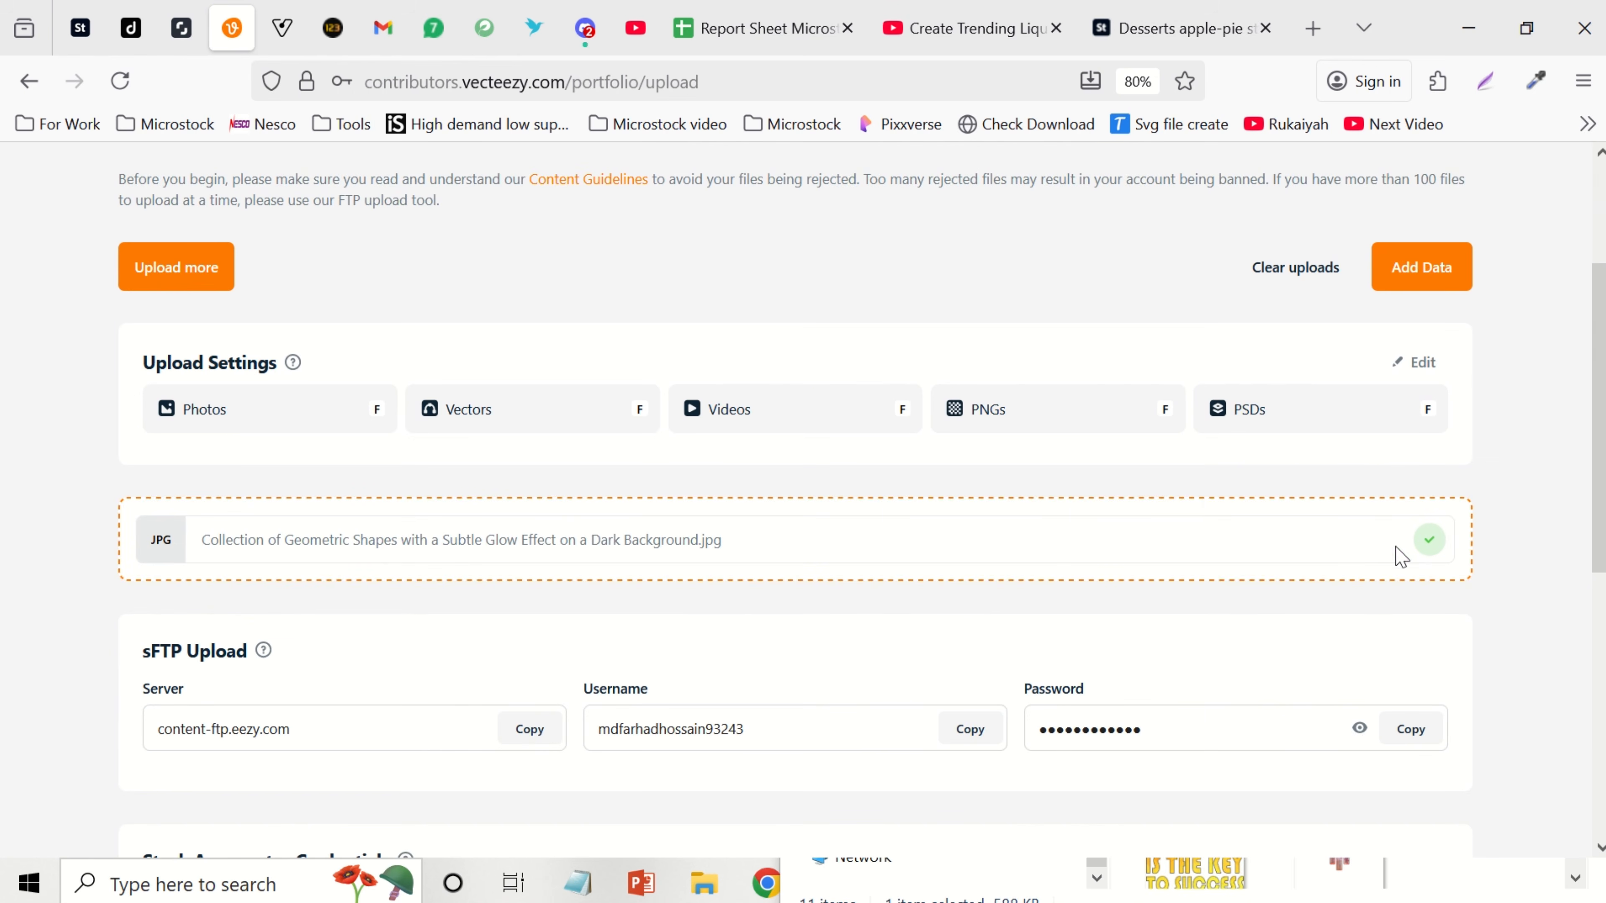
{"action": "scroll", "coordinate": [425, 540], "scroll_direction": "up", "scroll_amount": 4}
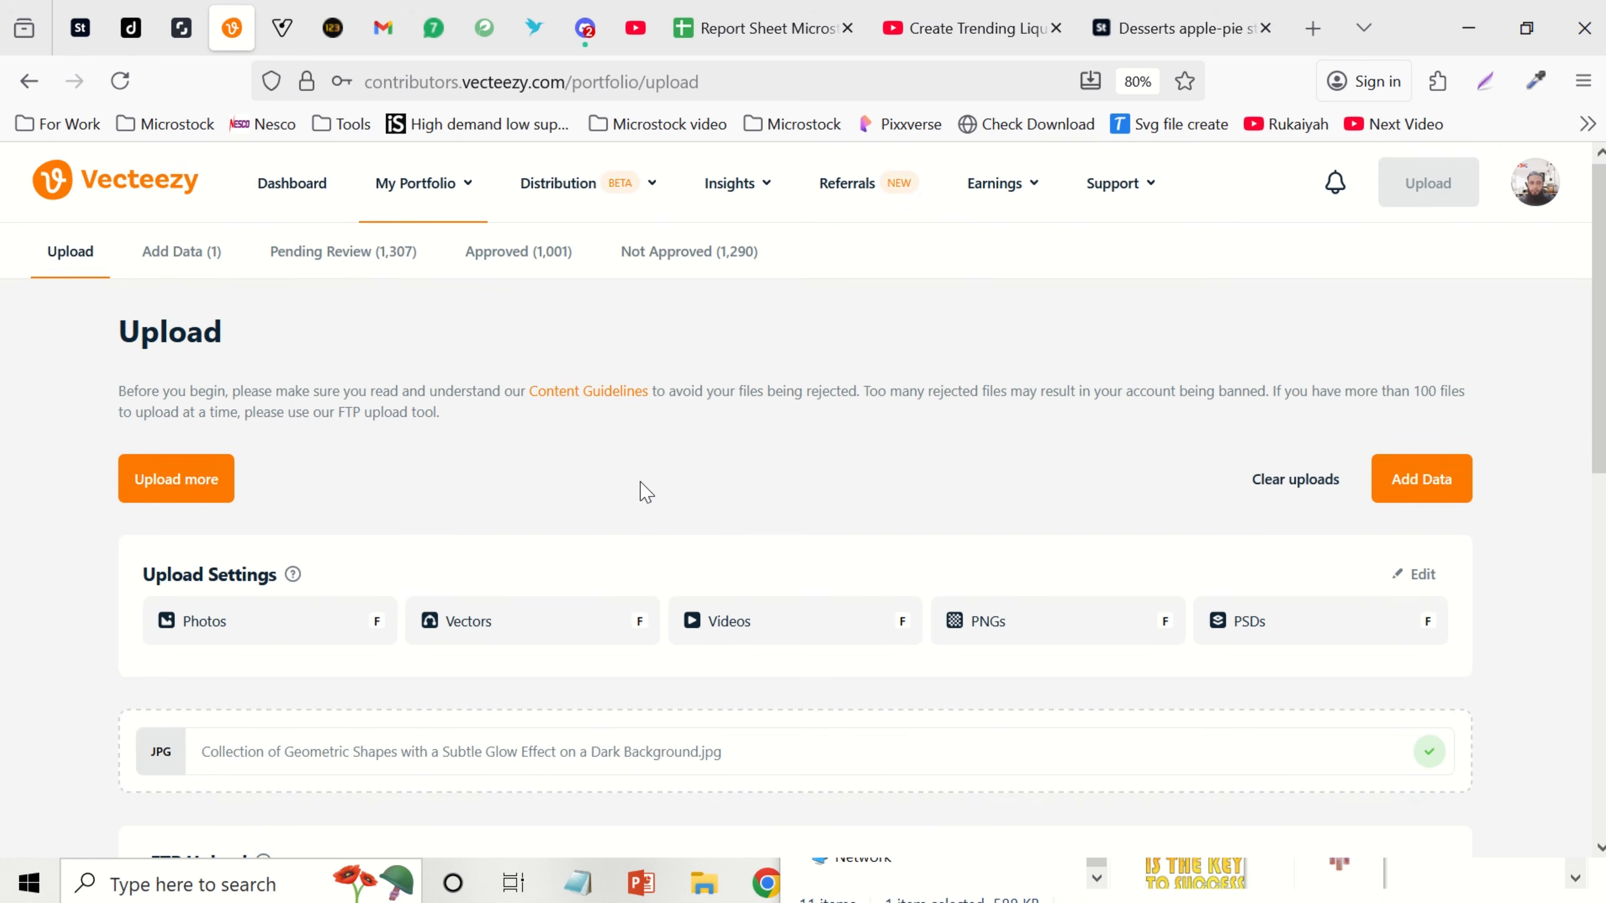
{"action": "left_click", "coordinate": [1424, 491]}
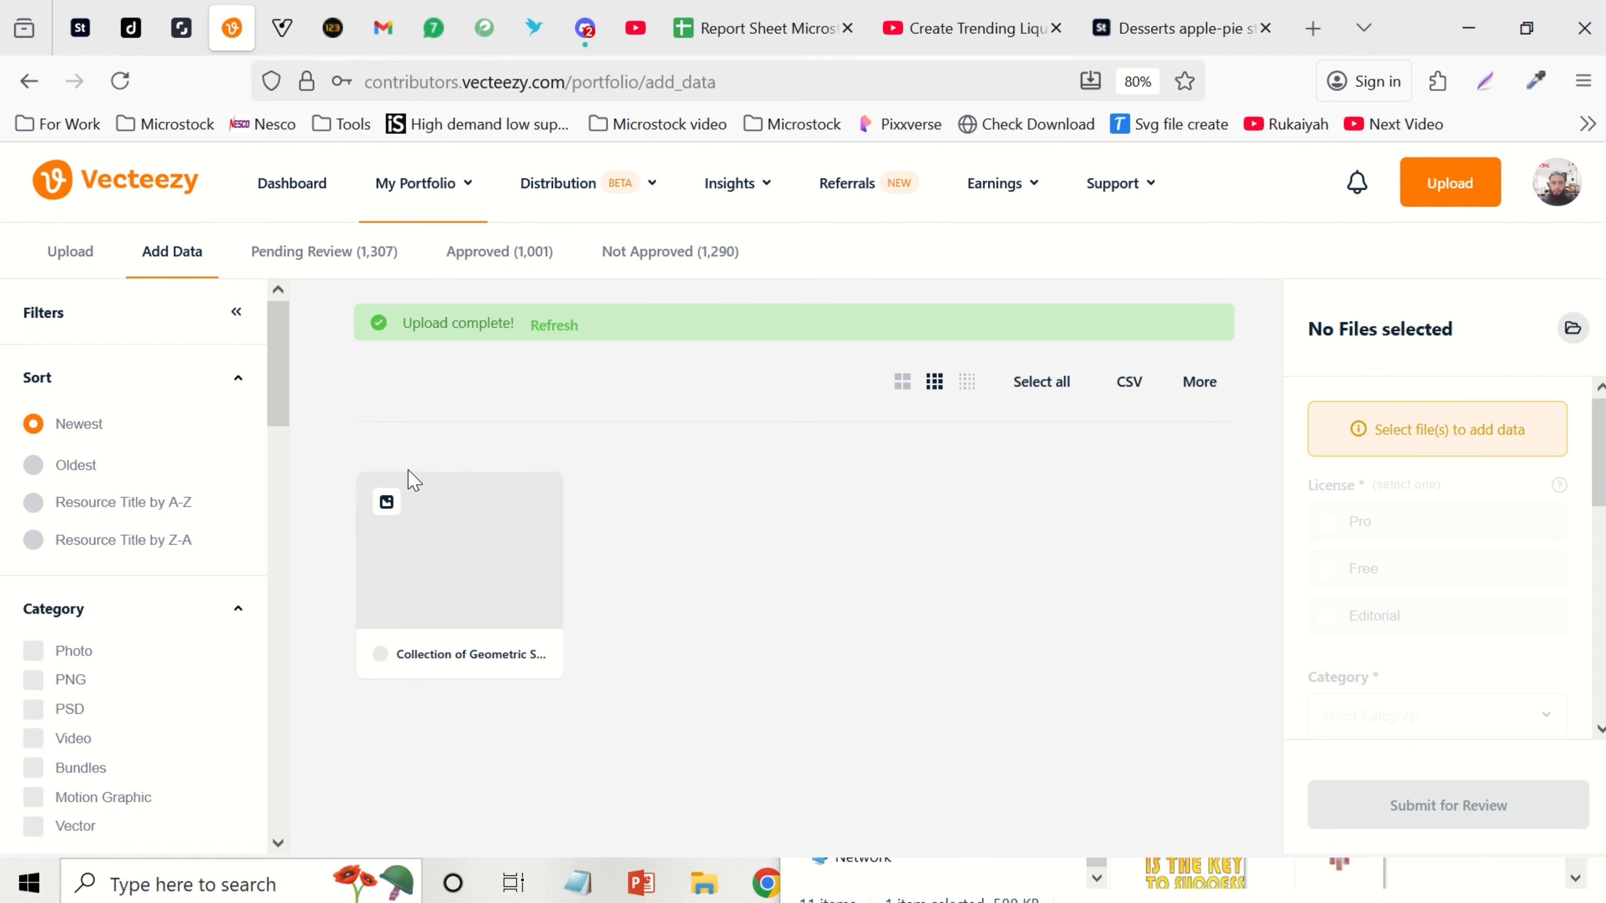
{"action": "left_click", "coordinate": [484, 568]}
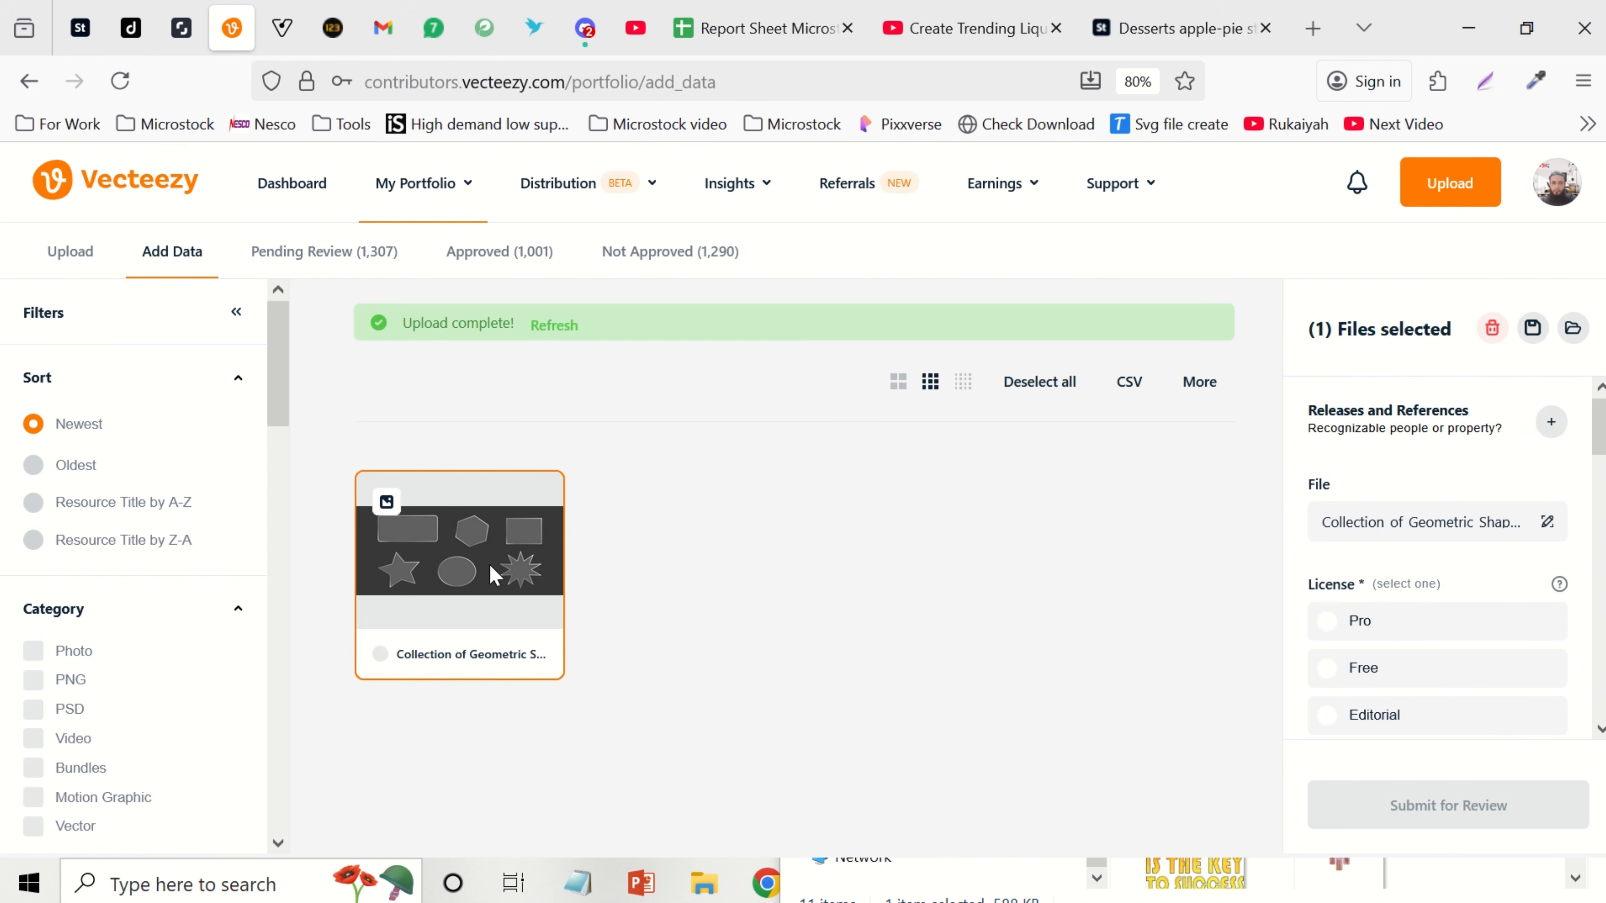
Step: Mark the shapes image on Vecteezy as AI-generated with the software set to Other, named whisk
{"action": "scroll", "coordinate": [1555, 505], "scroll_direction": "down", "scroll_amount": 5}
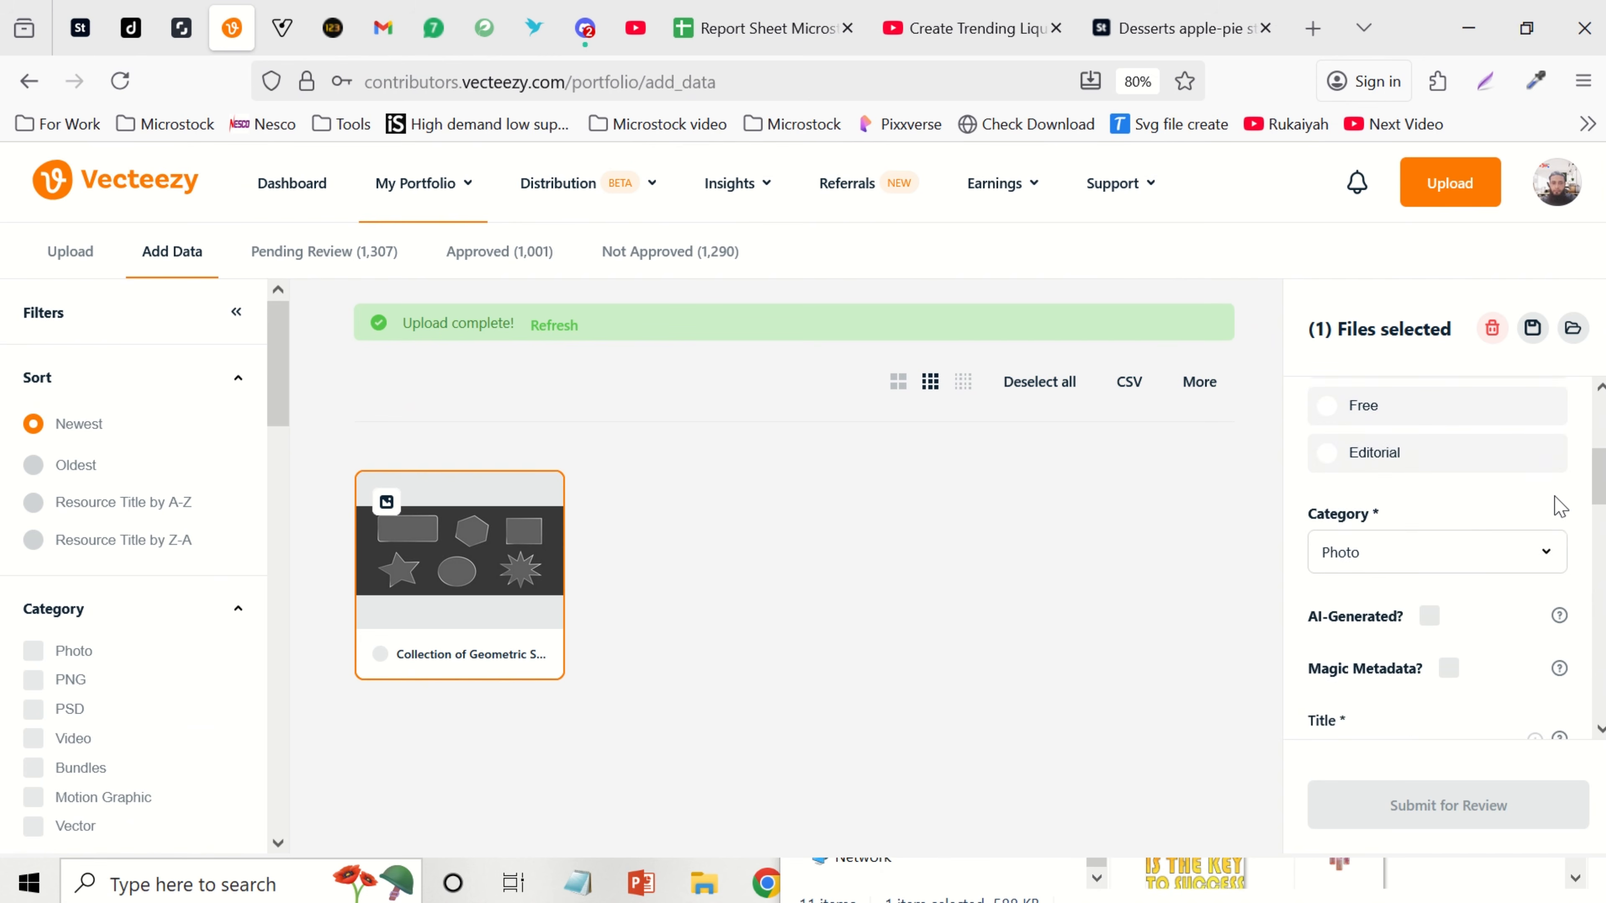
{"action": "left_click", "coordinate": [1431, 488]}
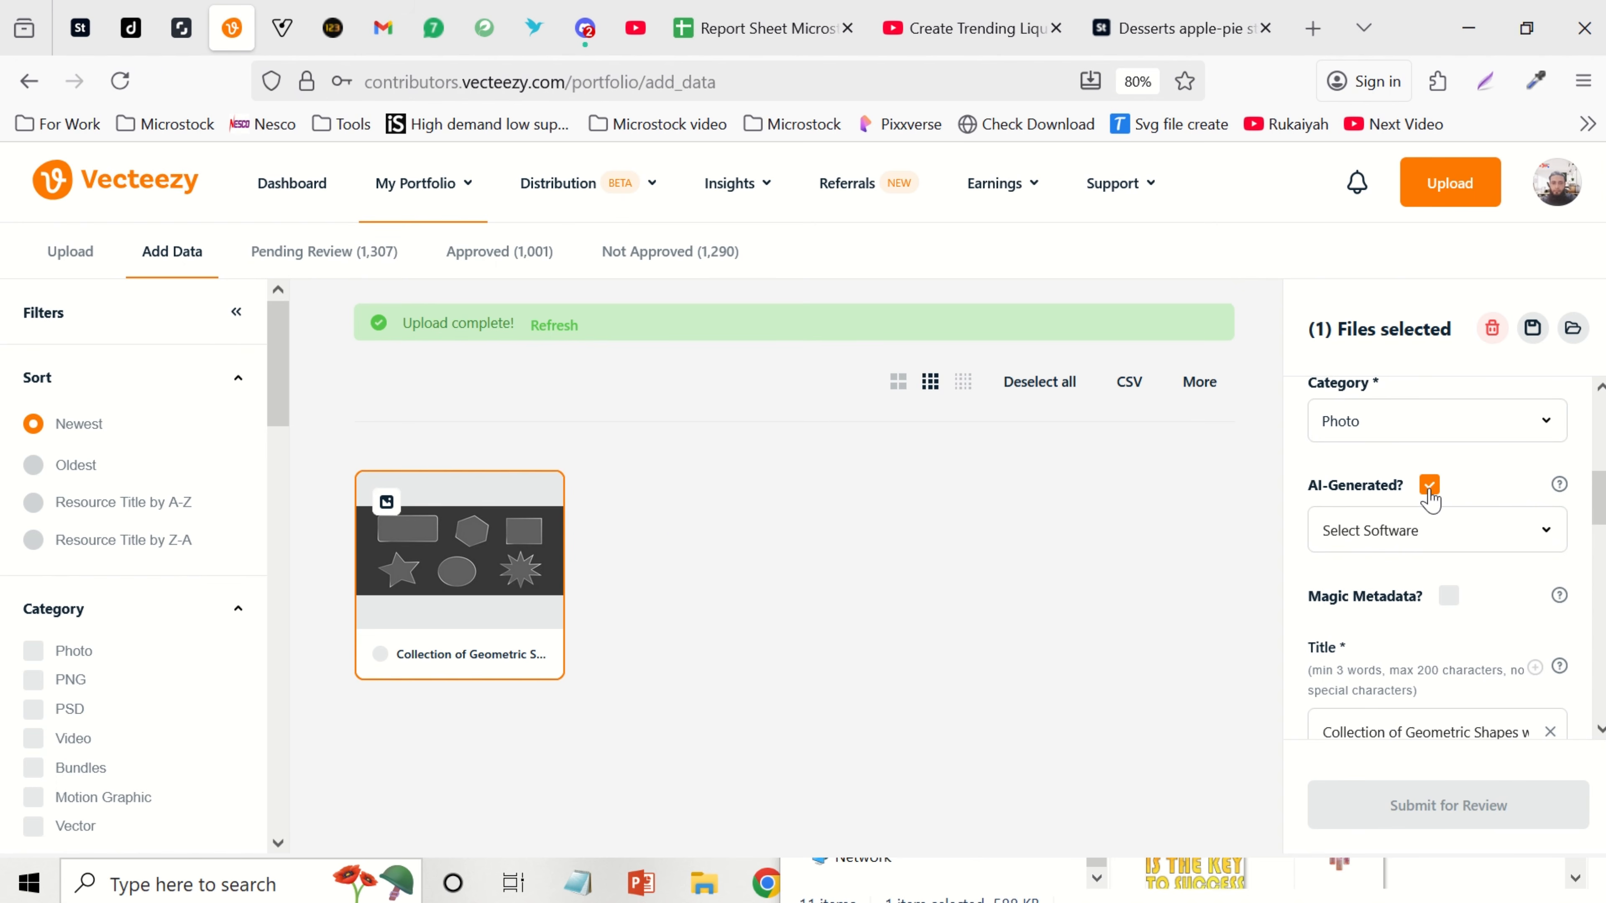
{"action": "left_click", "coordinate": [1474, 540]}
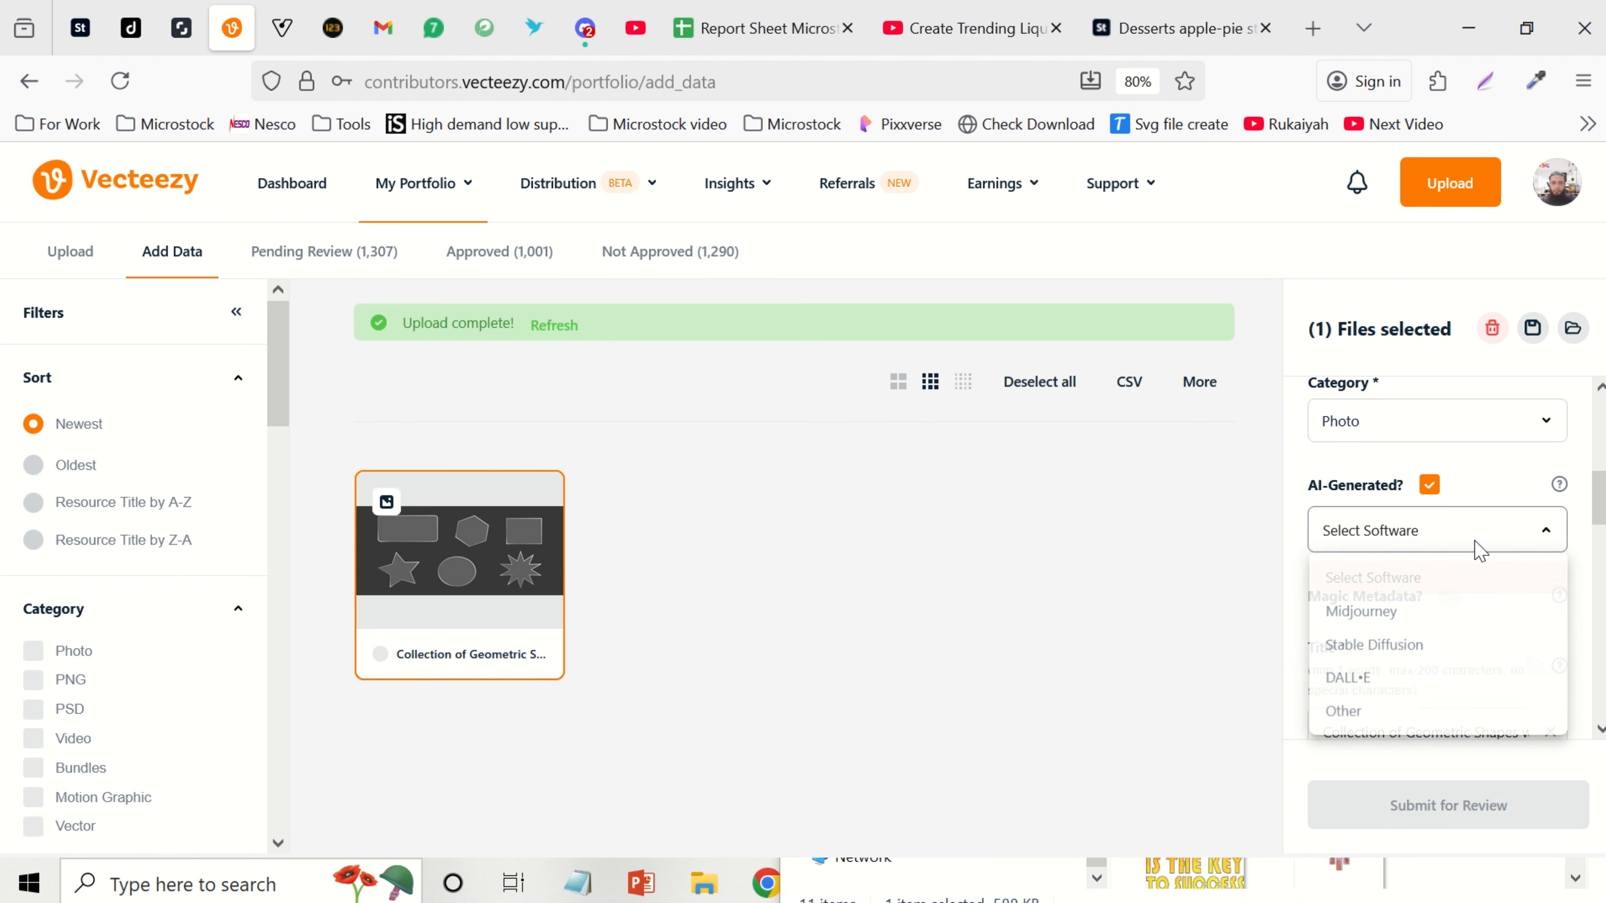
{"action": "left_click", "coordinate": [1350, 713]}
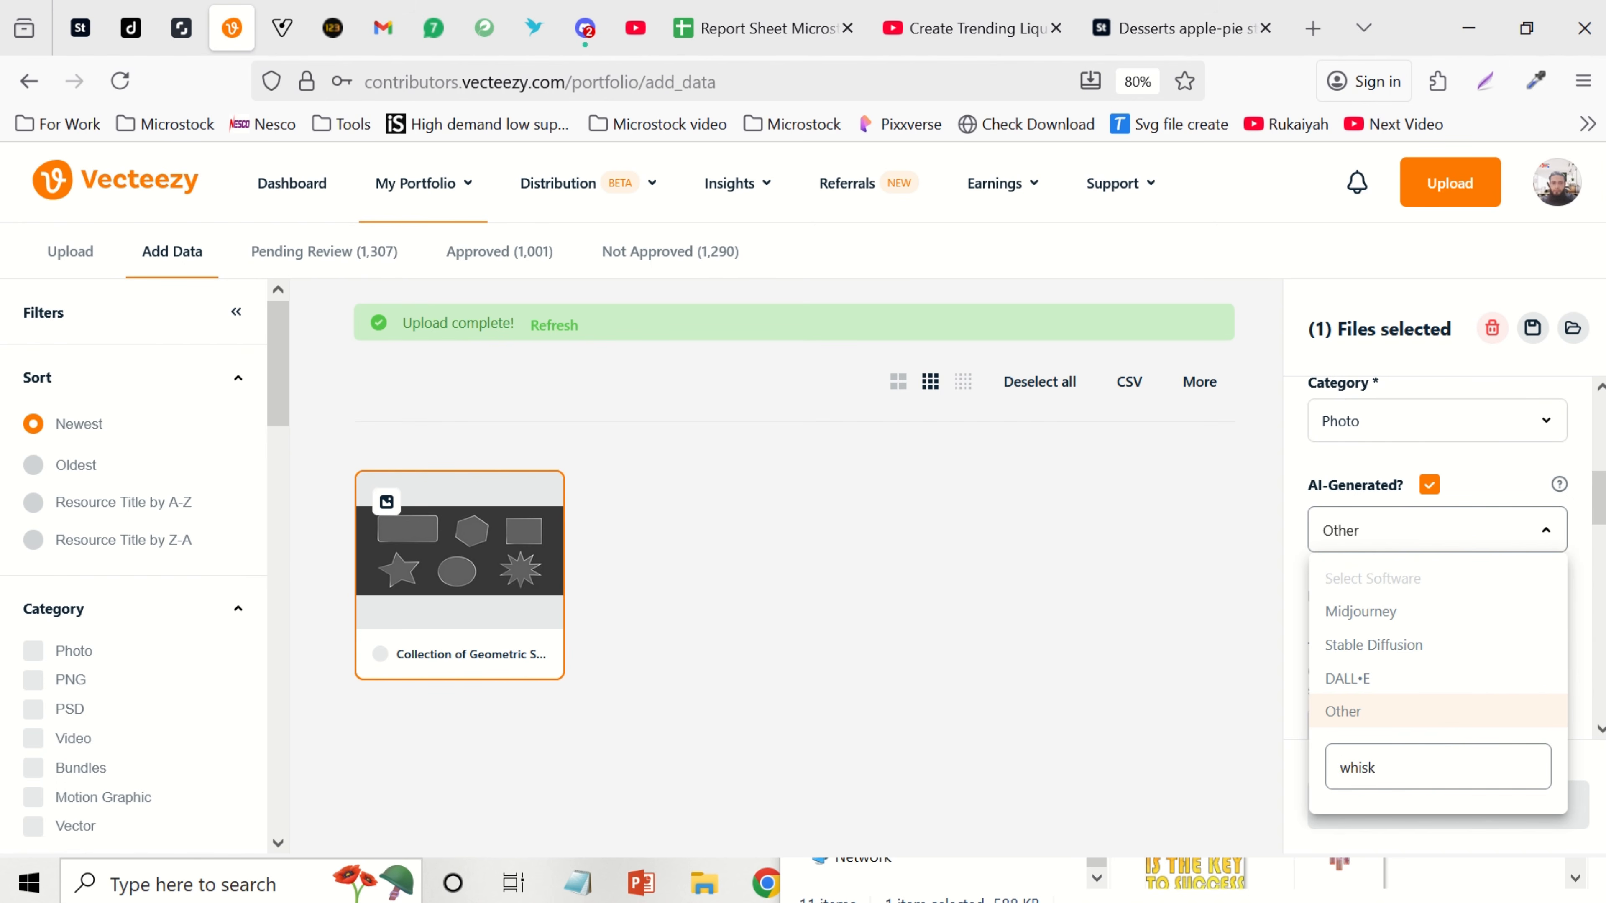
{"action": "key", "text": "Return"}
Step: Set the Vecteezy license of the geometric shapes image to Pro
{"action": "scroll", "coordinate": [1532, 600], "scroll_direction": "up", "scroll_amount": 3}
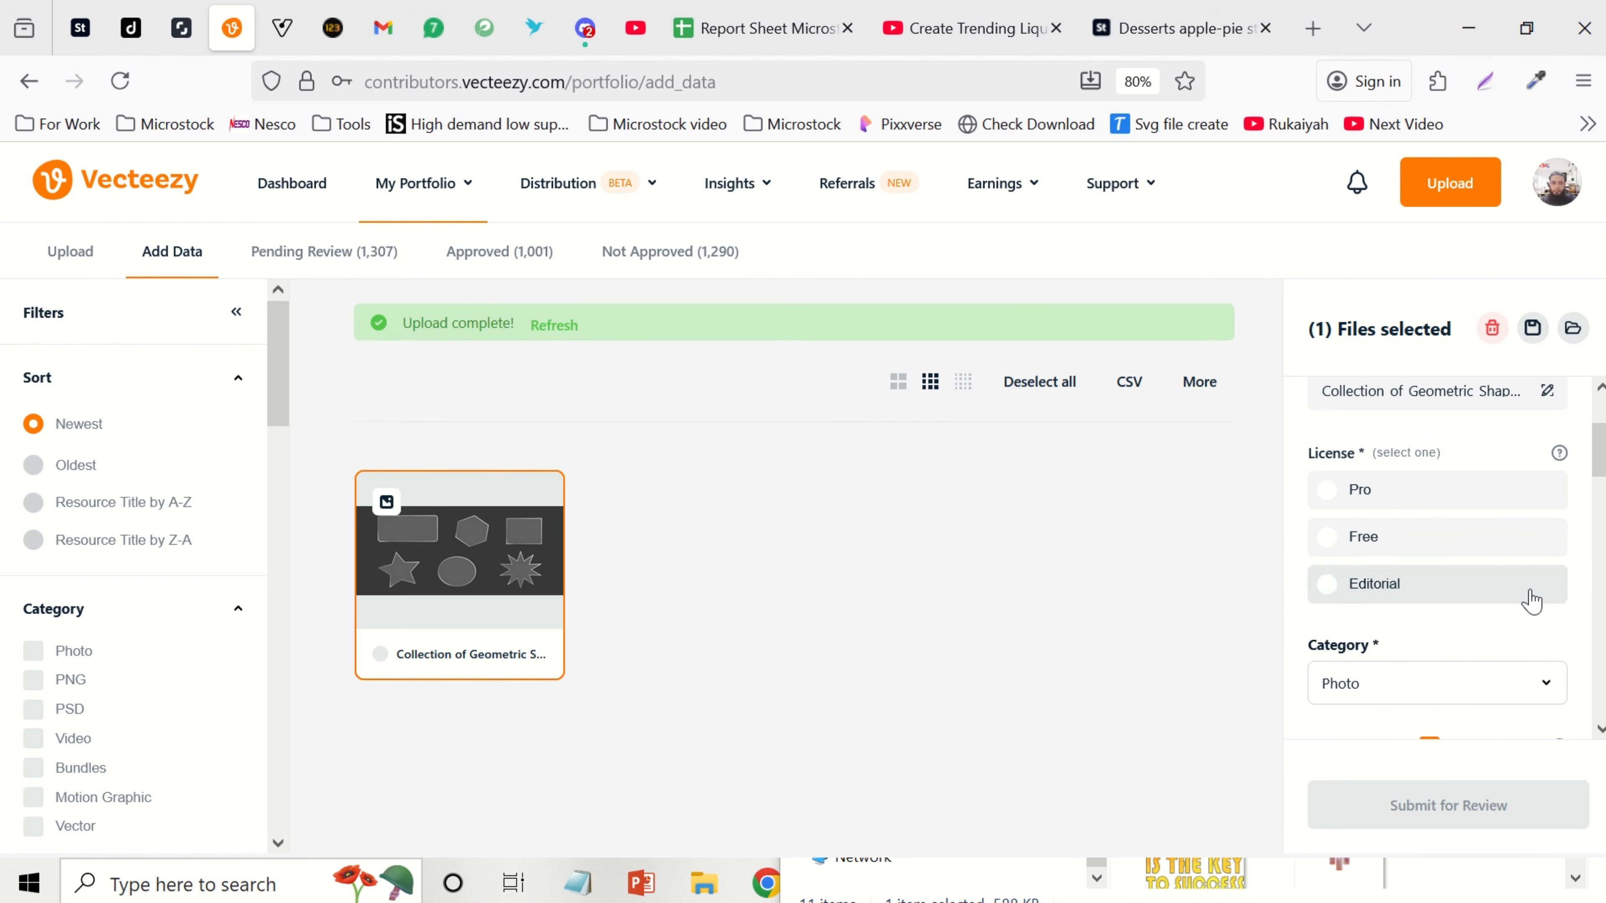
{"action": "scroll", "coordinate": [1488, 556], "scroll_direction": "down", "scroll_amount": 1}
{"action": "scroll", "coordinate": [1464, 555], "scroll_direction": "up", "scroll_amount": 1}
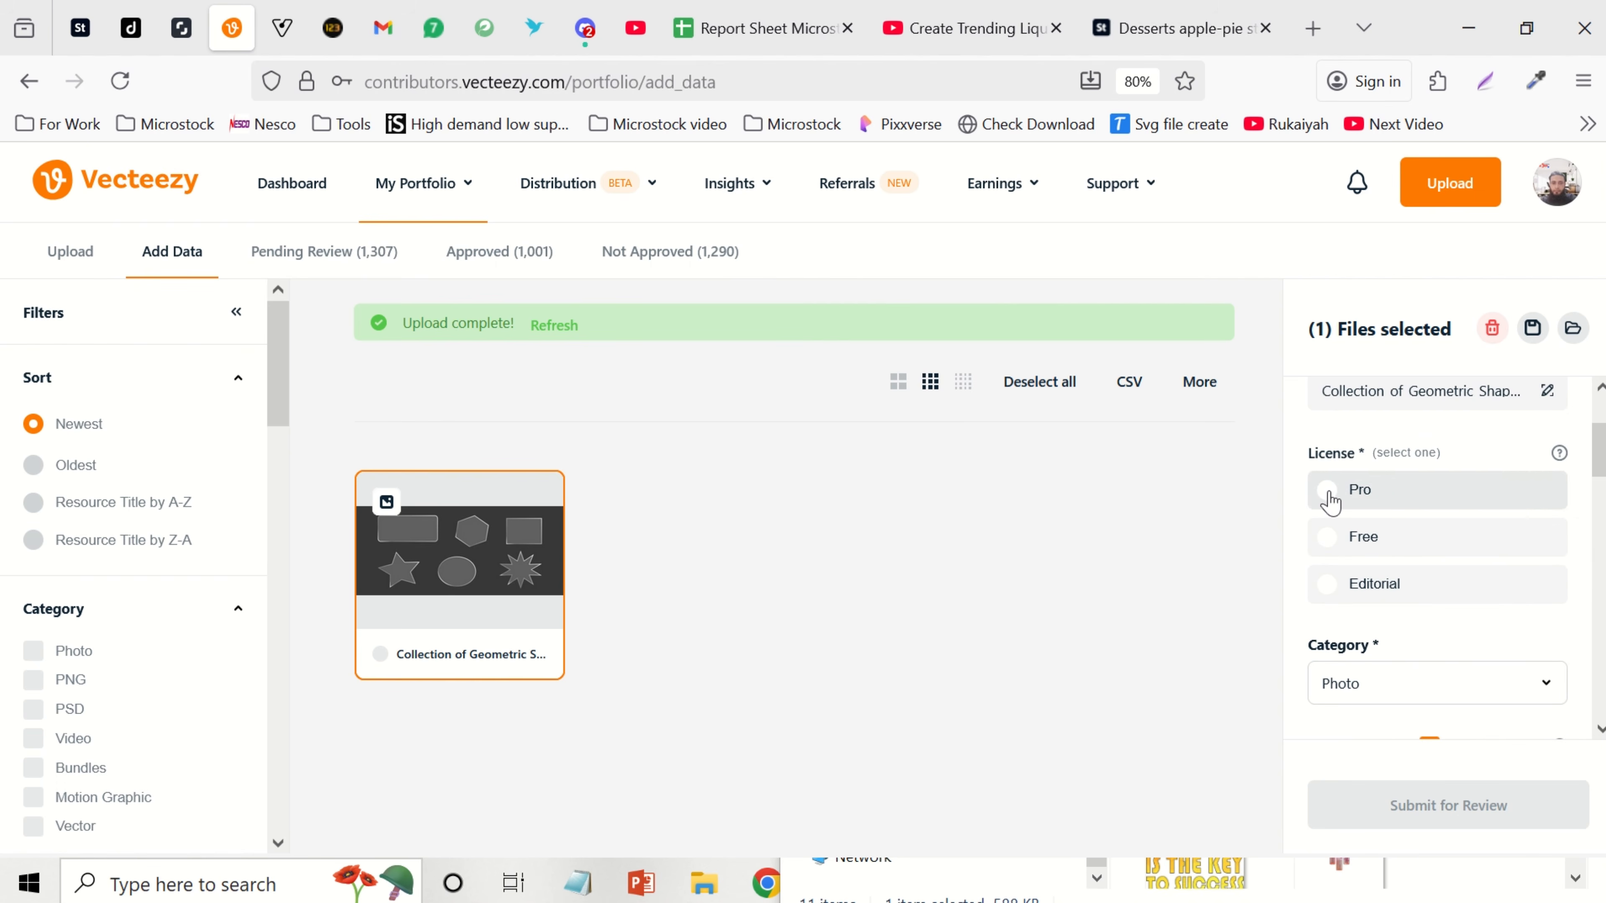
{"action": "left_click", "coordinate": [1329, 497]}
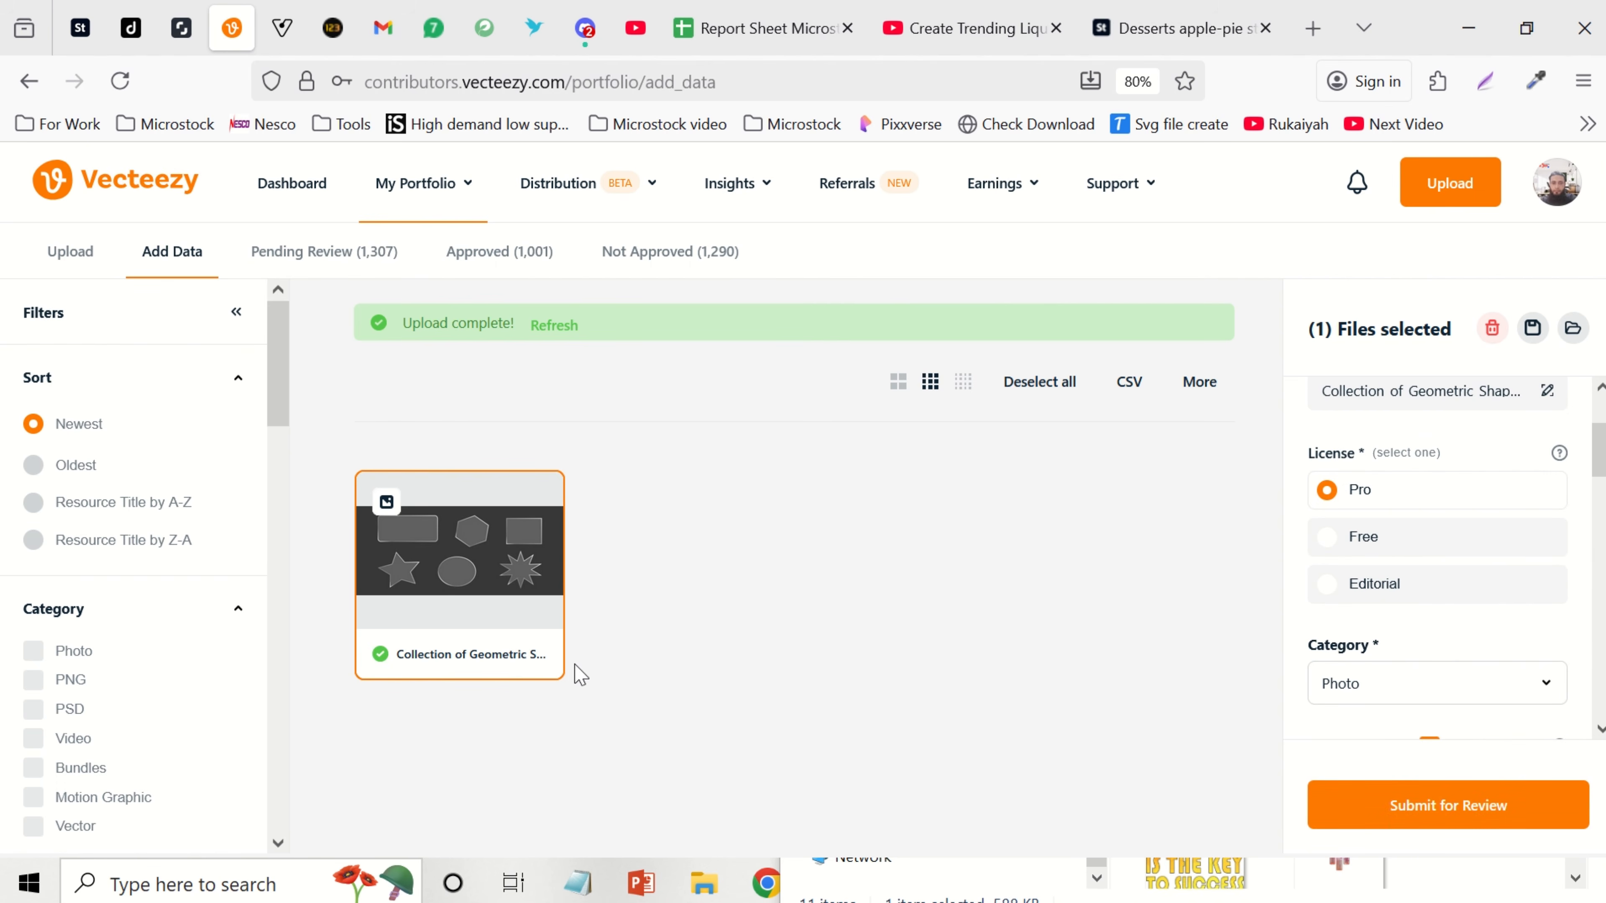
Step: Check the title and keywords of the Vecteezy shapes image and remove the period at the end of the title
{"action": "scroll", "coordinate": [1556, 524], "scroll_direction": "down", "scroll_amount": 5}
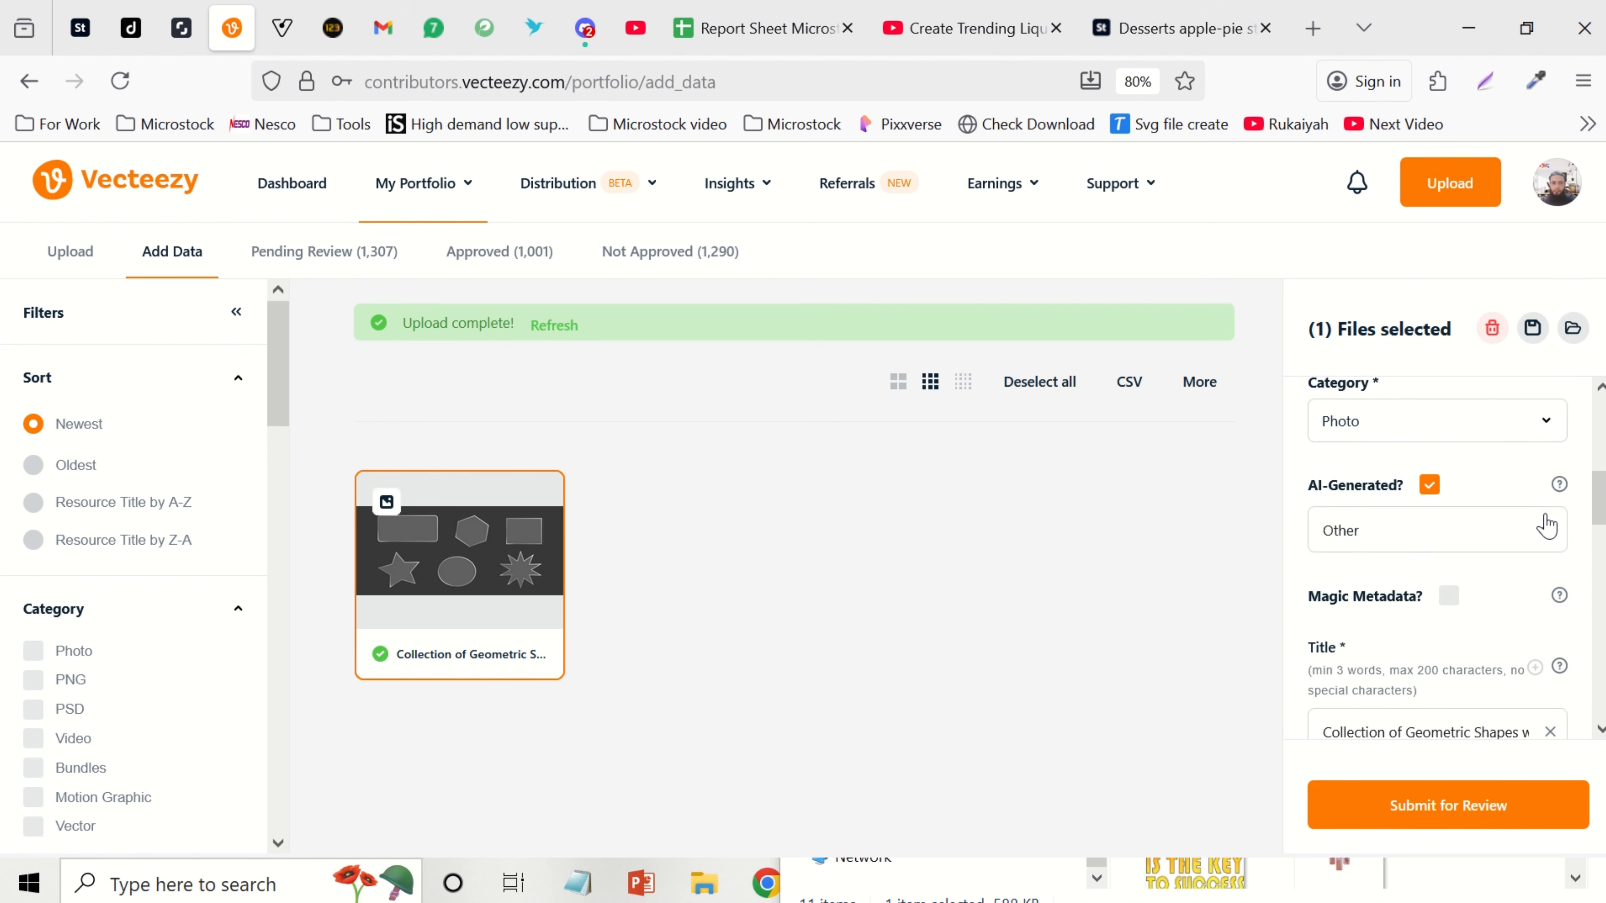
{"action": "scroll", "coordinate": [1544, 523], "scroll_direction": "down", "scroll_amount": 2}
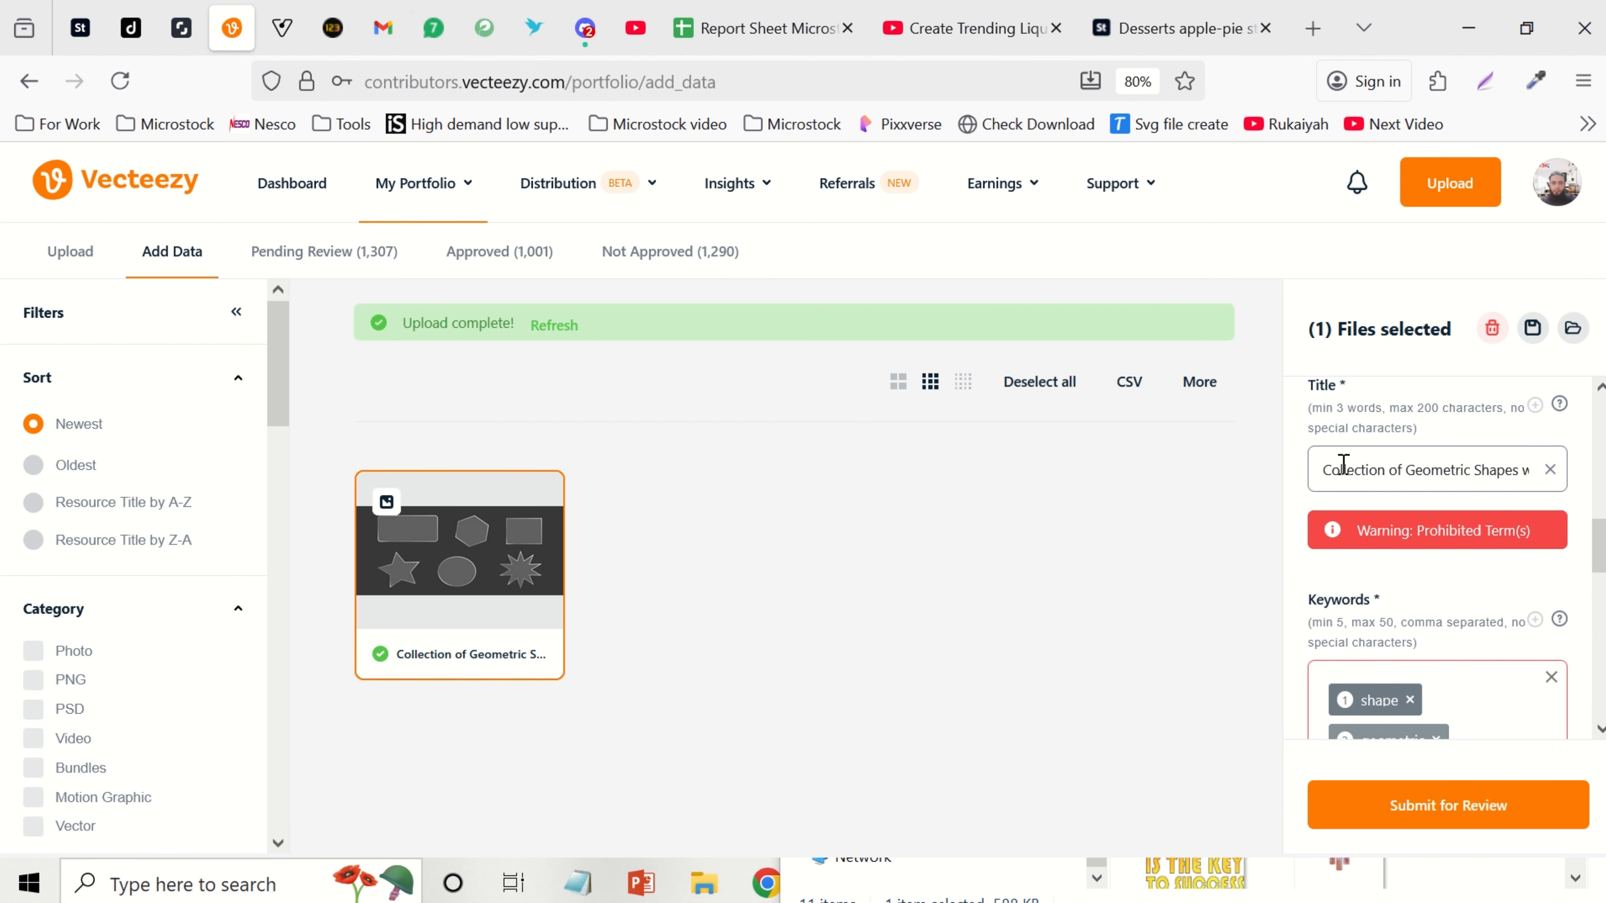
{"action": "left_click_drag", "start_coordinate": [1349, 462], "coordinate": [1510, 458]}
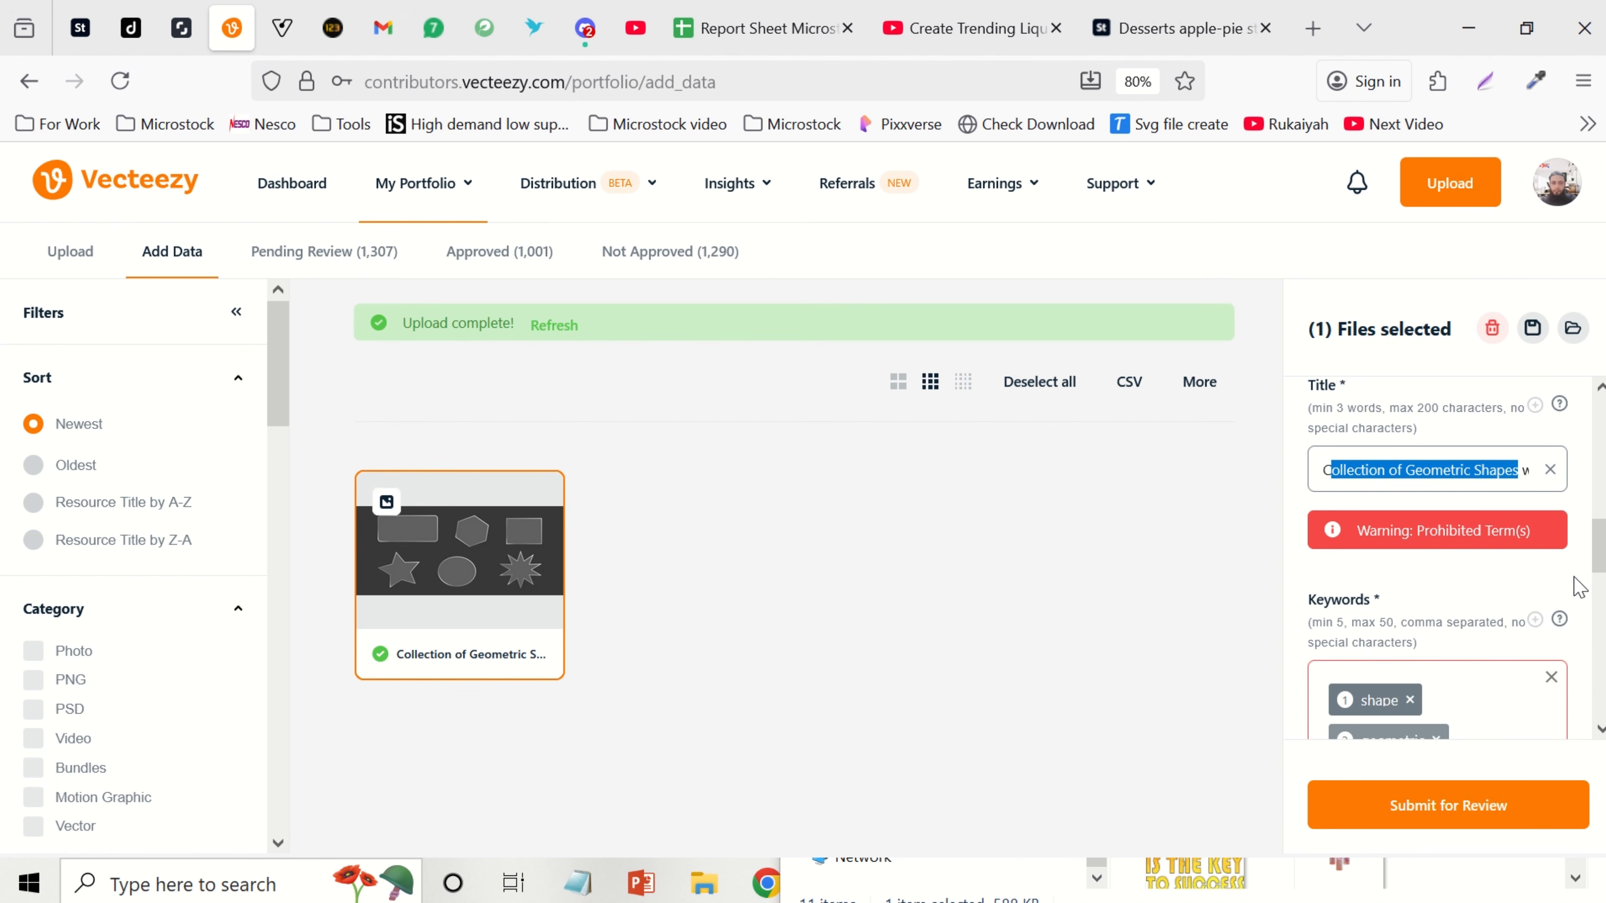
{"action": "scroll", "coordinate": [1530, 538], "scroll_direction": "down", "scroll_amount": 3}
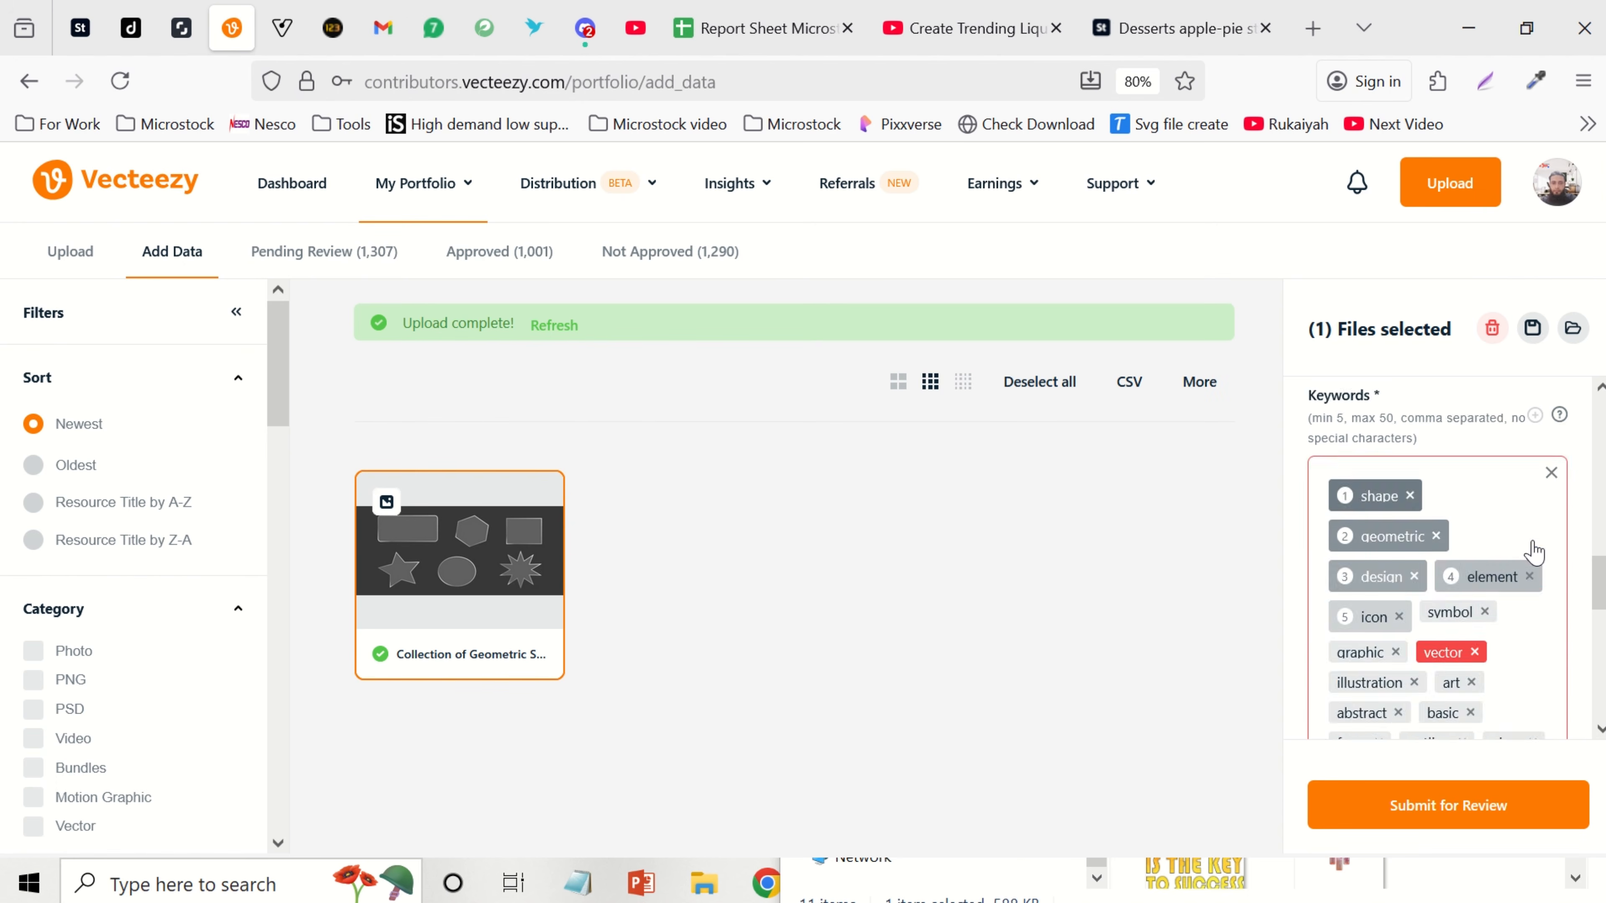
{"action": "scroll", "coordinate": [1530, 550], "scroll_direction": "up", "scroll_amount": 5}
{"action": "left_click", "coordinate": [1459, 599]}
{"action": "left_click_drag", "start_coordinate": [1437, 599], "coordinate": [1559, 593]}
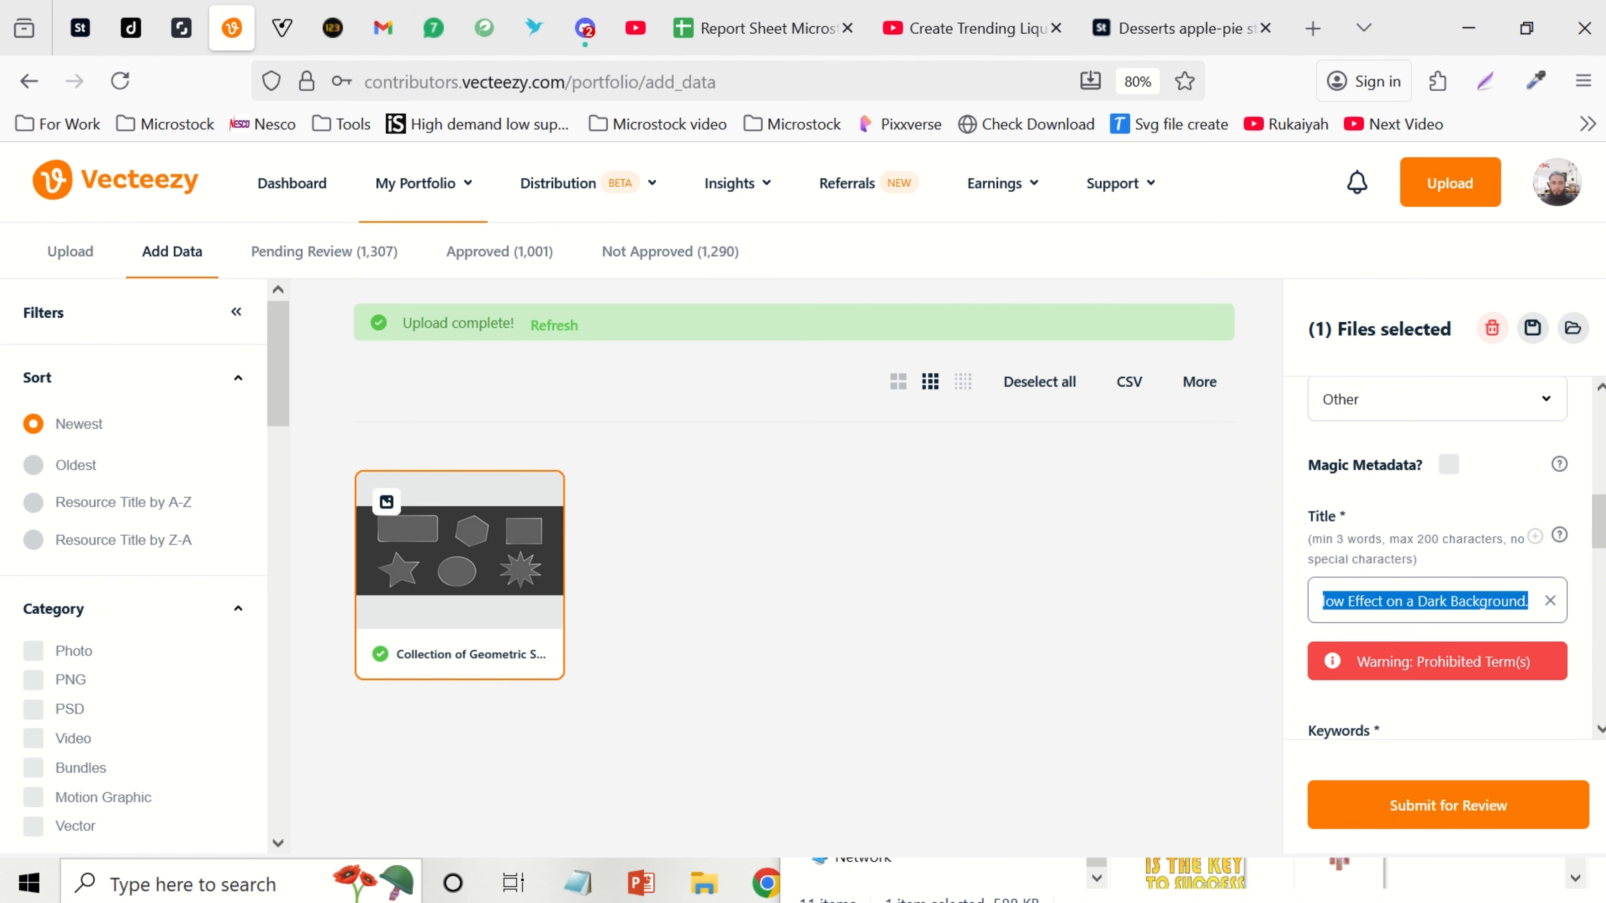
{"action": "left_click", "coordinate": [1521, 604]}
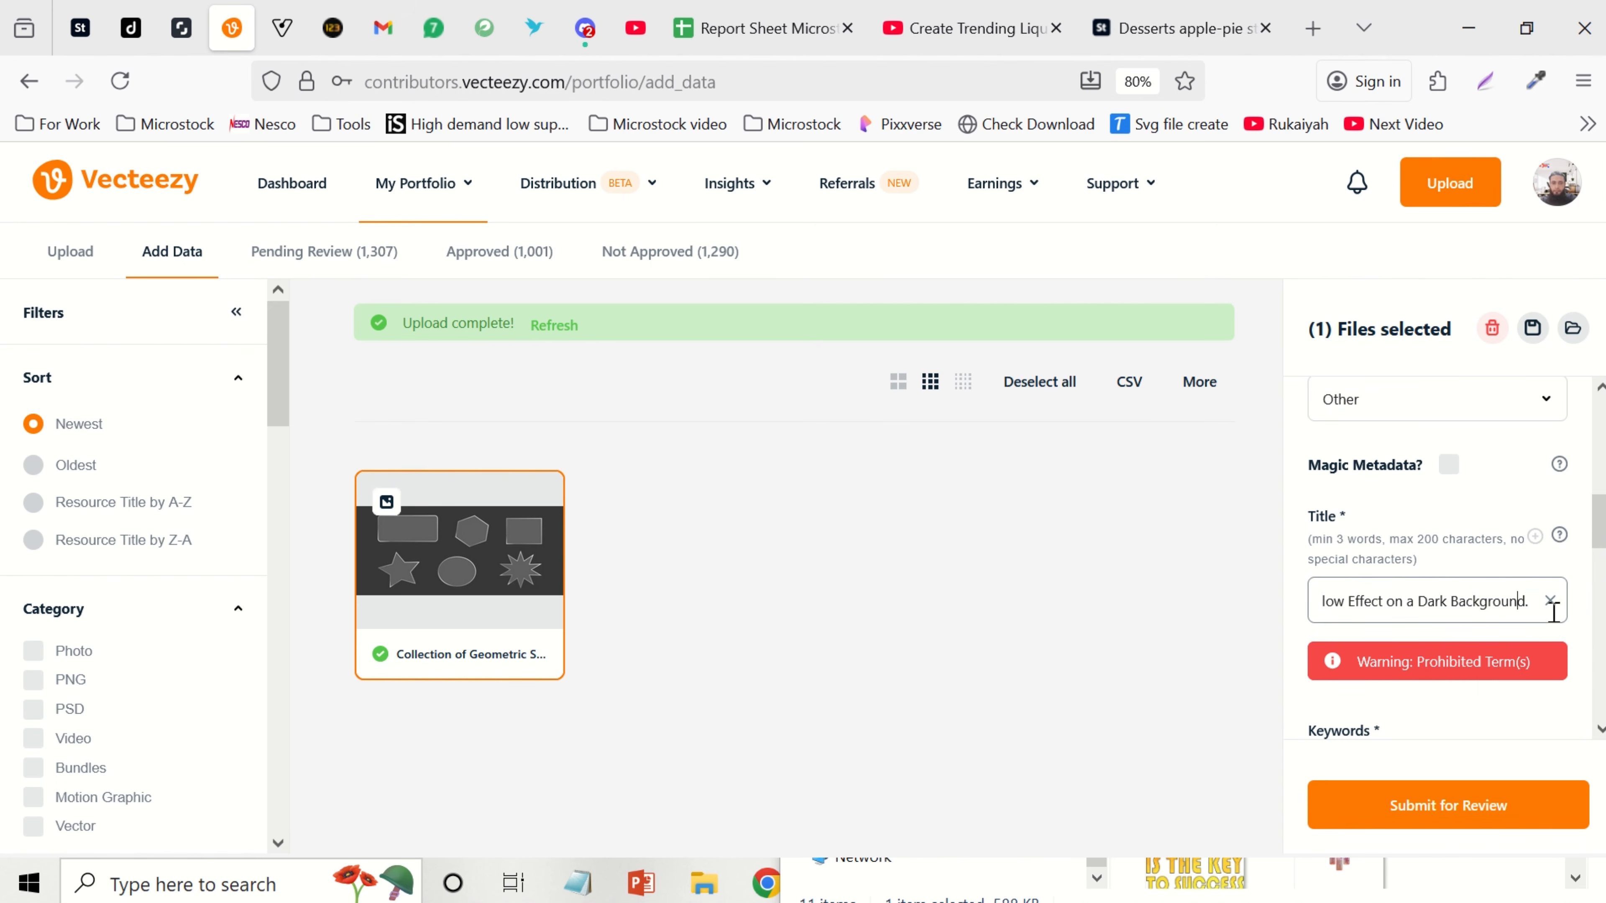
{"action": "key", "text": "BackSpace"}
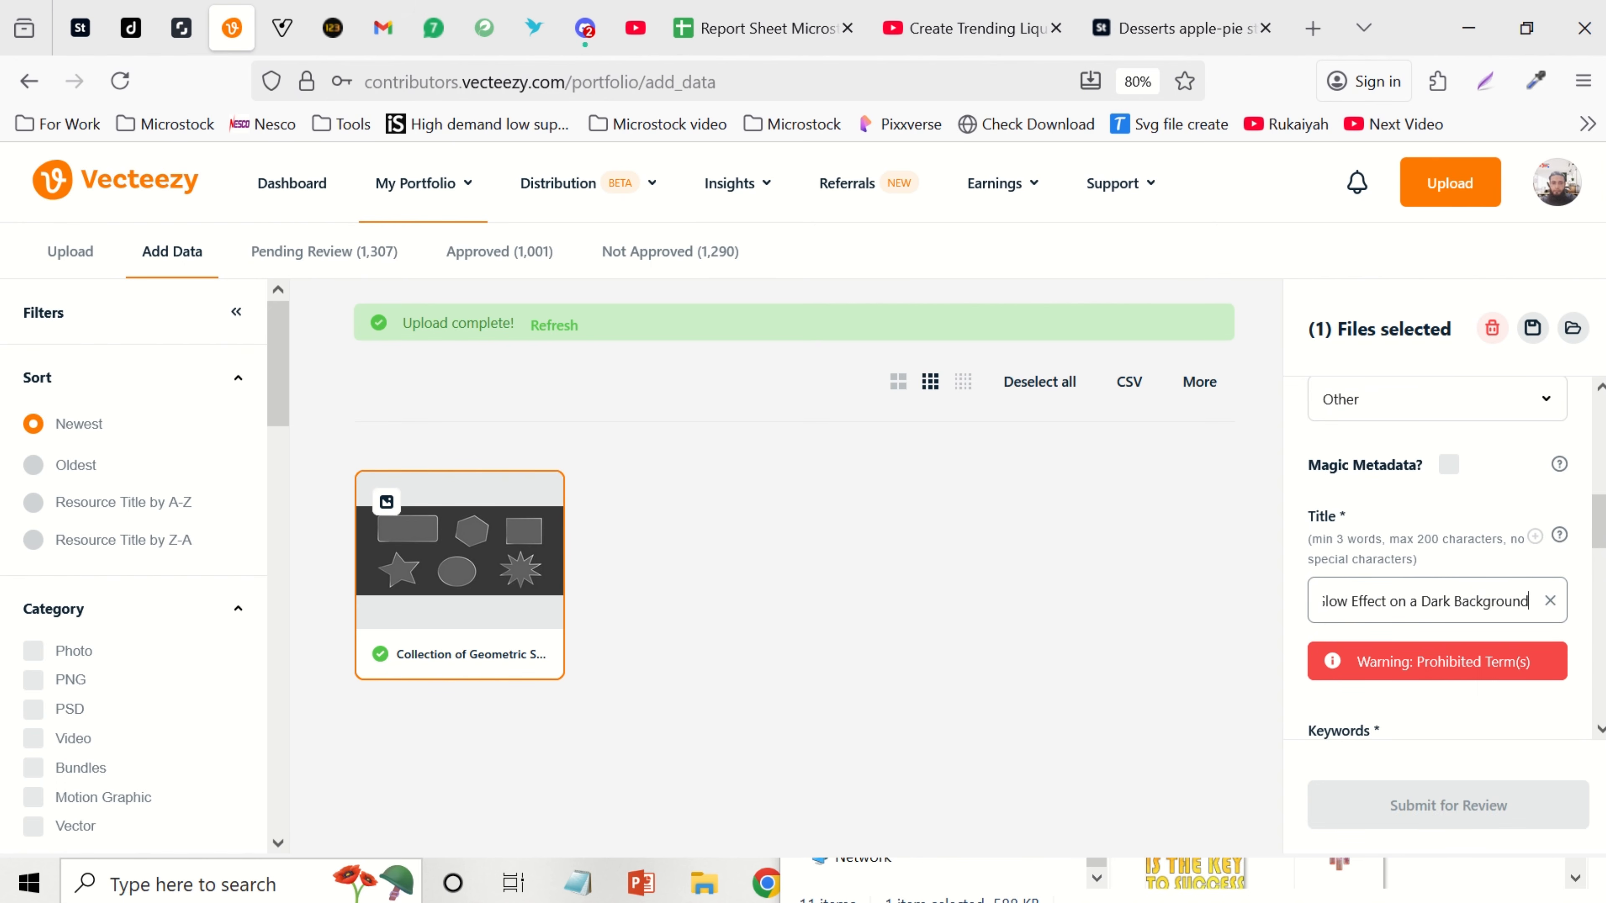
Step: Remove the prohibited keyword "vector" from the Vecteezy shapes image and review its license, category and remaining keywords
{"action": "scroll", "coordinate": [1479, 588], "scroll_direction": "down", "scroll_amount": 6}
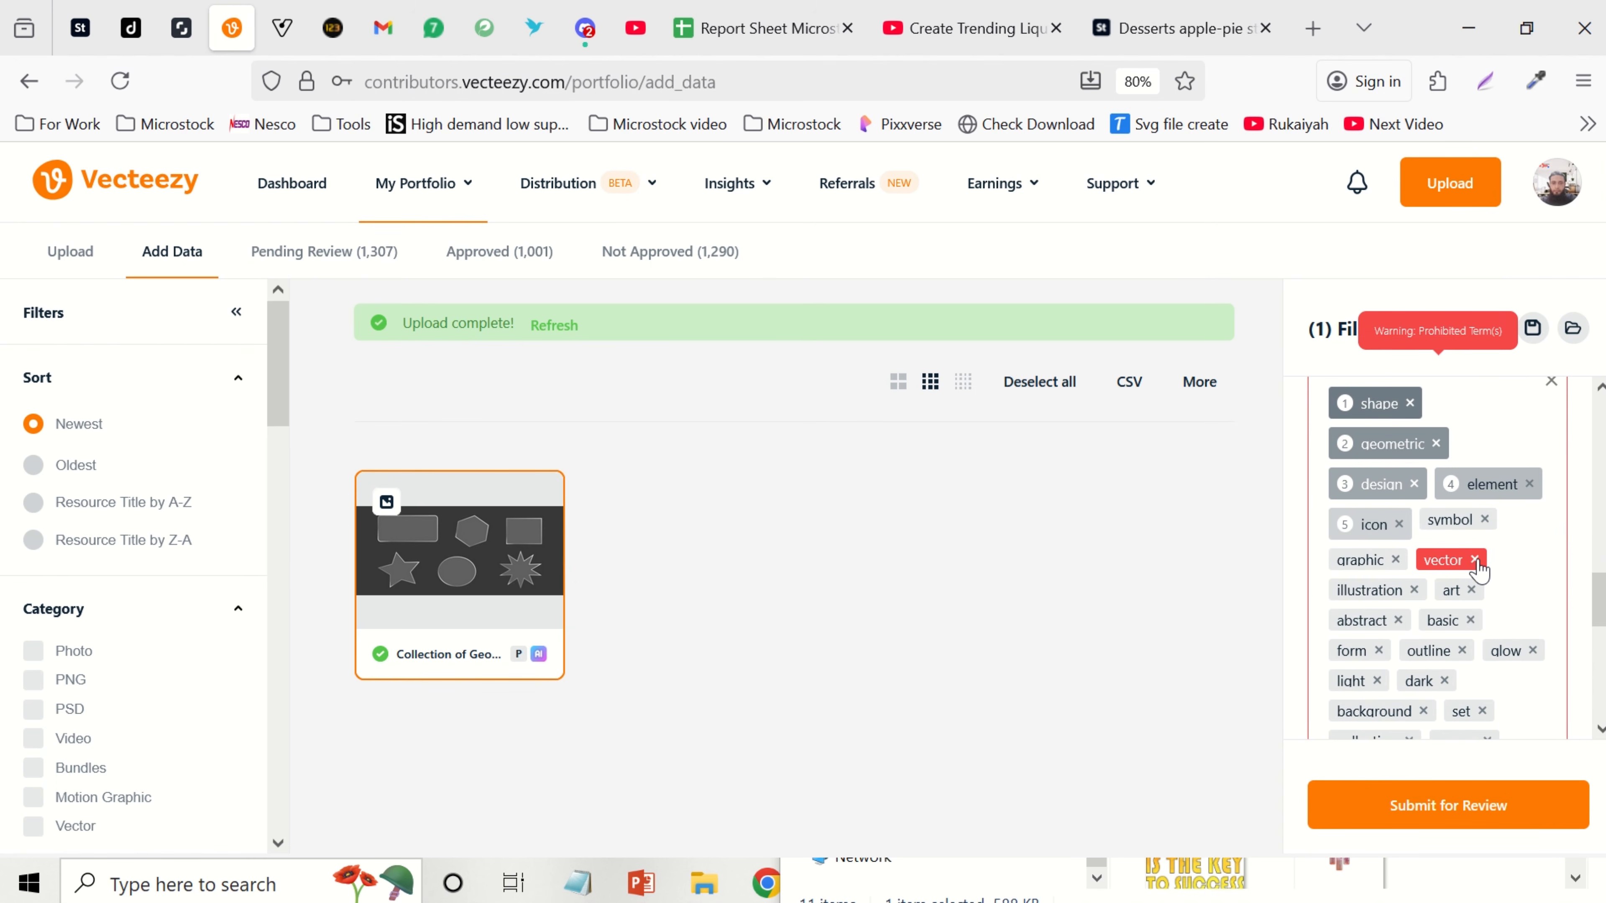
{"action": "left_click", "coordinate": [1475, 560]}
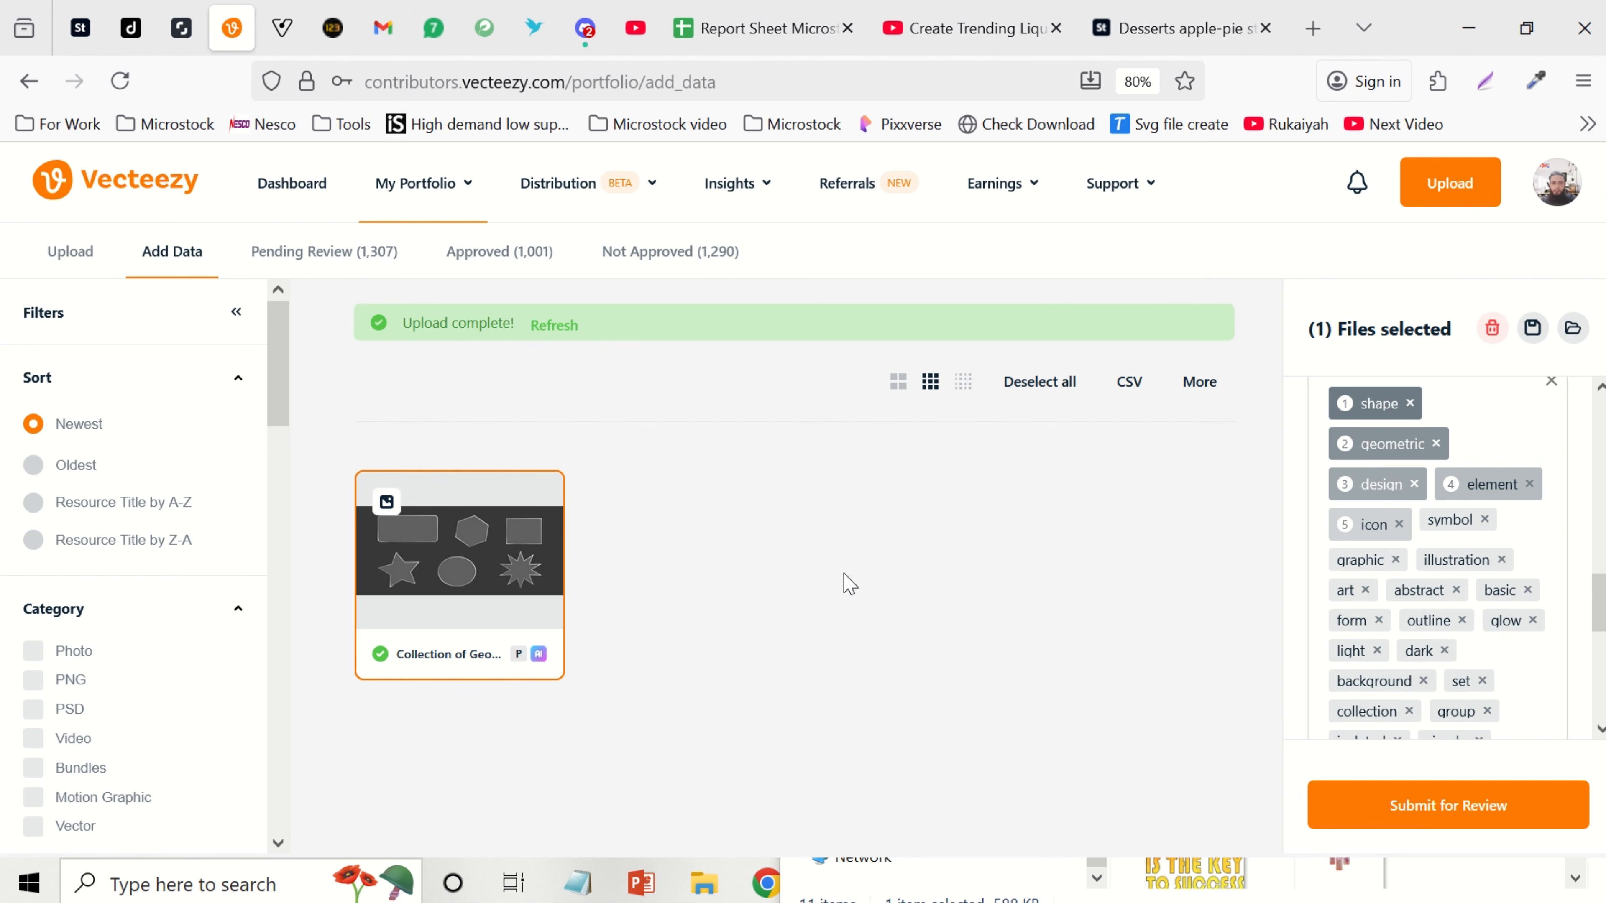
{"action": "scroll", "coordinate": [1470, 574], "scroll_direction": "up", "scroll_amount": 10}
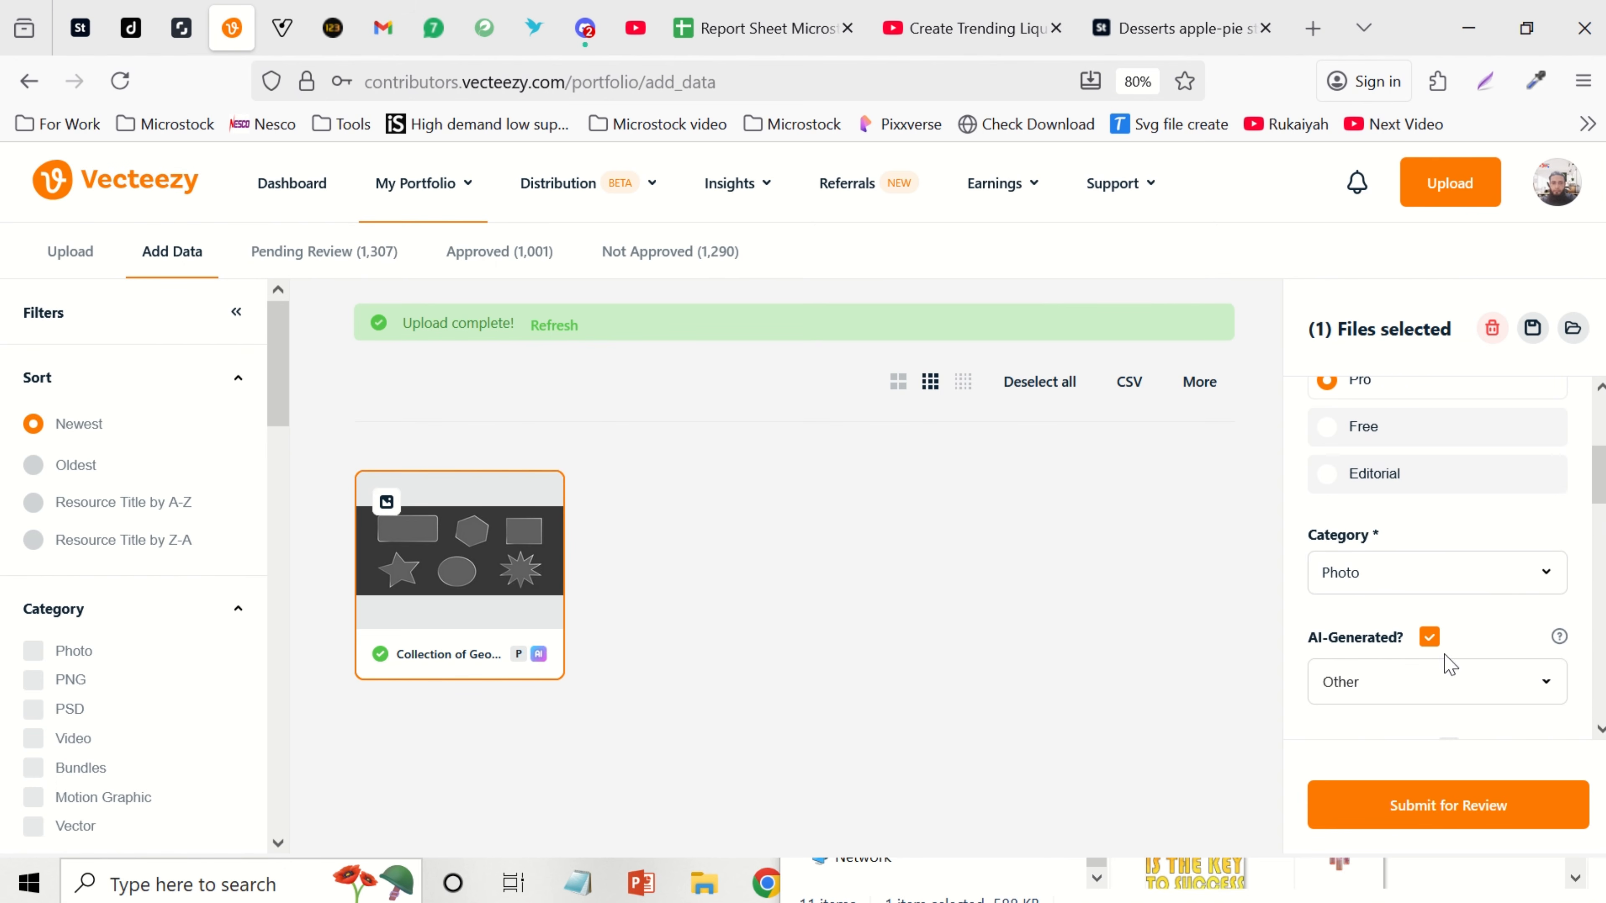
{"action": "scroll", "coordinate": [1489, 746], "scroll_direction": "up", "scroll_amount": 3}
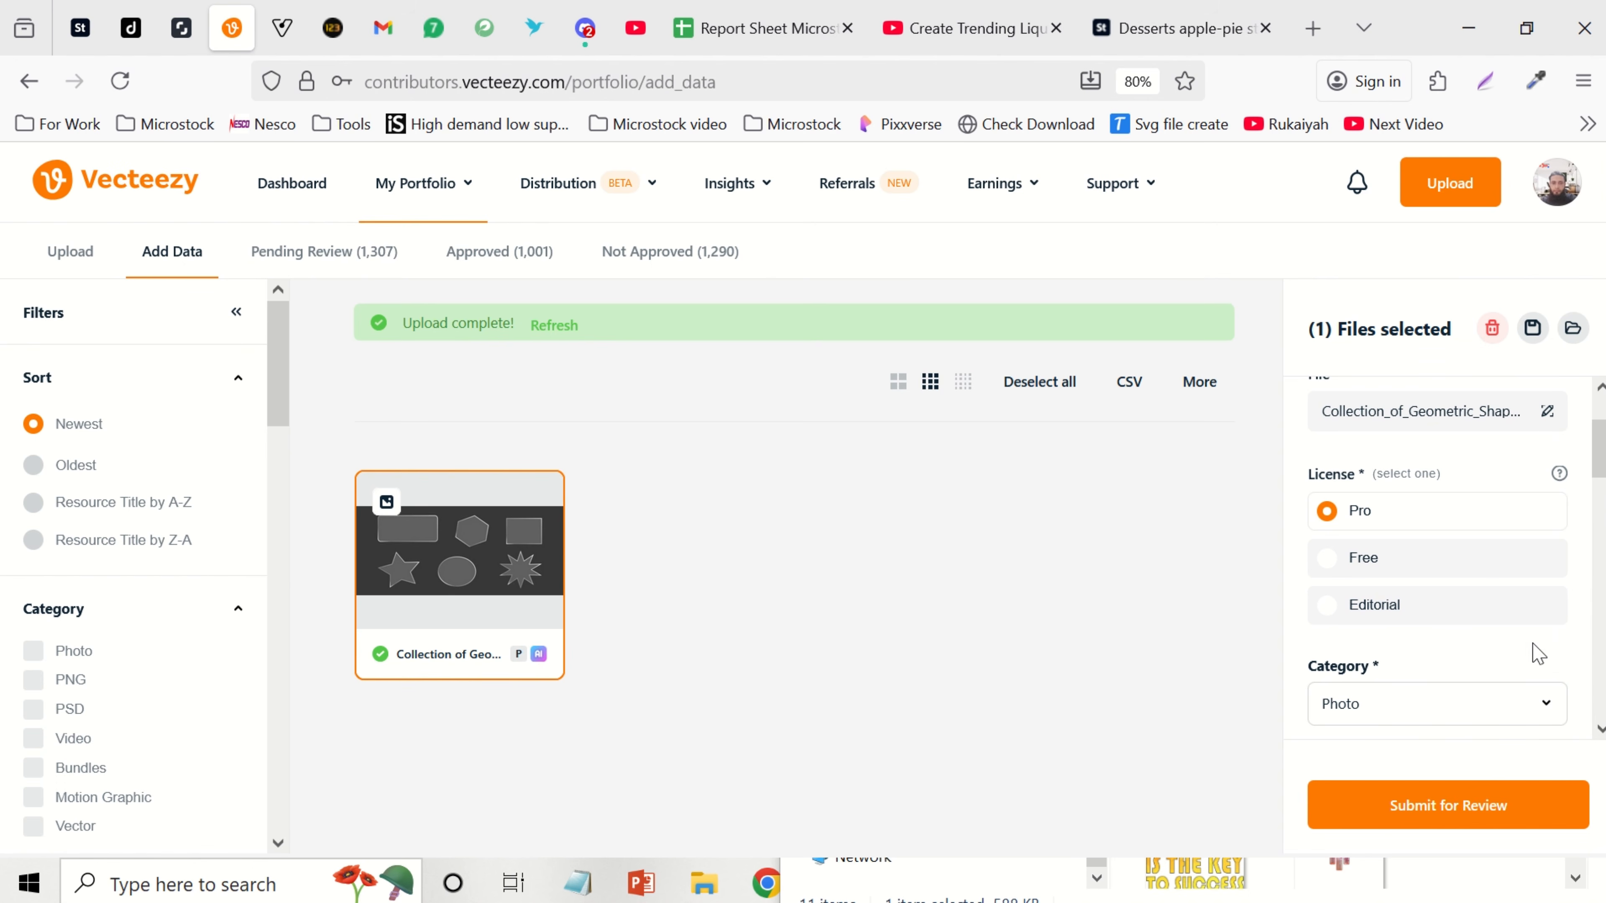
{"action": "scroll", "coordinate": [1530, 639], "scroll_direction": "up", "scroll_amount": 3}
{"action": "scroll", "coordinate": [1480, 617], "scroll_direction": "down", "scroll_amount": 10}
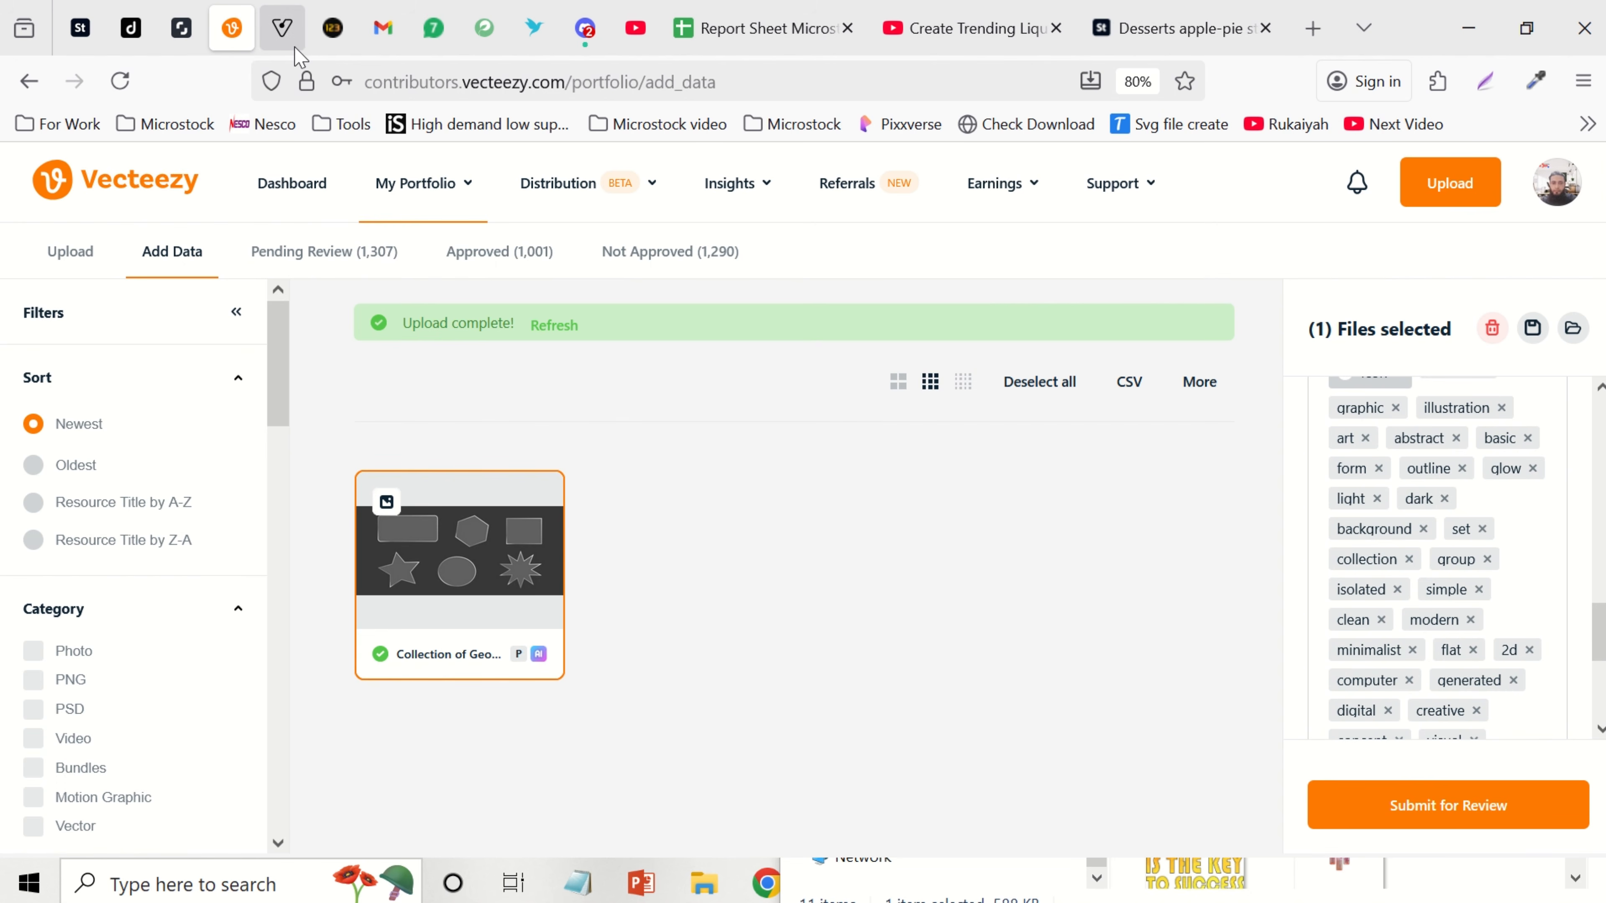
Step: On Dreamstime, review the shapes image's title, description, categories, keywords and extended license options and submit it as commercial
{"action": "left_click", "coordinate": [131, 28]}
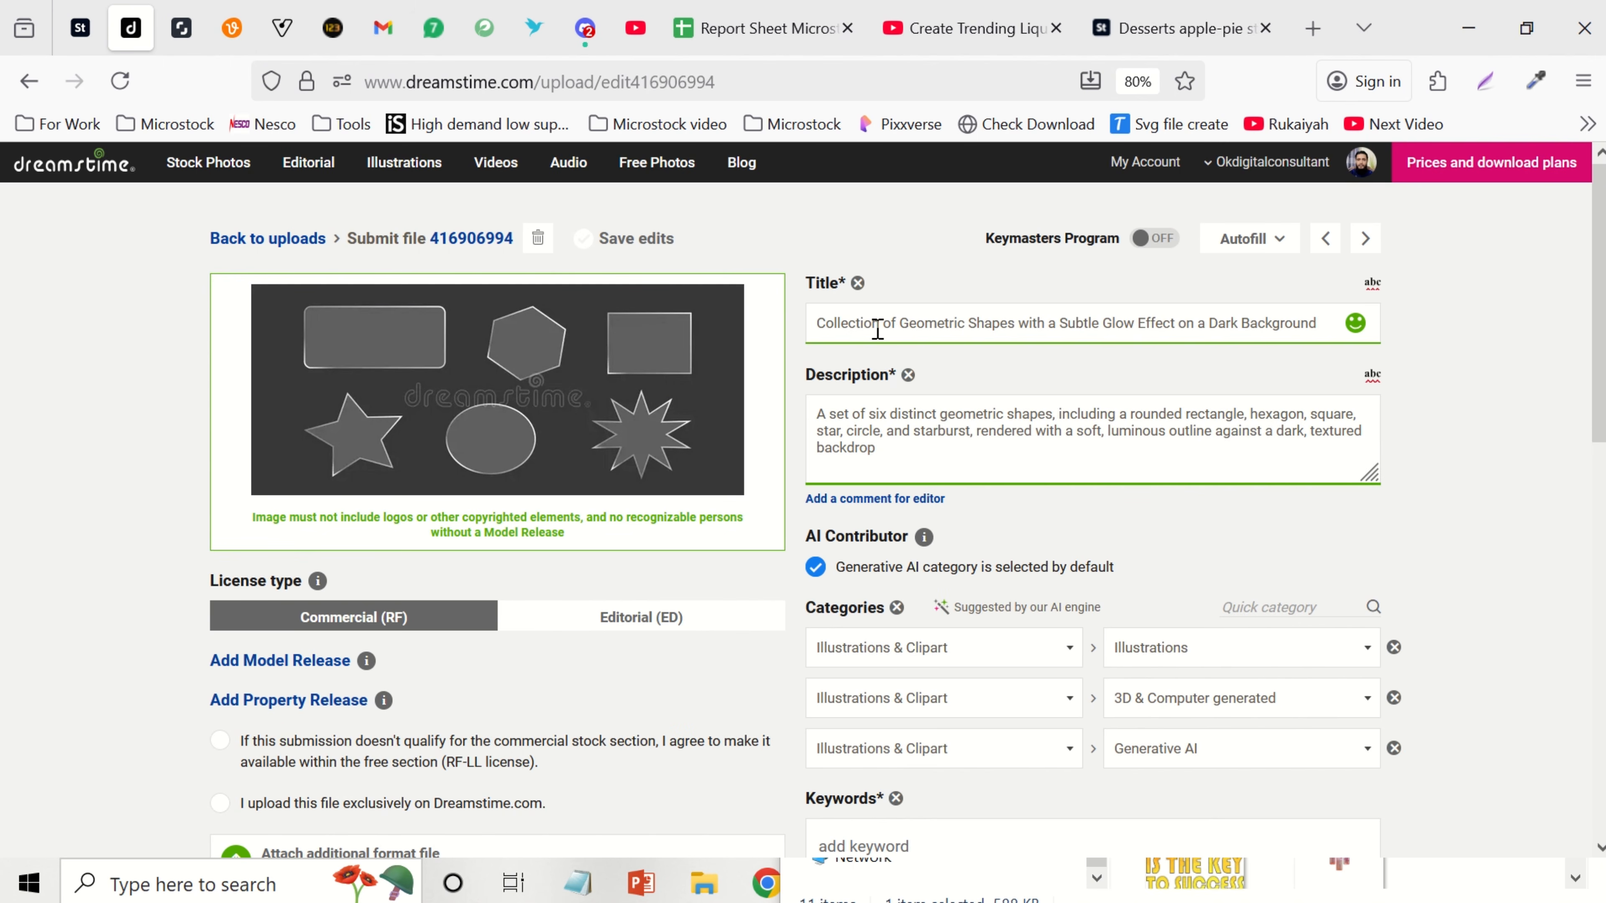
{"action": "scroll", "coordinate": [1429, 605], "scroll_direction": "down", "scroll_amount": 10}
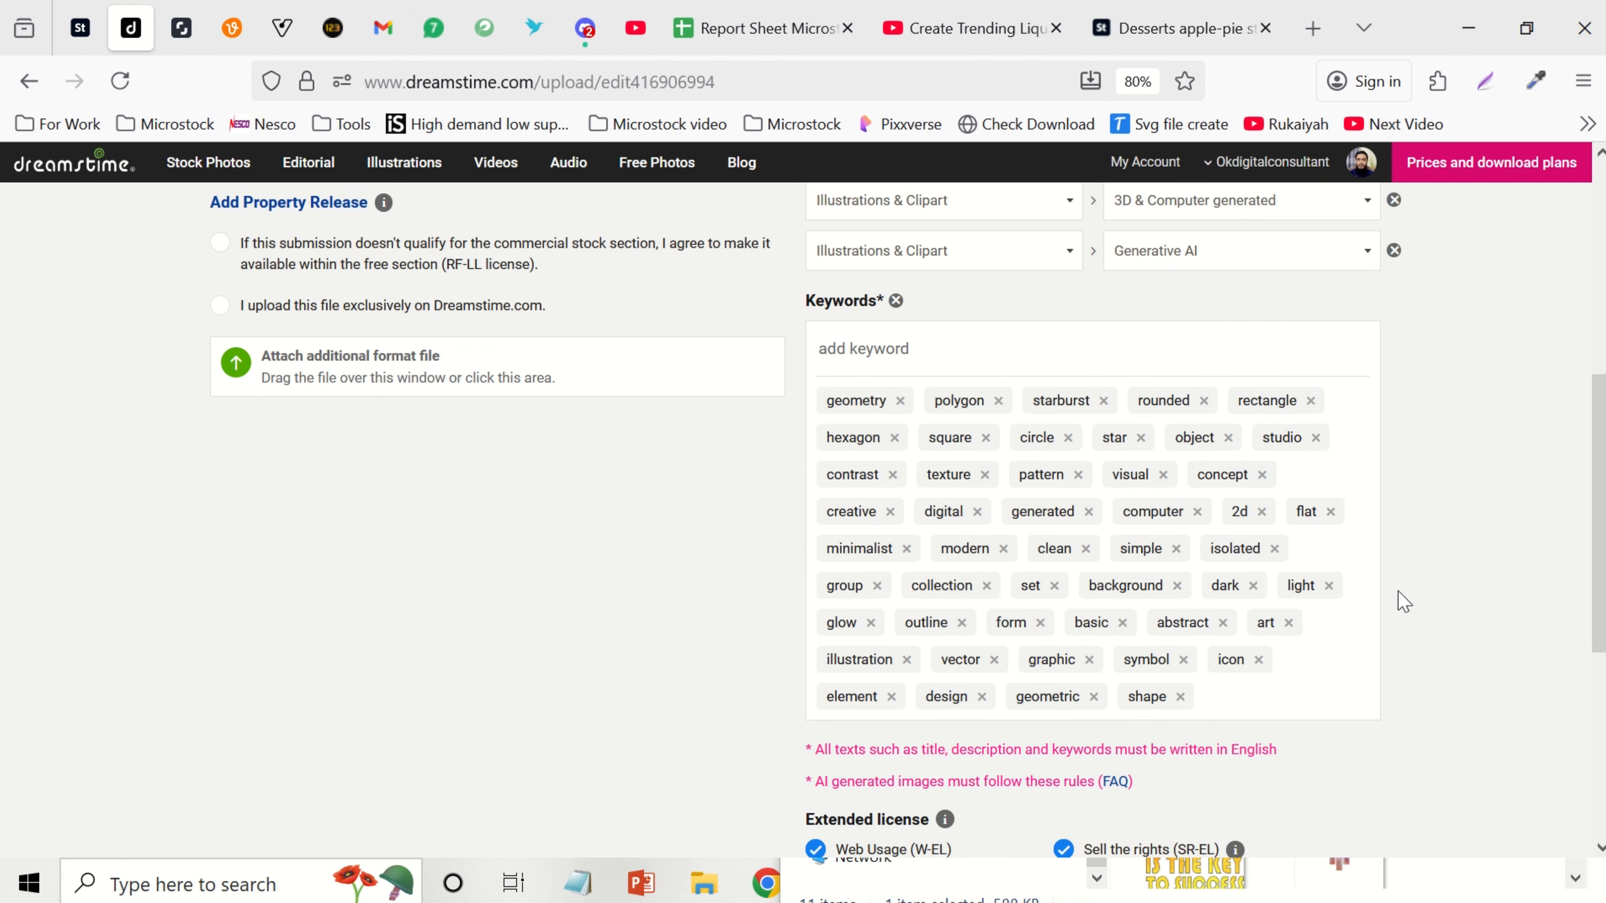
{"action": "scroll", "coordinate": [1341, 651], "scroll_direction": "down", "scroll_amount": 3}
{"action": "scroll", "coordinate": [609, 513], "scroll_direction": "up", "scroll_amount": 12}
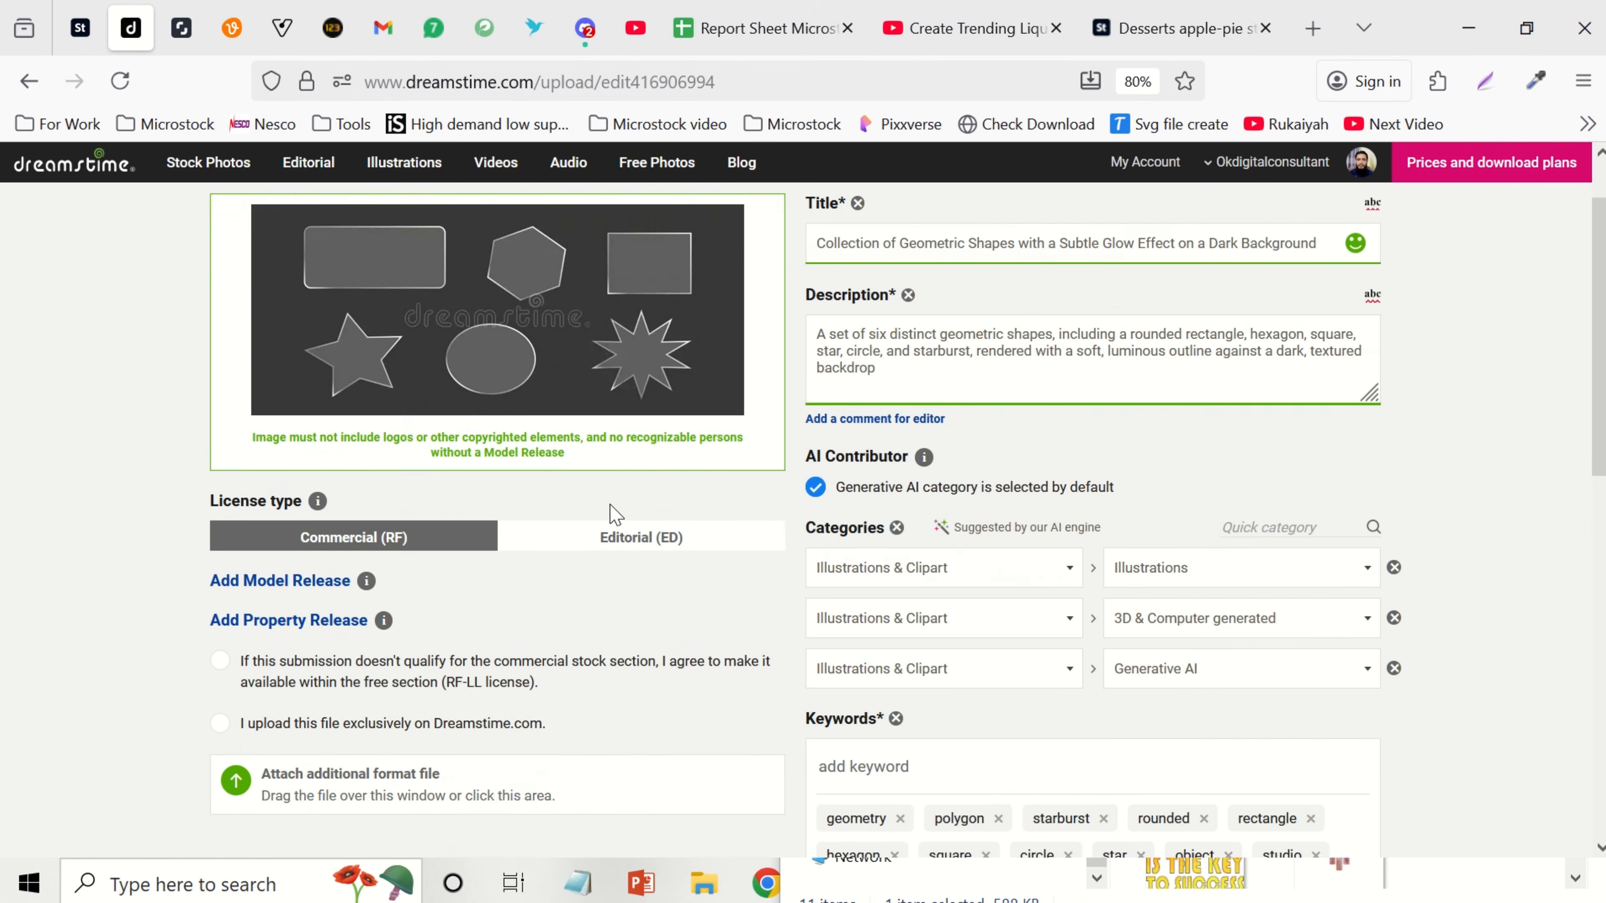
{"action": "scroll", "coordinate": [550, 544], "scroll_direction": "down", "scroll_amount": 1}
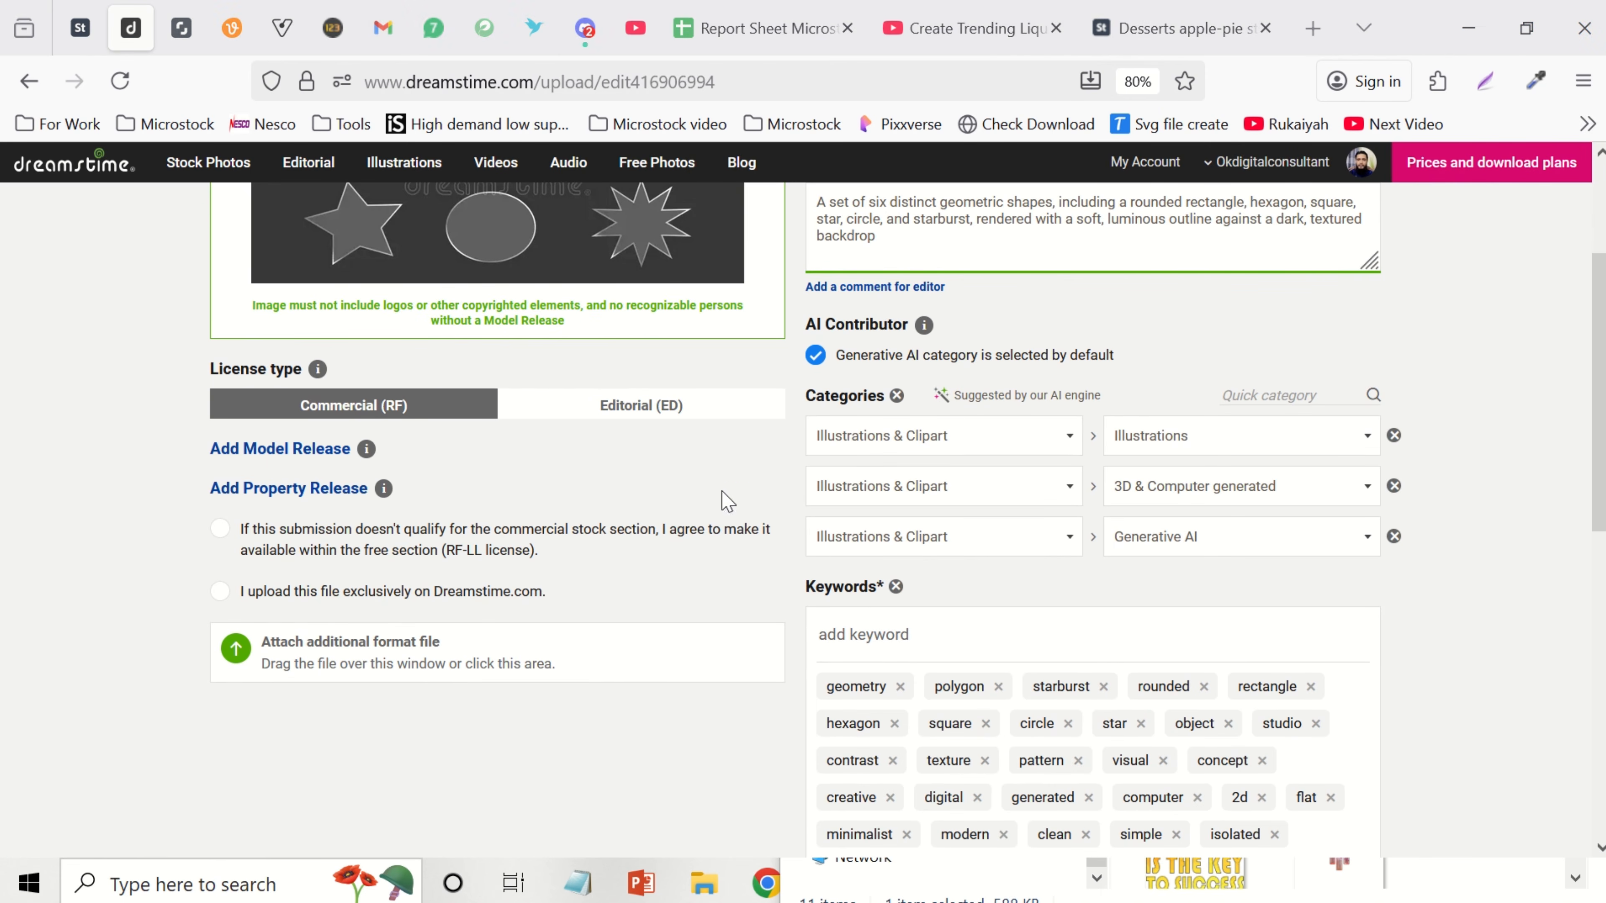
{"action": "scroll", "coordinate": [732, 356], "scroll_direction": "down", "scroll_amount": 3}
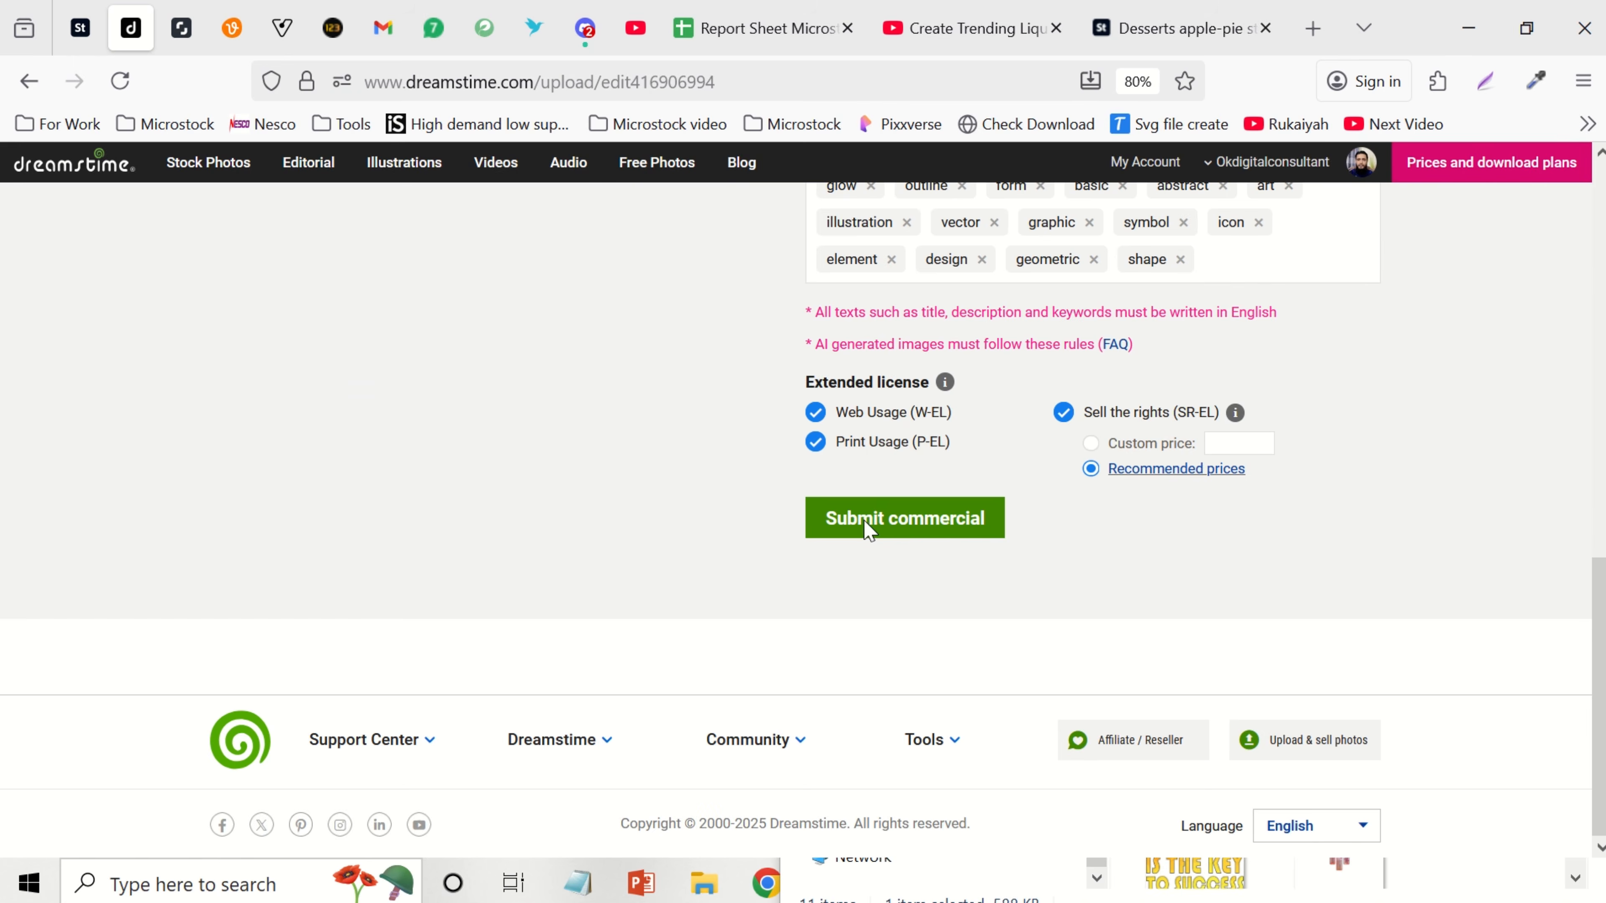
{"action": "left_click", "coordinate": [882, 536]}
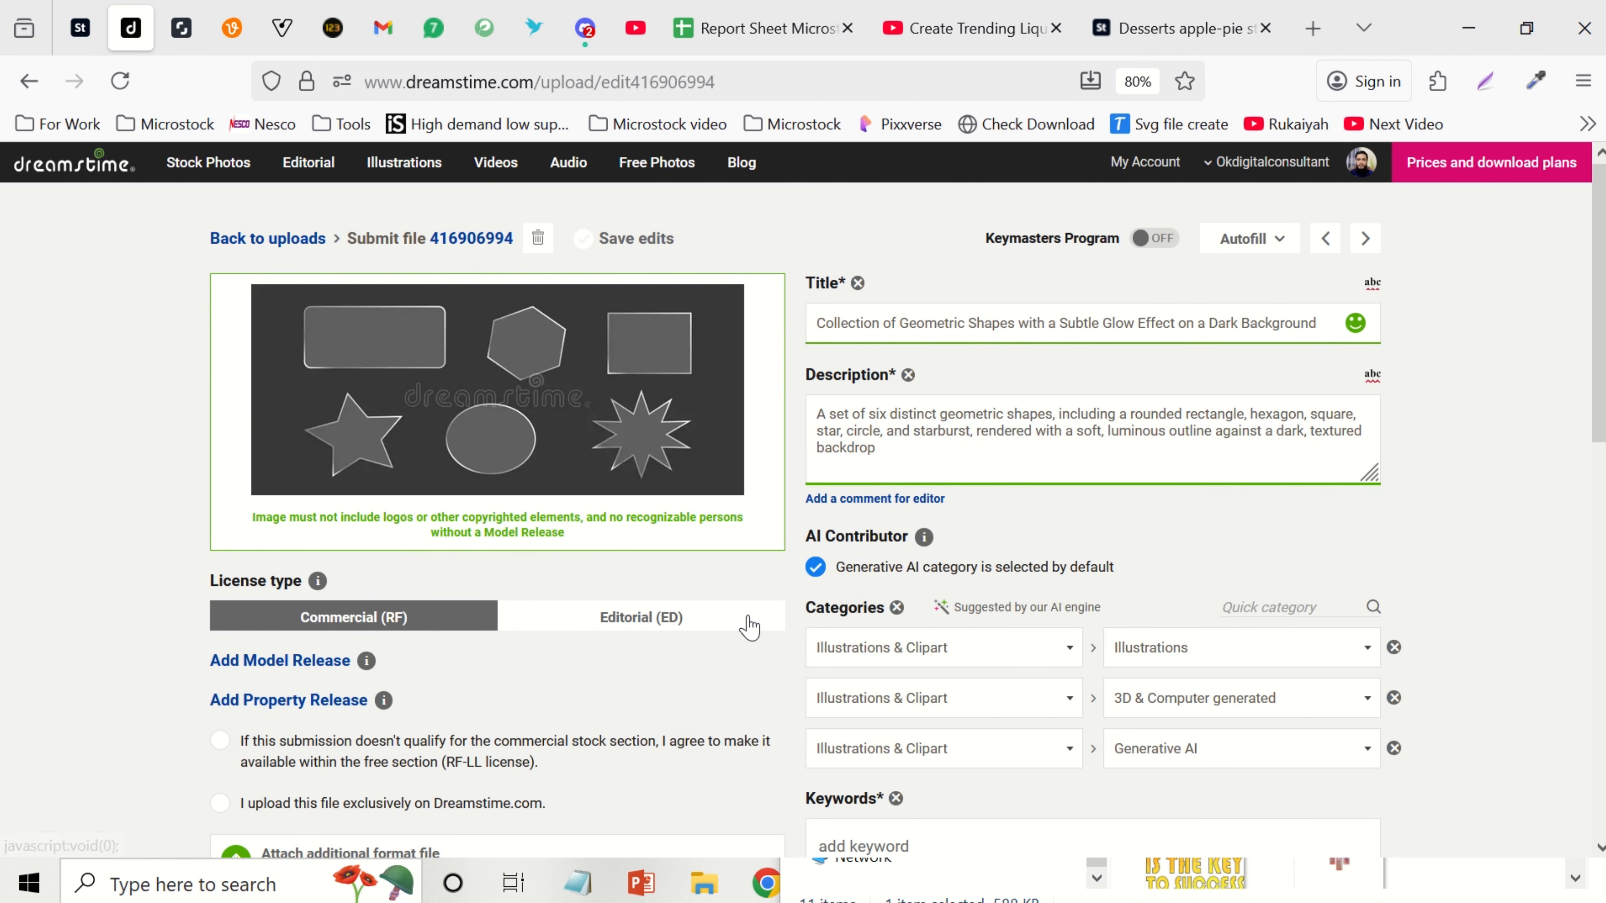